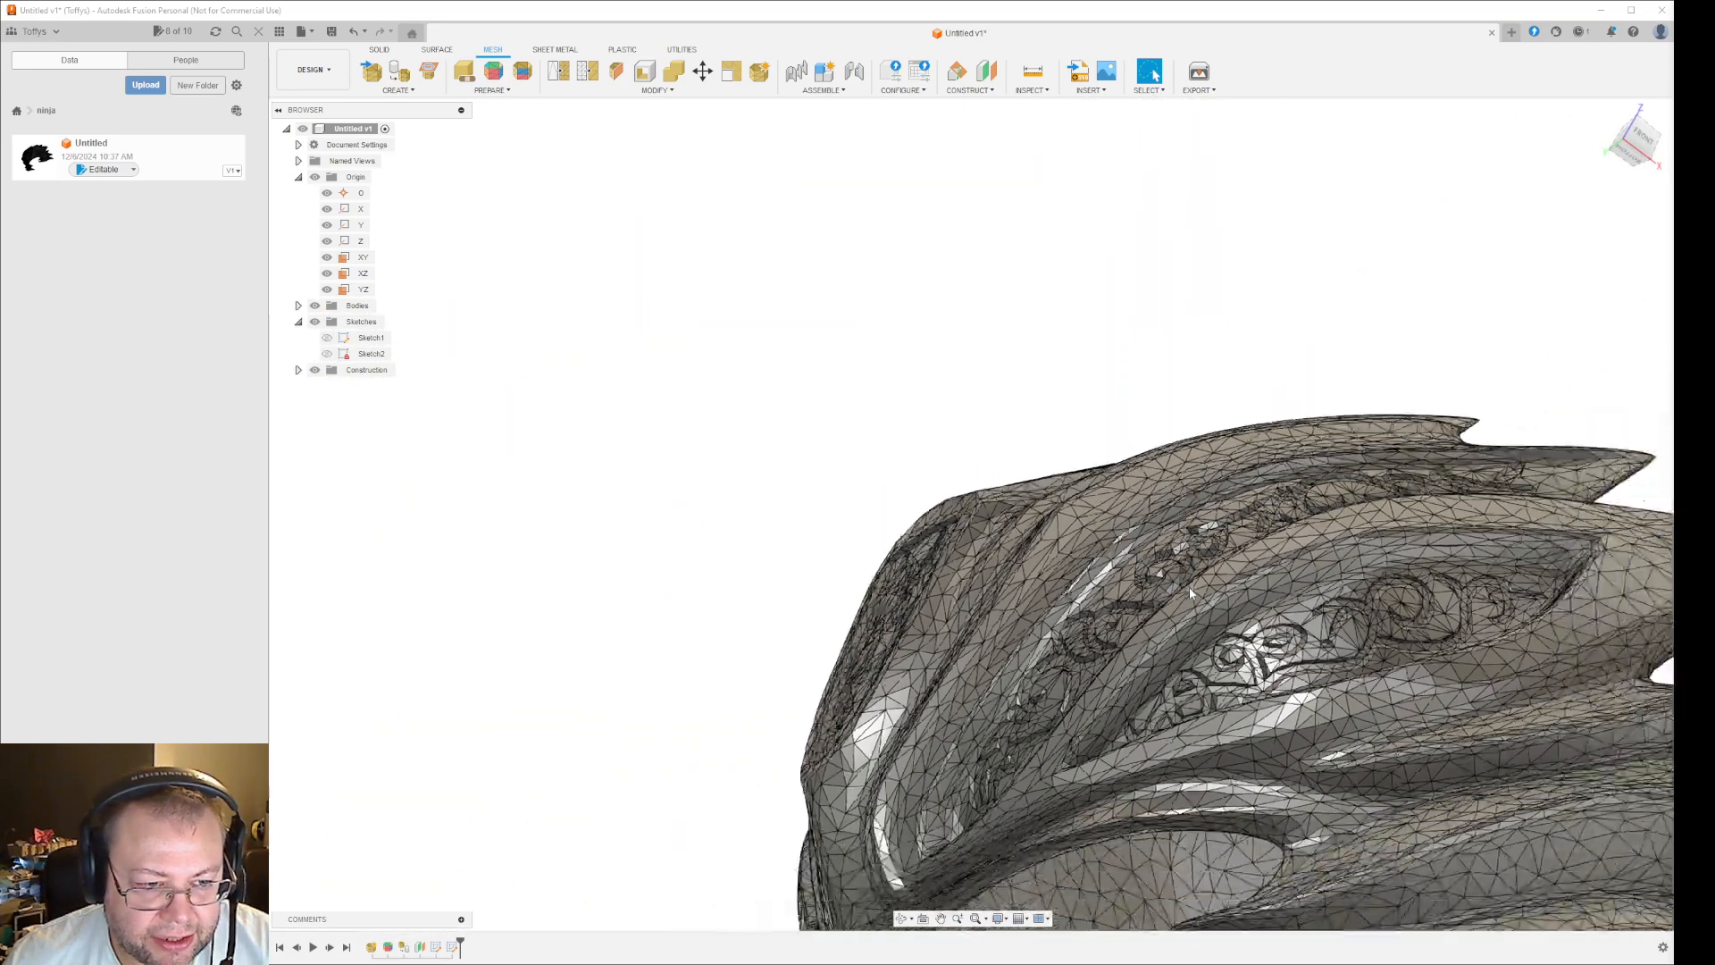
- Create a sketch on the YZ origin plane with 3D Sketch enabled
scroll(1189, 587, "down", 4)
middle_click_drag(1423, 625, 1132, 420)
middle_click_drag(1380, 529, 1316, 529, "shift")
key("Escape")
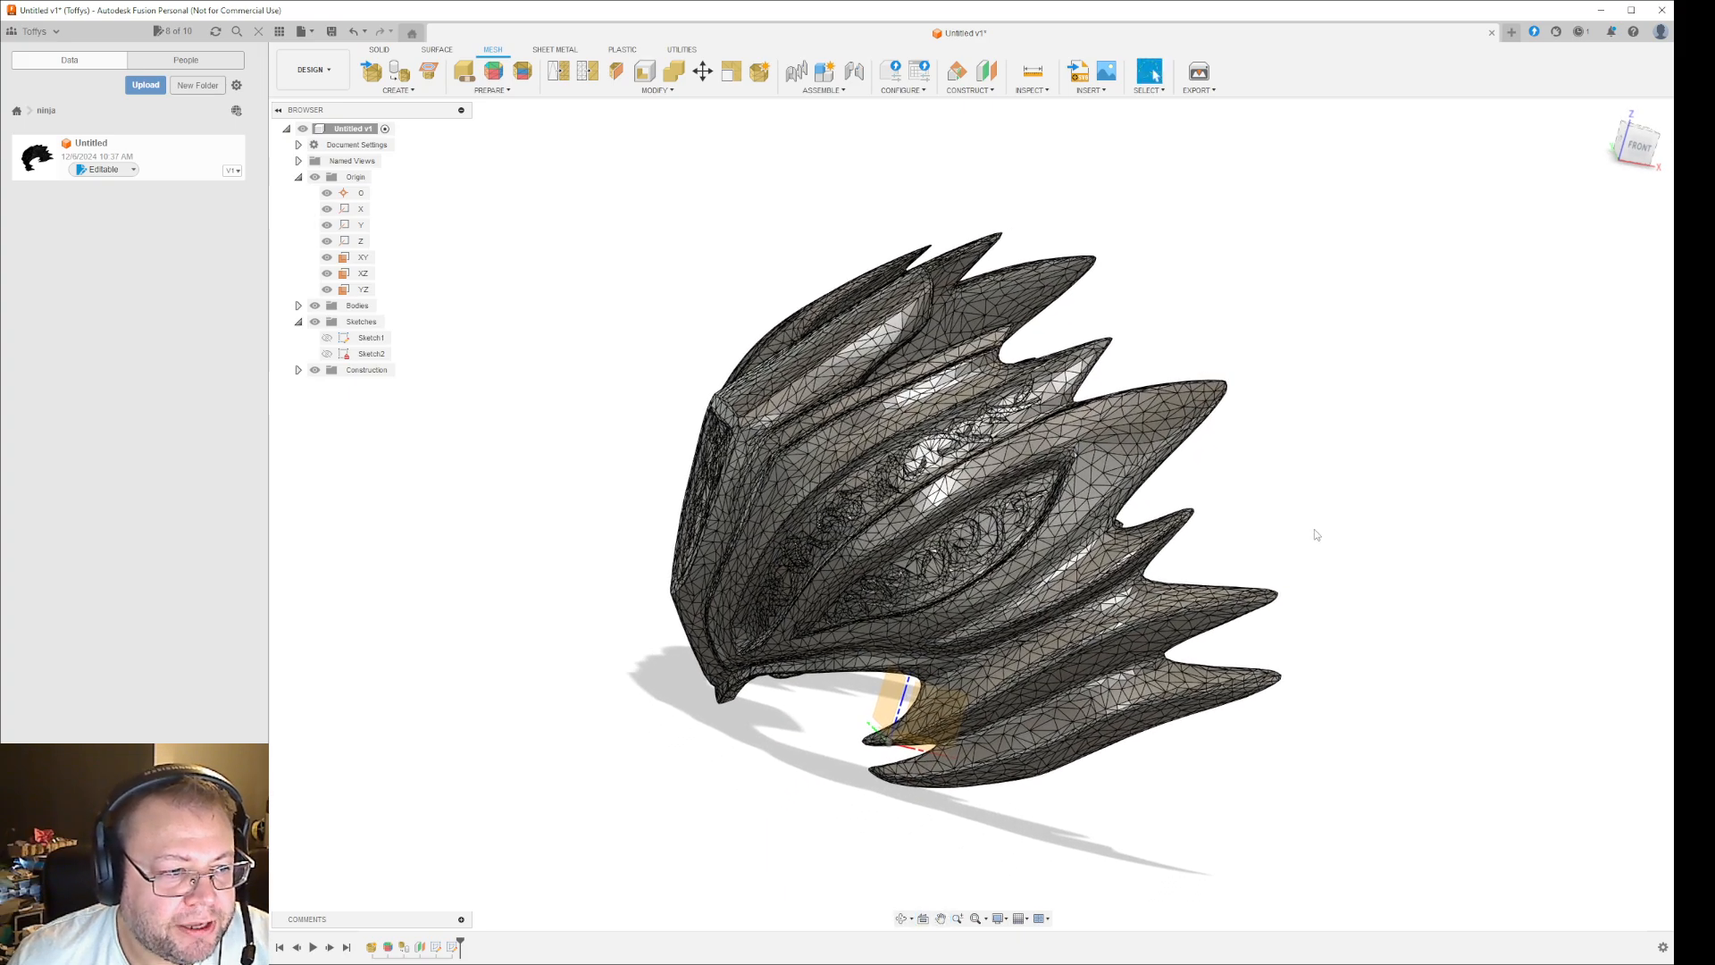
right_click(887, 708)
left_click(881, 794)
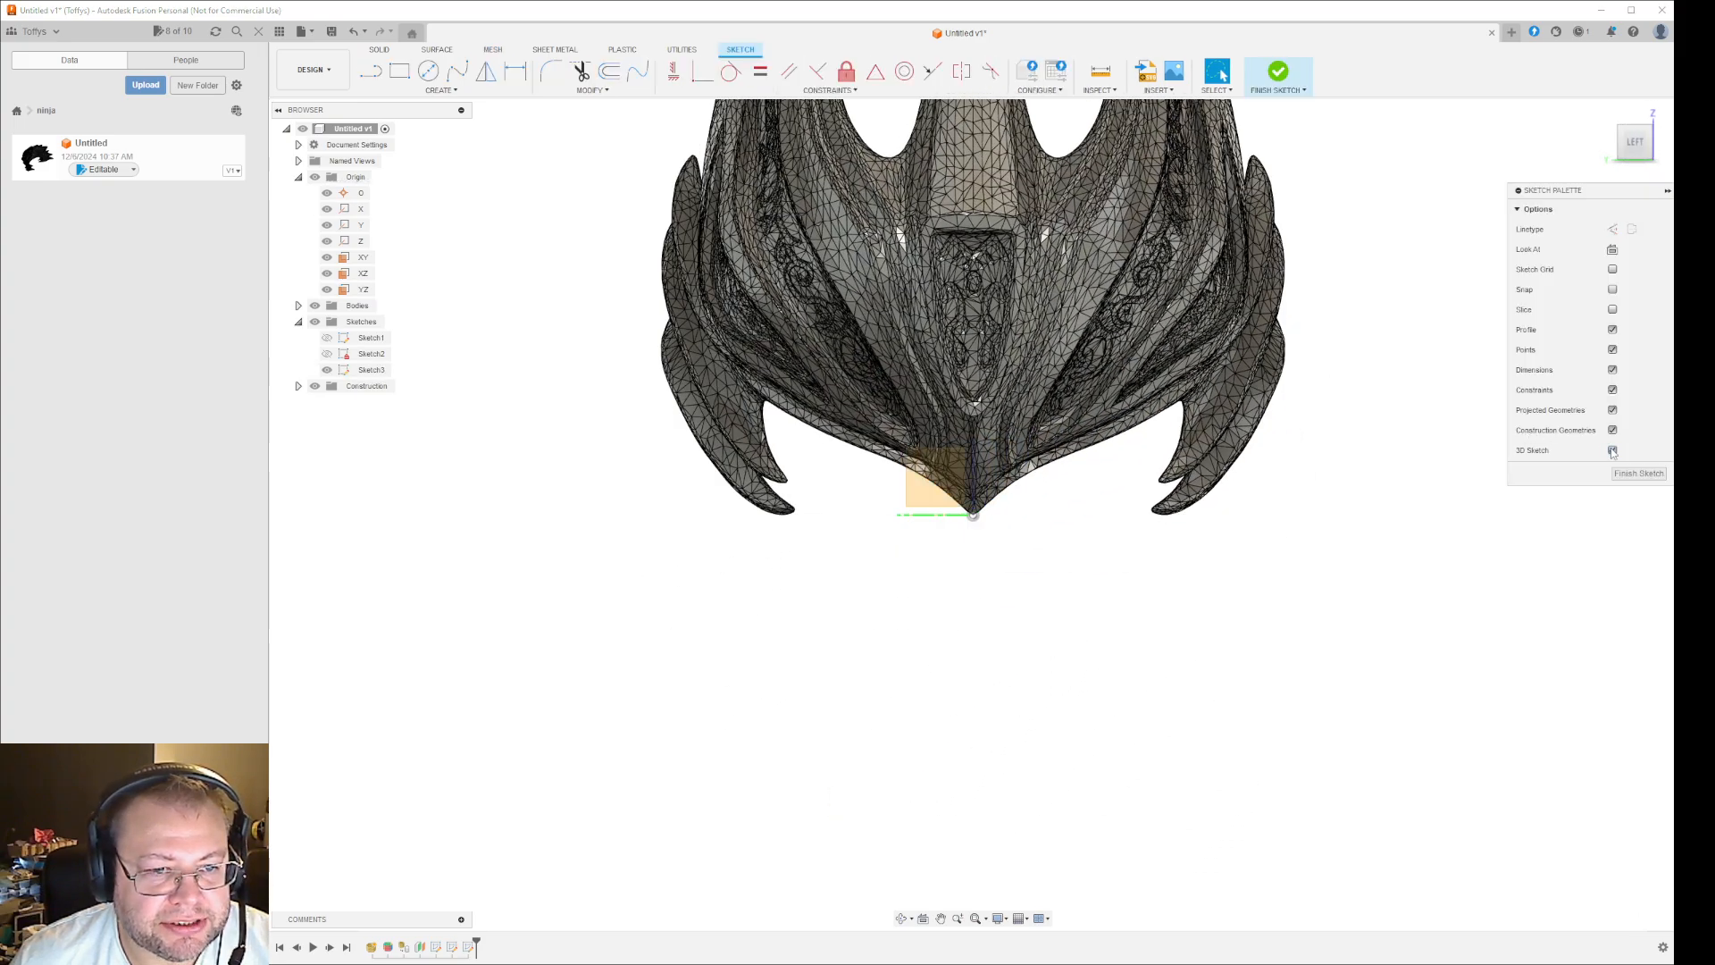
- Place sketch points on four mesh vertices near the base of the mask's lowest spike
middle_click_drag(1390, 550, 1322, 509, "shift")
scroll(1161, 474, "up", 8)
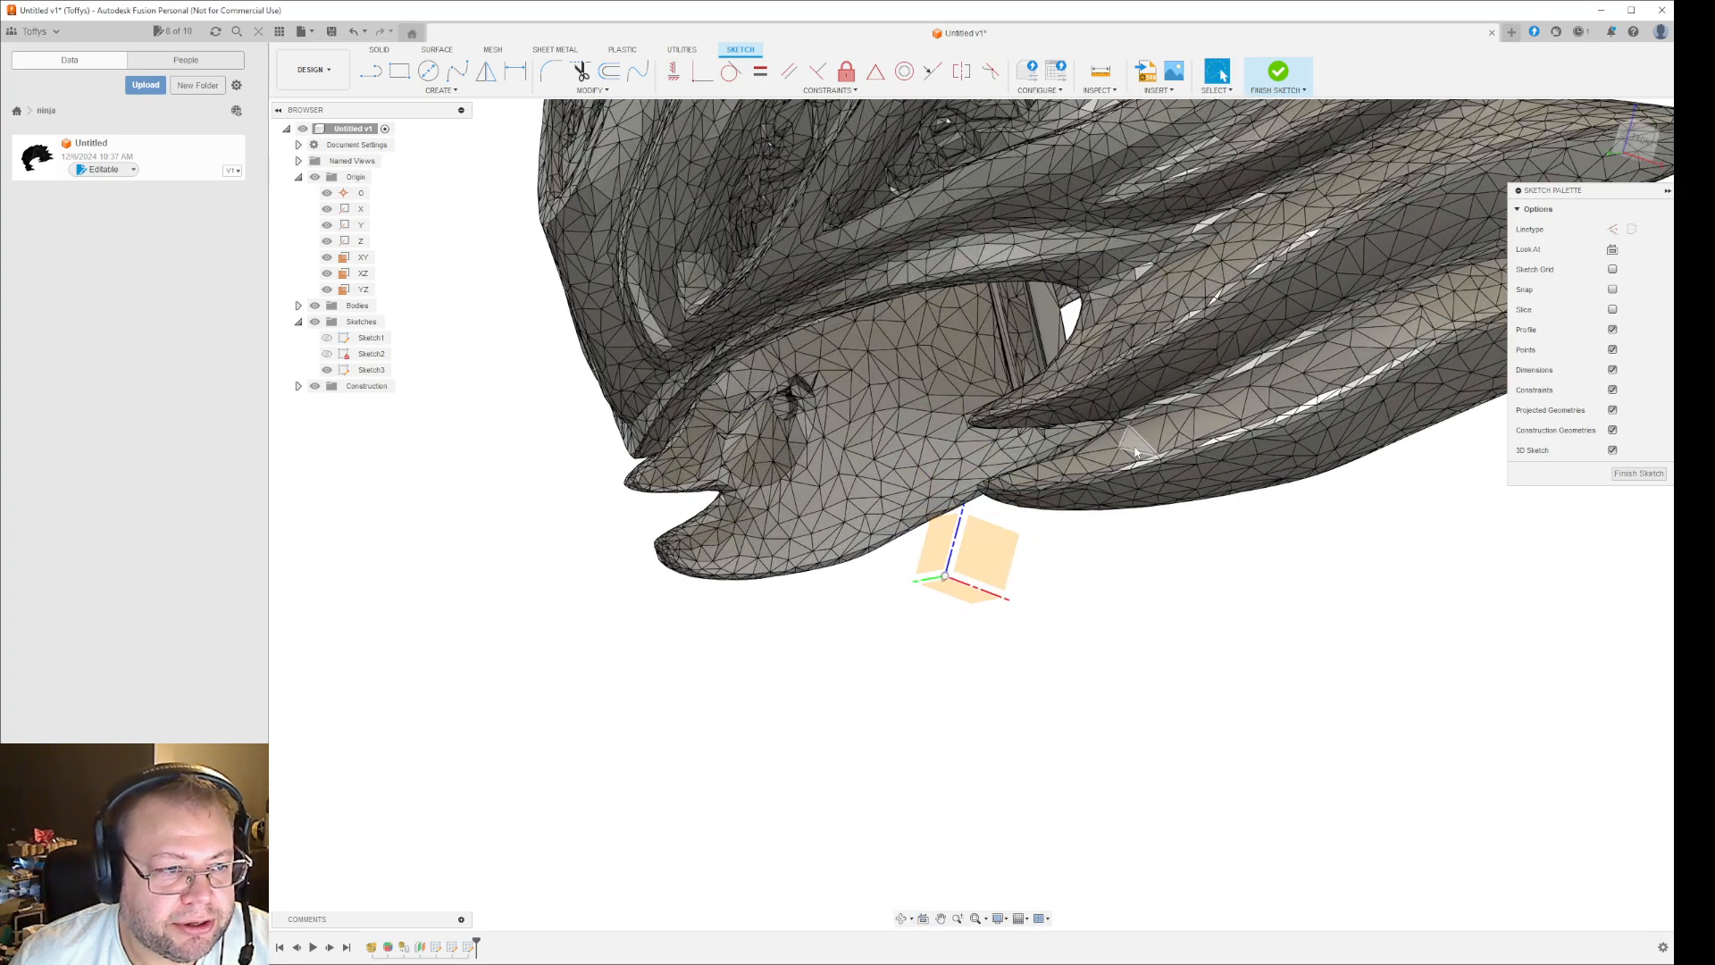
left_click(440, 90)
left_click(420, 230)
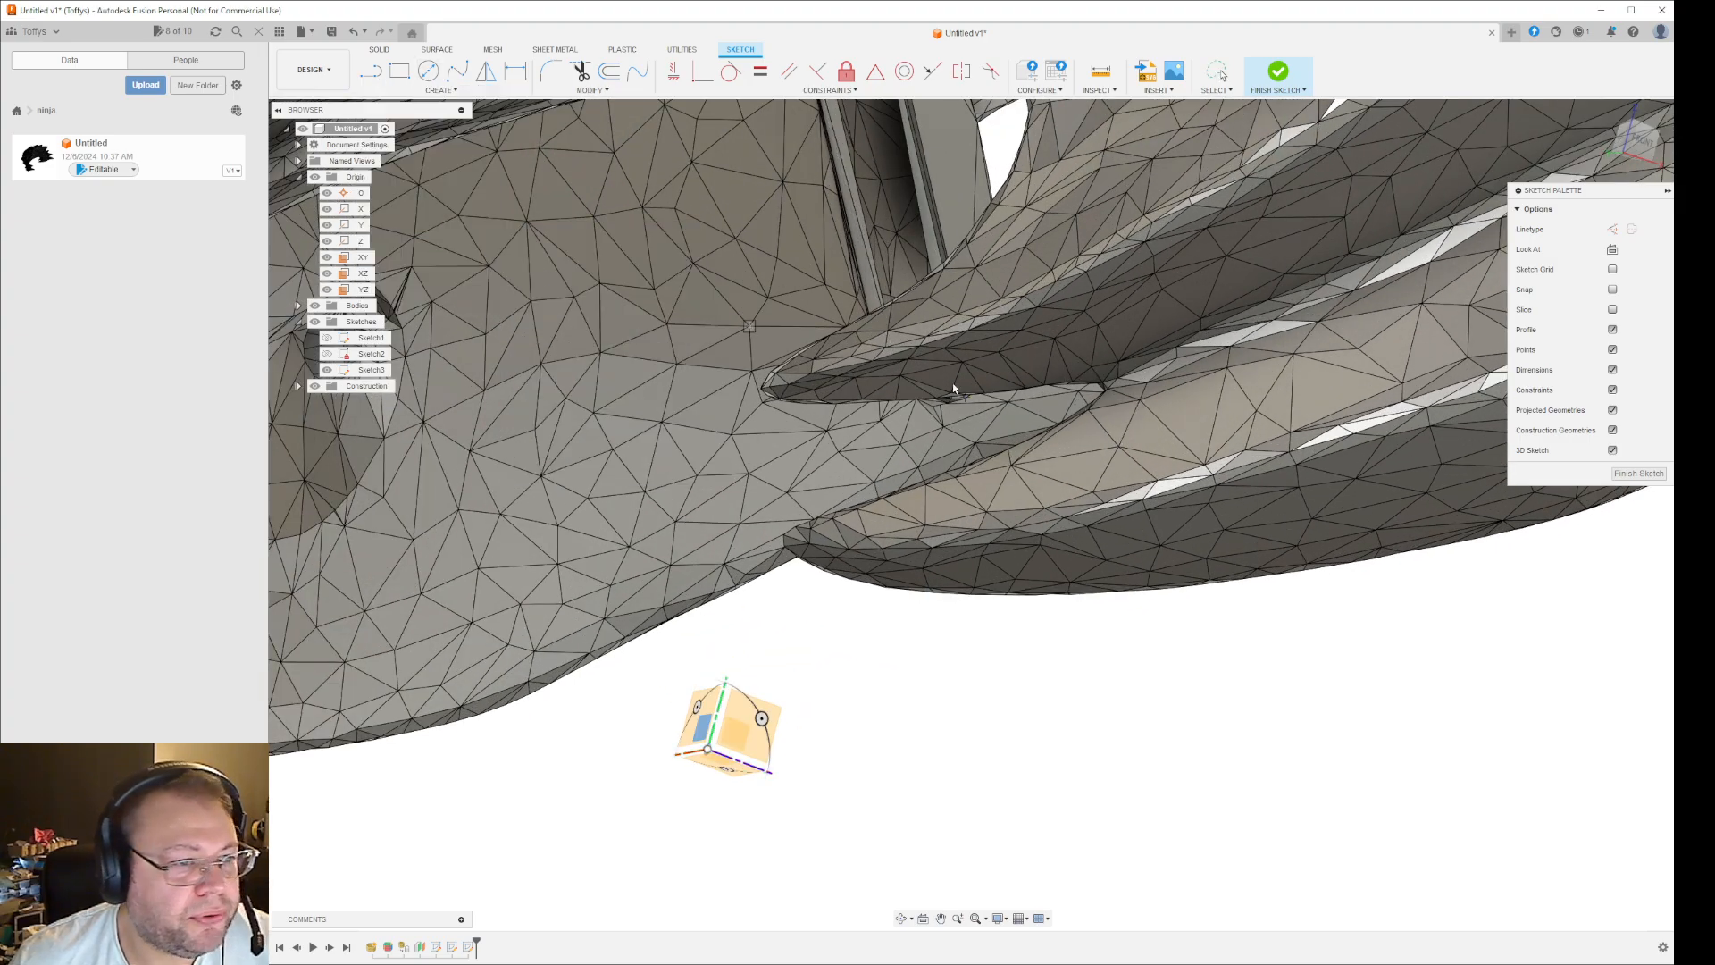
left_click(1205, 465)
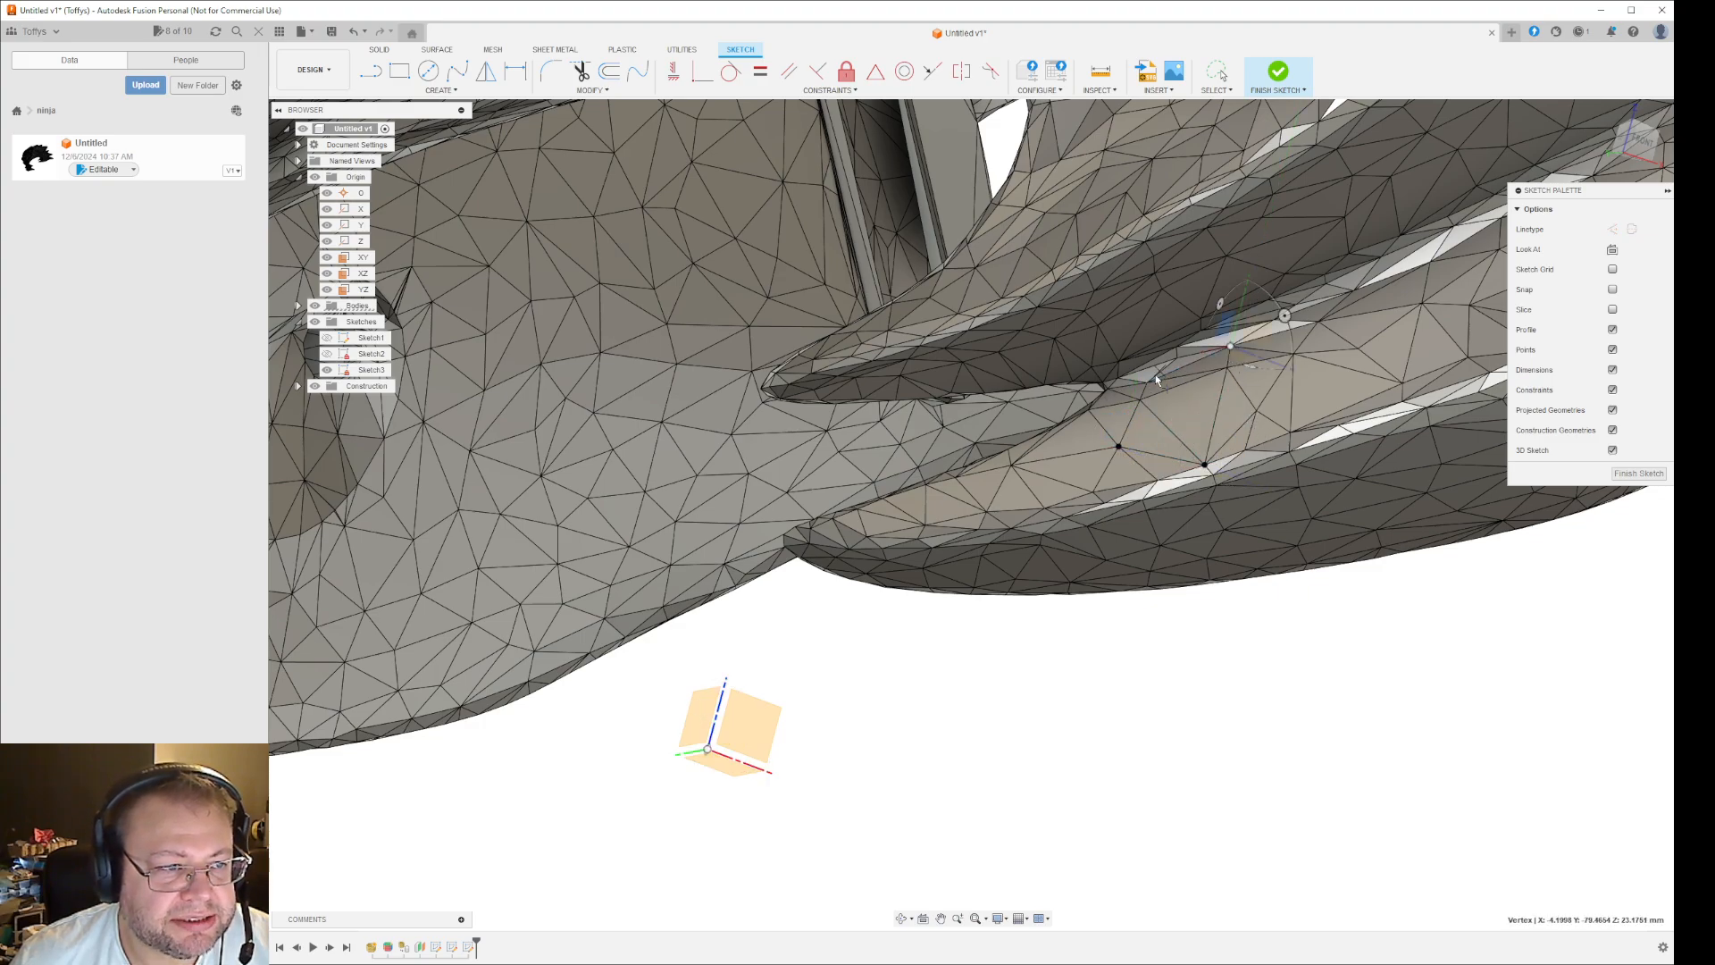
left_click(1119, 447)
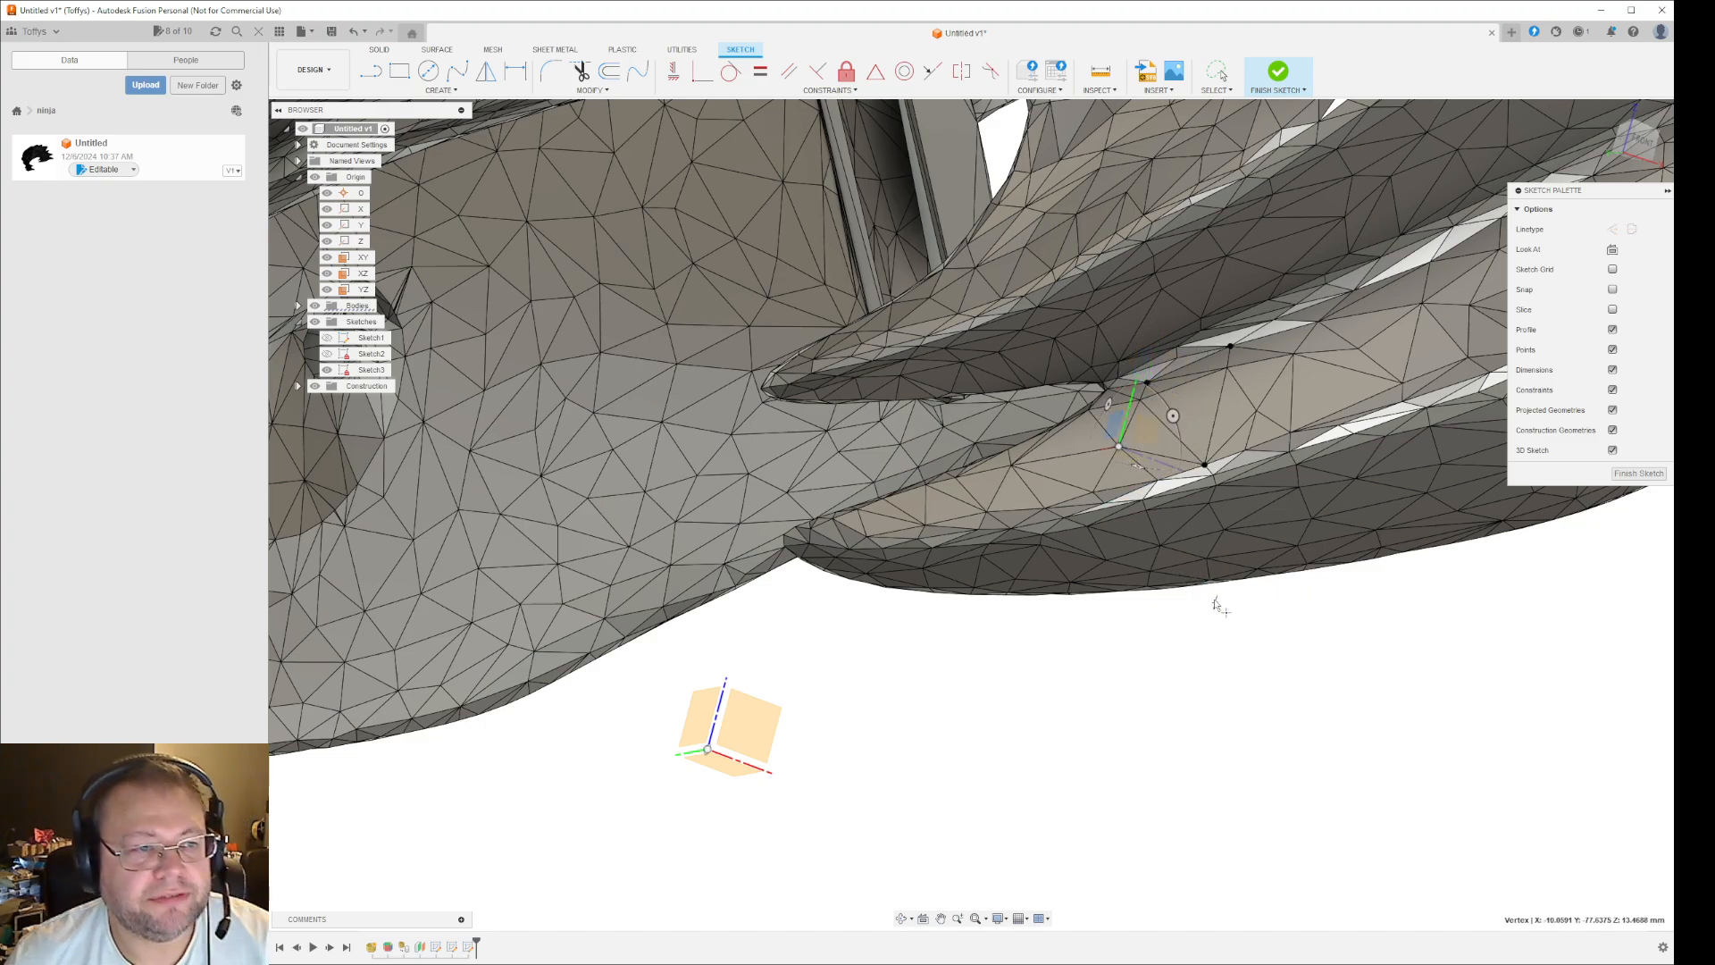
key("Escape")
- Connect the points with lines snapped to mesh vertices, forming a closed loop on the spike's upper face
key("l")
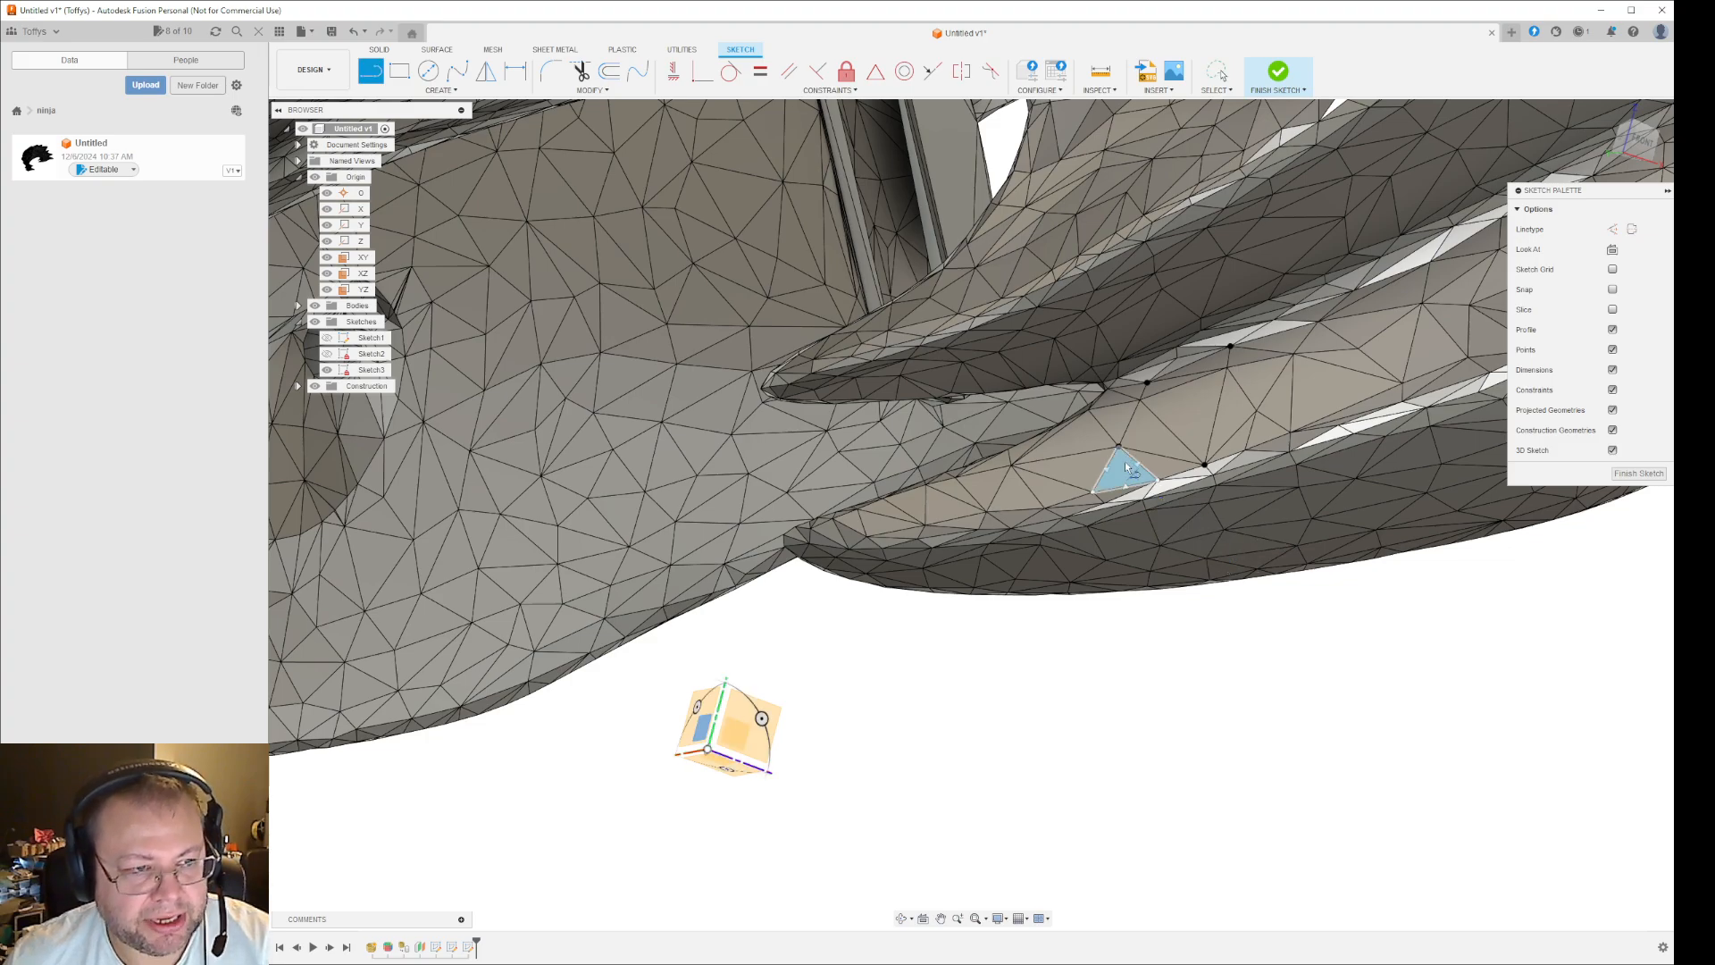
left_click(1119, 446)
left_click(1205, 465)
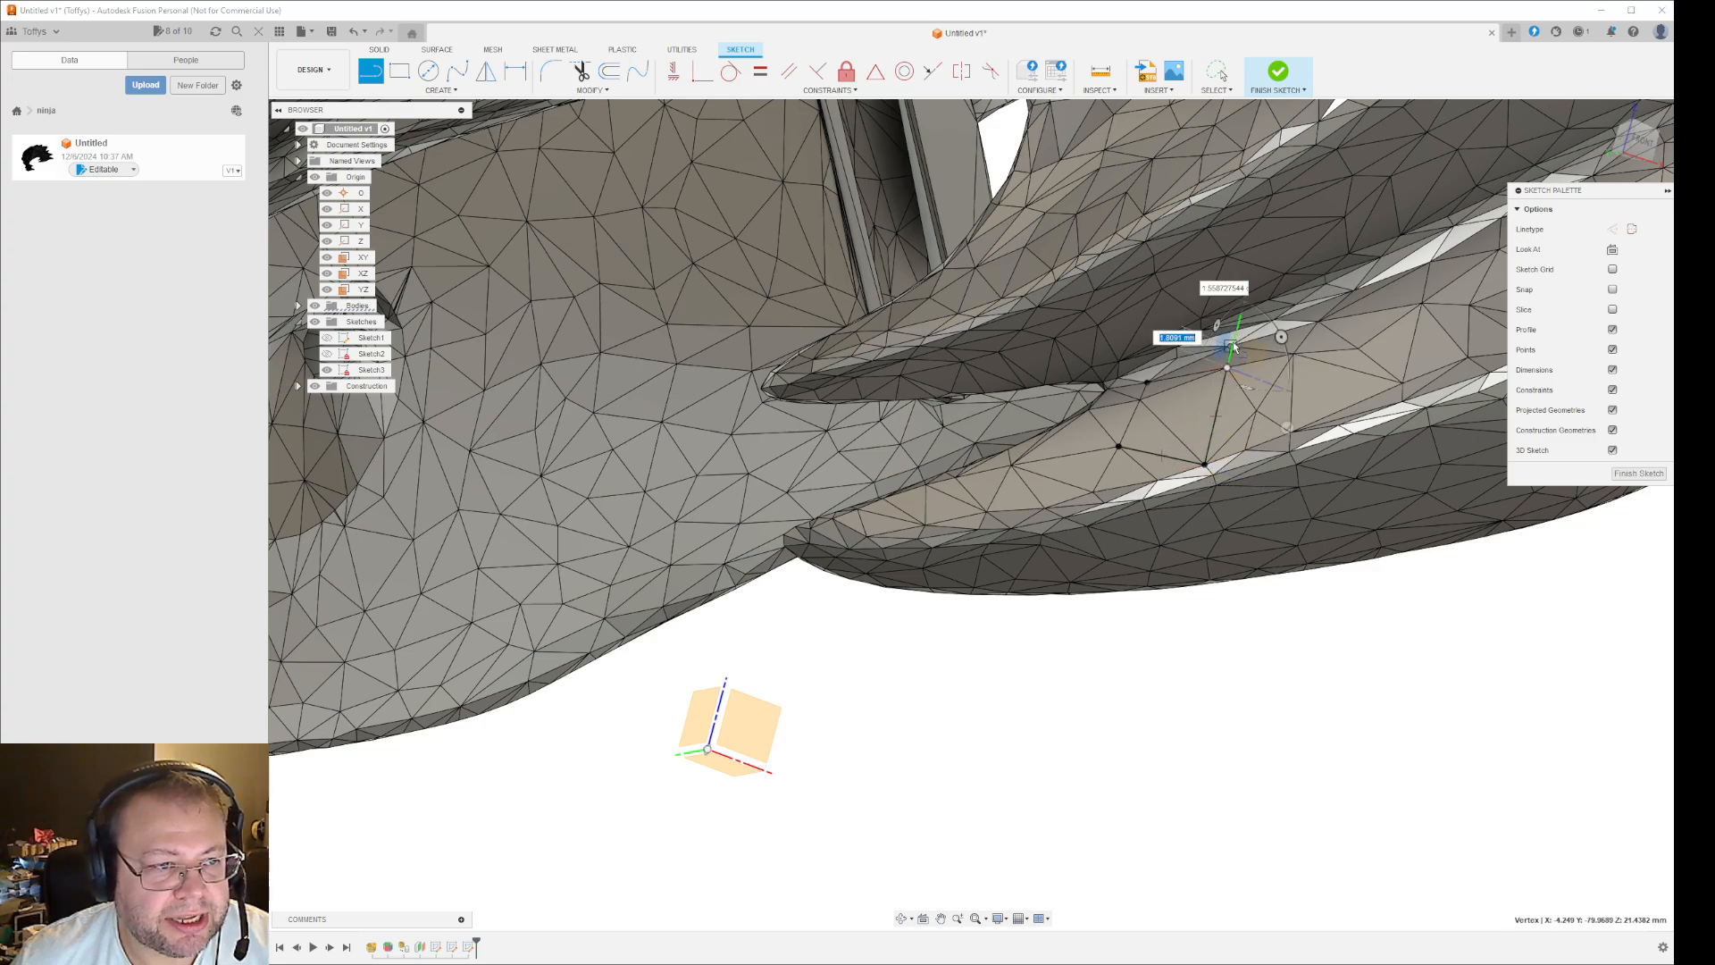
left_click(1231, 347)
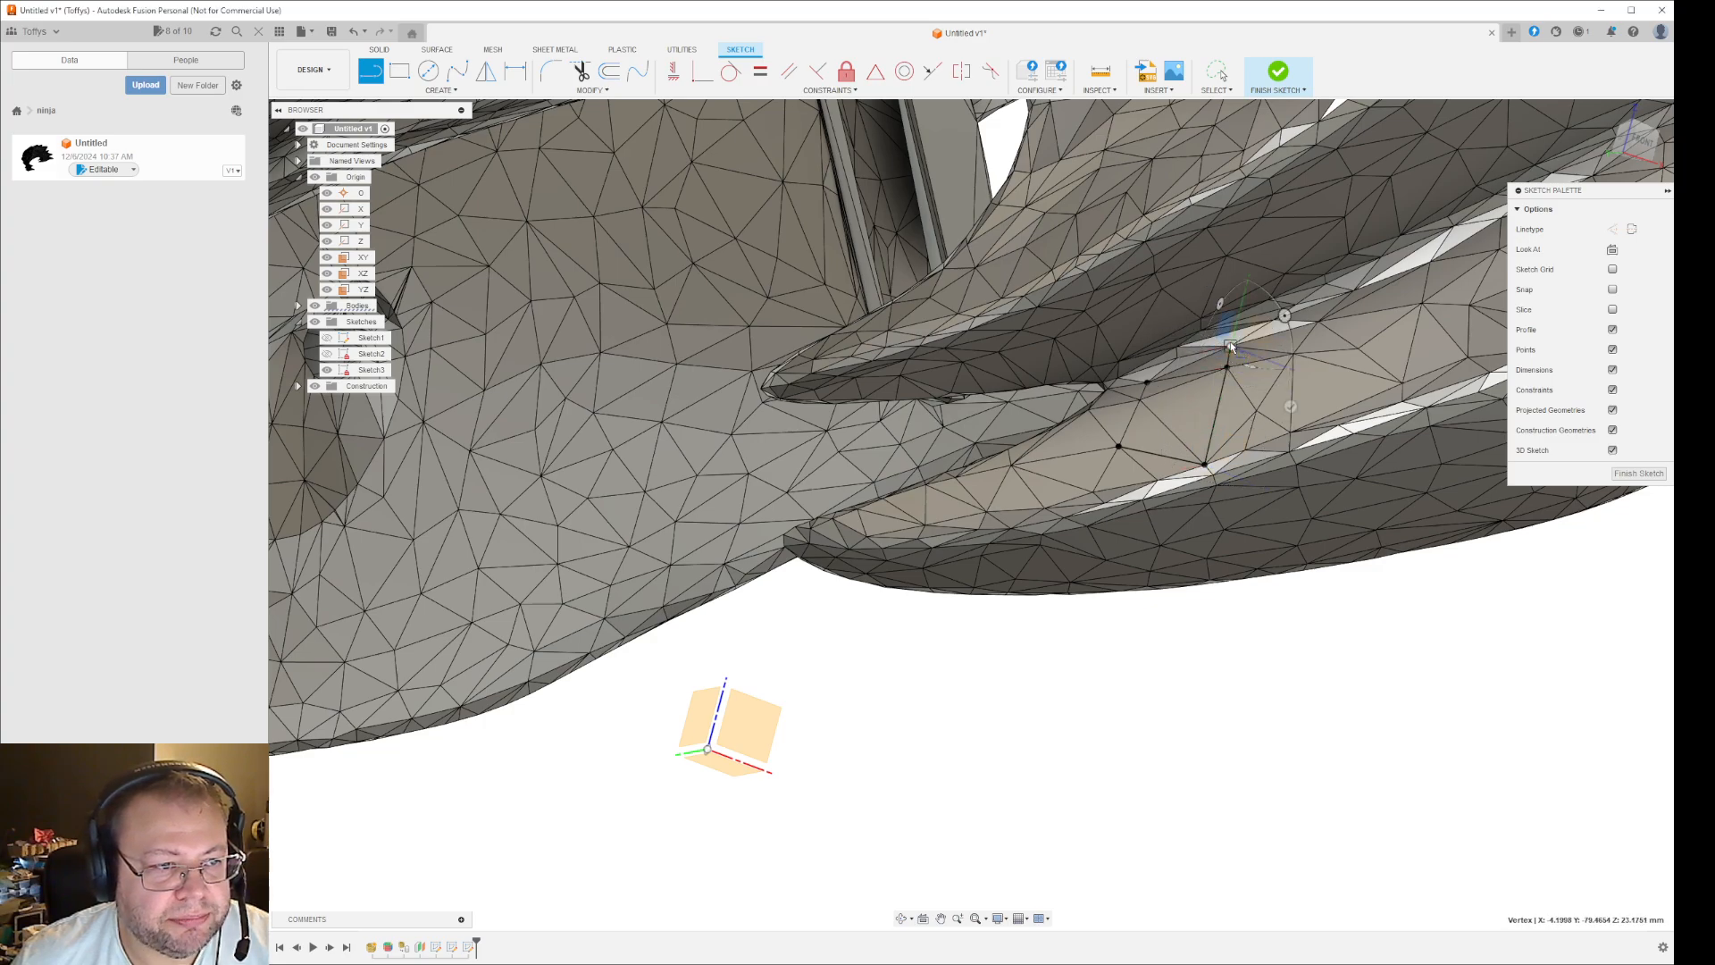
left_click(1147, 383)
left_click(1120, 447)
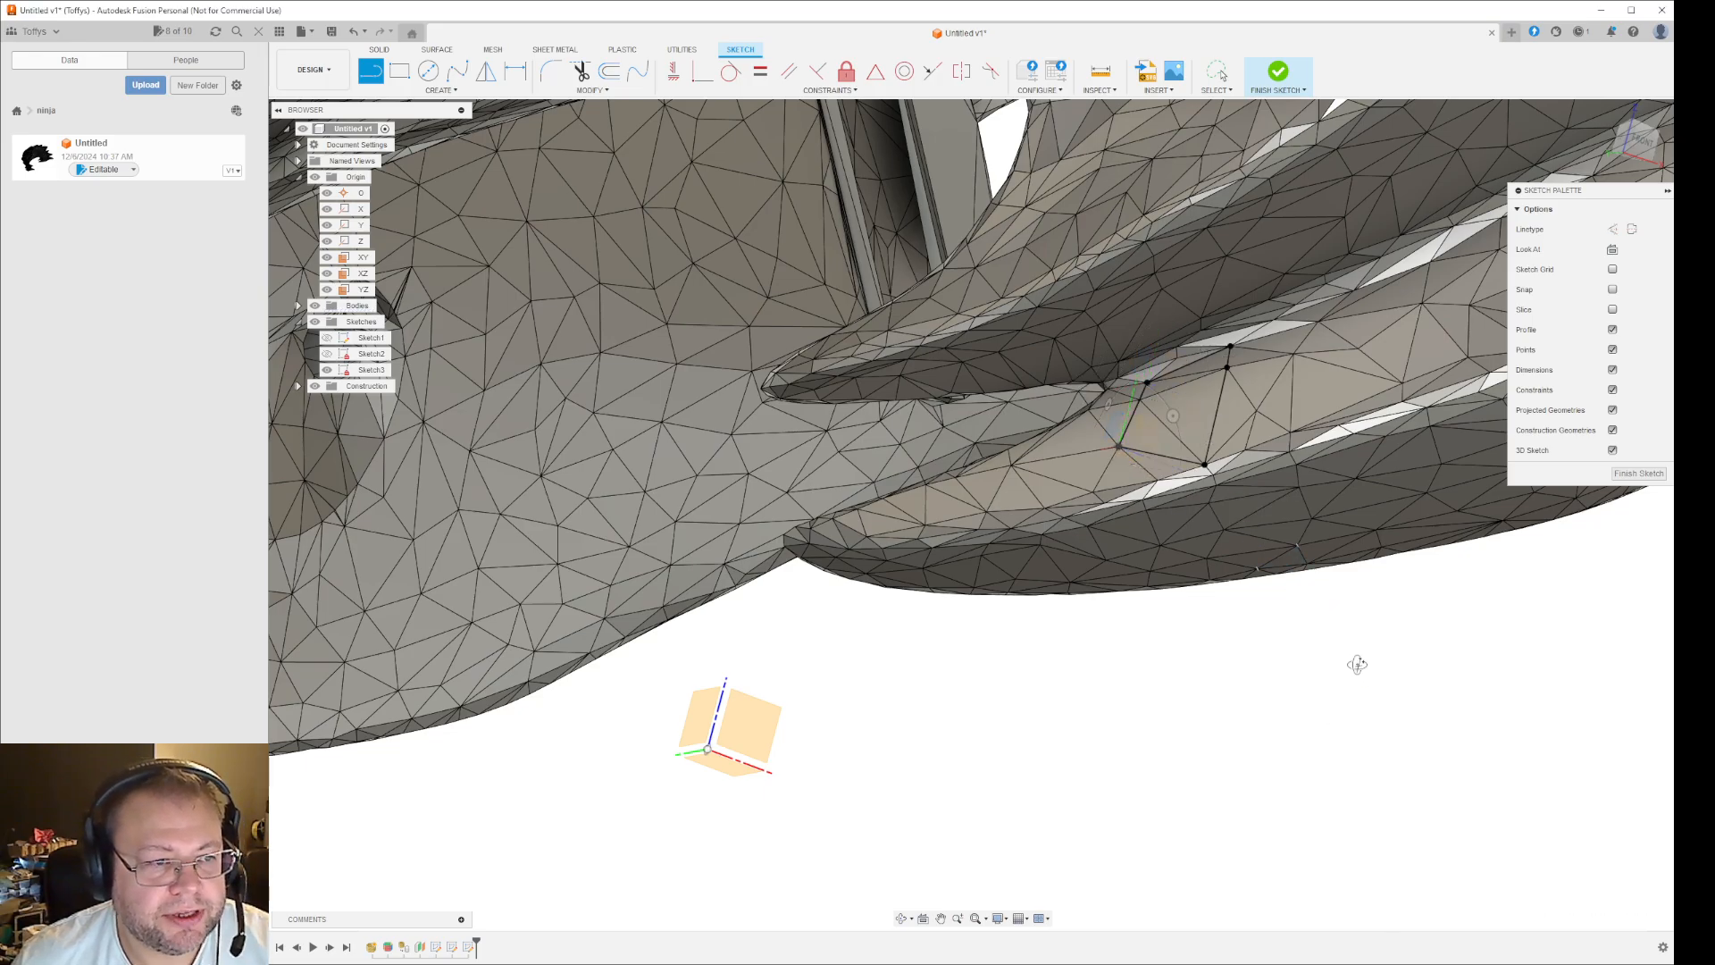
- Draw a second closed line loop through mesh vertices from the first loop's corner over the spike's ridge onto its side
mouse_move(1357, 664)
middle_mouse_down("shift")
mouse_move(1394, 643)
mouse_move(1348, 605)
mouse_move(1418, 597)
mouse_move(1409, 586)
mouse_move(1358, 625)
middle_mouse_up("shift")
key("l")
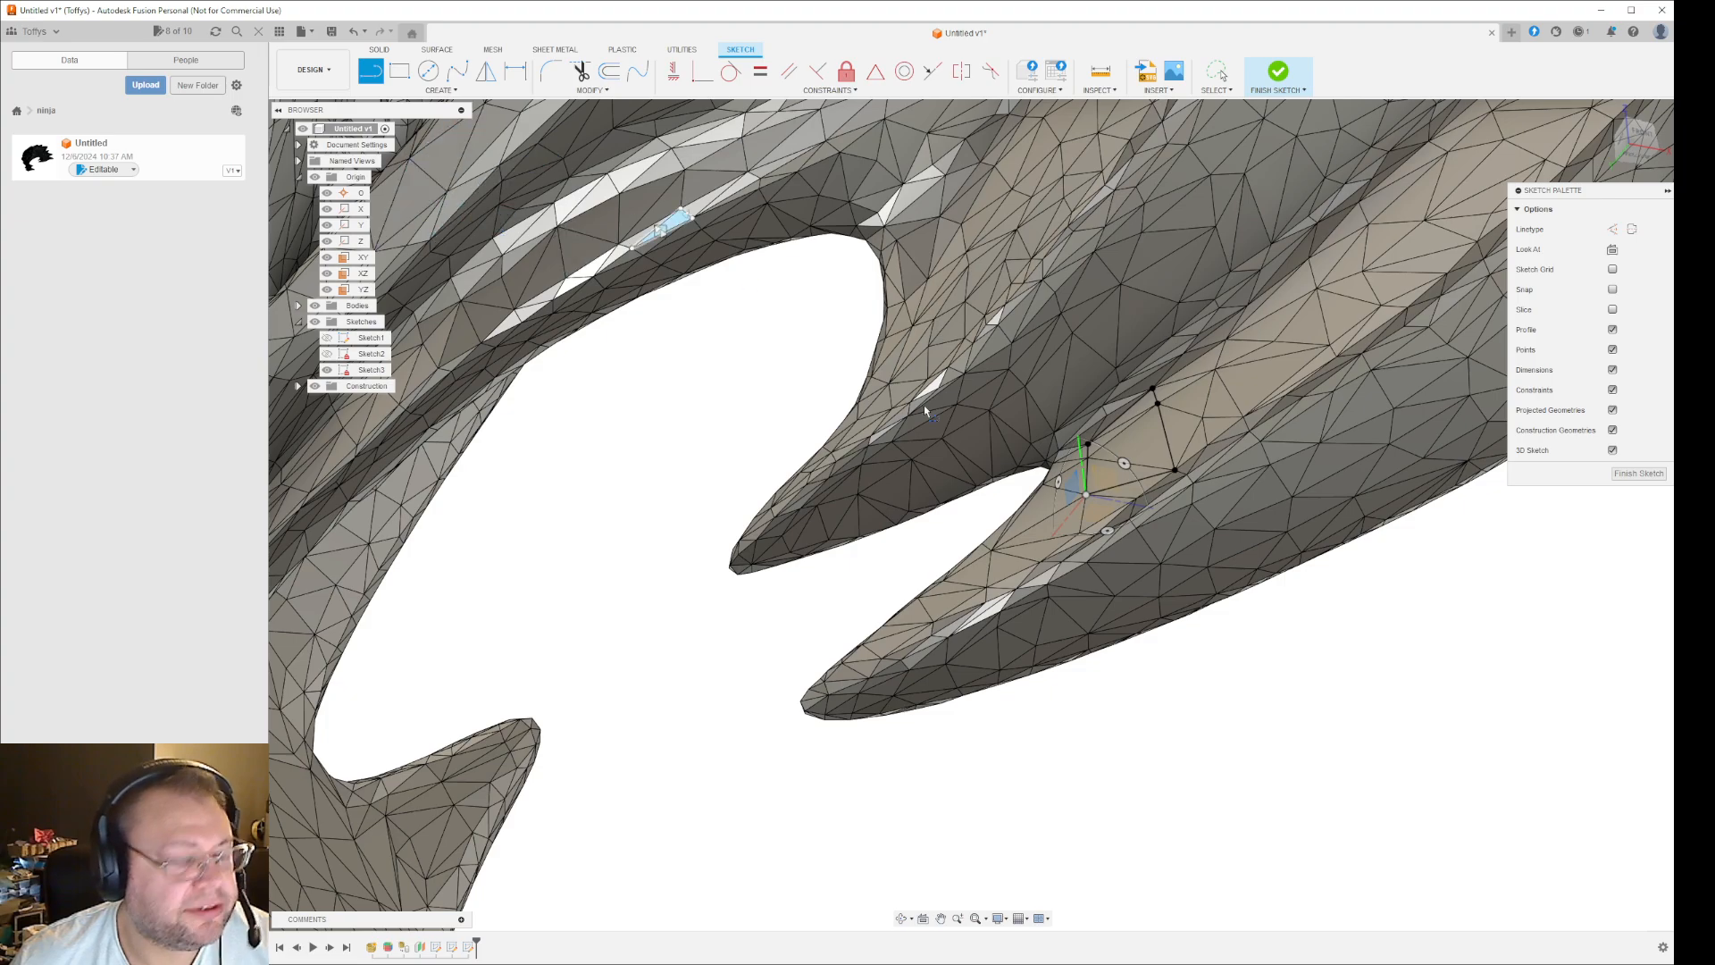
left_click(1176, 471)
scroll(1201, 490, "up", 5)
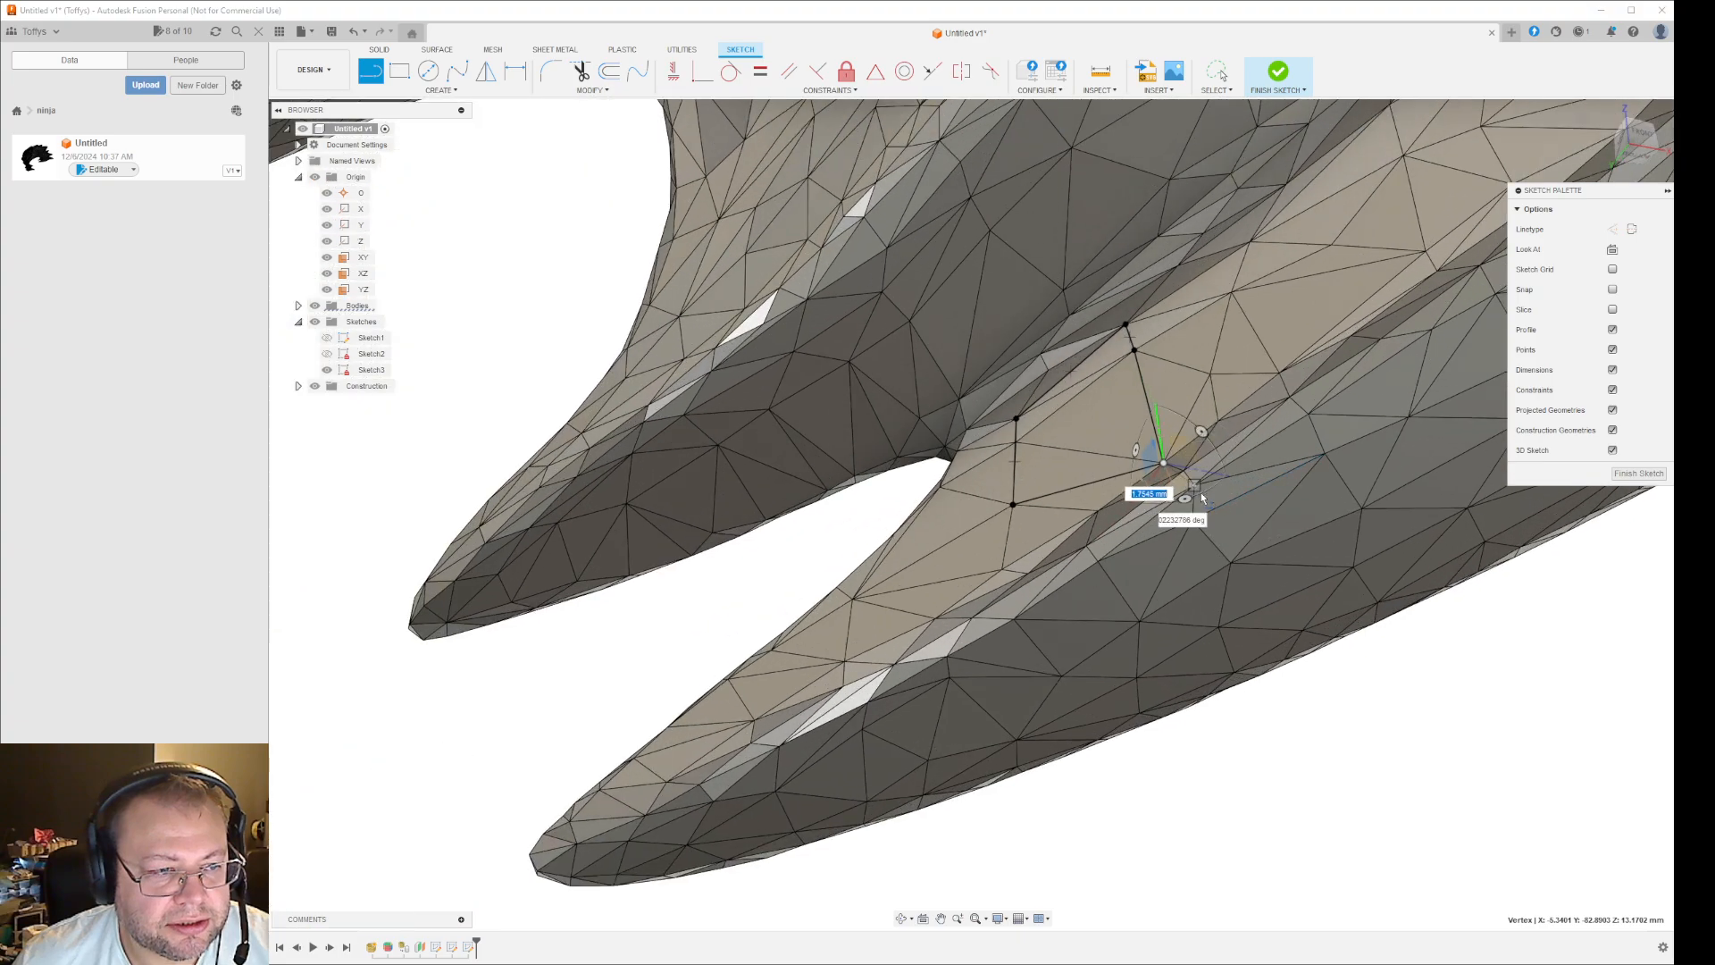
left_click(1171, 457)
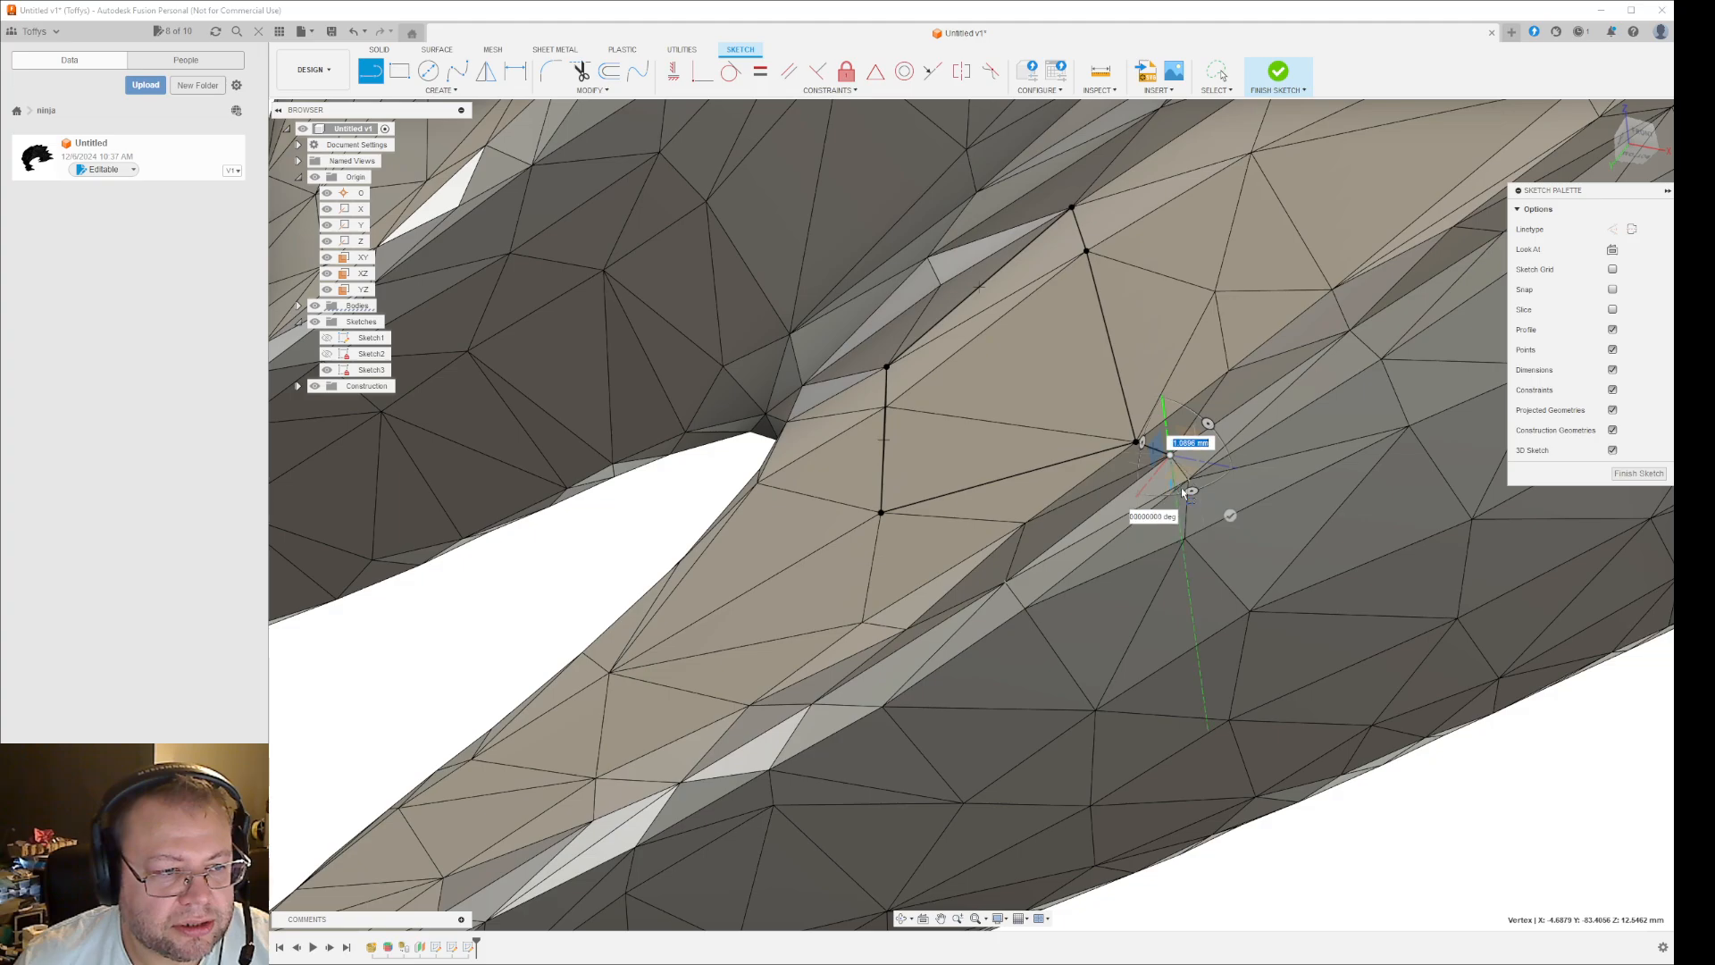
scroll(1193, 485, "up", 5)
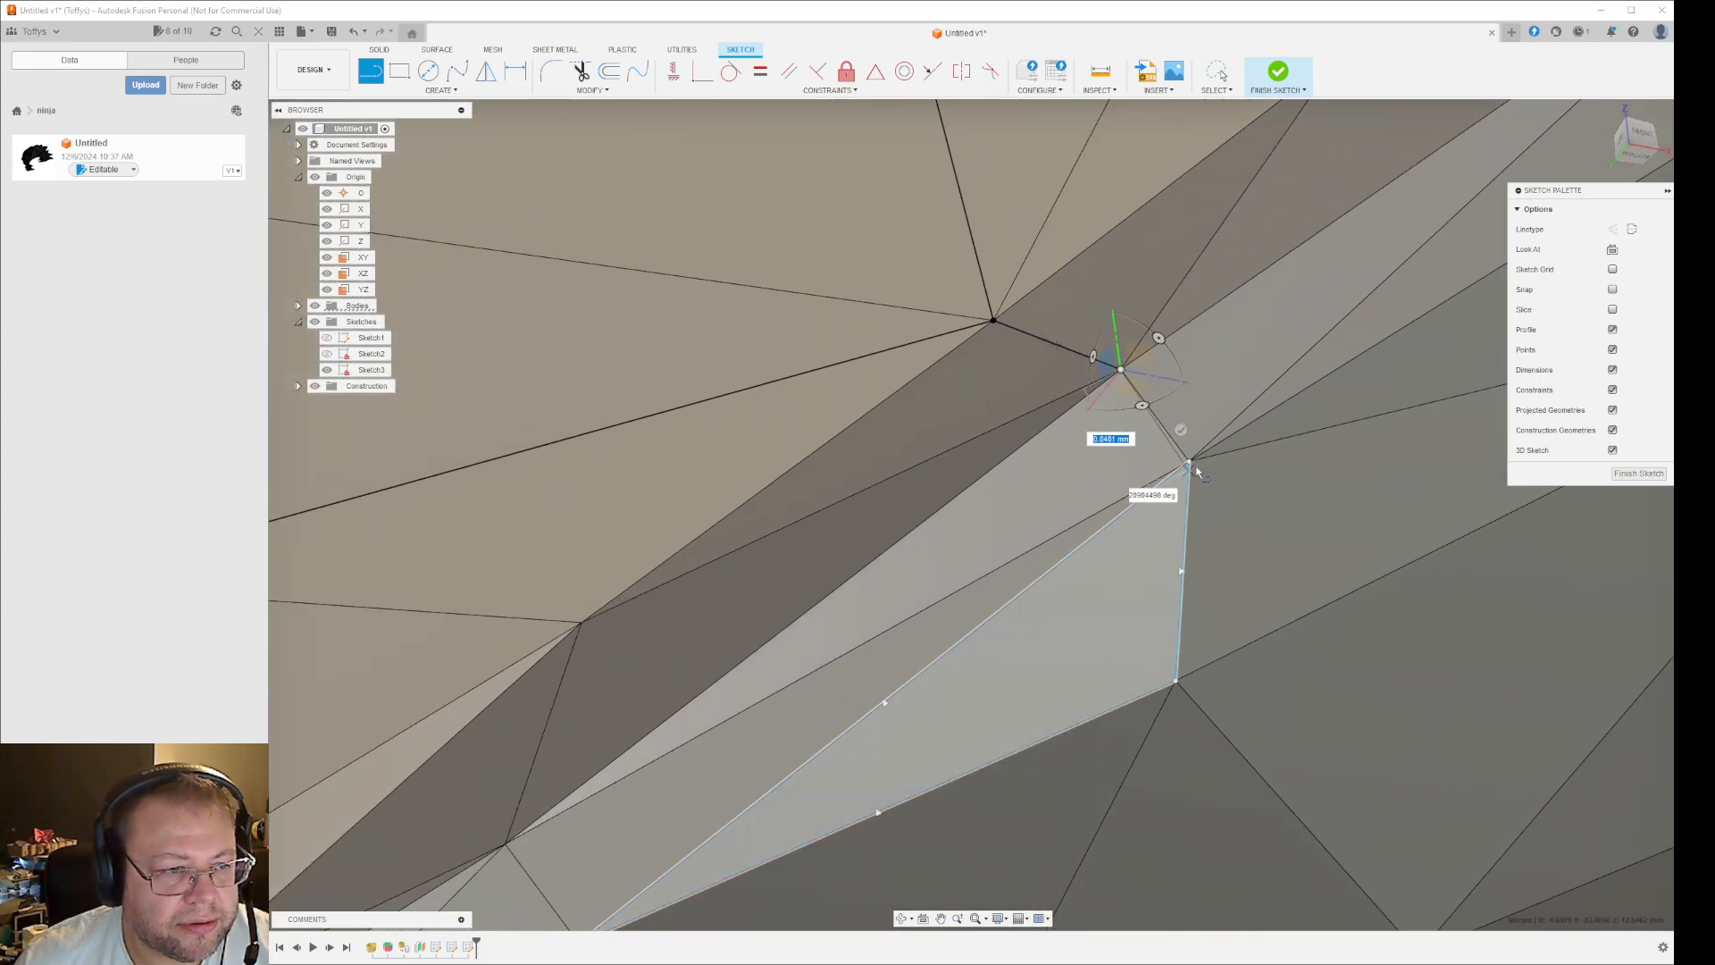
left_click(1176, 680)
scroll(1119, 730, "down", 2)
scroll(1118, 727, "up", 2)
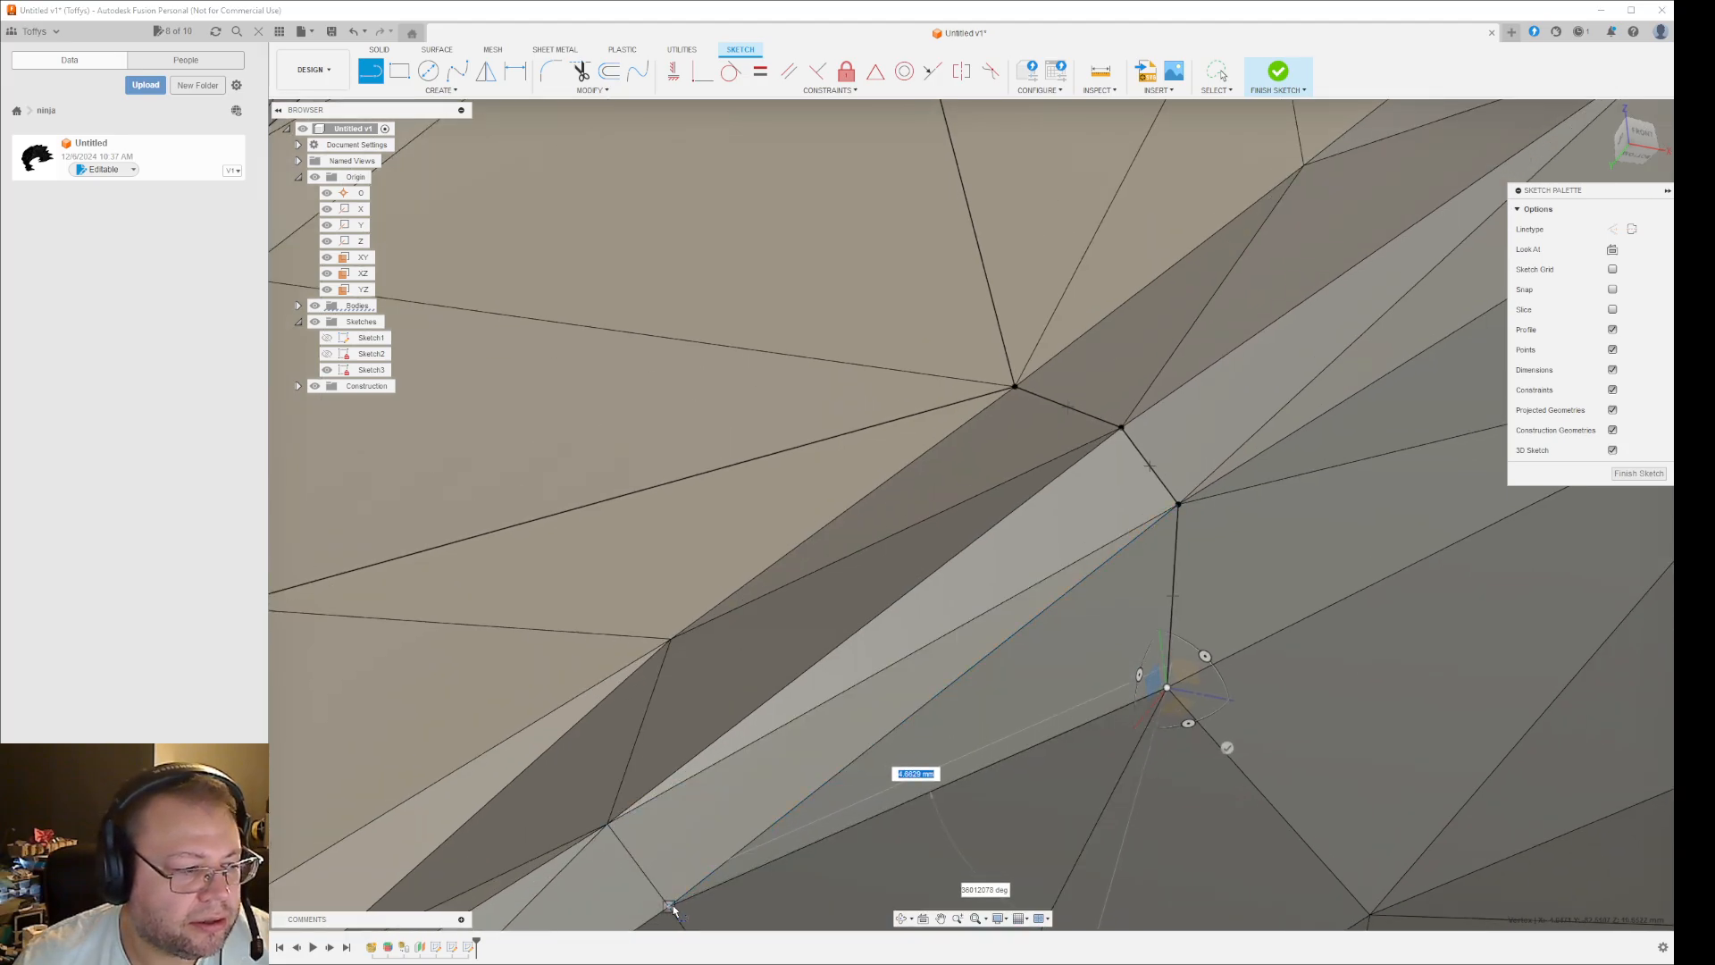
left_click(713, 889)
left_click(606, 831)
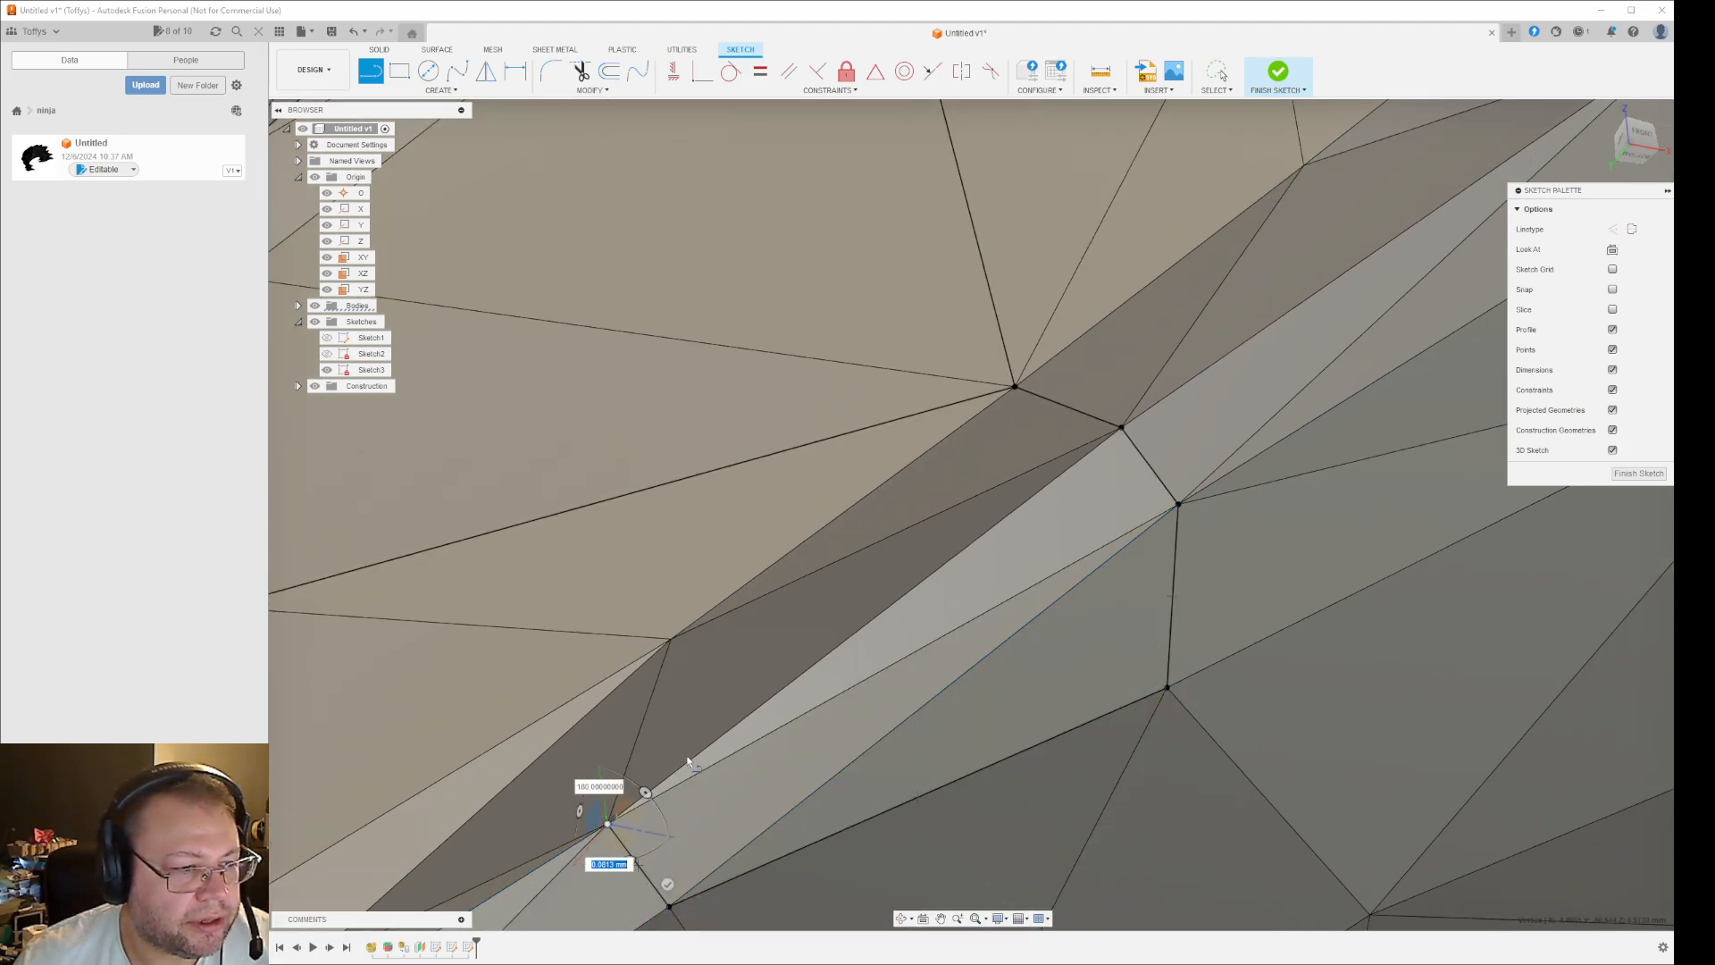
left_click(1120, 429)
- Hide the bodies to examine the two line loops in 3D, and undo the hiding
scroll(1124, 699, "down", 5)
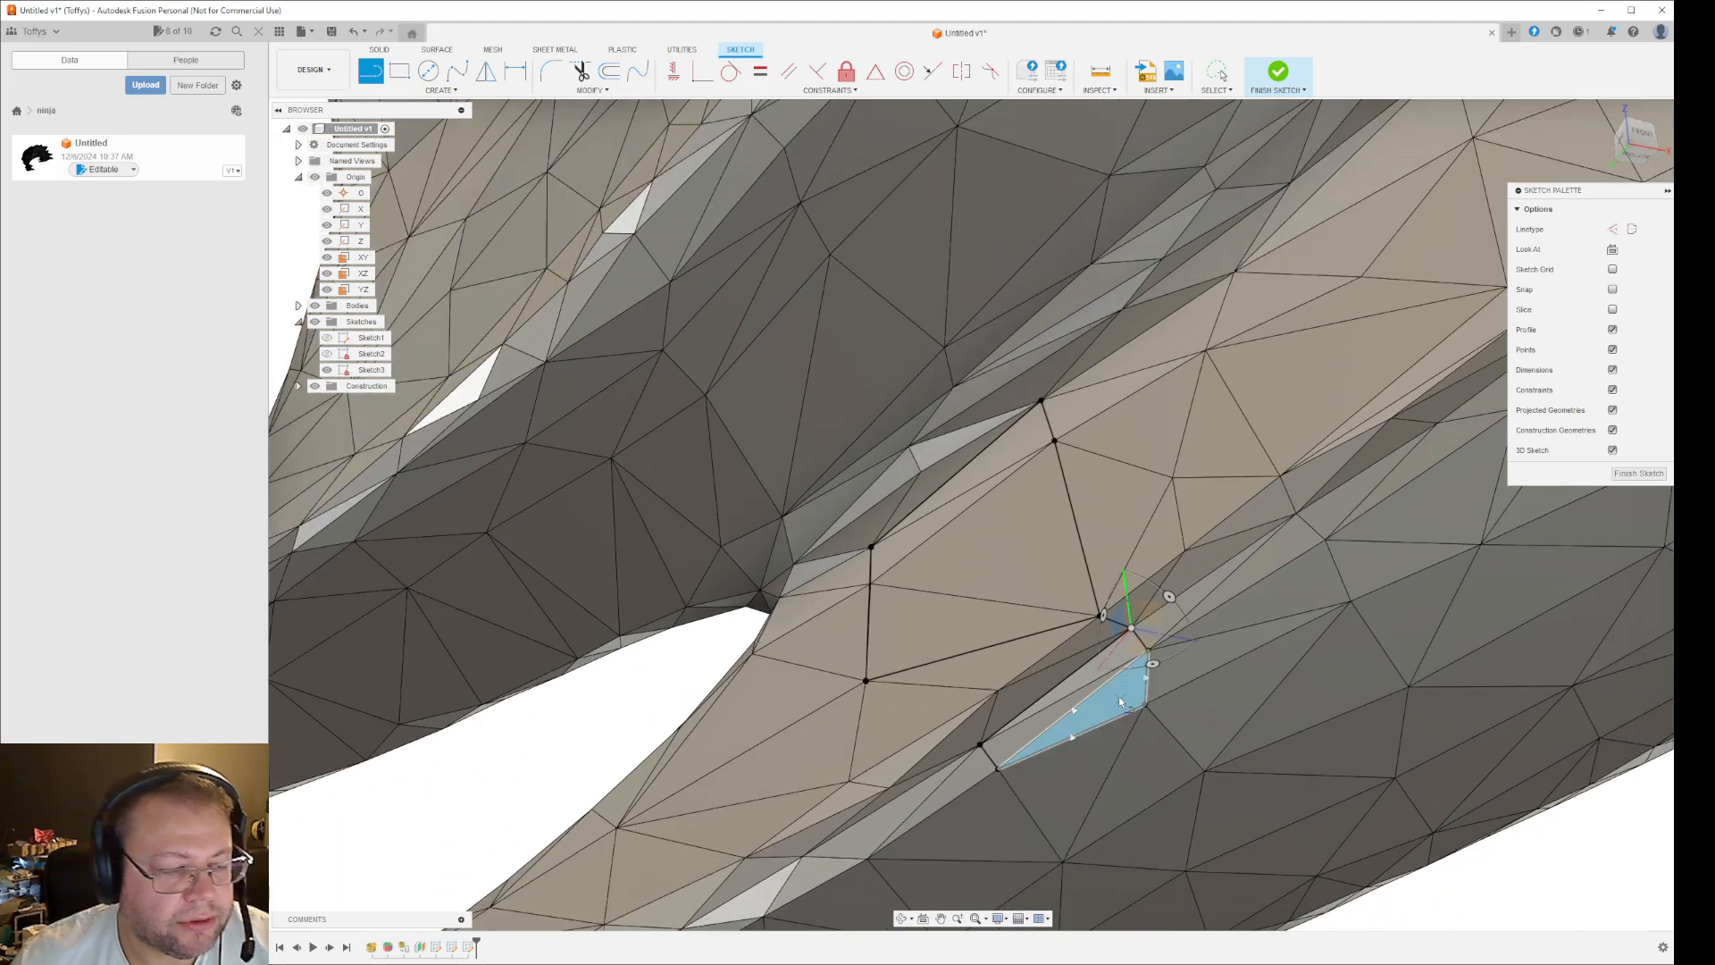
middle_click_drag(1264, 816, 1135, 634, "shift")
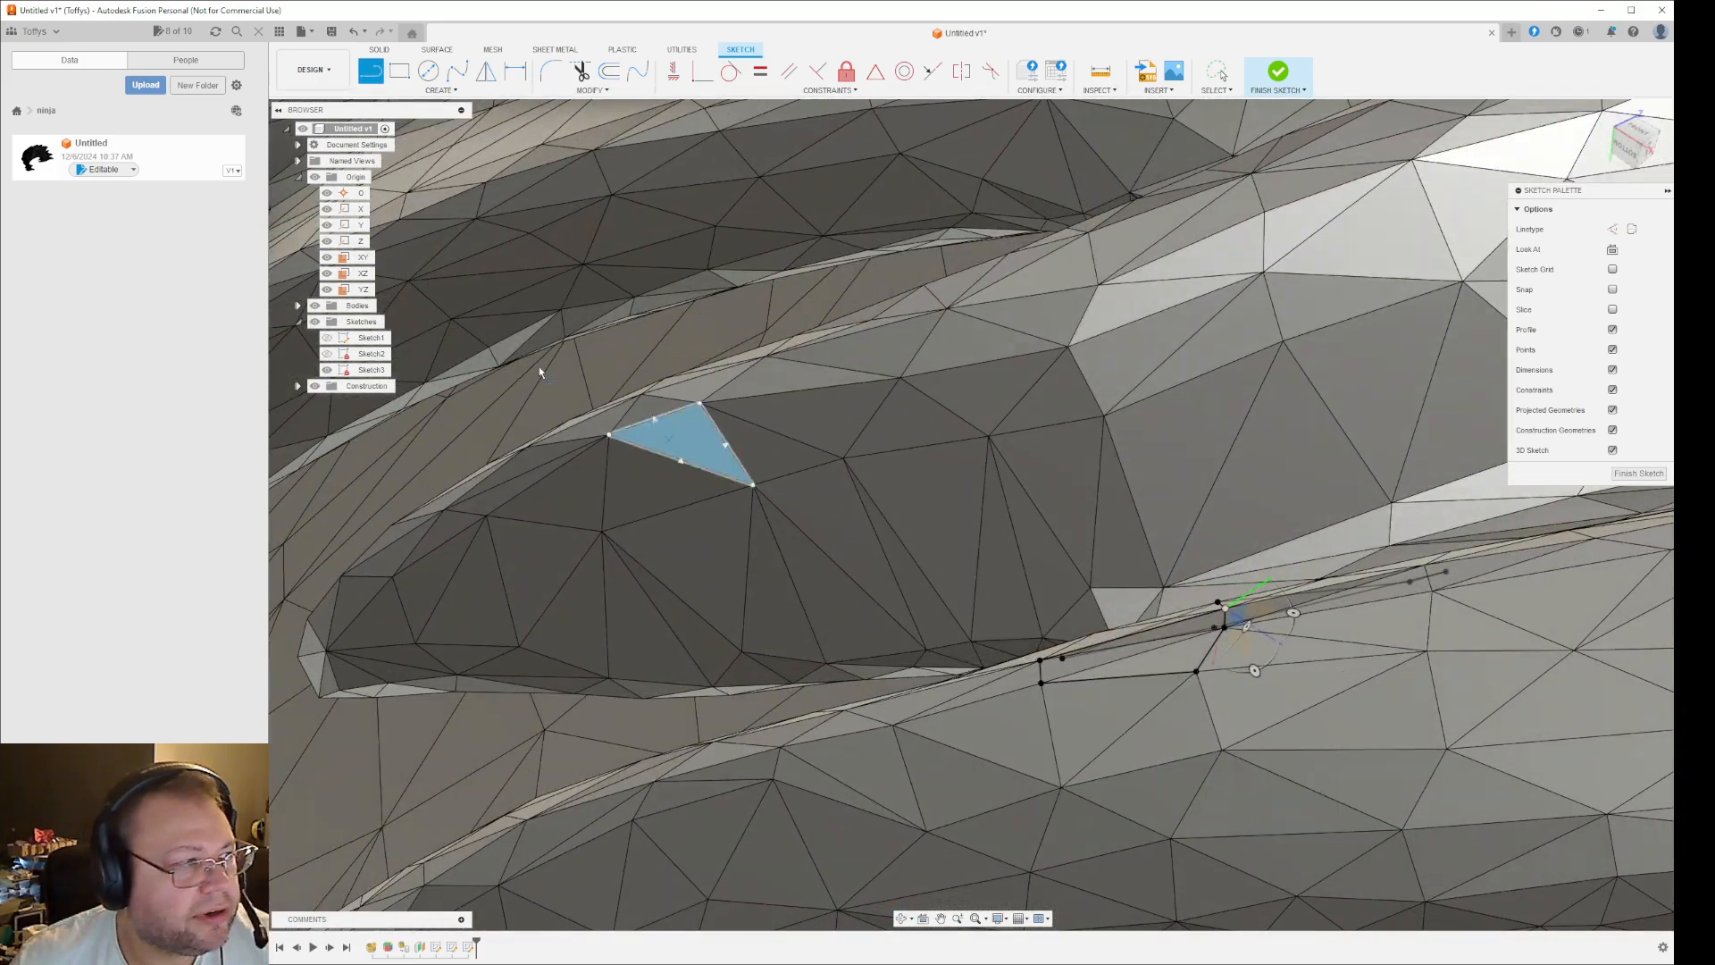
left_click(316, 305)
mouse_move(1252, 735)
middle_mouse_down("shift")
mouse_move(1290, 765)
mouse_move(1388, 717)
mouse_move(1474, 701)
mouse_move(1434, 706)
mouse_move(1436, 727)
mouse_move(1474, 738)
mouse_move(1467, 709)
mouse_move(1321, 697)
mouse_move(1343, 754)
mouse_move(1316, 781)
mouse_move(1375, 800)
middle_mouse_up("shift")
key("l")
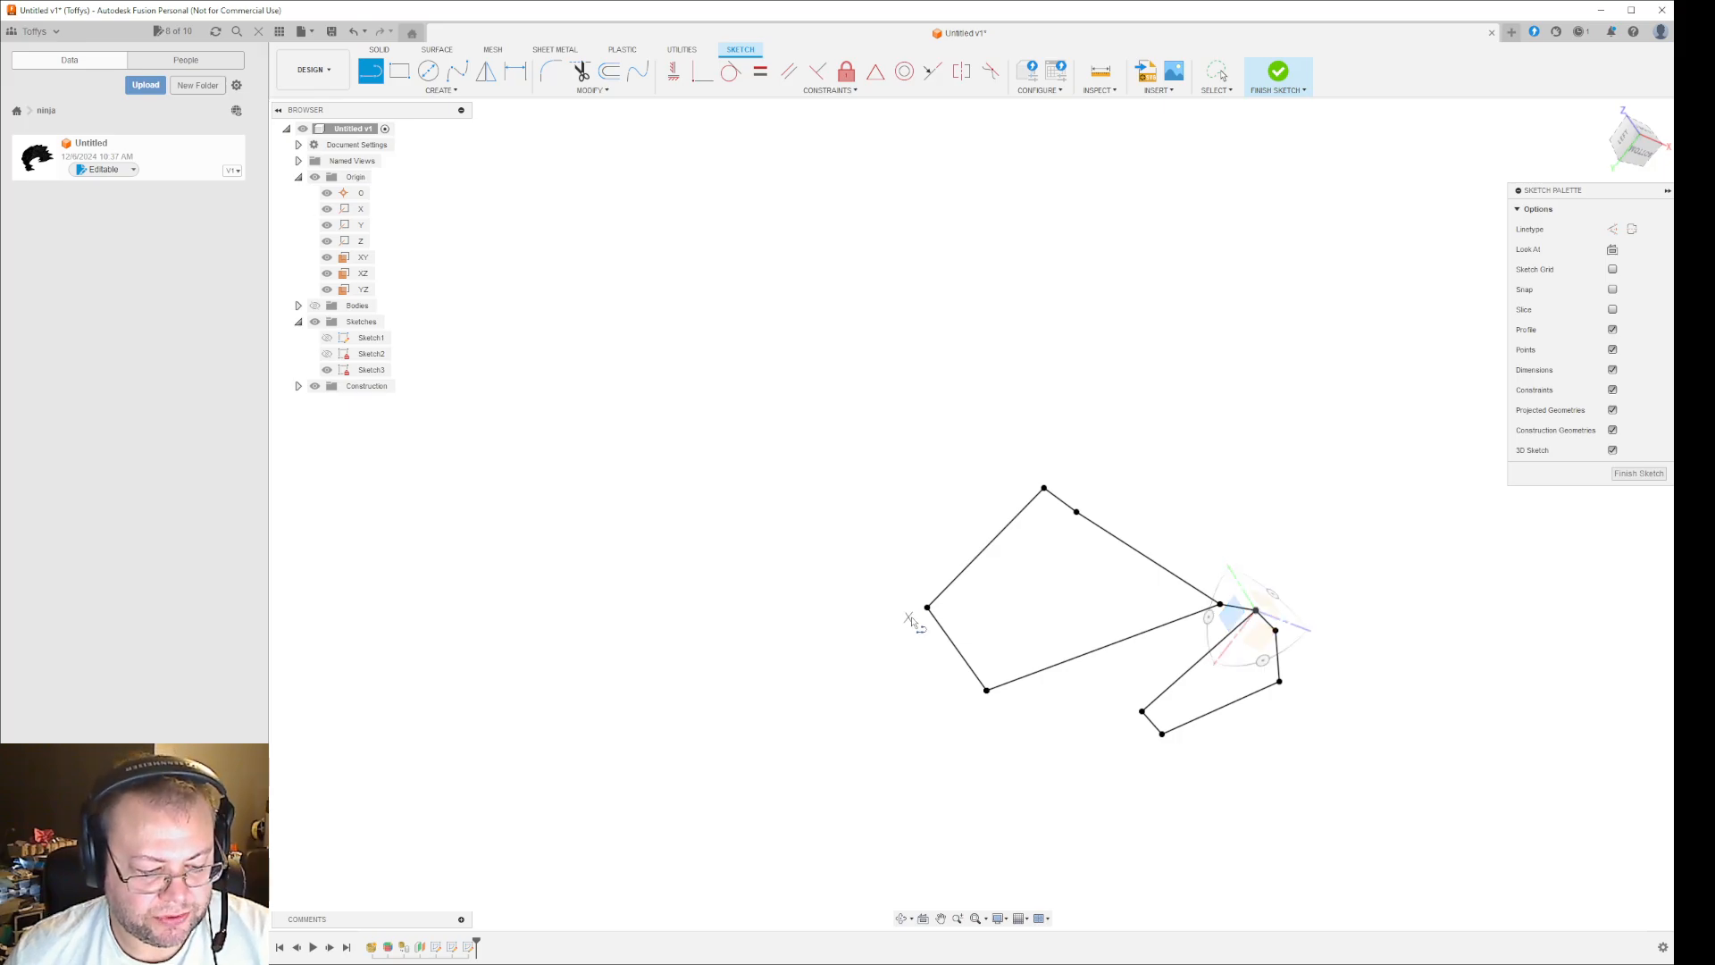
key("ctrl+z")
scroll(911, 704, "down", 4)
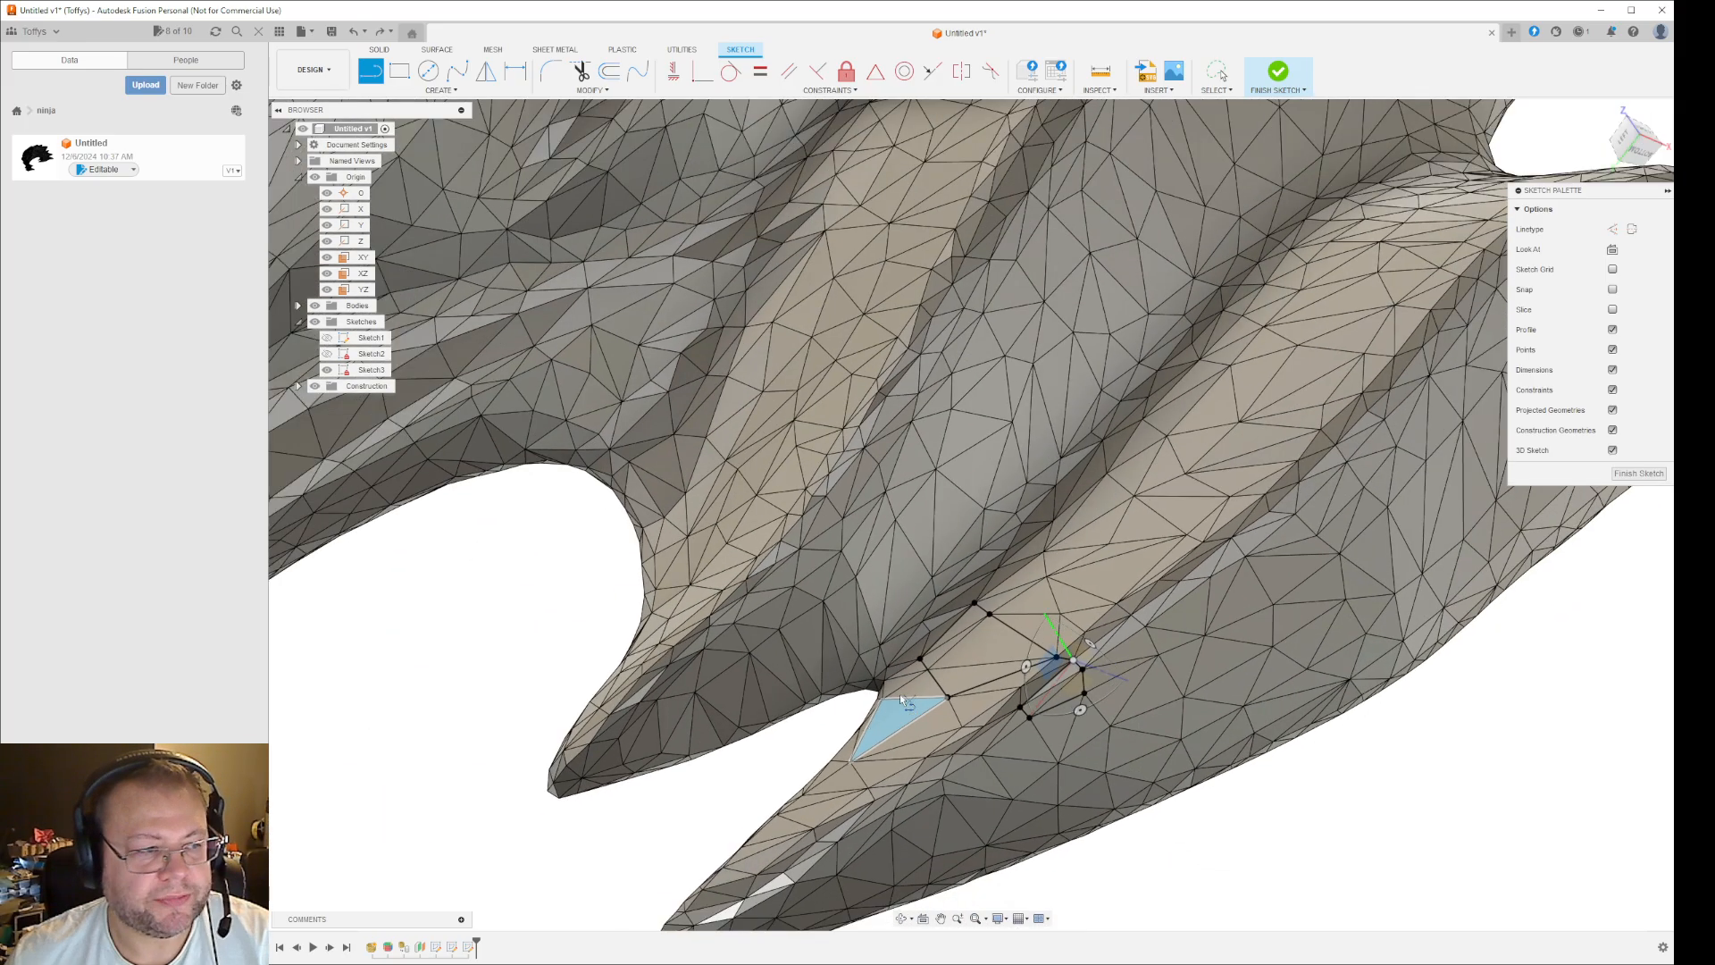
- Finish the 3D sketch and delete it from the design
left_click(1640, 474)
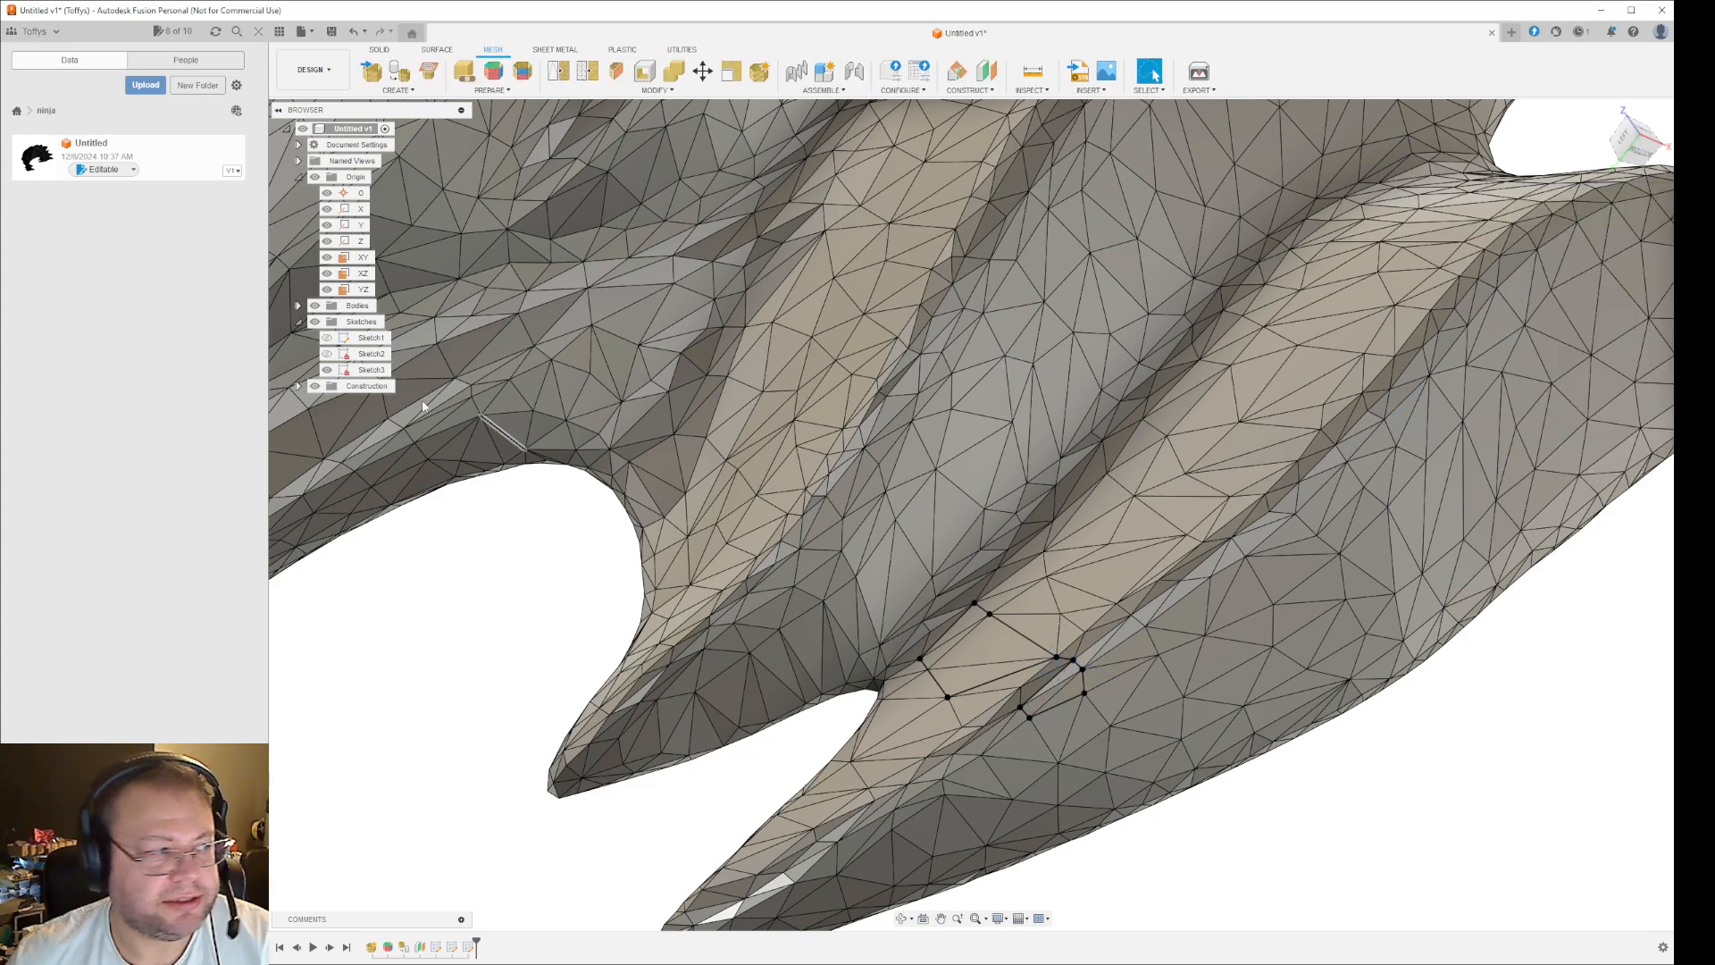
left_click(366, 370)
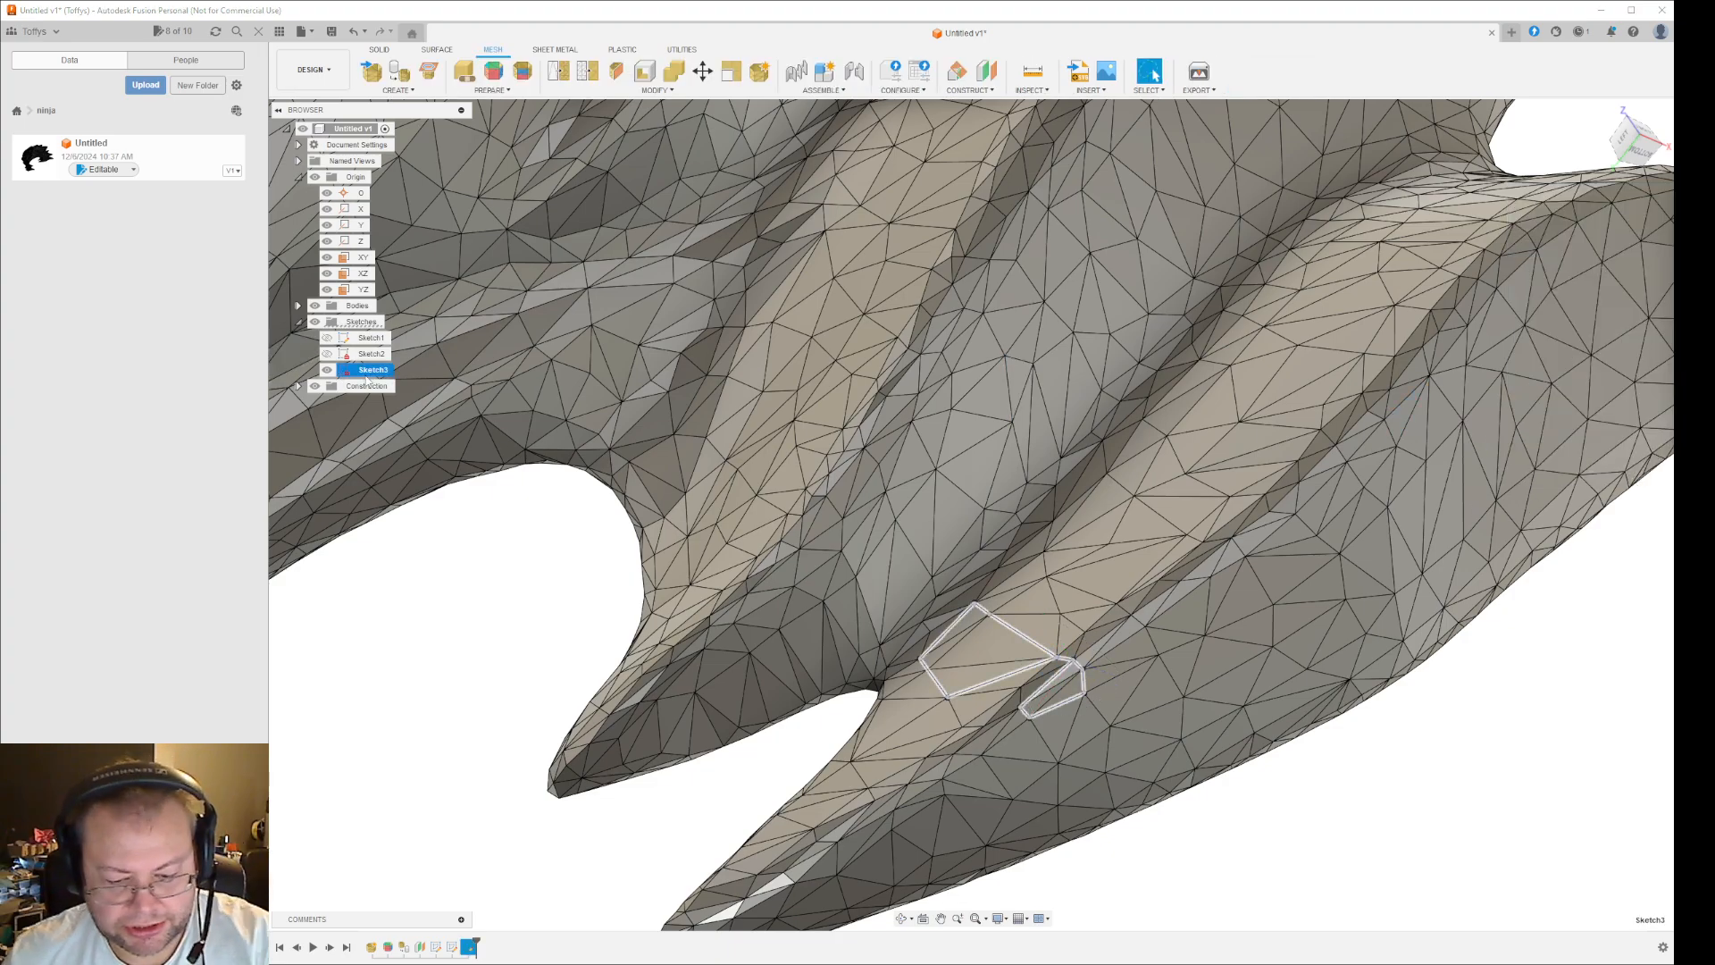
key("Delete")
- Construct a plane offset about 4.94 mm outward from a mesh facet at the lower rim of the central engraved panel
scroll(381, 529, "down", 6)
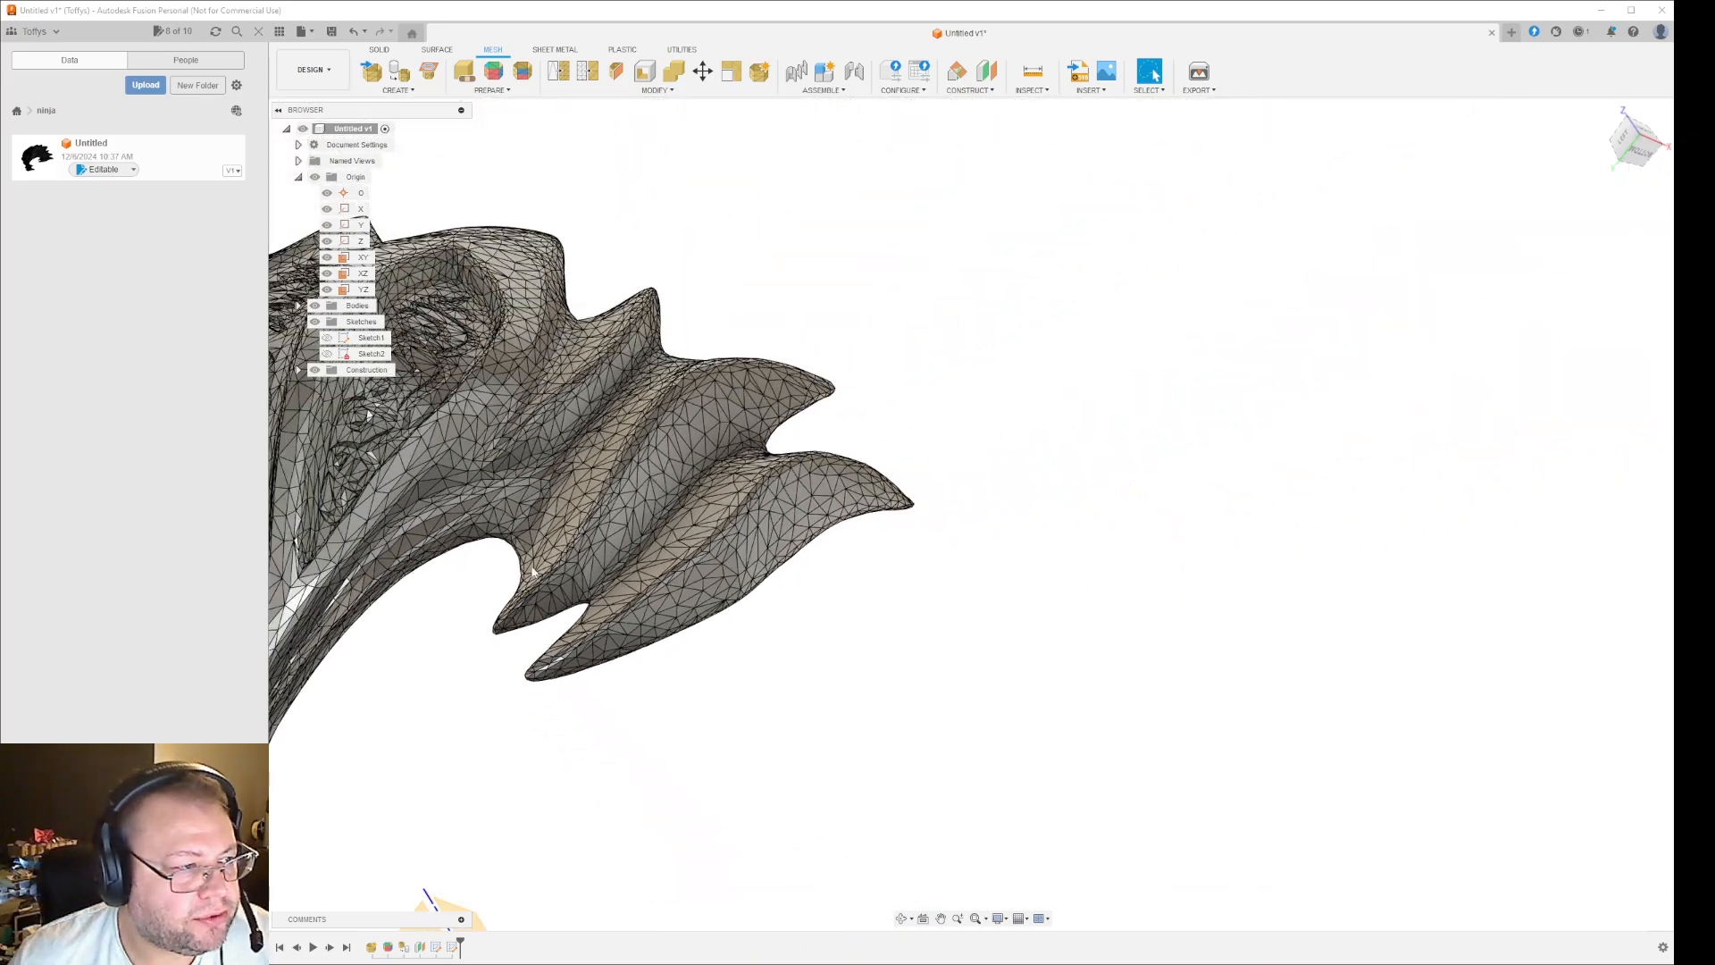
middle_click_drag(460, 638, 1215, 765)
scroll(1242, 452, "up", 4)
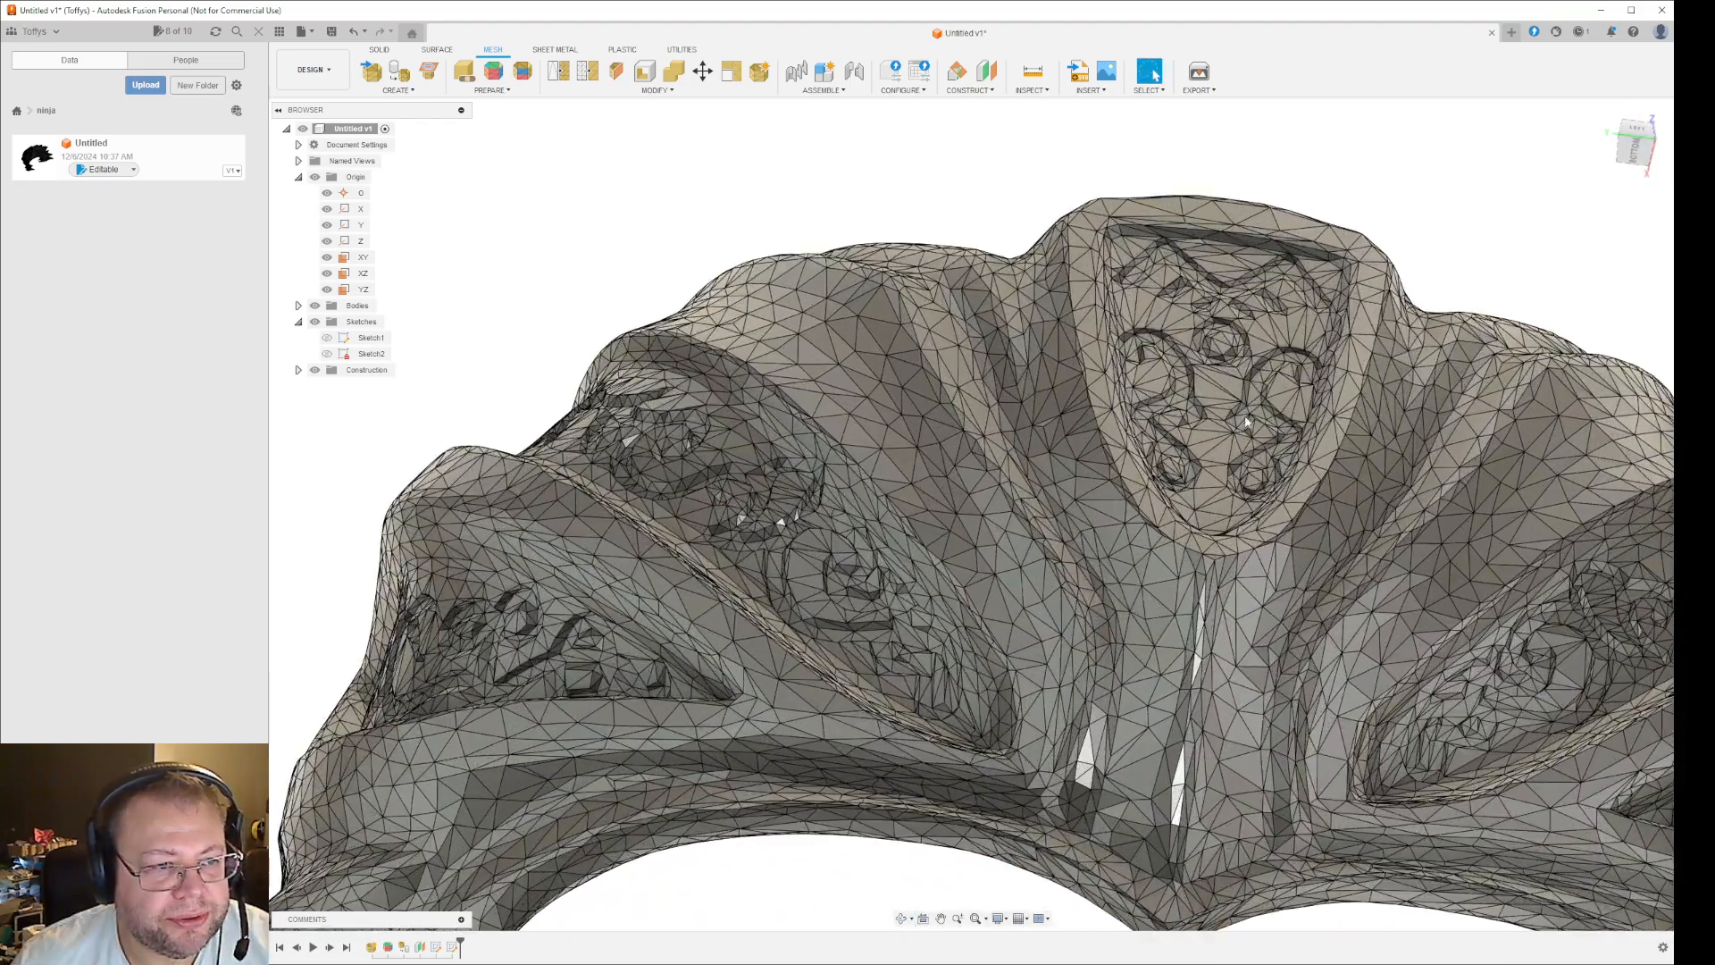
middle_click_drag(1248, 424, 1243, 299, "shift")
middle_click_drag(1197, 714, 1386, 574, "shift")
scroll(1240, 432, "up", 6)
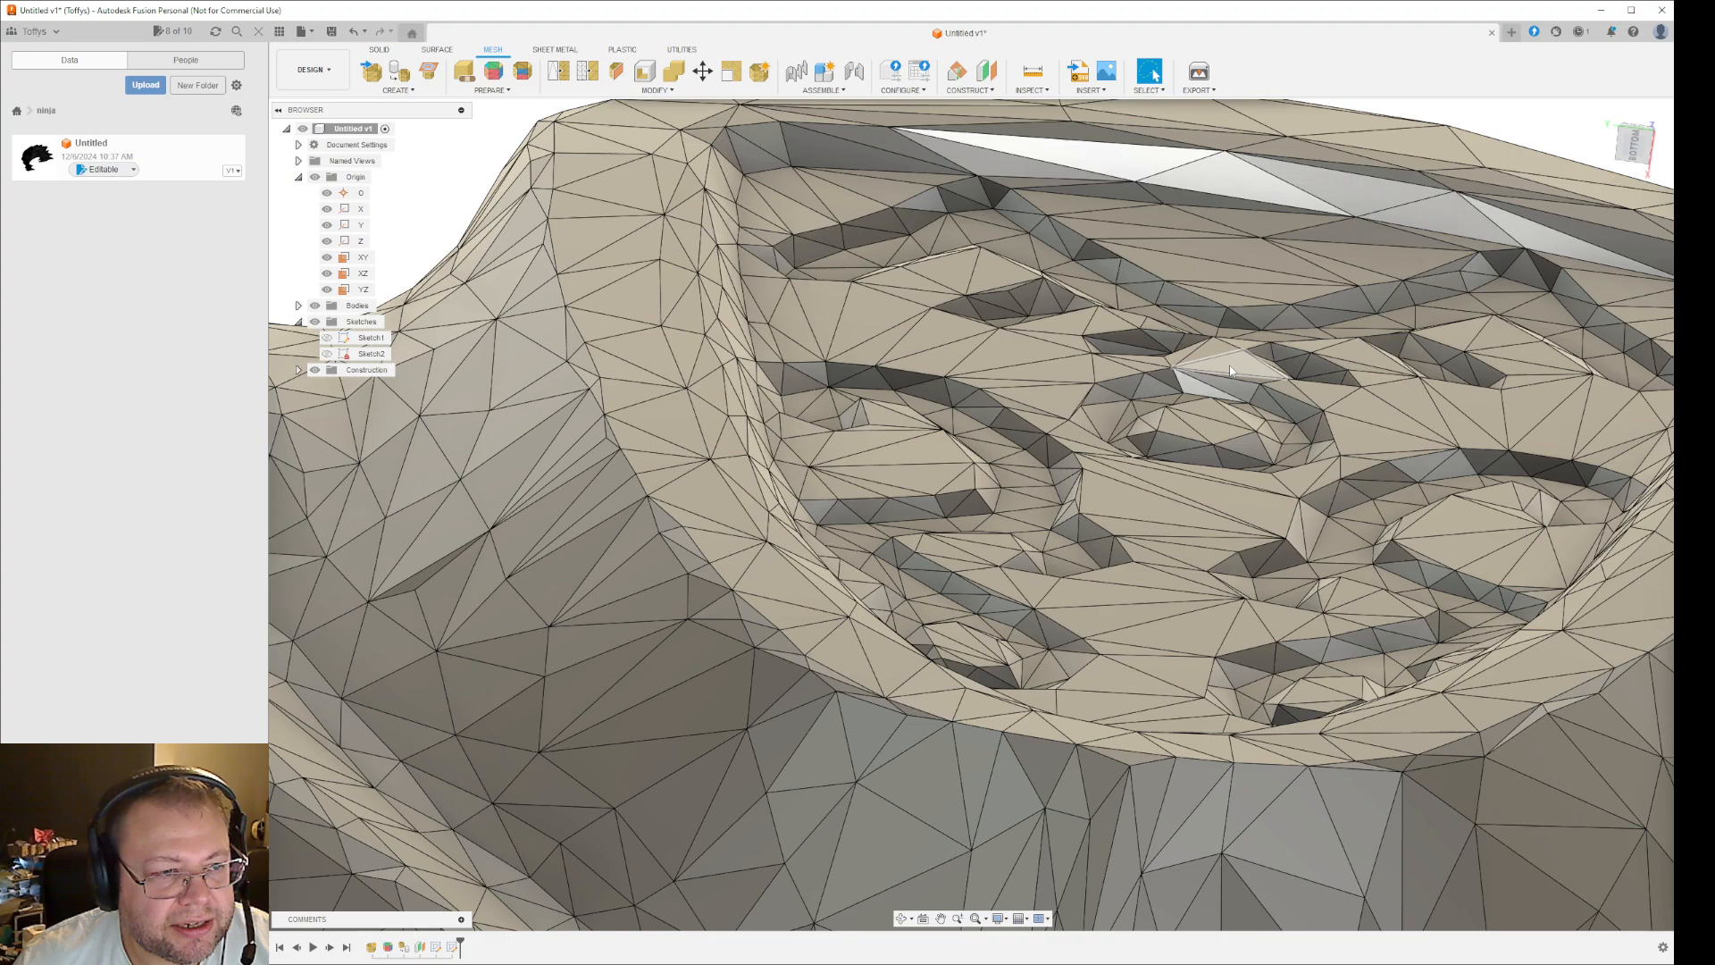
middle_click_drag(1278, 511, 1251, 576, "shift")
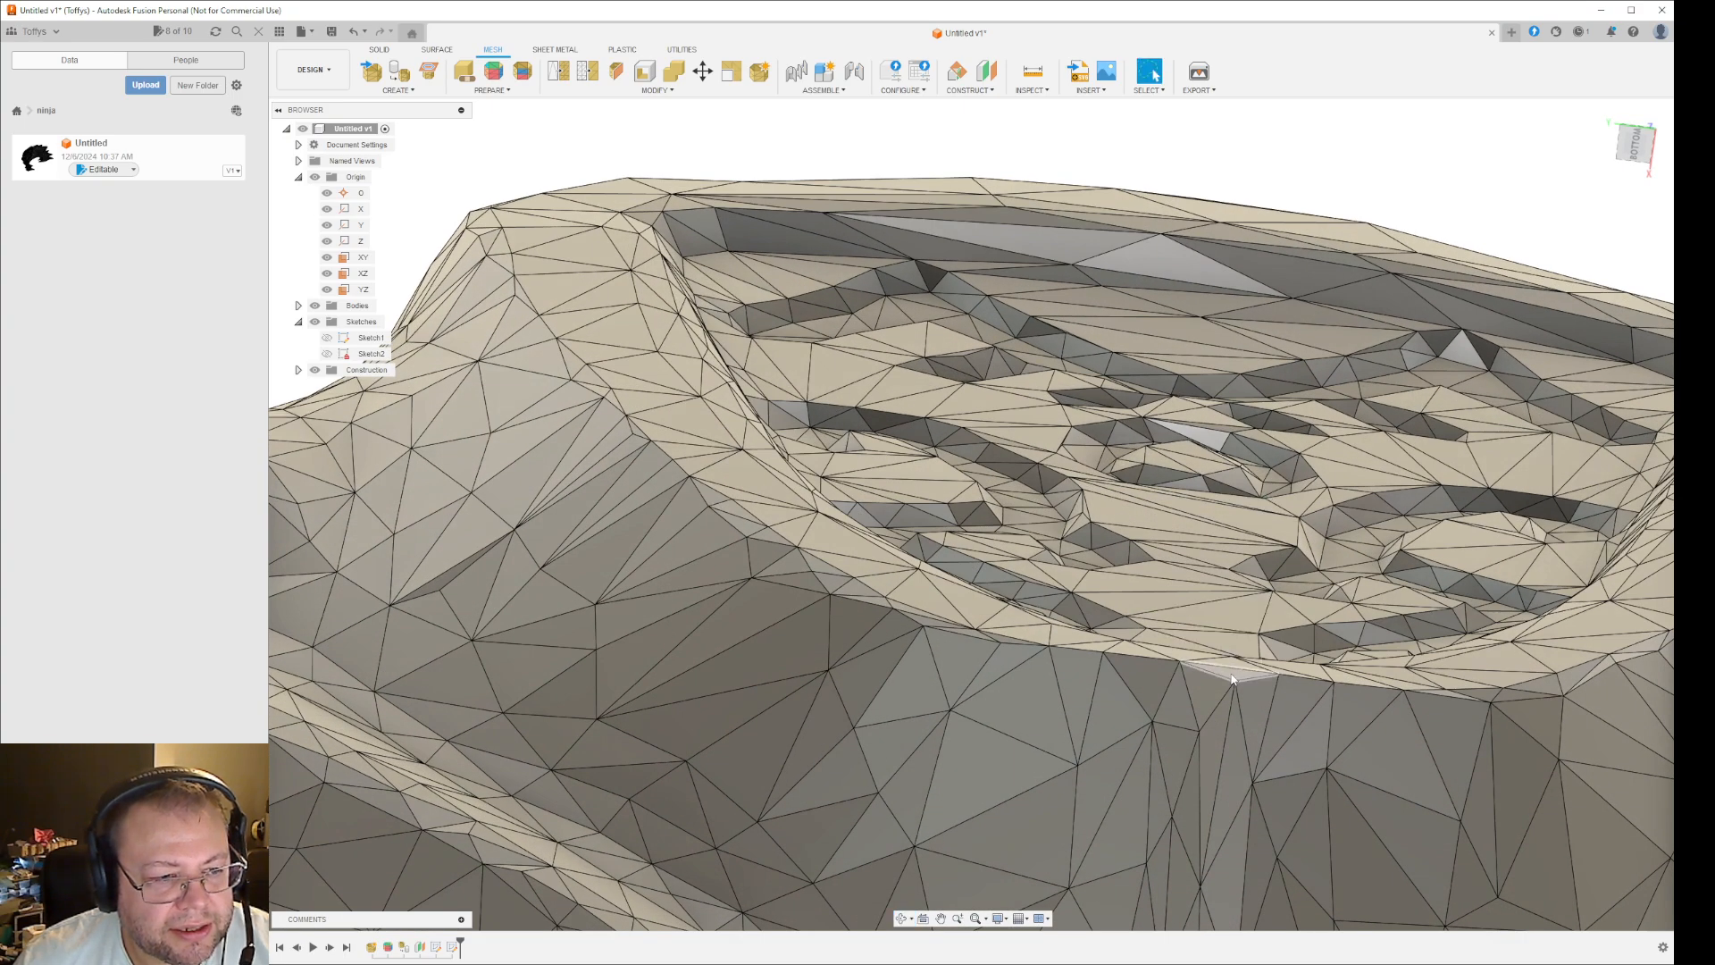
left_click(989, 77)
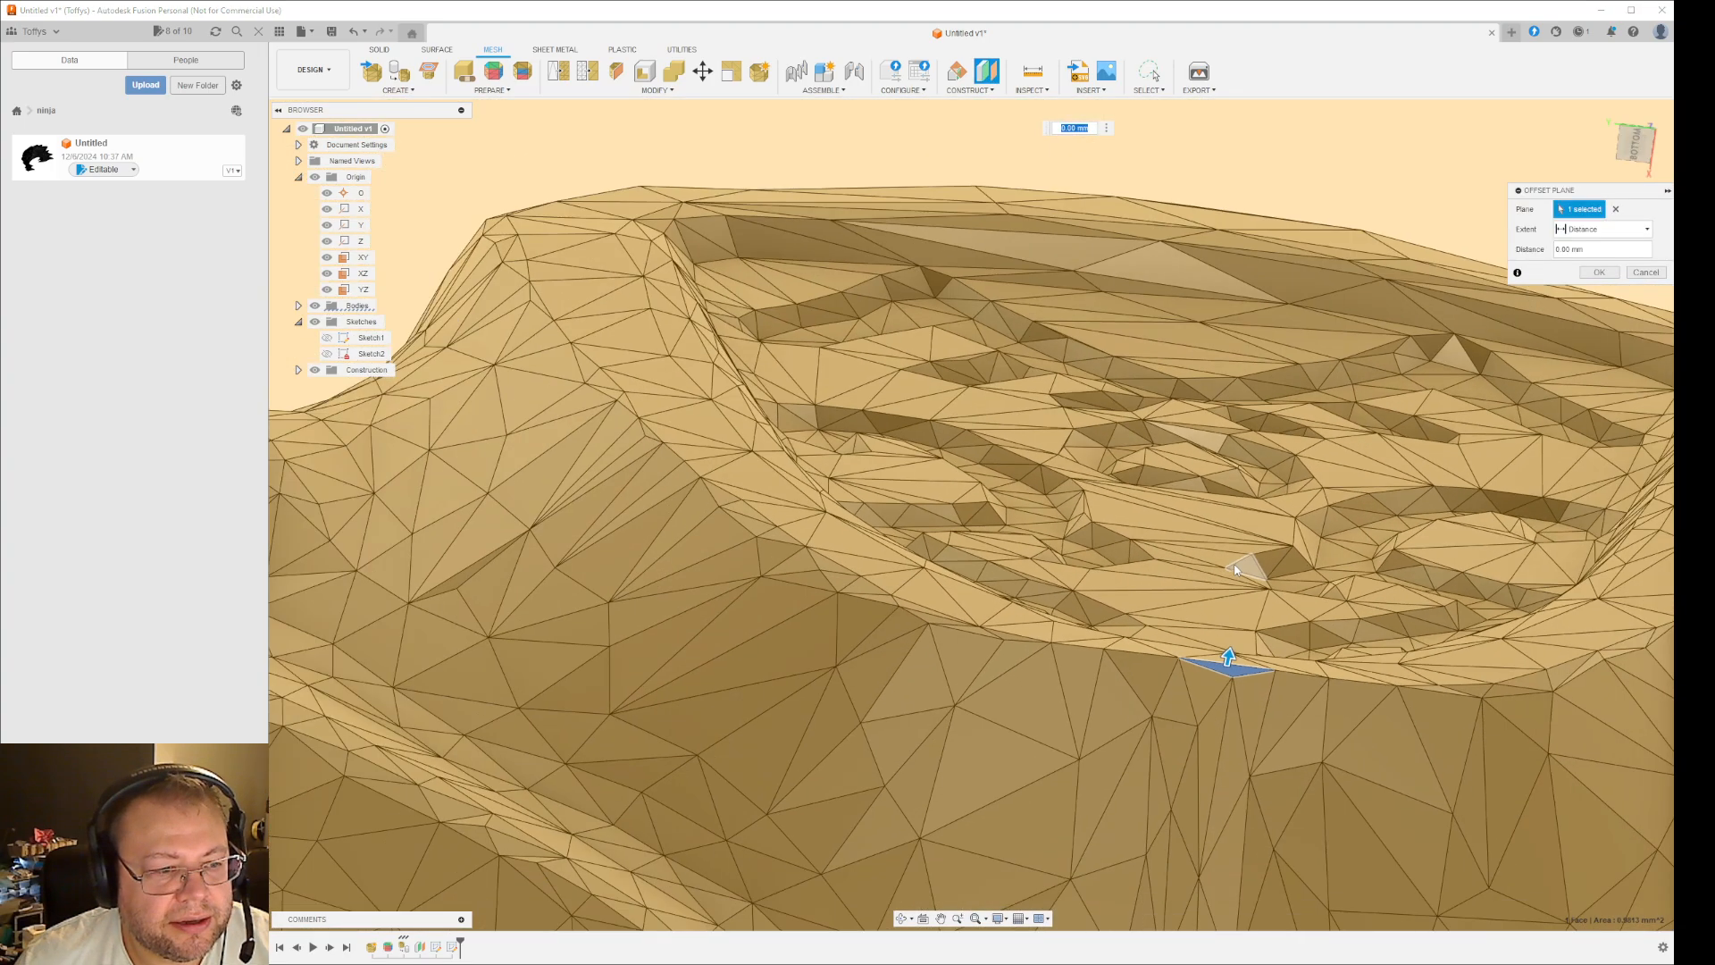
scroll(1235, 569, "down", 15)
middle_click_drag(1176, 573, 1407, 621, "shift")
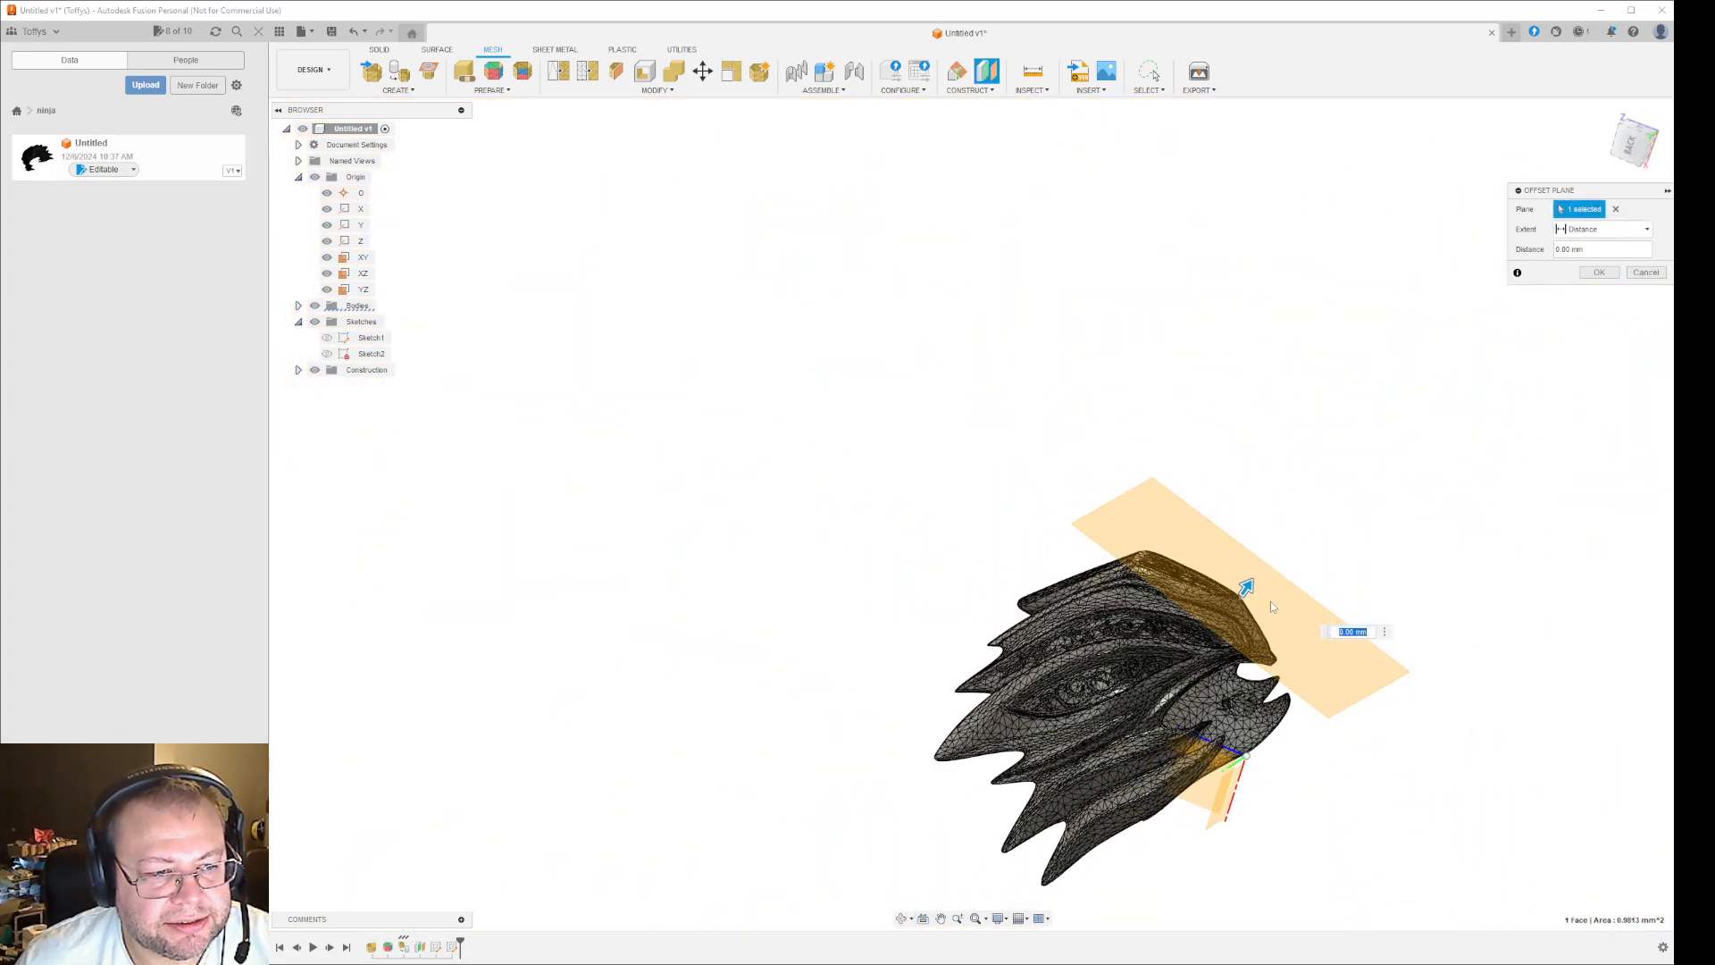
left_click_drag(1248, 586, 1300, 584)
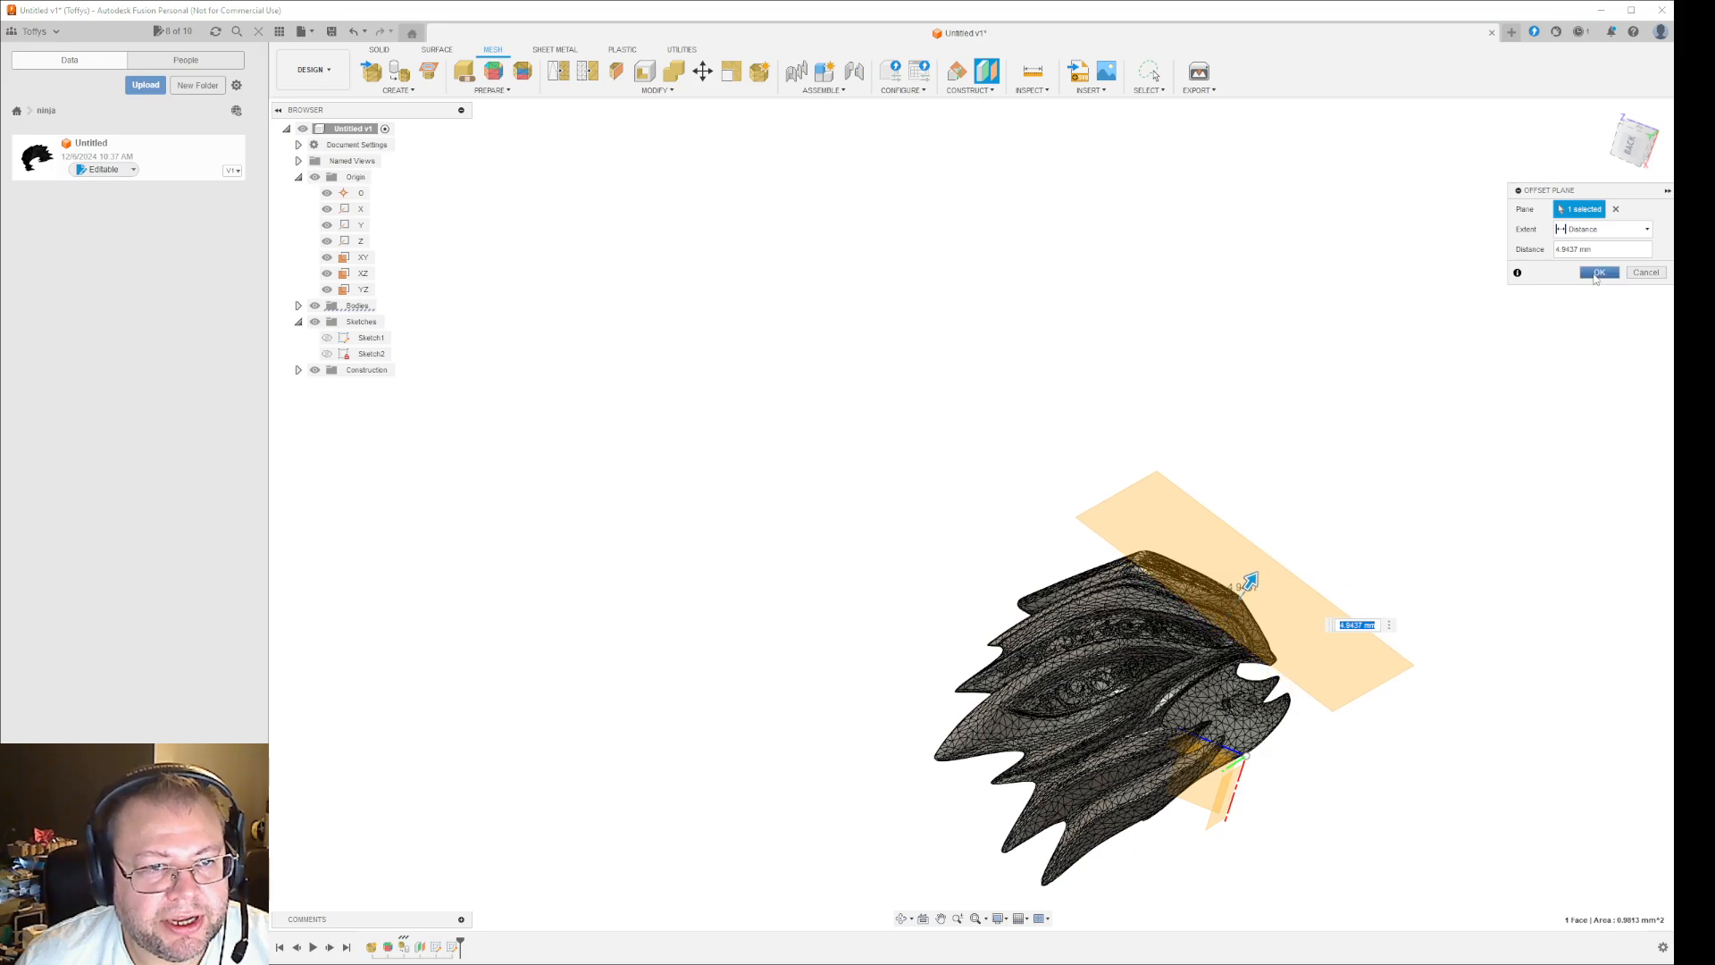
left_click(1599, 273)
- Create a sketch on the new offset plane with 3D Sketch turned off
middle_click_drag(1478, 581, 1300, 563, "shift")
right_click(1300, 563)
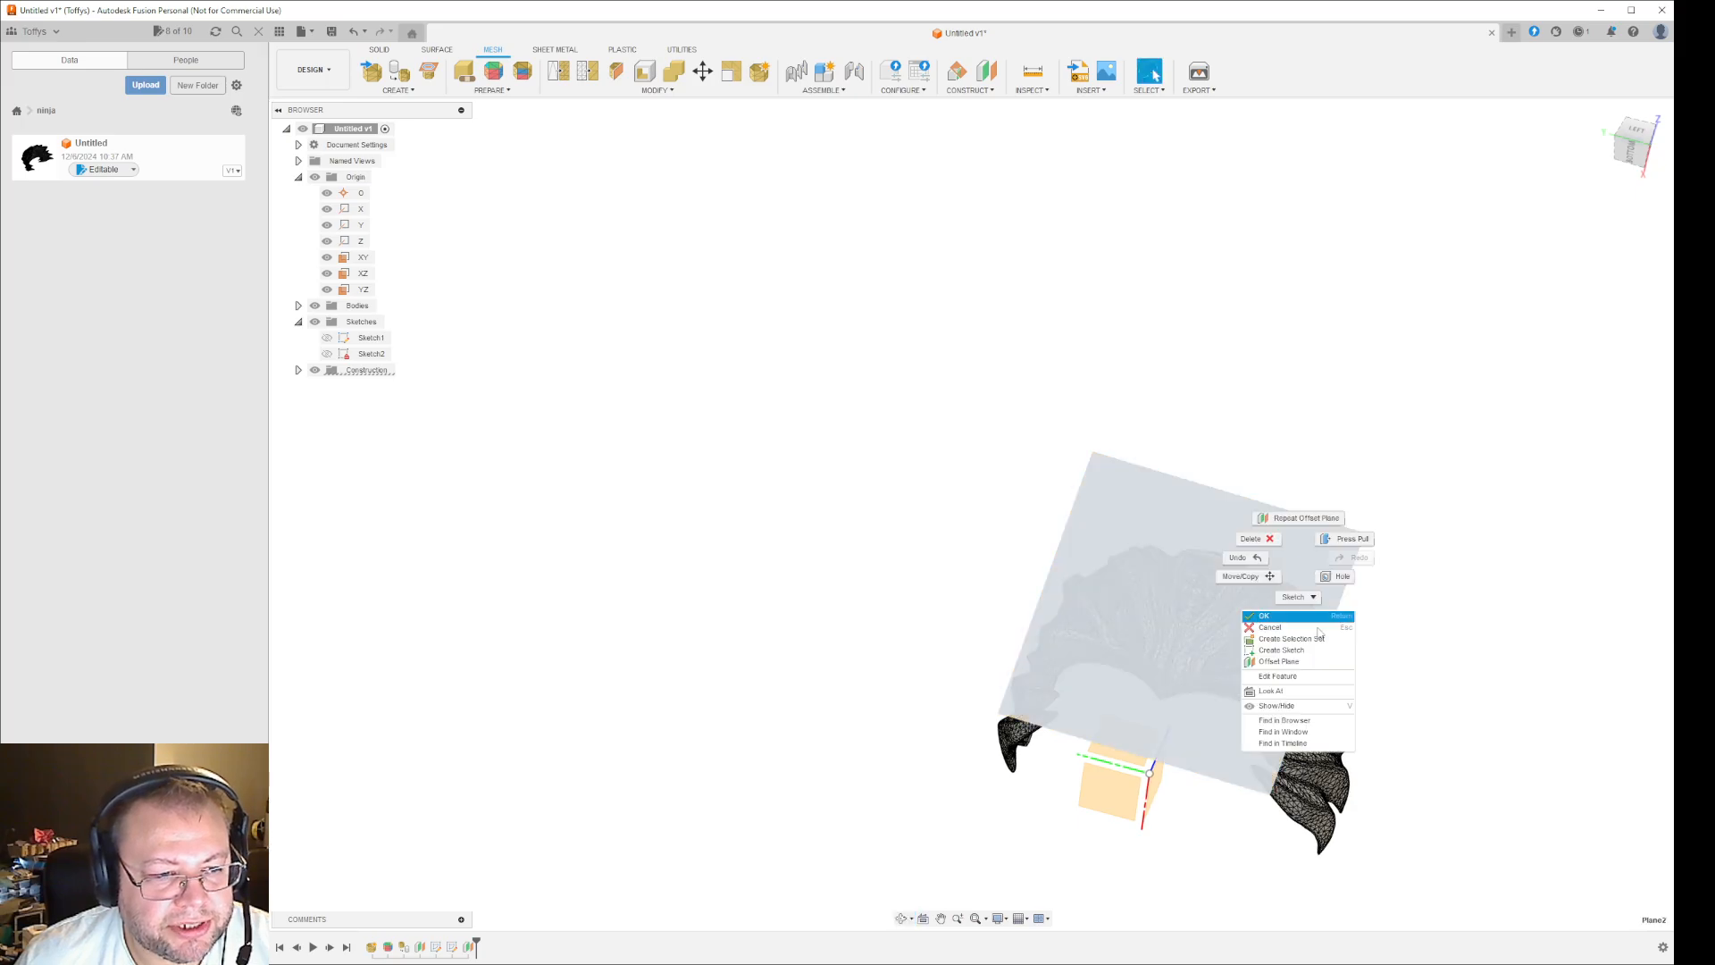
left_click(1315, 650)
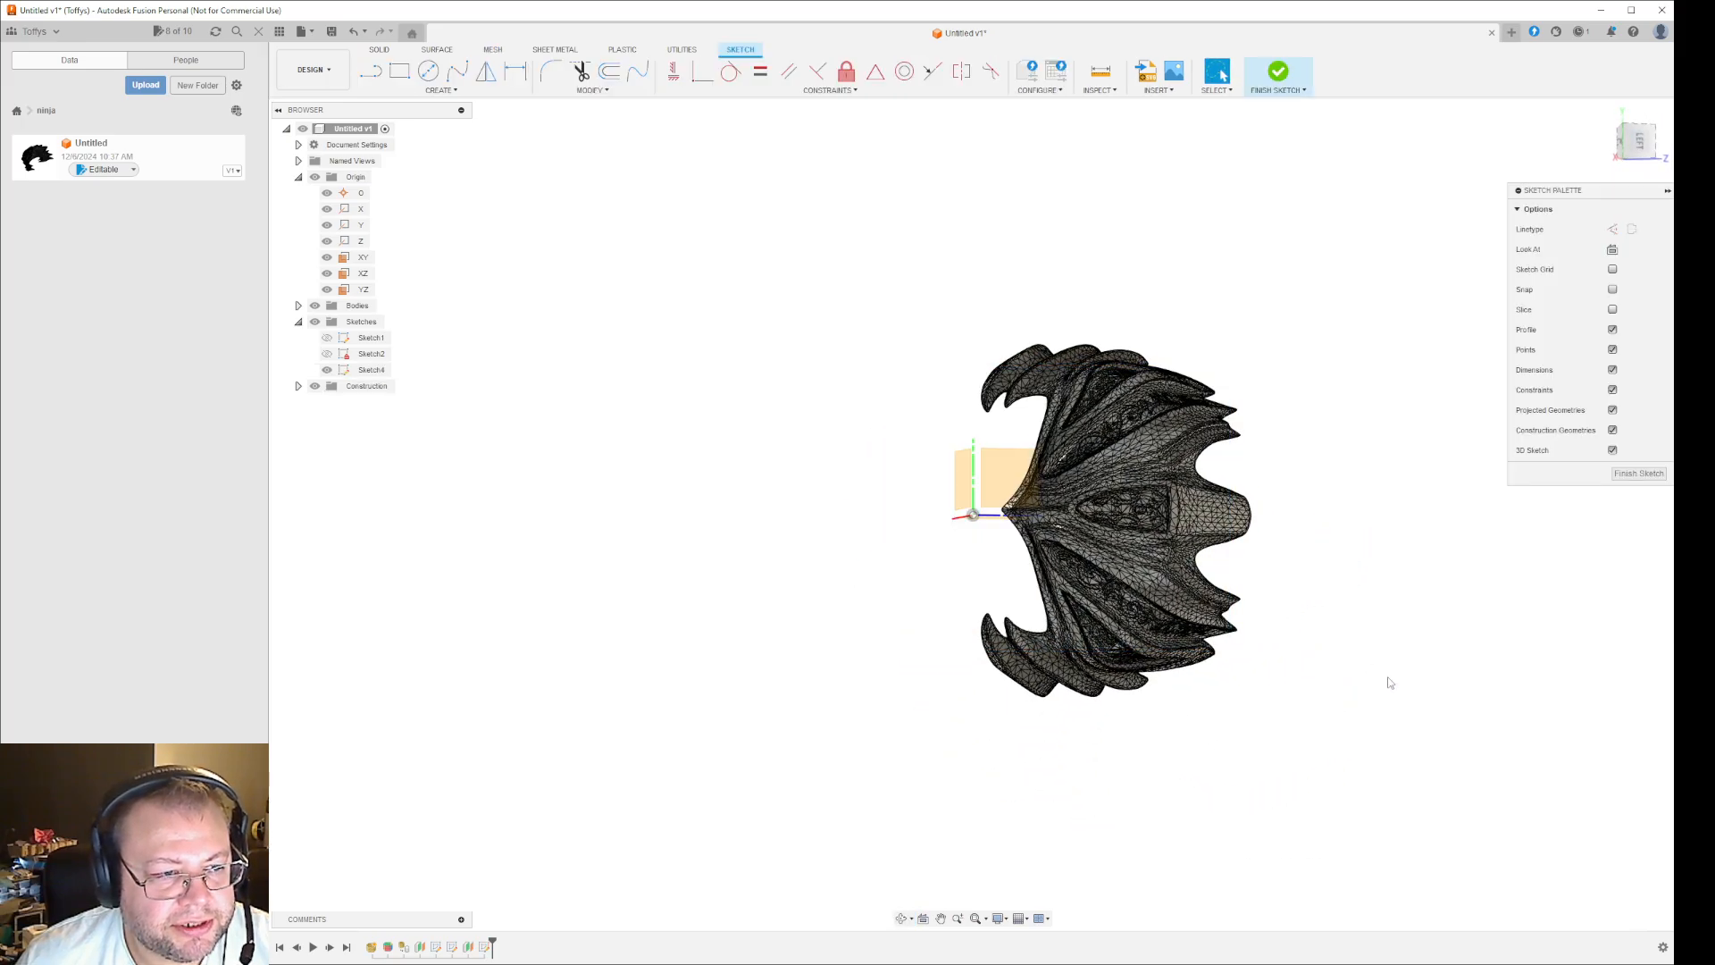
middle_click_drag(1390, 683, 1447, 615, "shift")
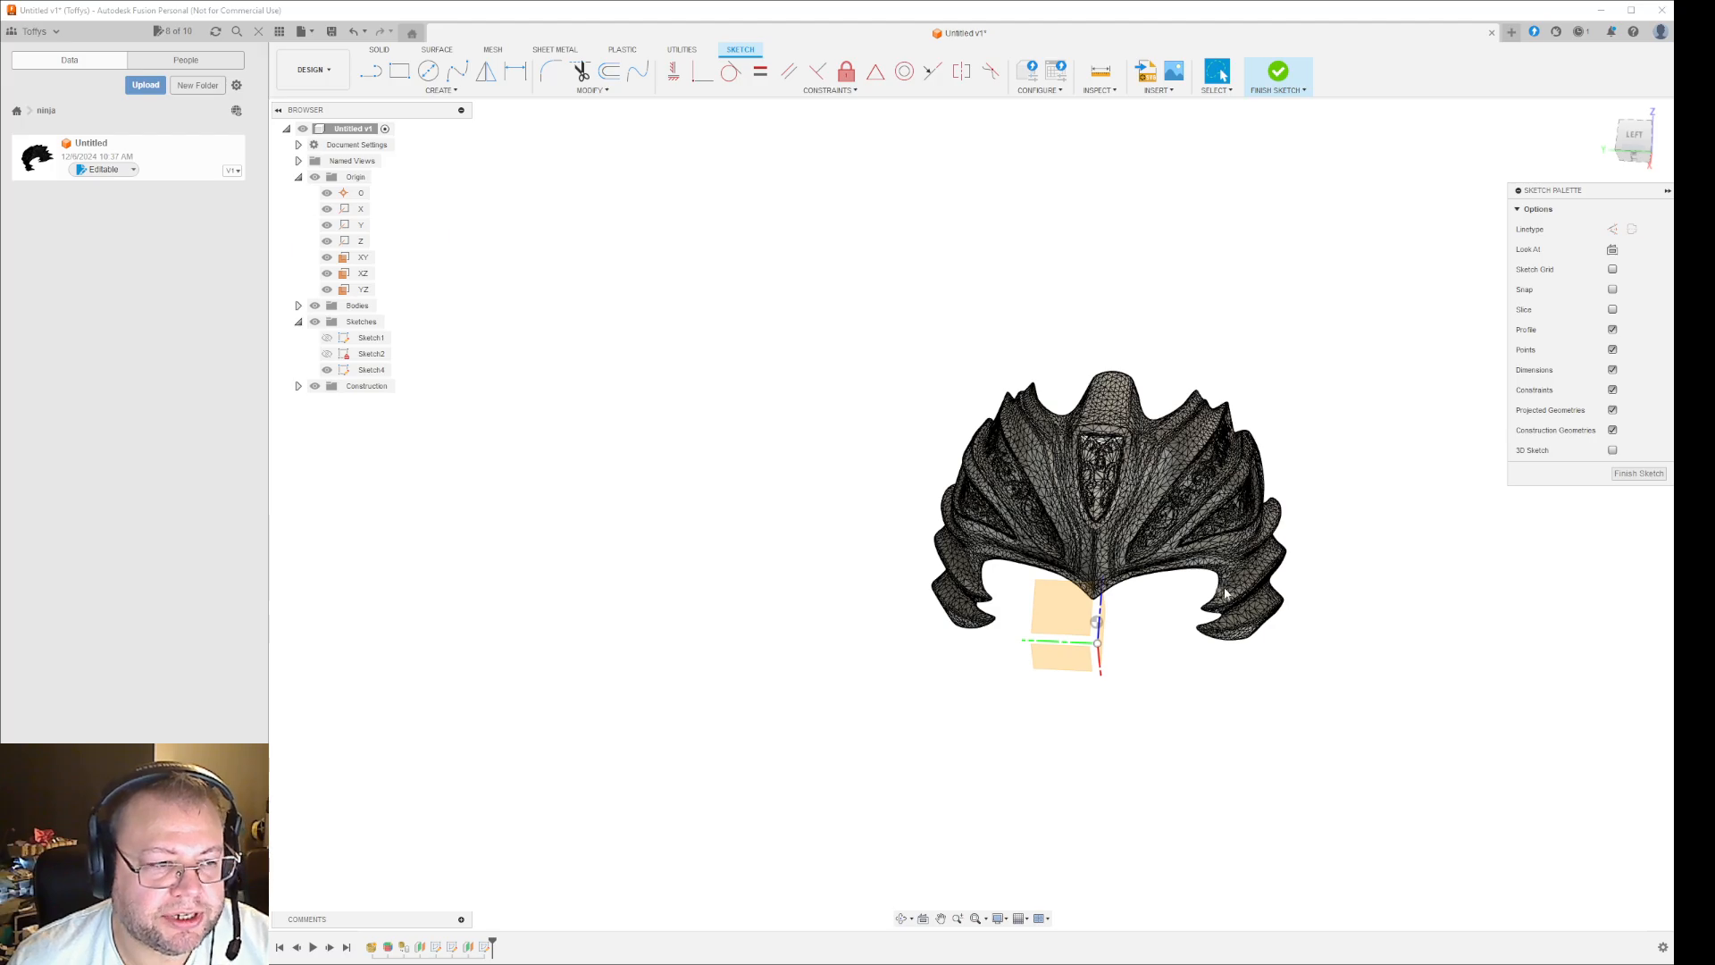
- Try to project mesh vertices and edges along the lower tip of the central engraved panel onto the sketch
scroll(1125, 525, "up", 10)
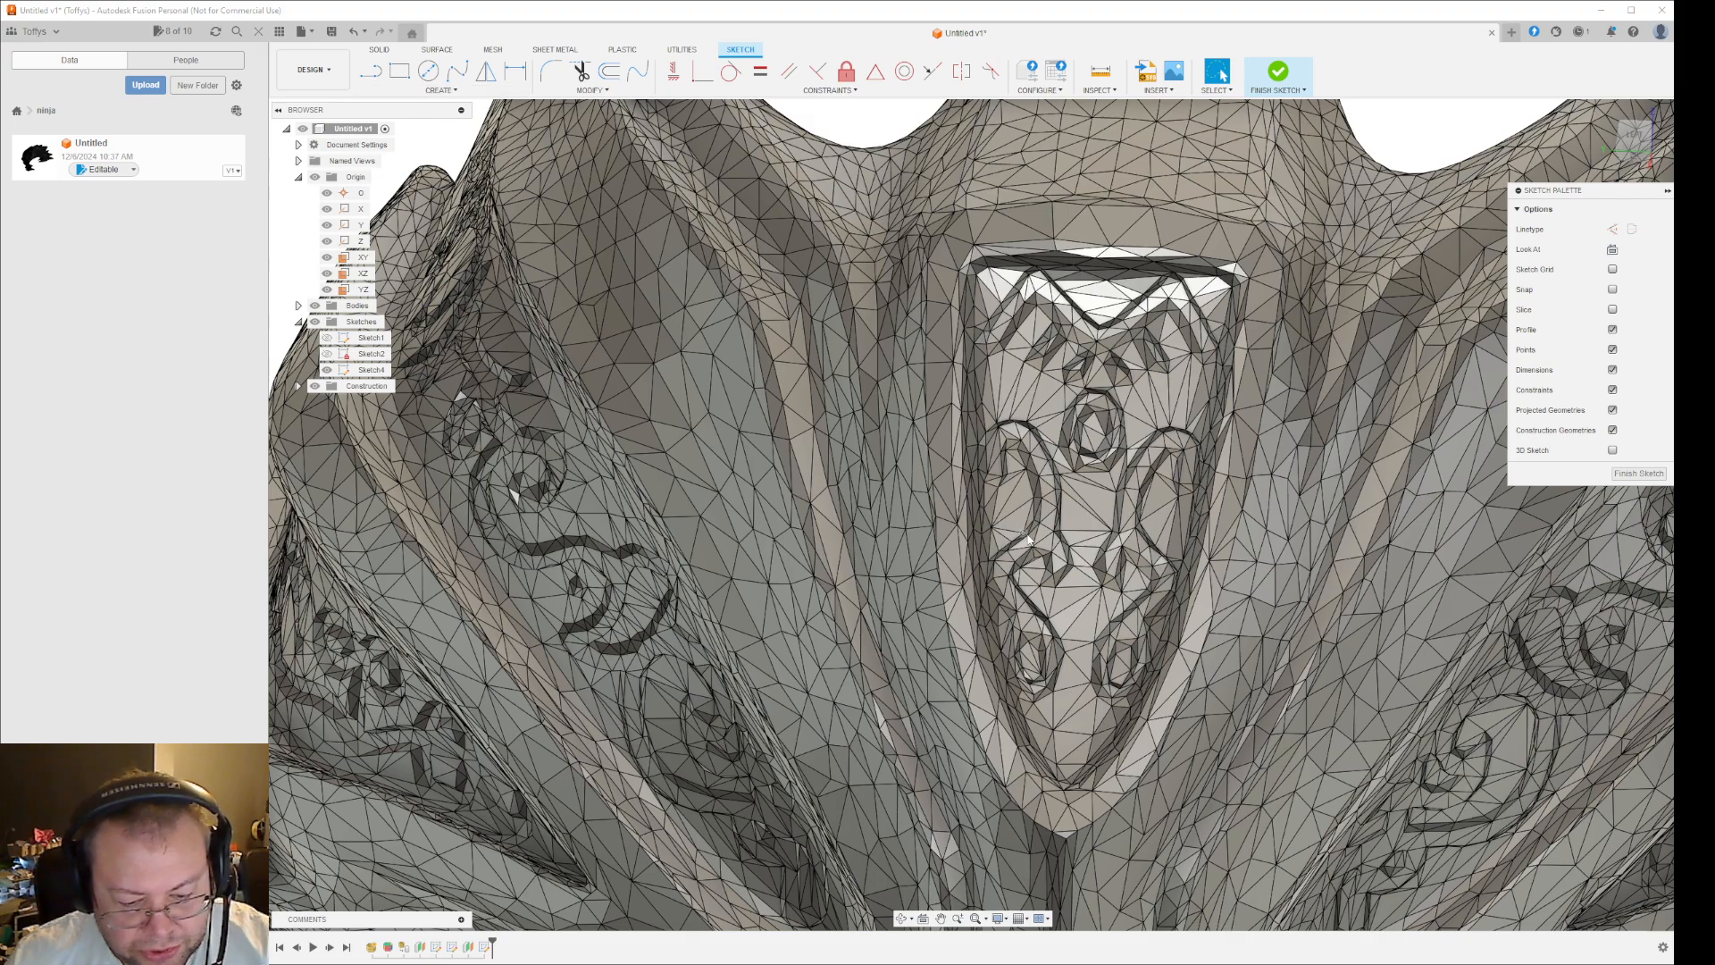
key("p")
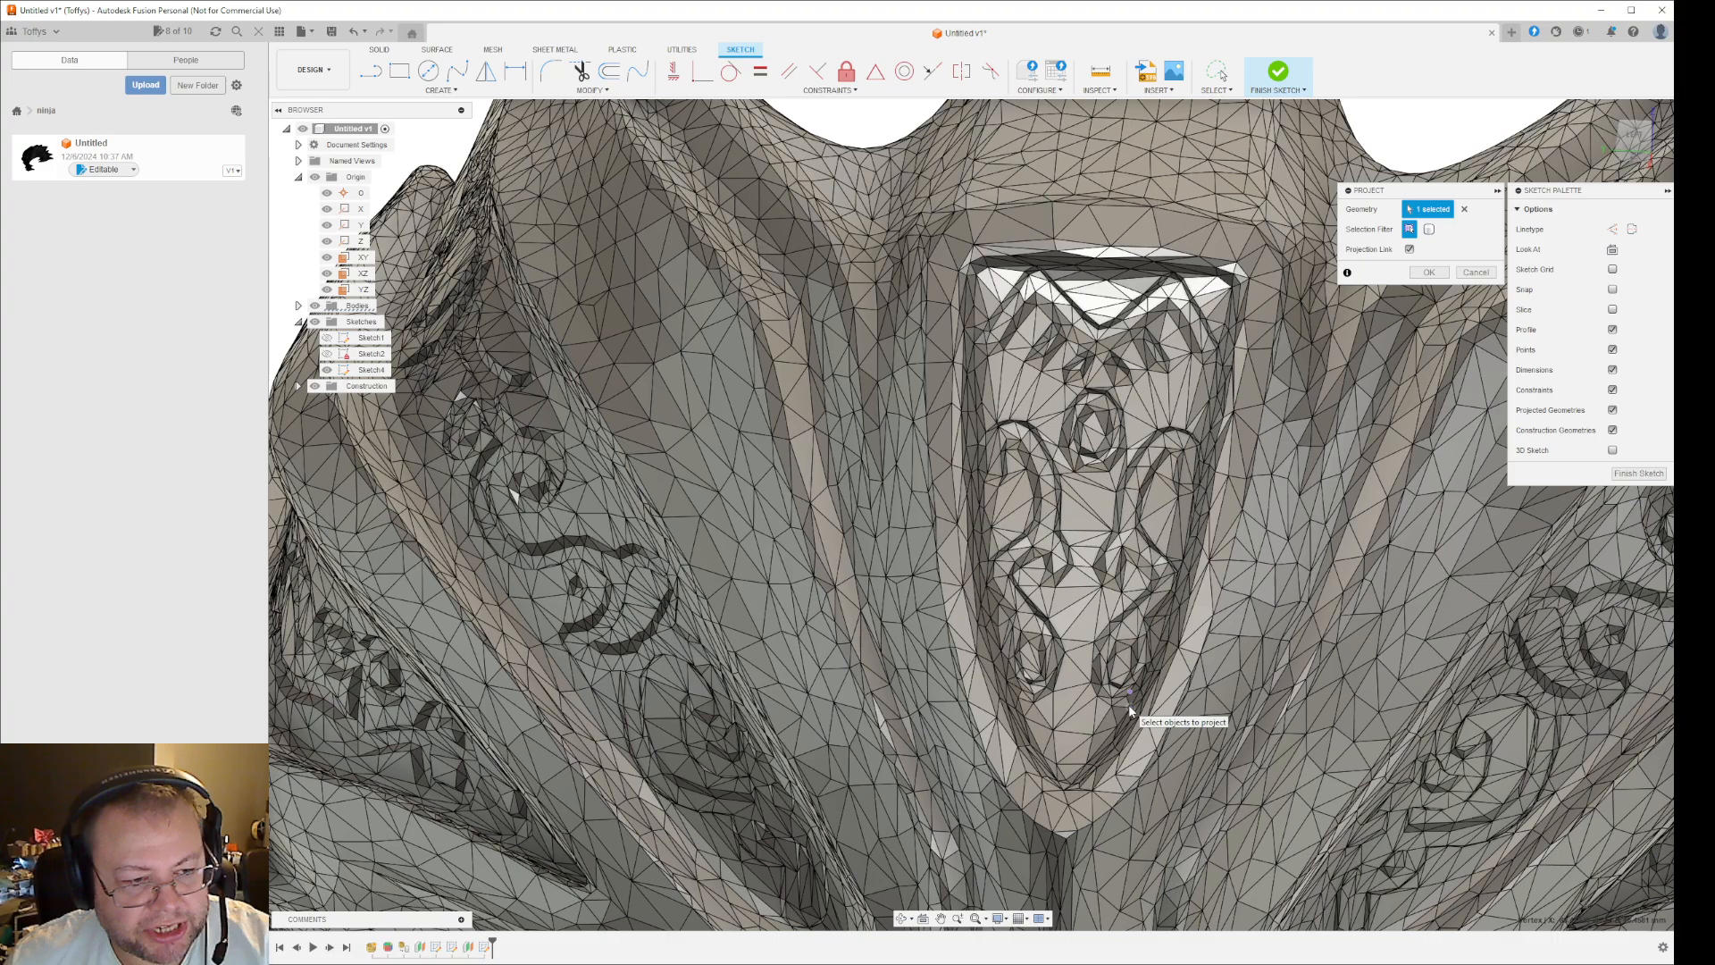
scroll(1117, 731, "up", 5)
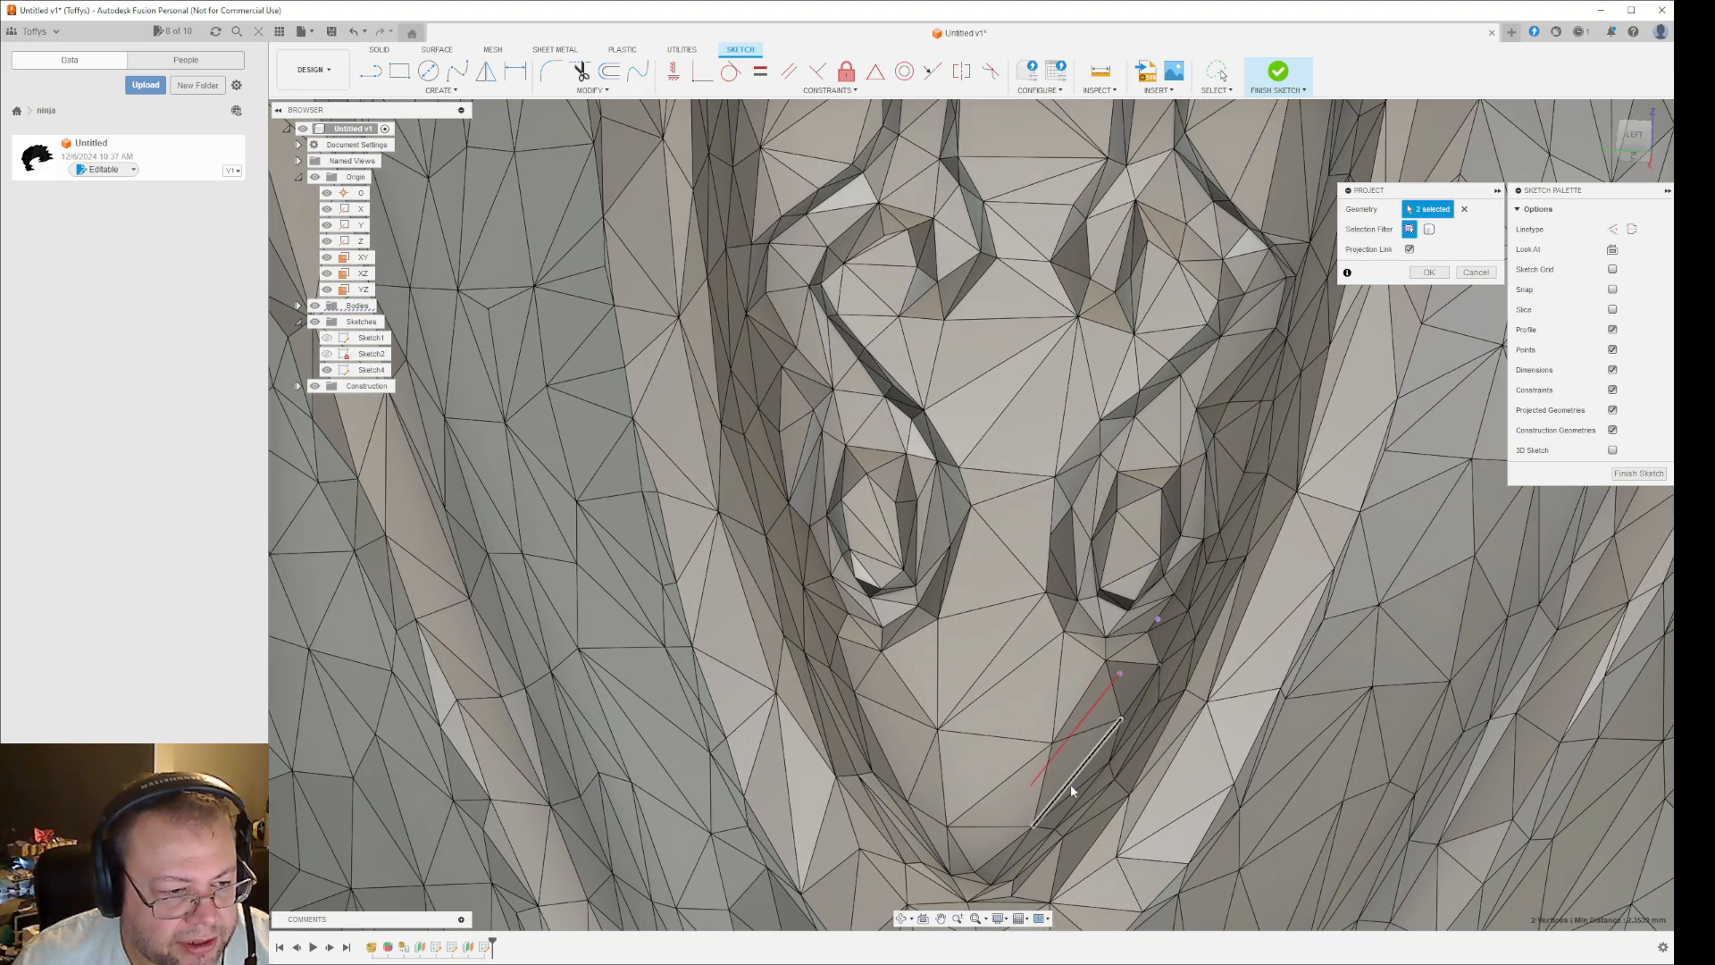
left_click(1032, 829)
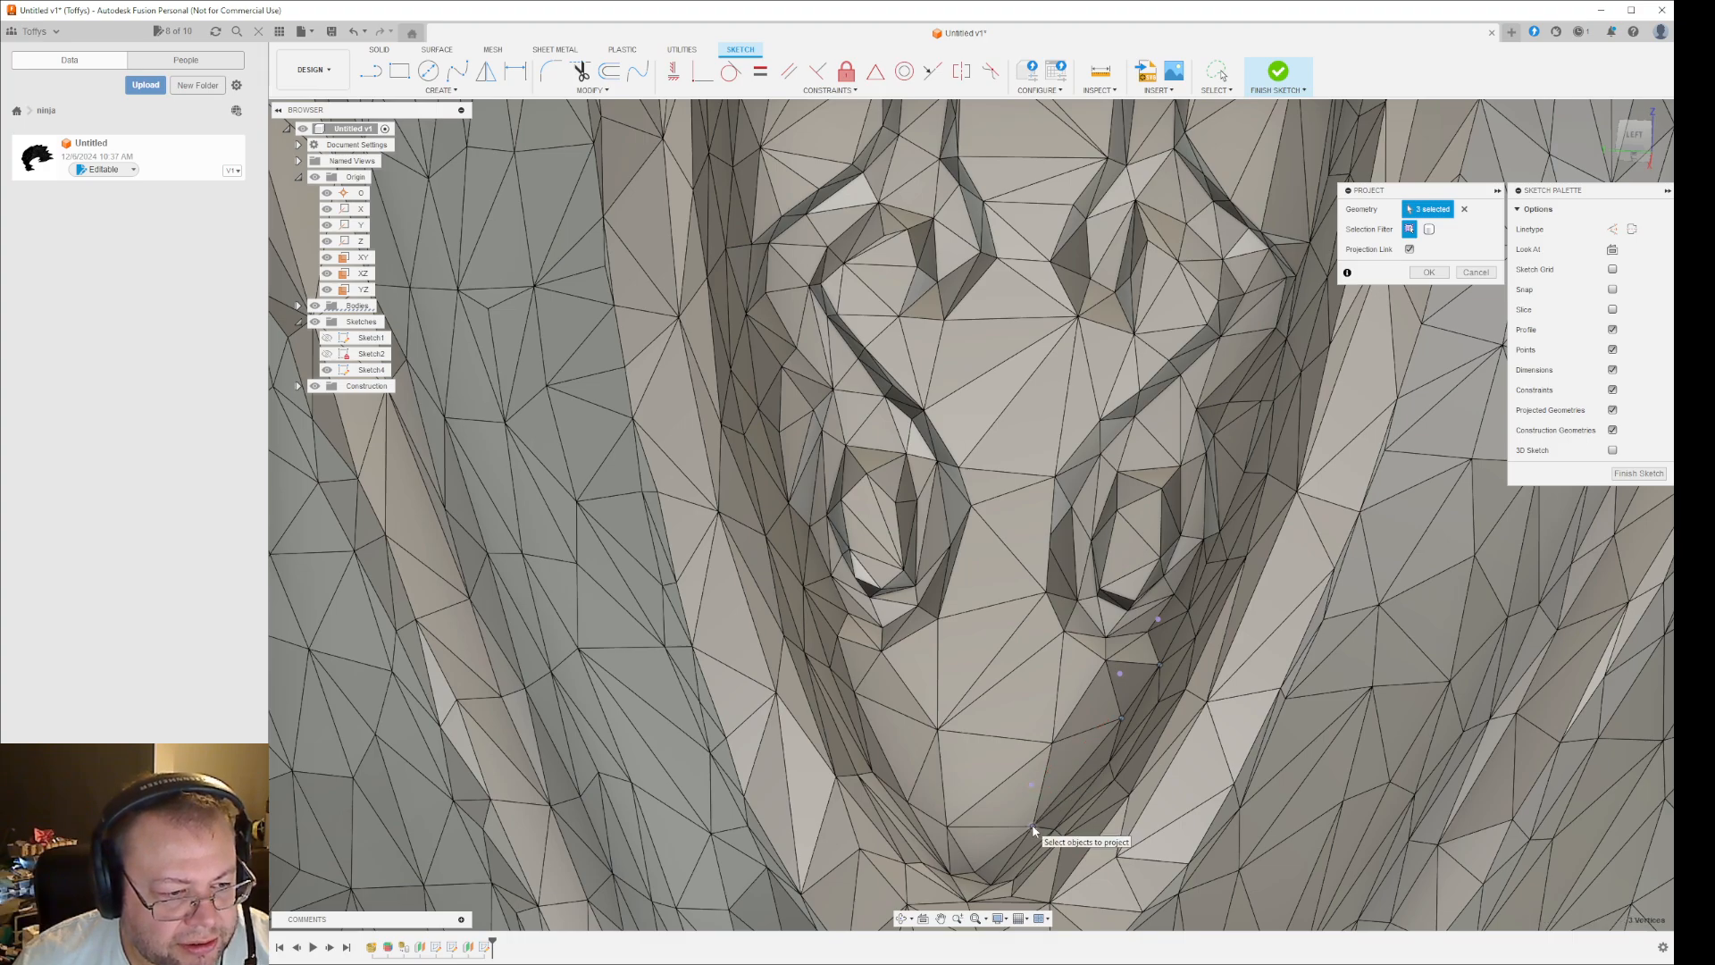
left_click(1063, 809)
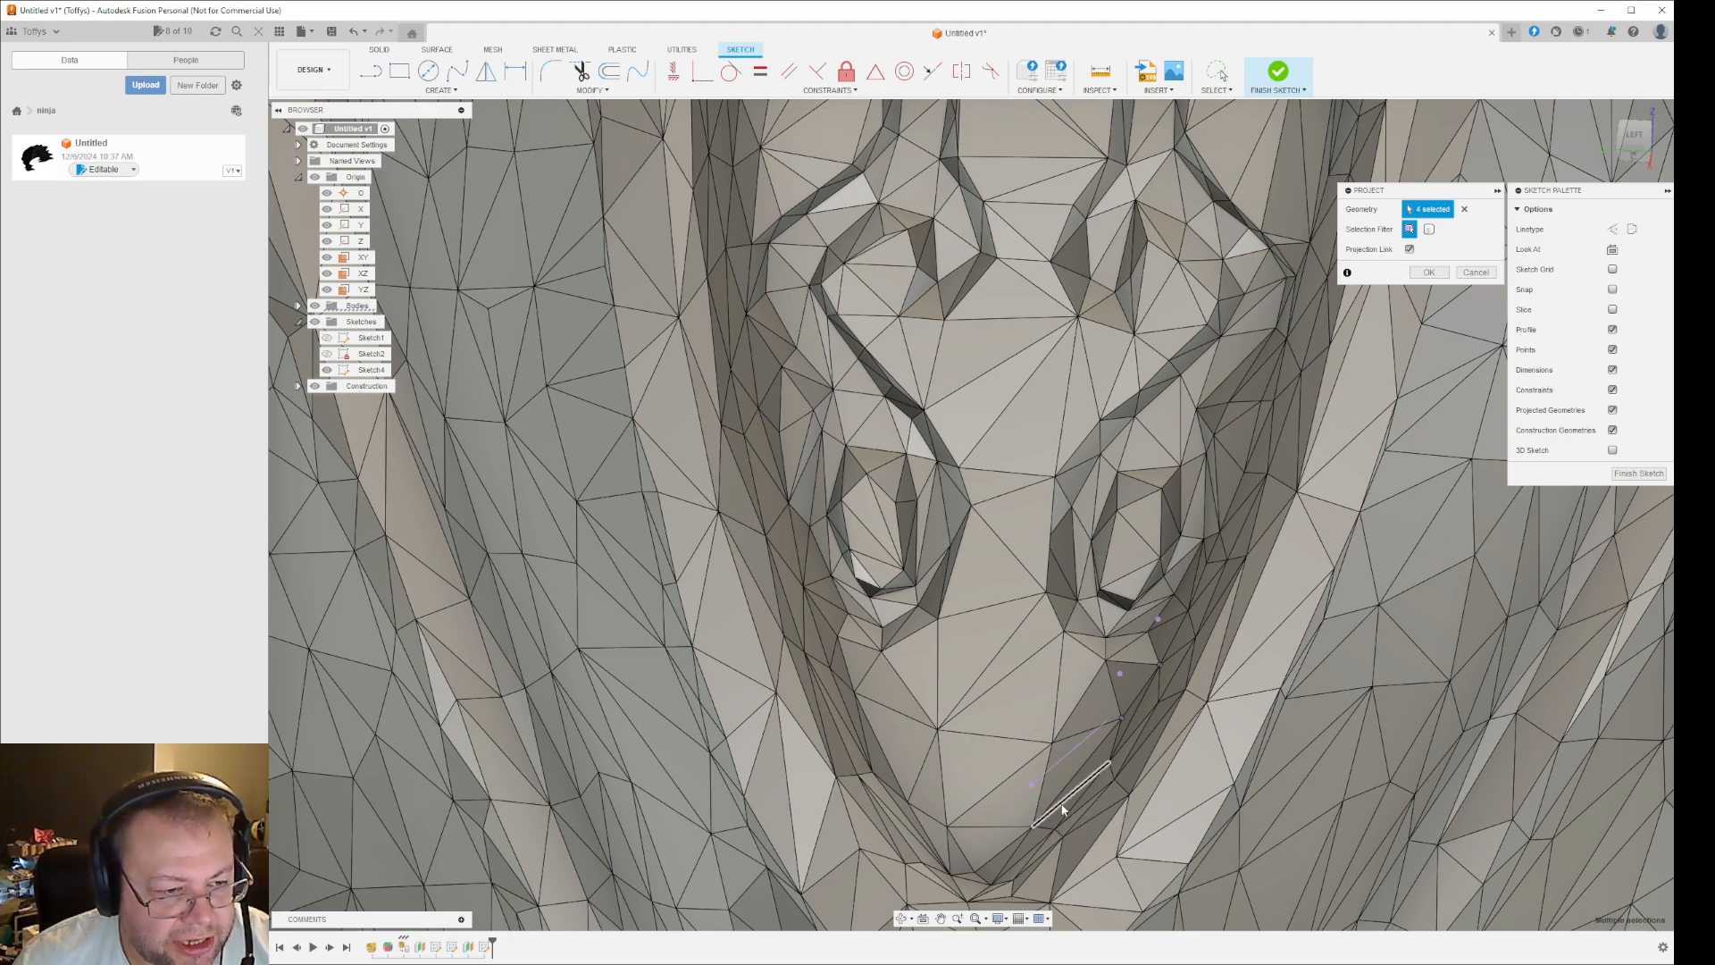
left_click(1113, 748)
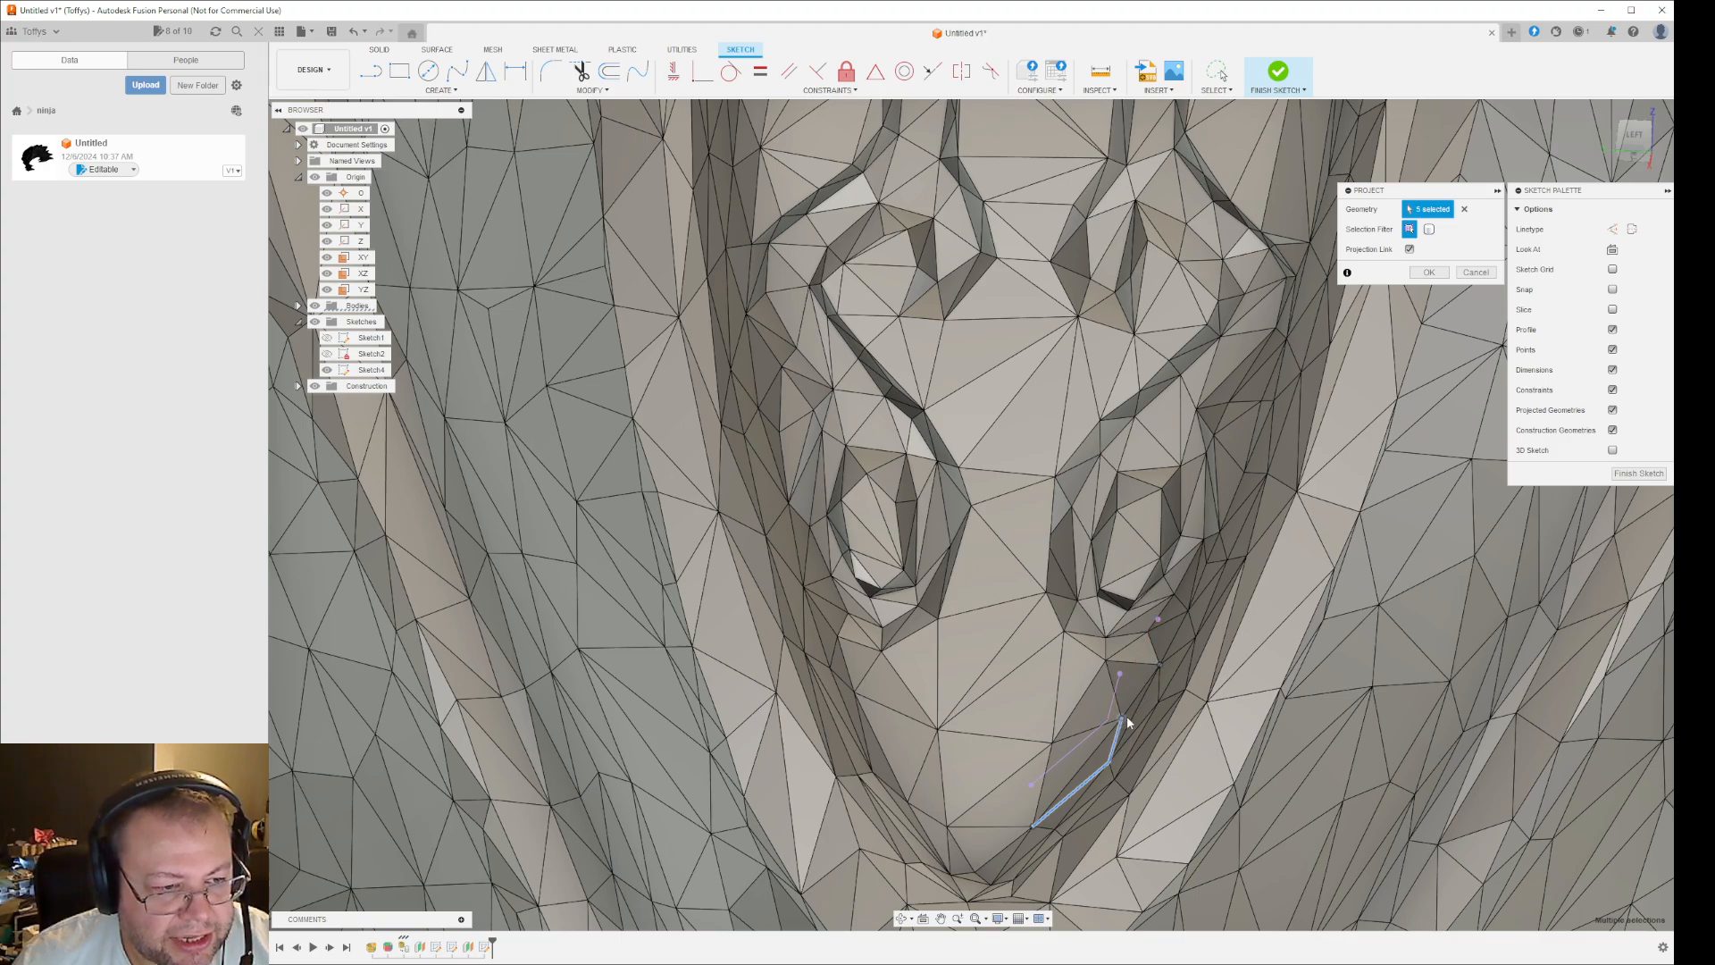
scroll(1132, 722, "up", 2)
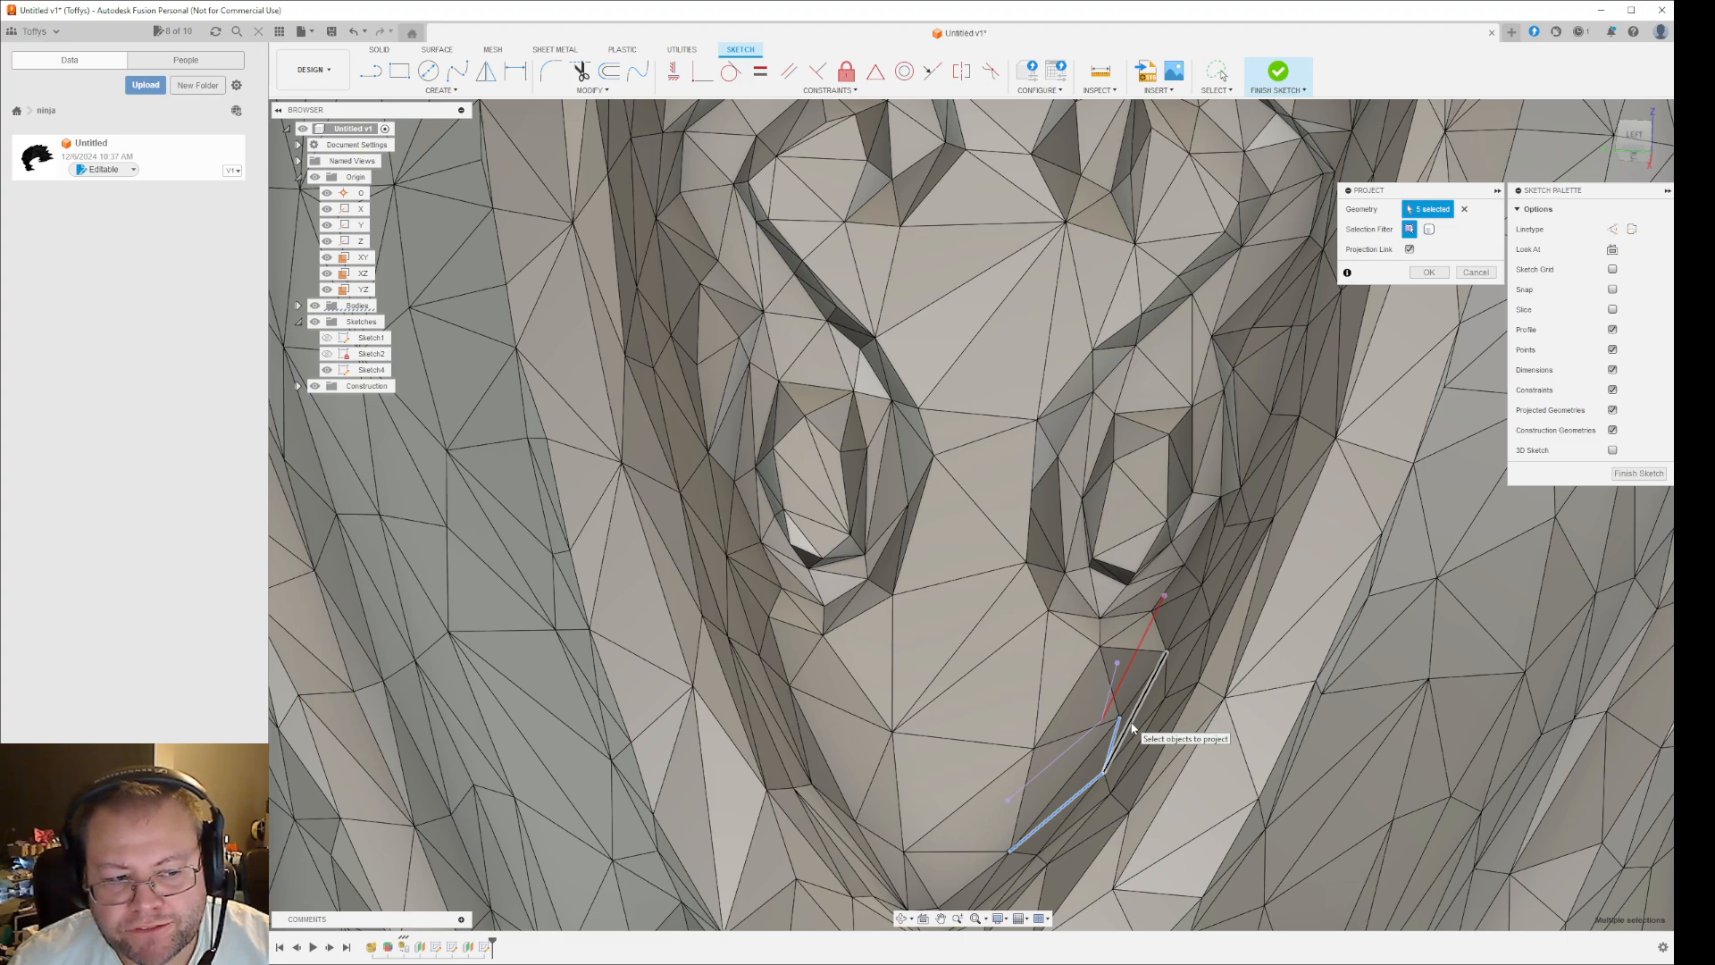
scroll(1107, 689, "down", 3)
key("Return")
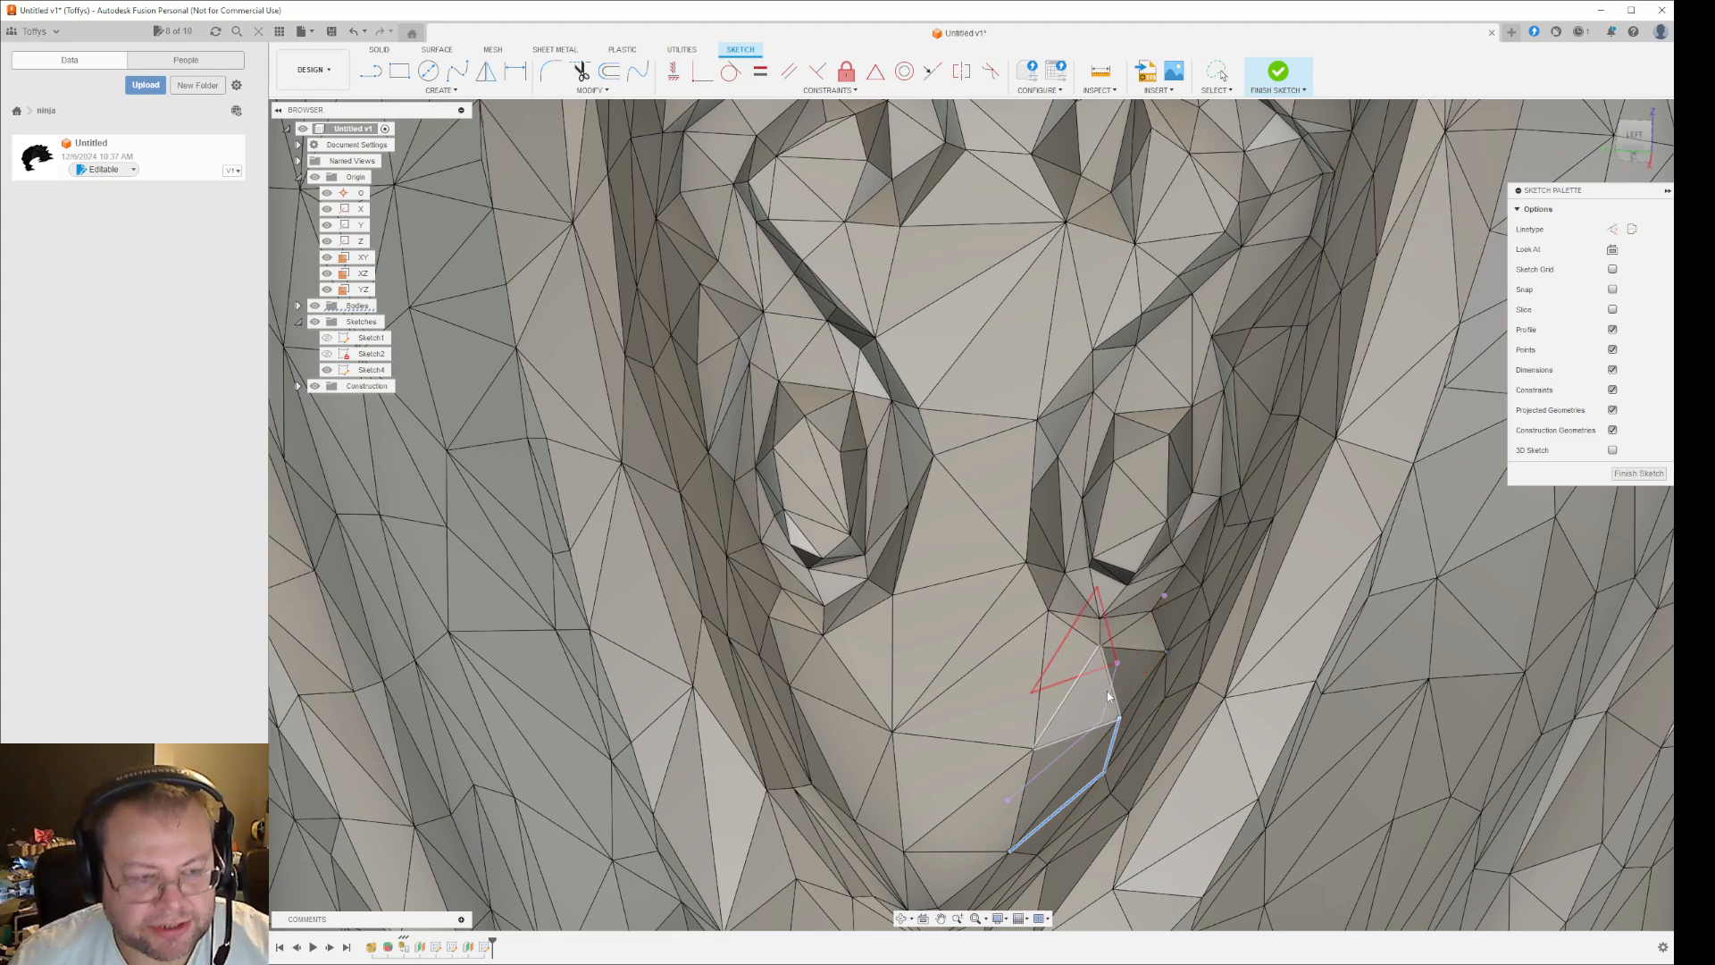
scroll(1147, 702, "up", 3)
scroll(1148, 702, "down", 2)
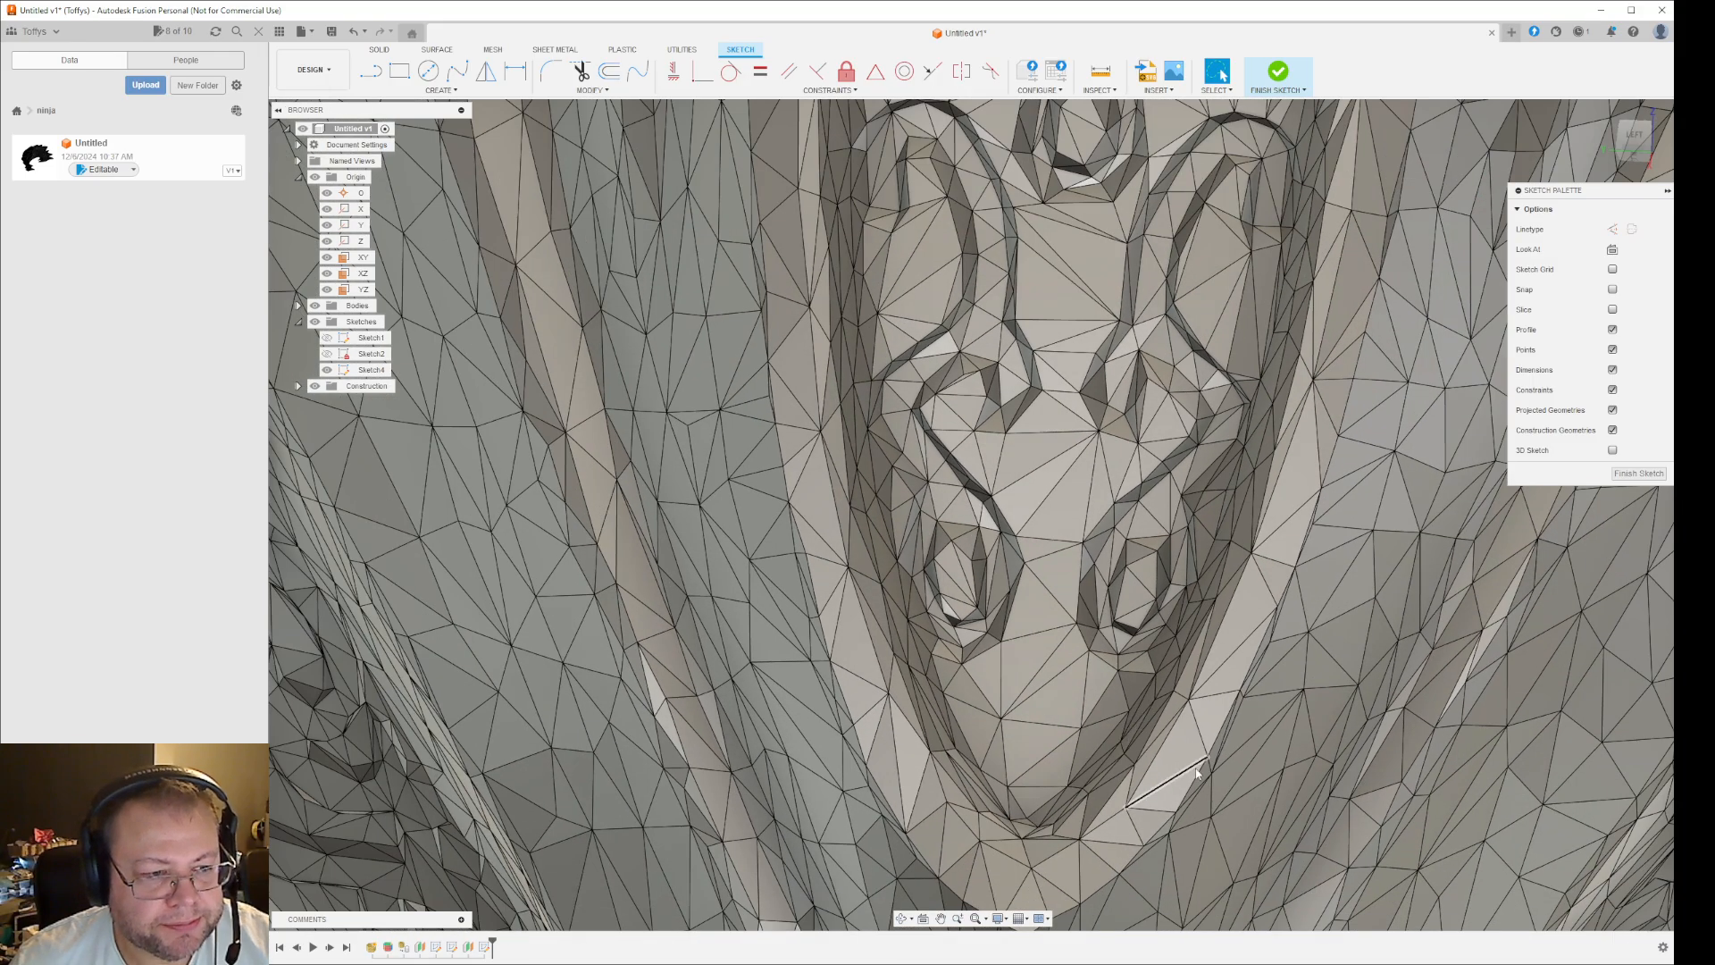
- Start Project and include three mesh facets at the upper curled tip of the right-hand scroll groove in the central panel
middle_click_drag(1165, 786, 1219, 724, "shift")
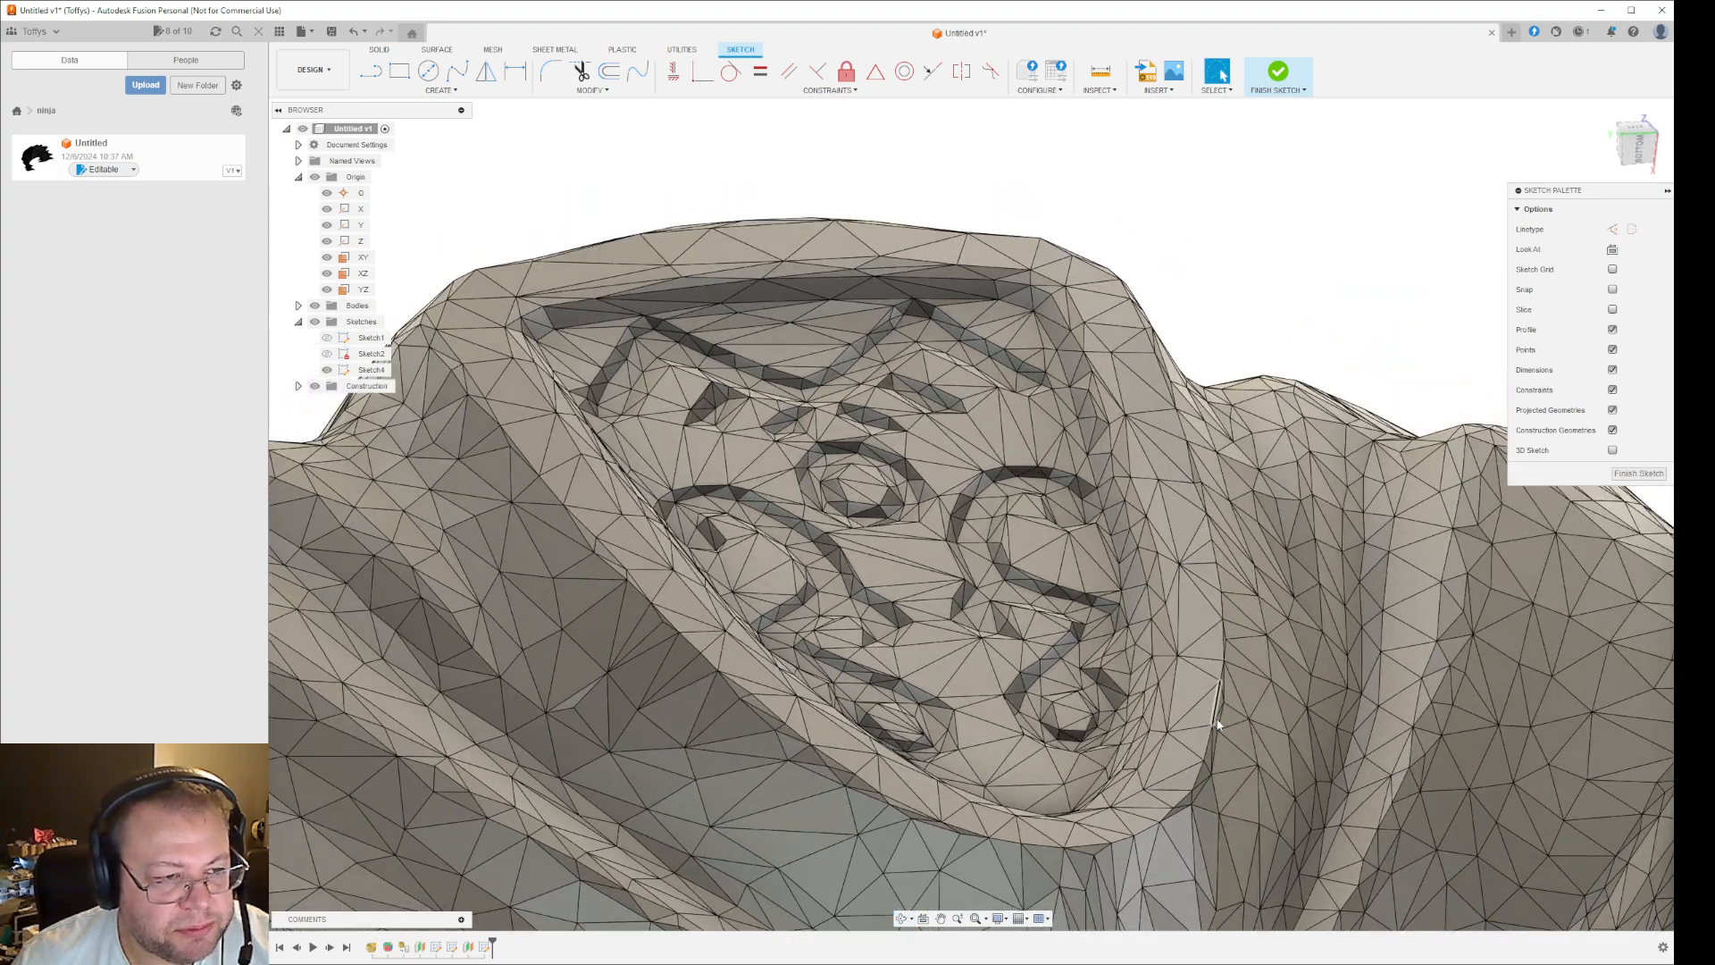
key("p")
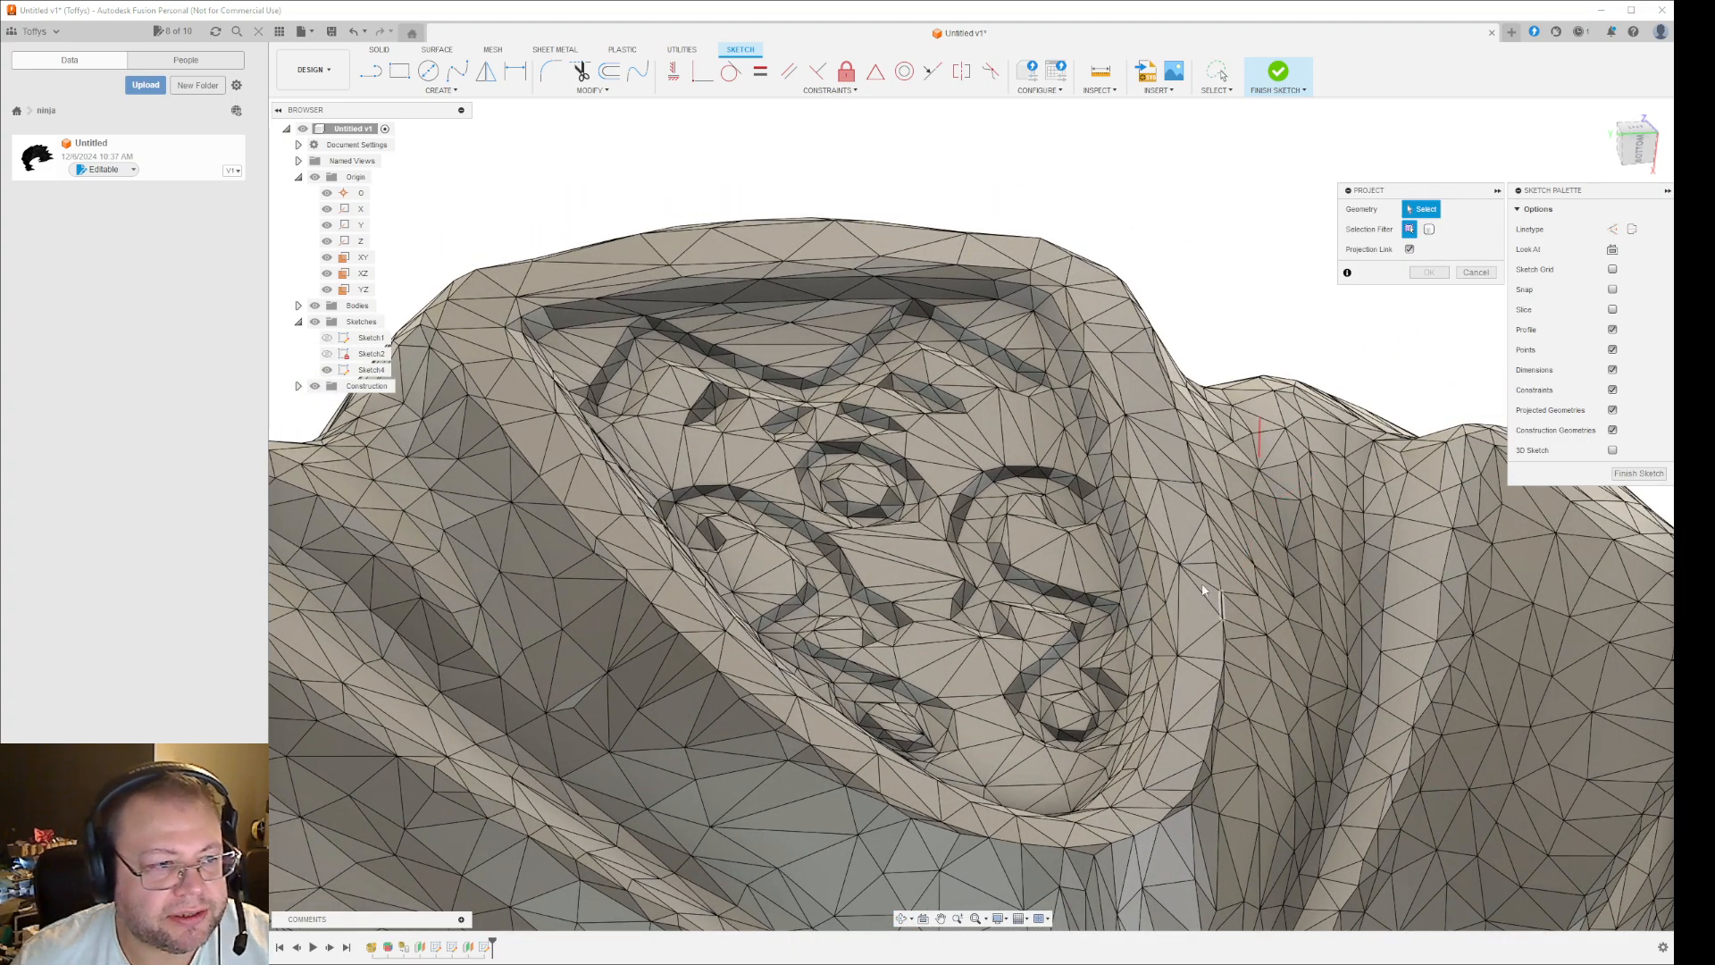
scroll(1069, 503, "up", 5)
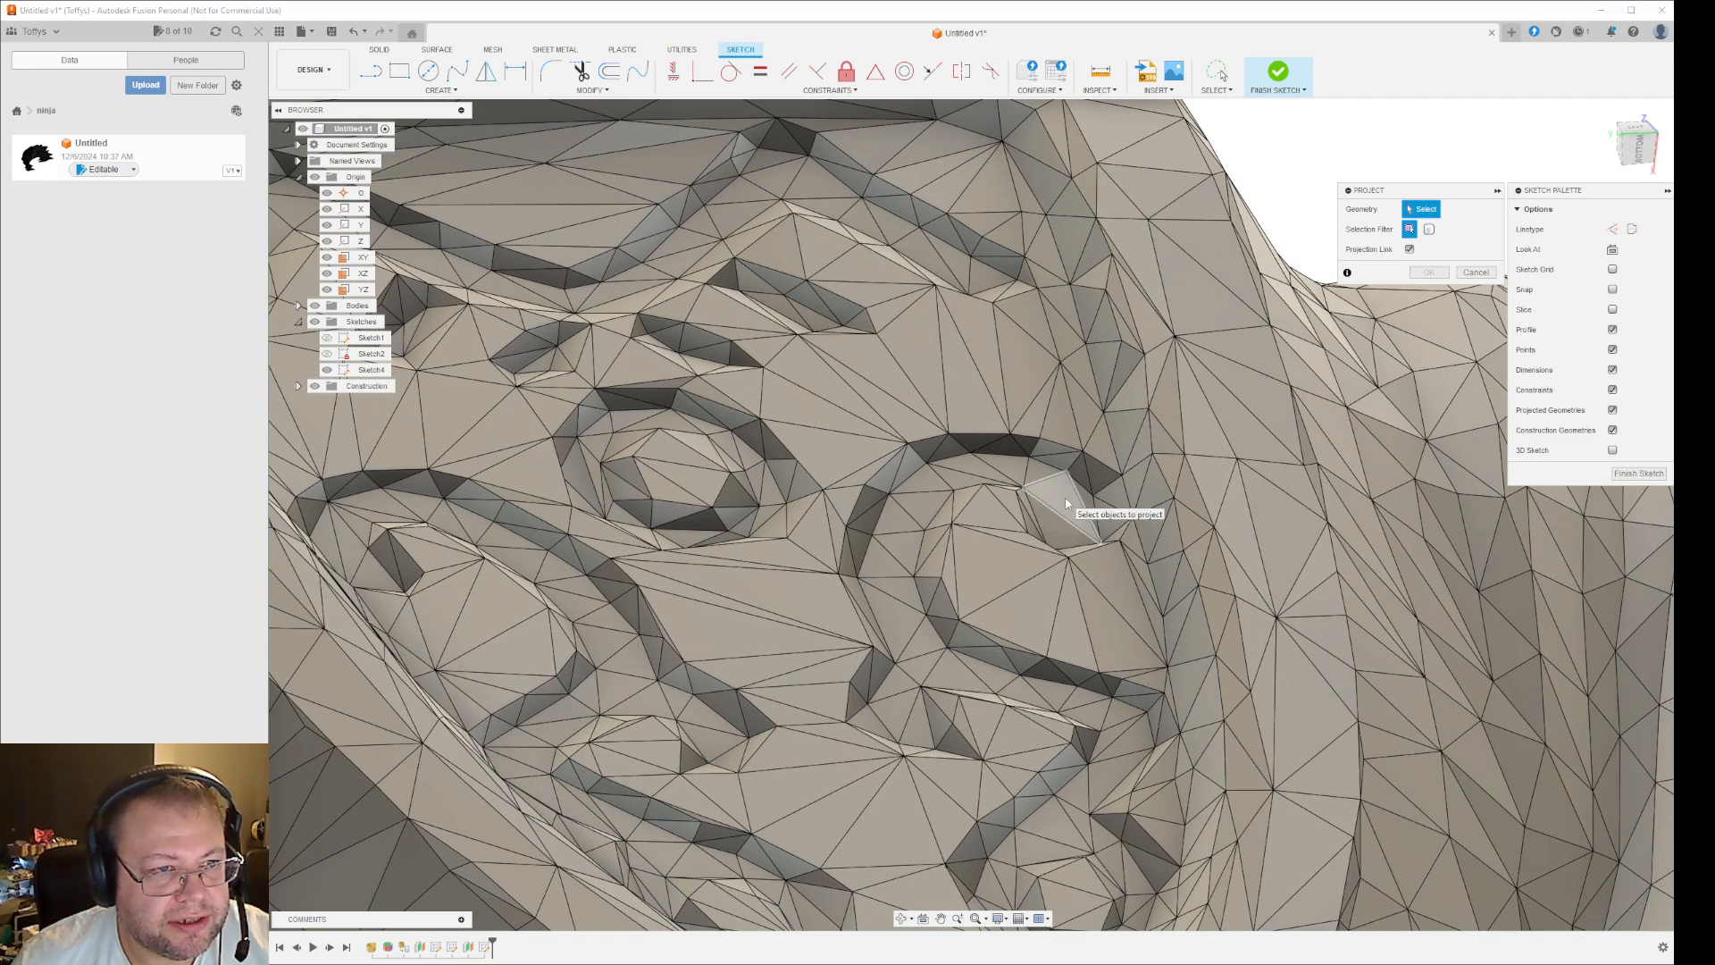
left_click(1065, 497)
left_click(1063, 539)
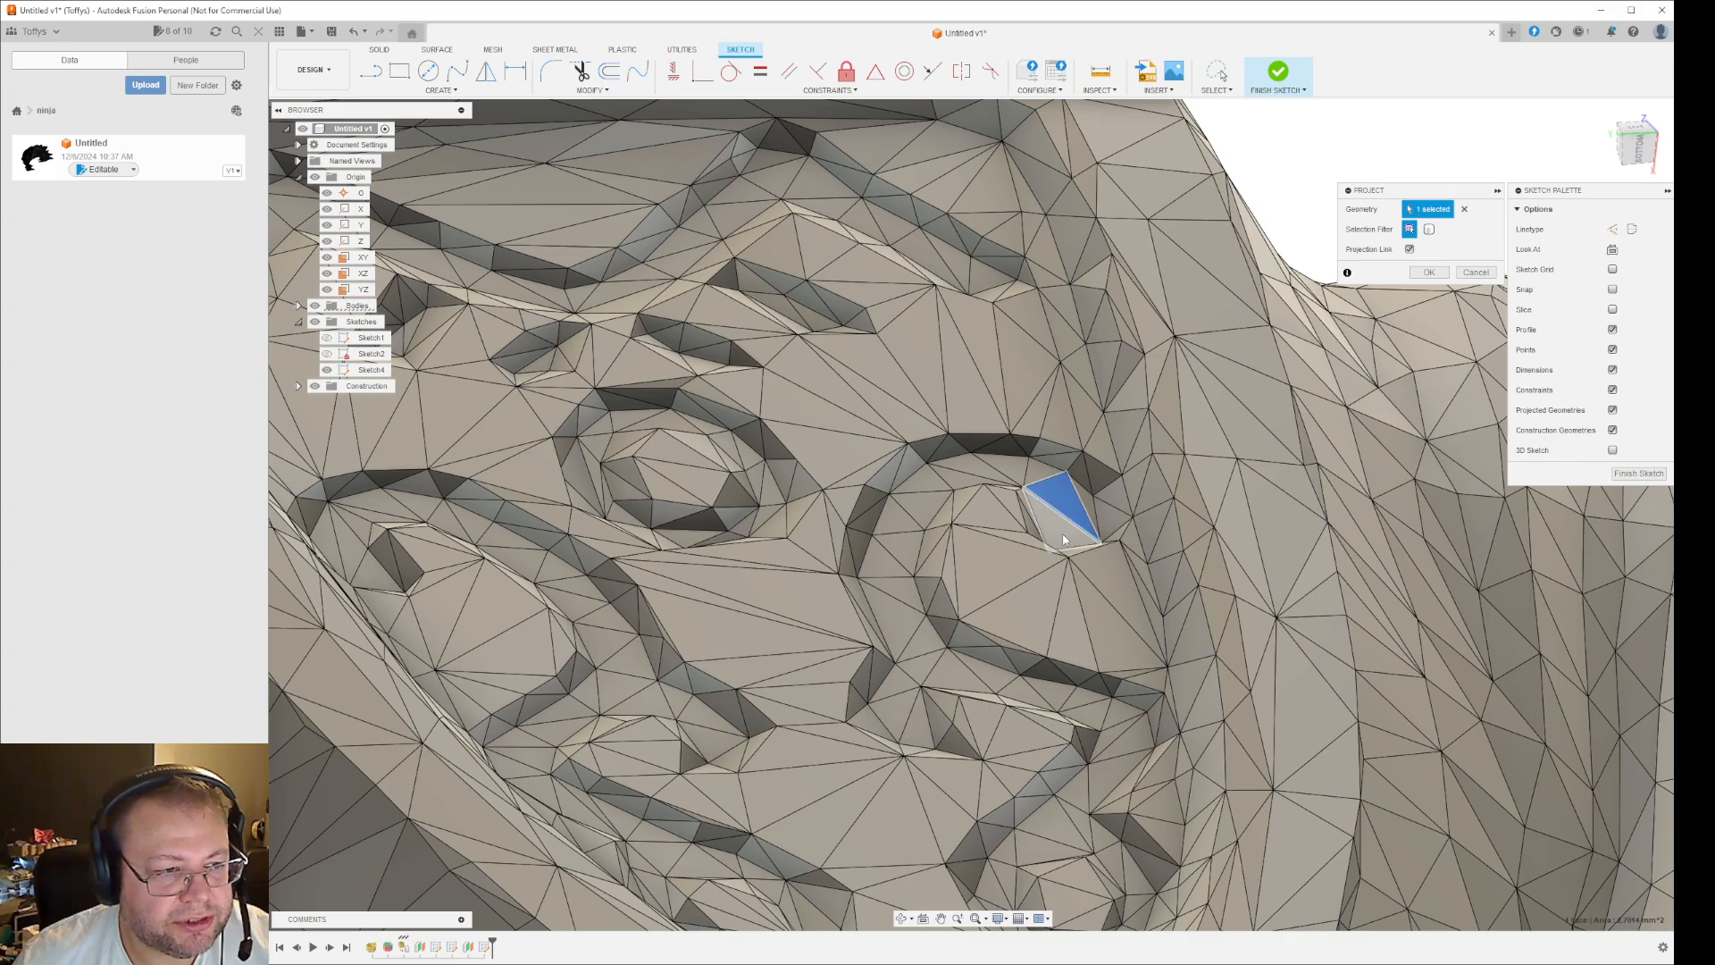
scroll(1063, 540, "down", 3)
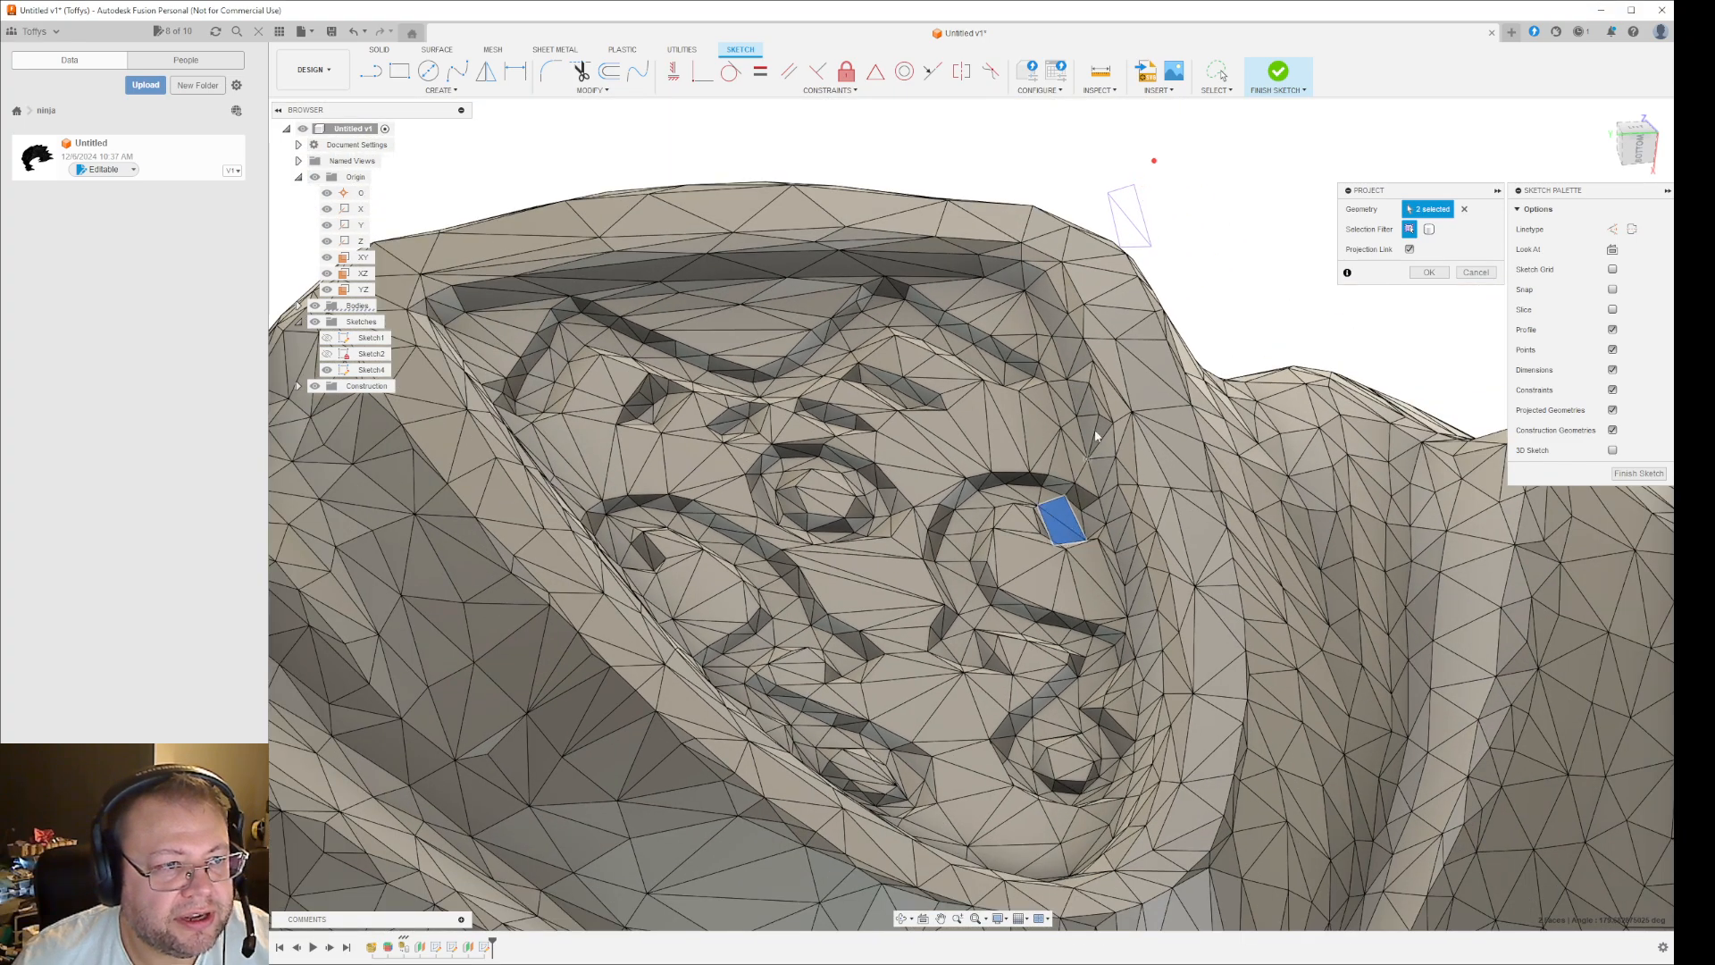
scroll(1088, 536, "up", 5)
left_click(1081, 491)
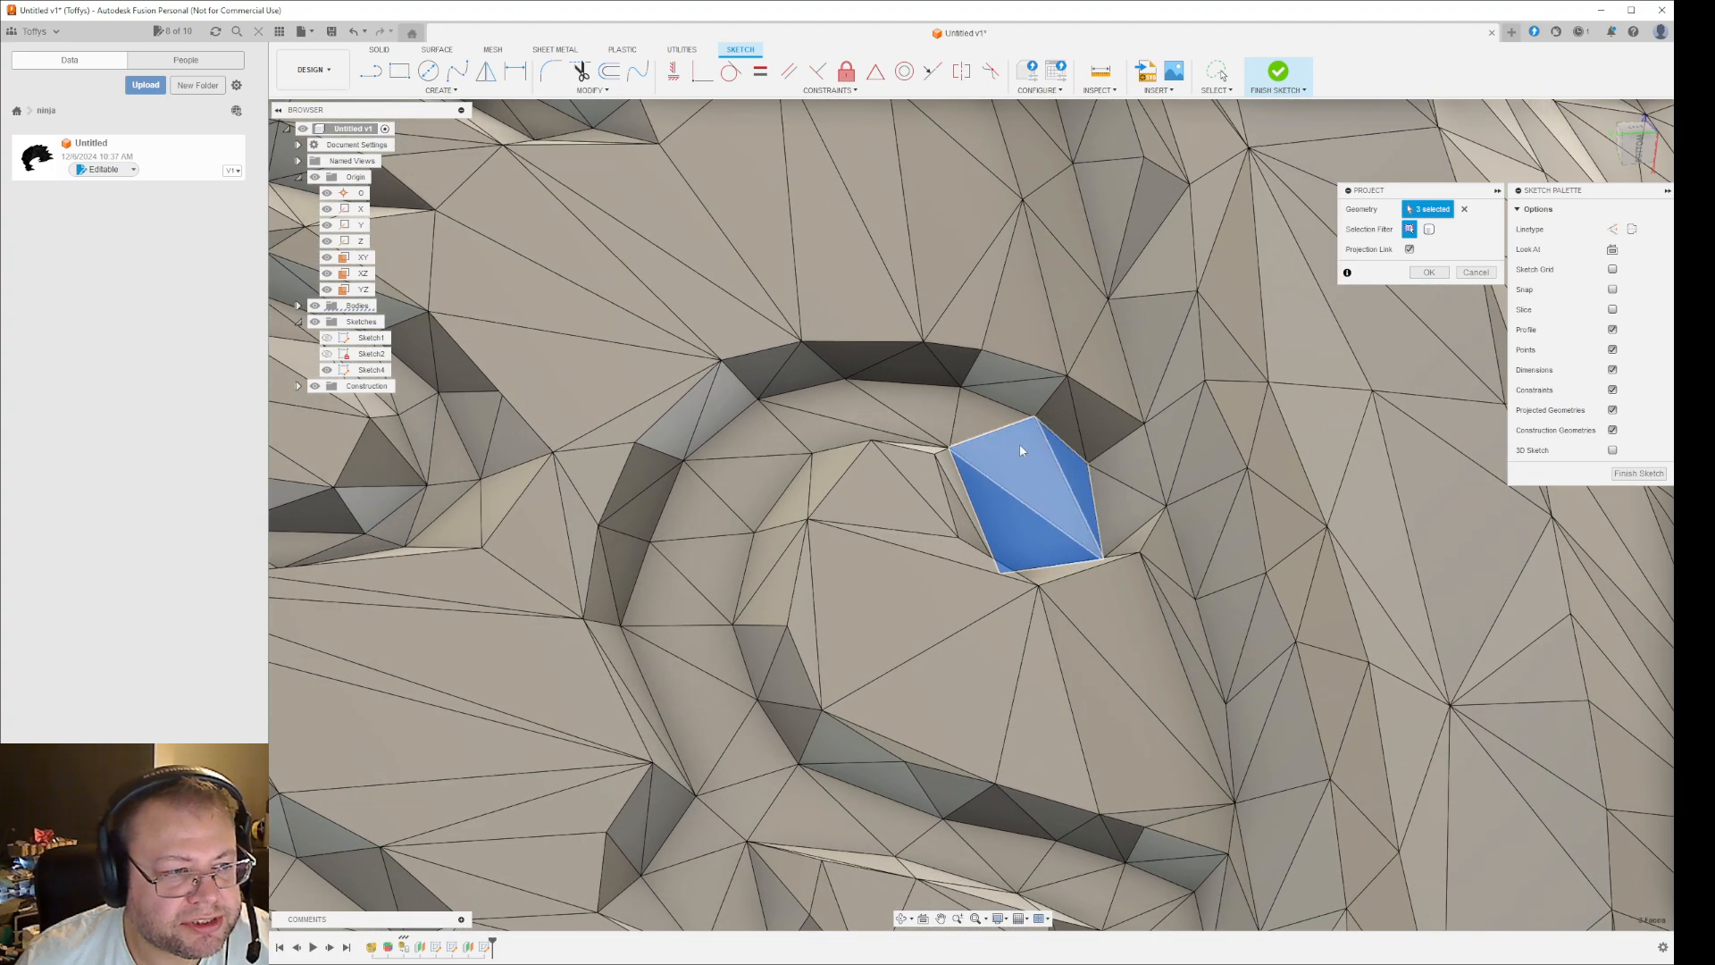
- Add the floor facets around the arch of the right-hand scroll groove and down its stem to the projection
left_click(999, 413)
left_click(898, 395)
left_click(871, 422)
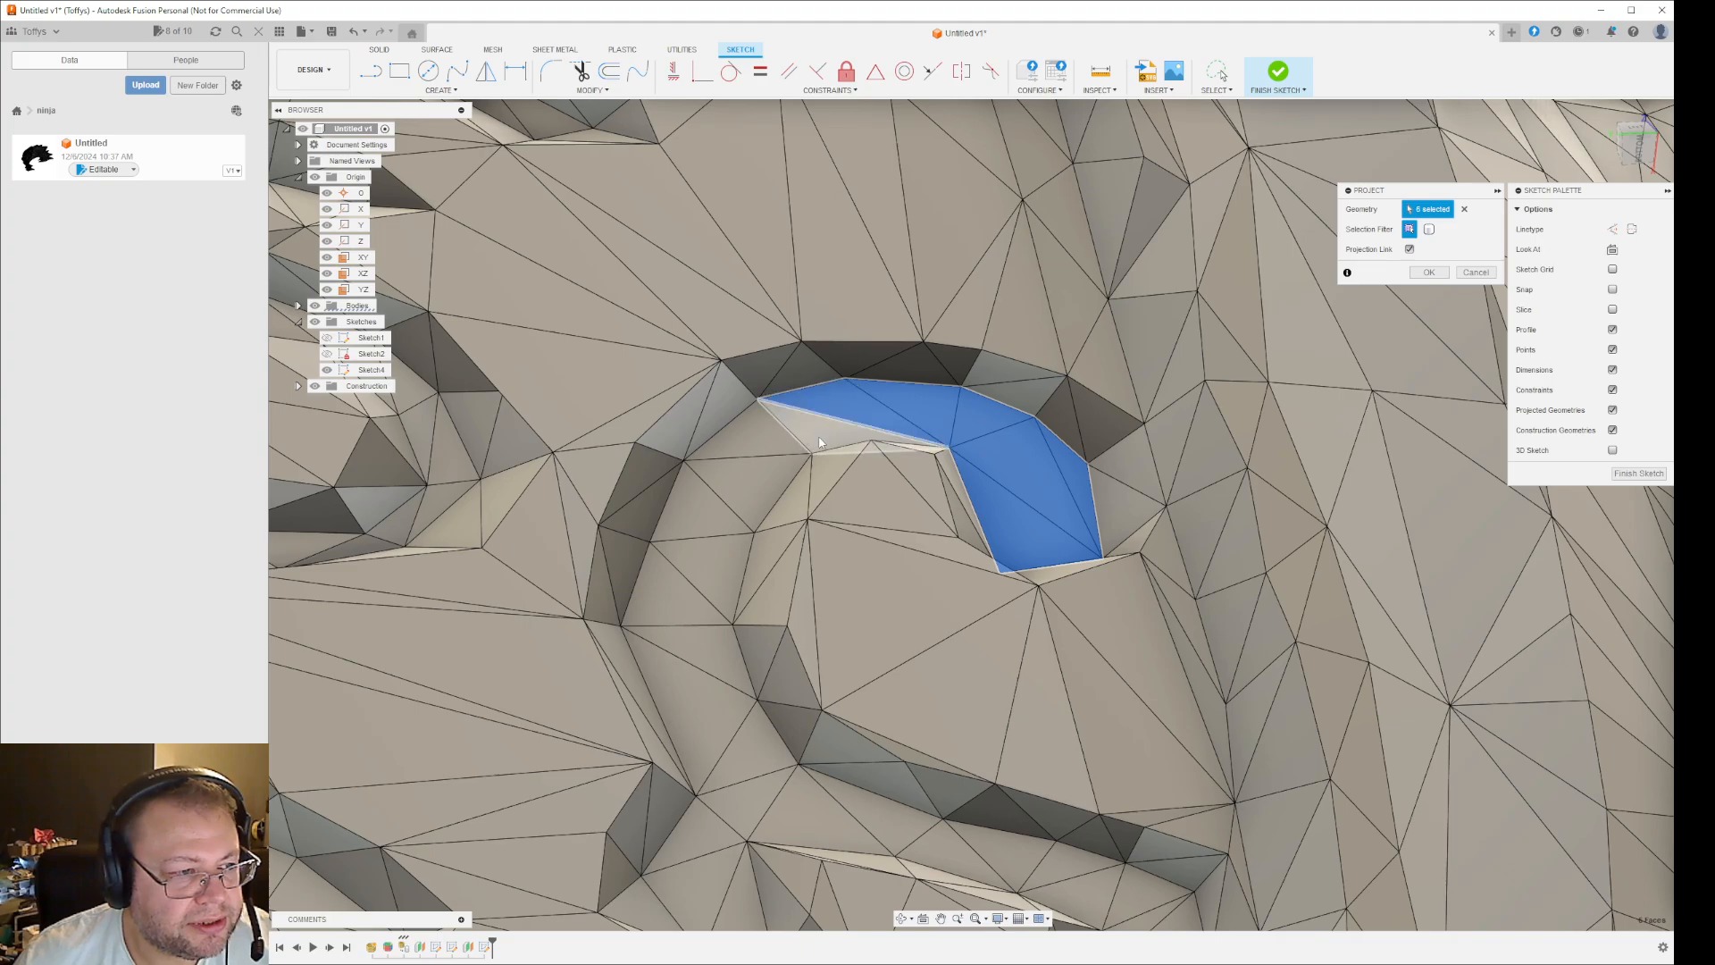
left_click(831, 436)
left_click(760, 454)
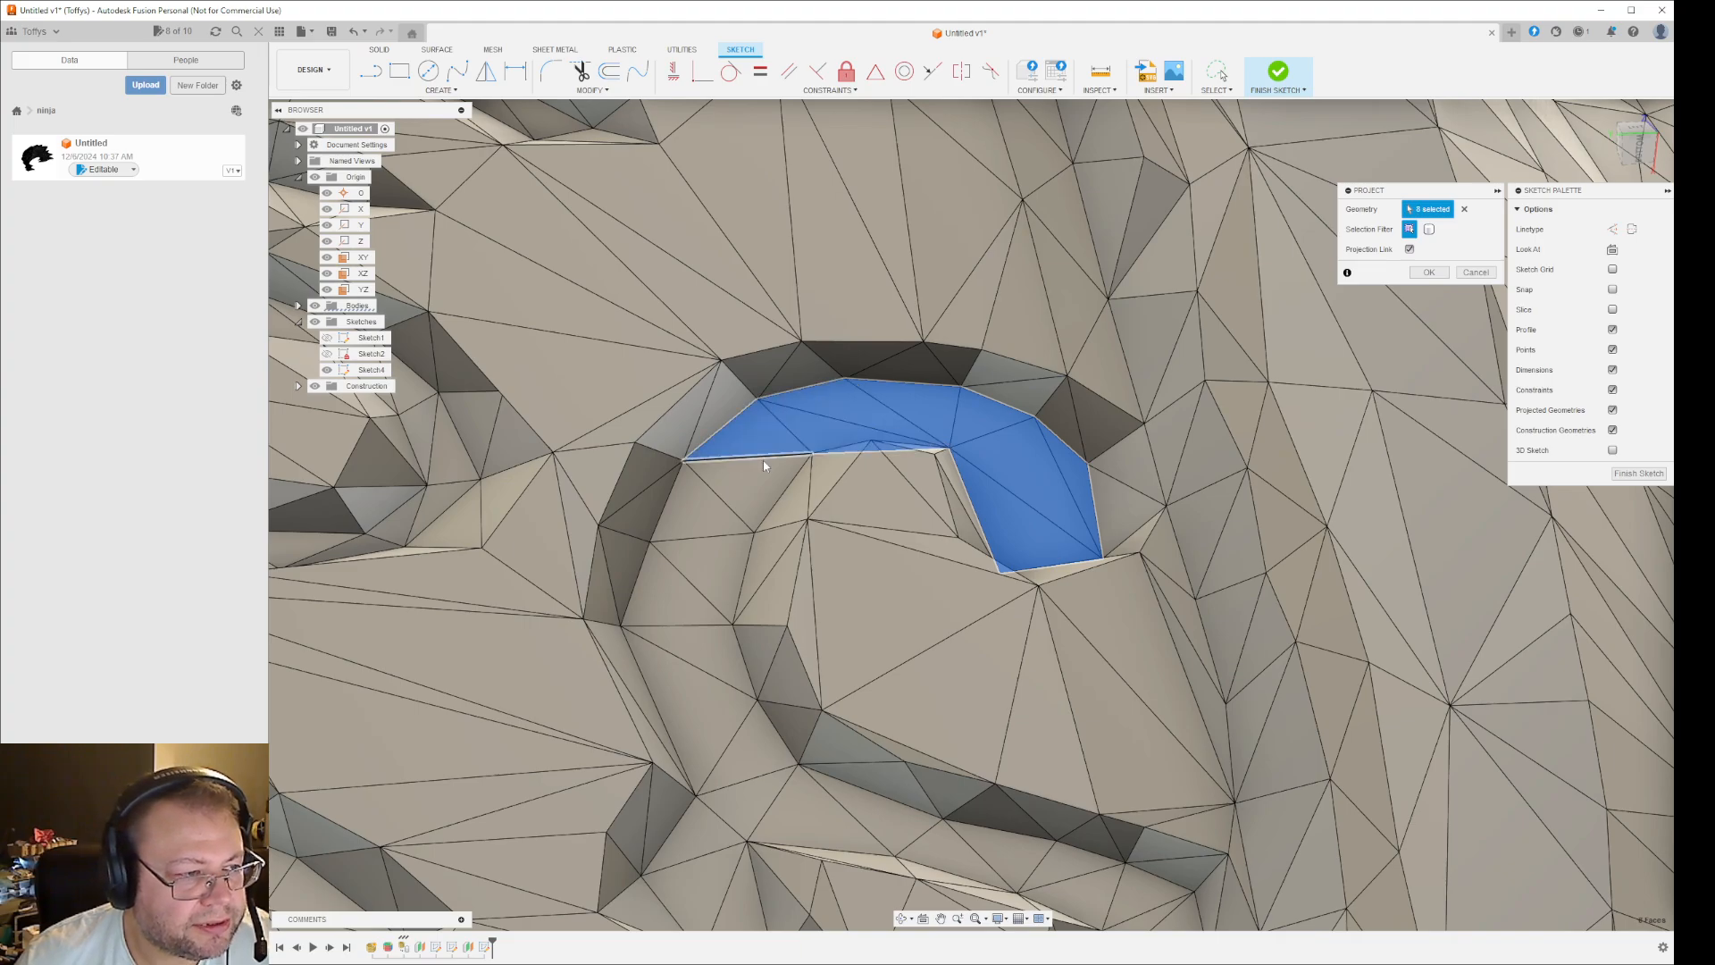
left_click(704, 532)
left_click(701, 577)
scroll(987, 558, "down", 6)
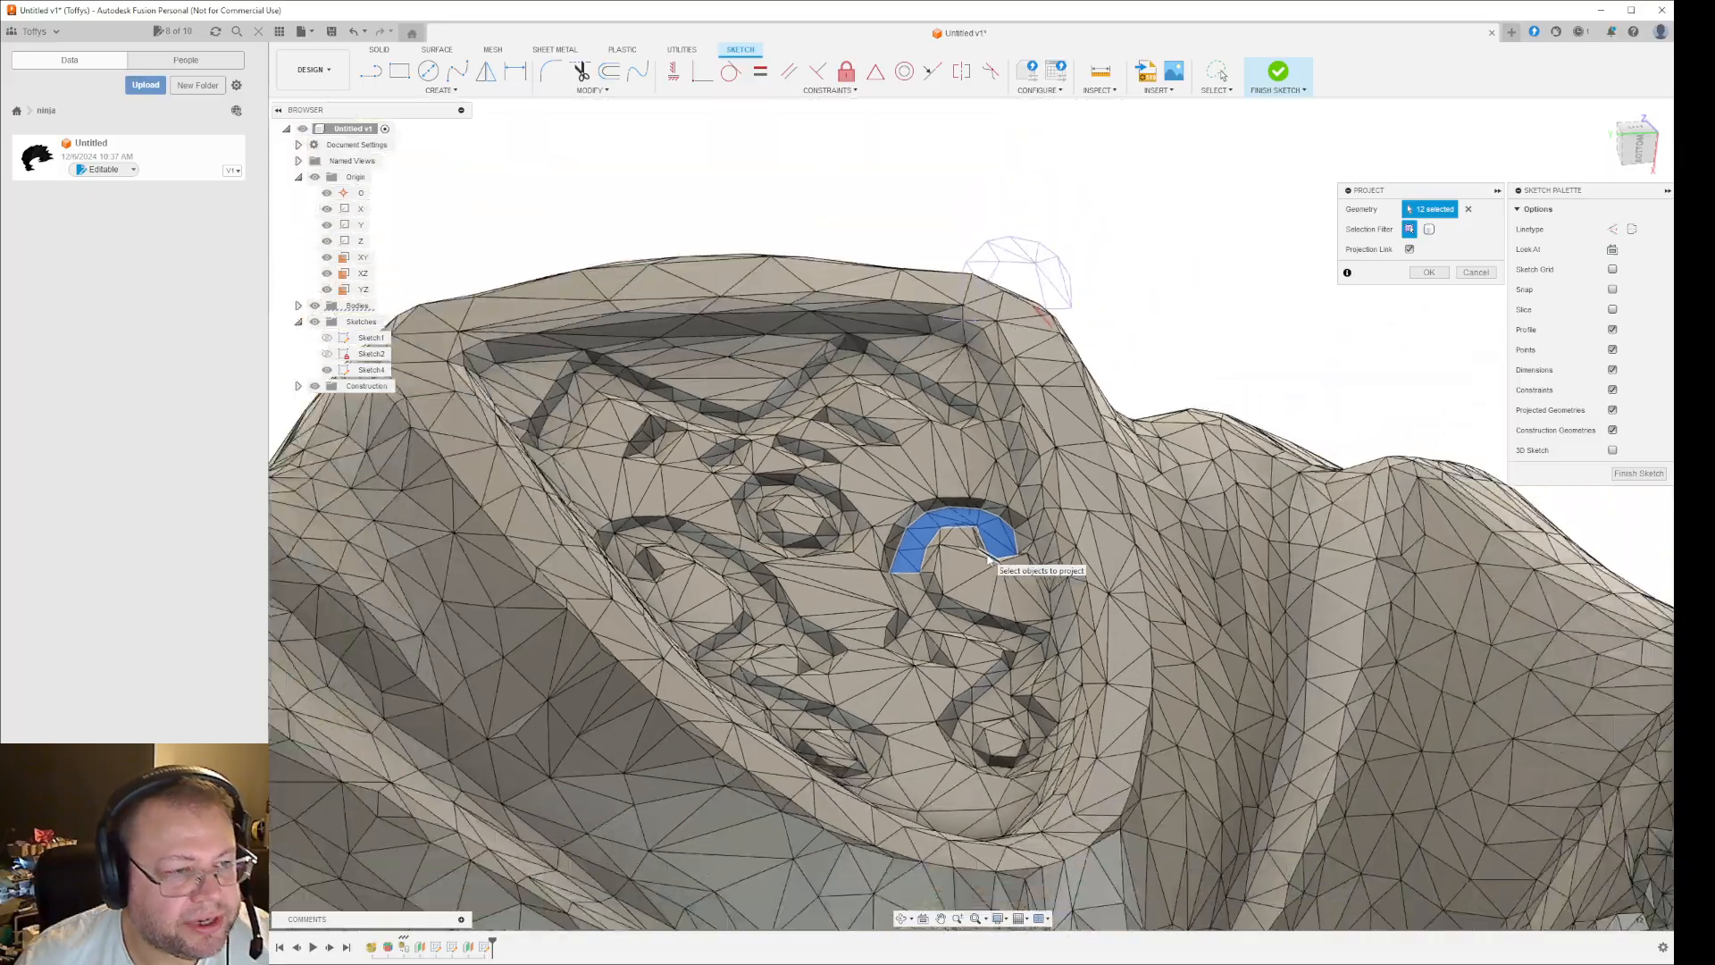
scroll(989, 558, "down", 3)
middle_click_drag(1125, 541, 1025, 715, "shift")
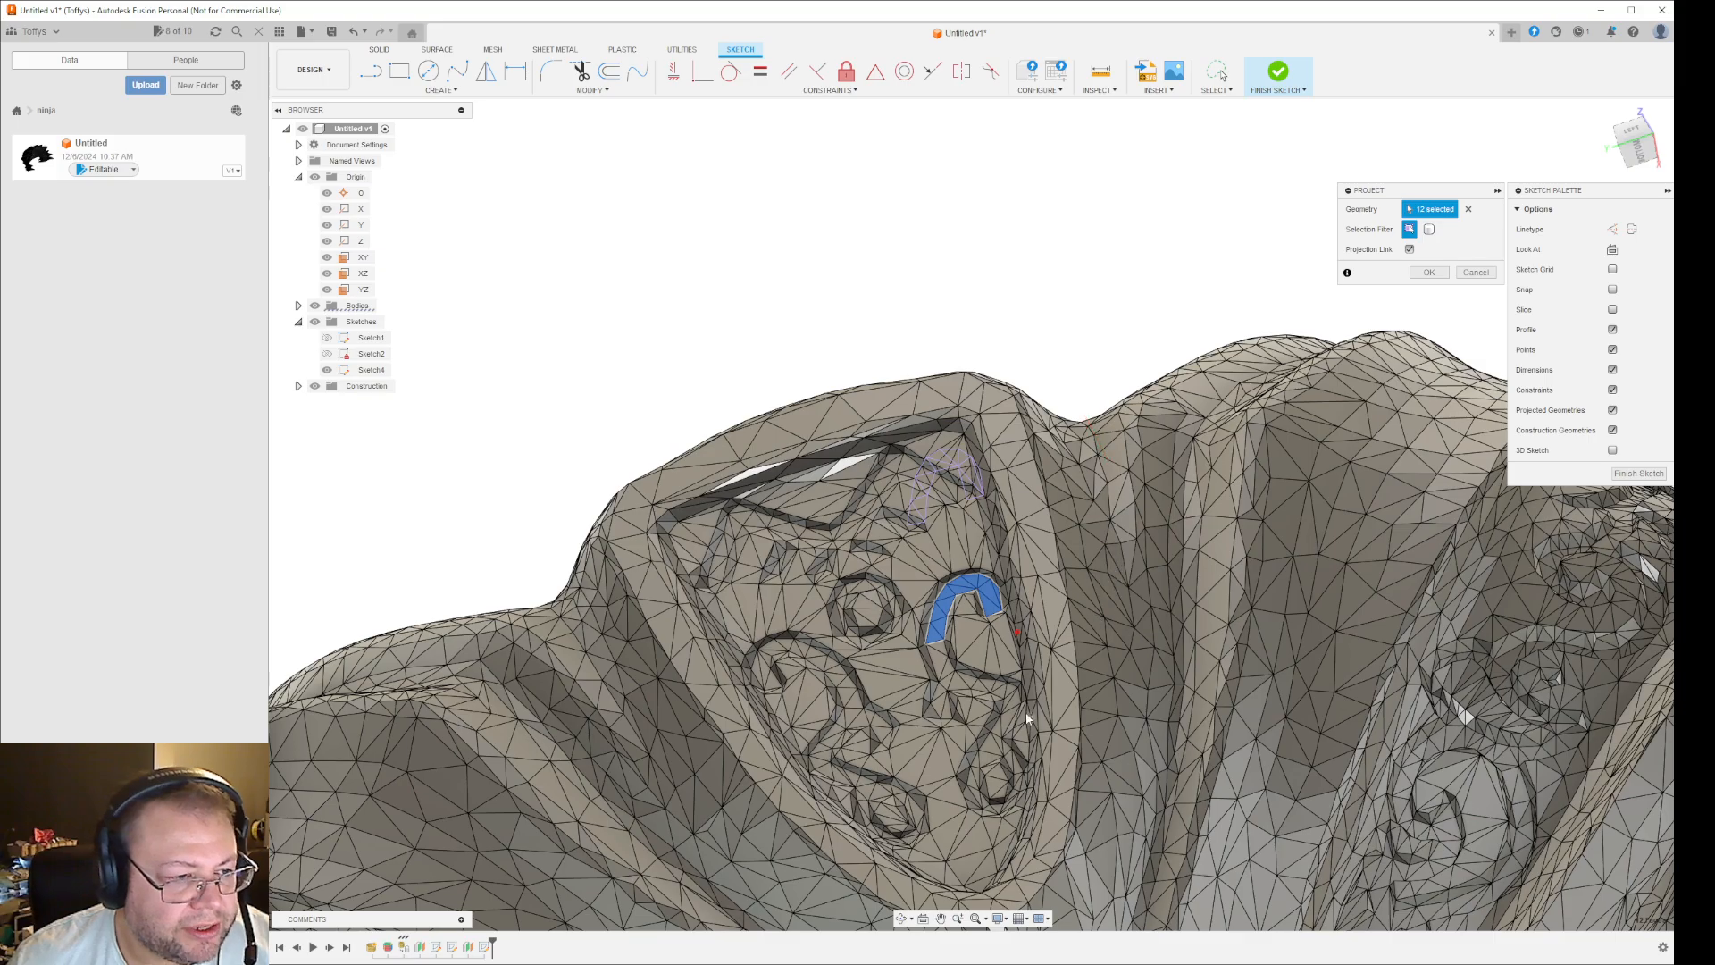
scroll(1027, 717, "up", 6)
left_click(967, 602)
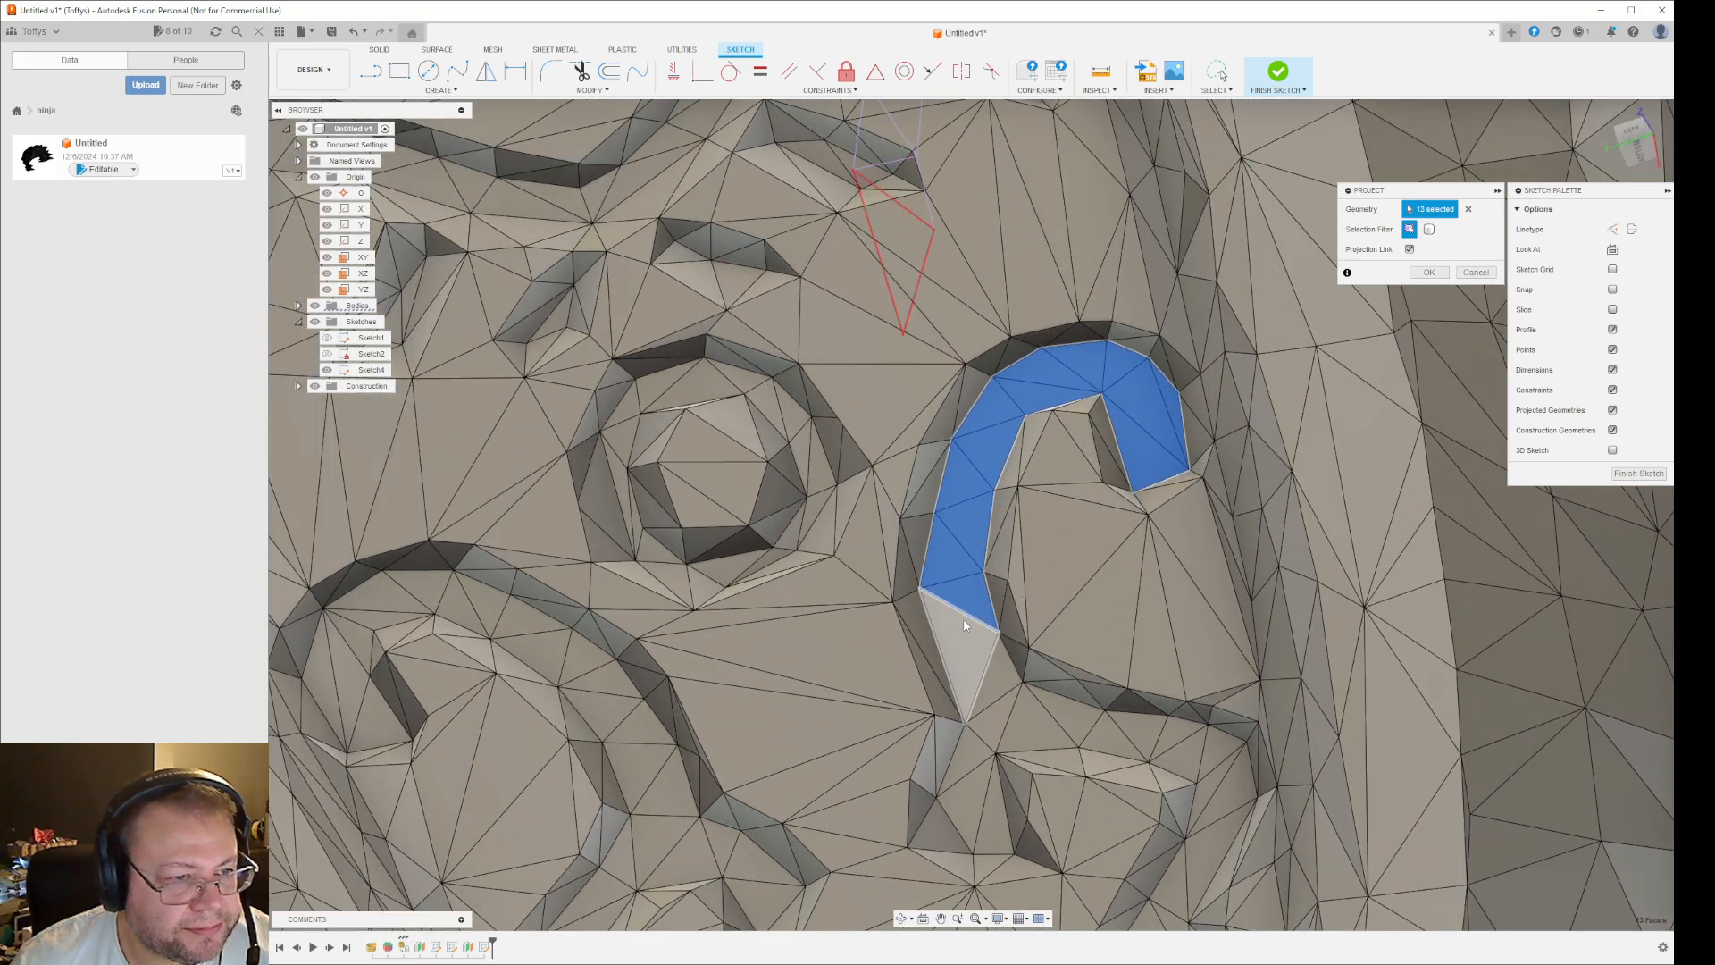
- Set the visual style to Shaded to see the groove without mesh edges
middle_click_drag(965, 626, 1218, 638, "shift")
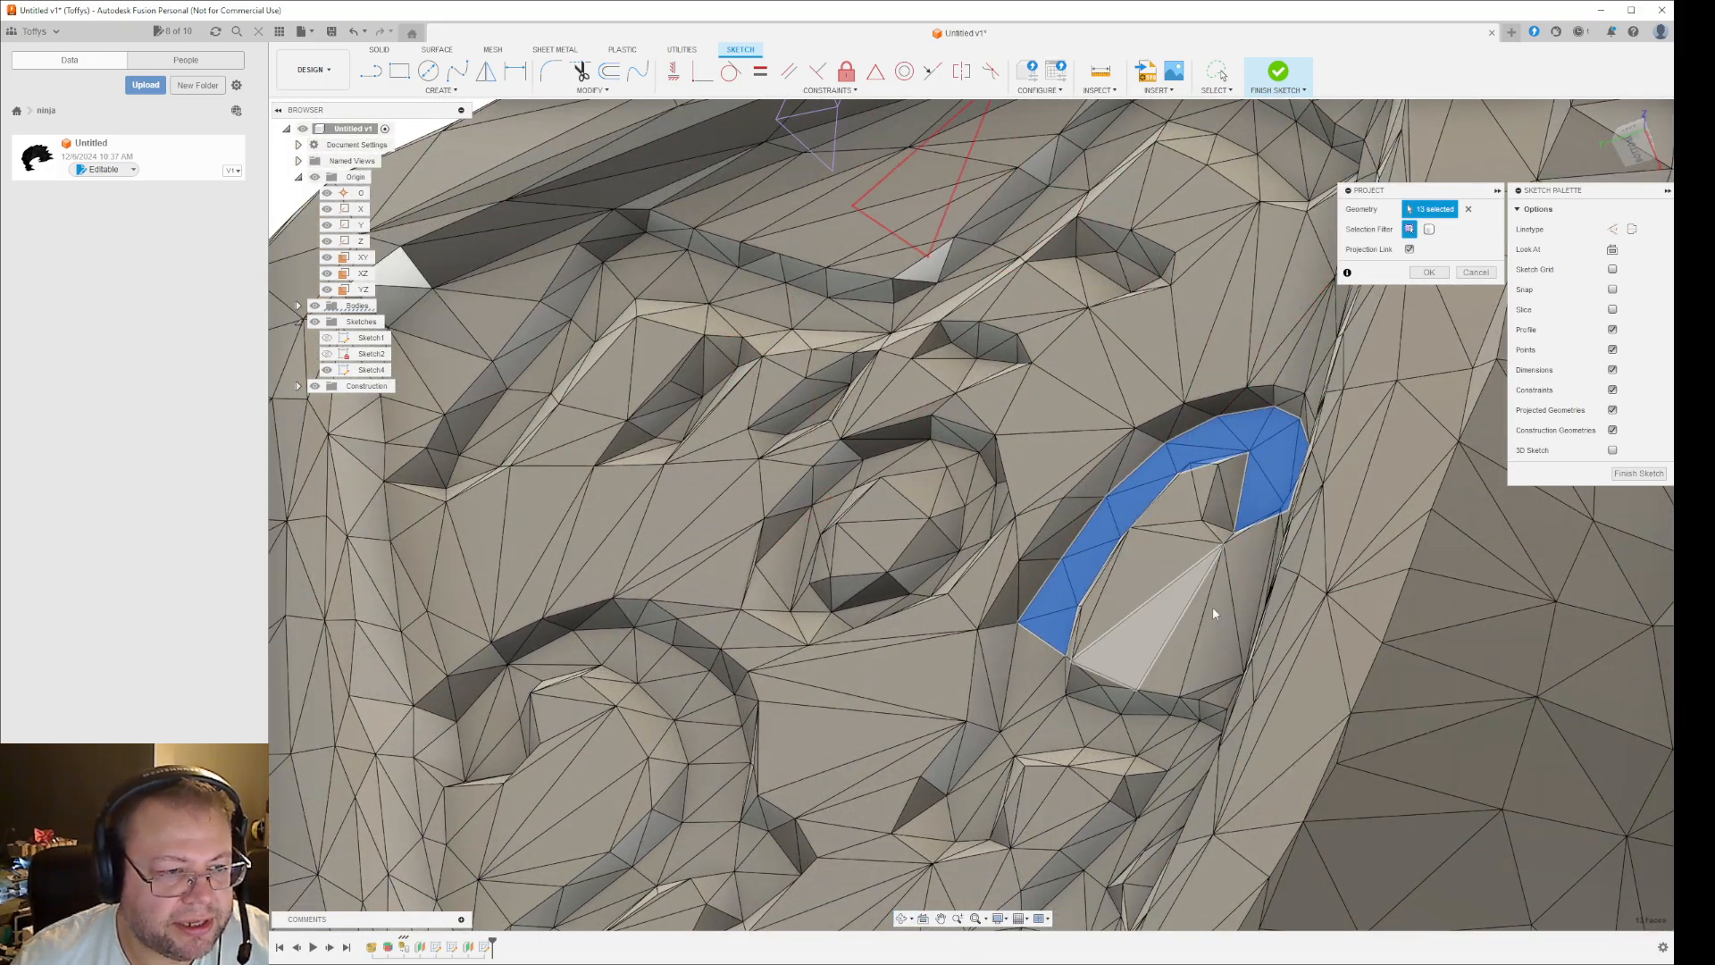
left_click(1002, 919)
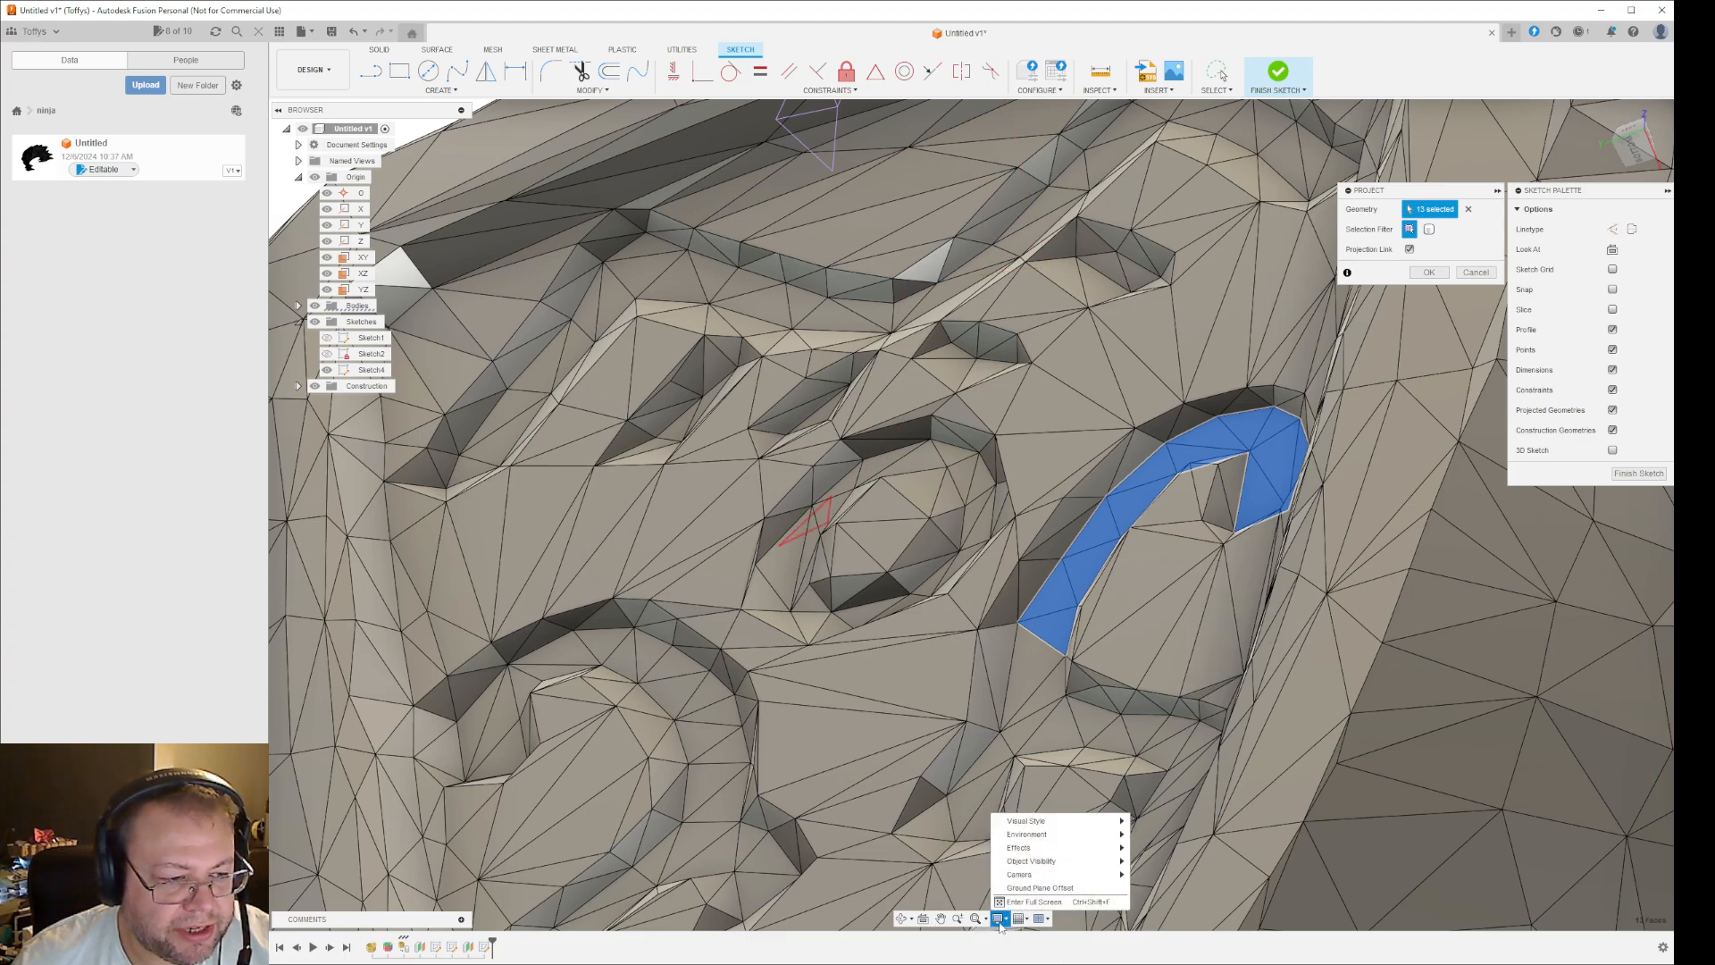
mouse_move(1063, 821)
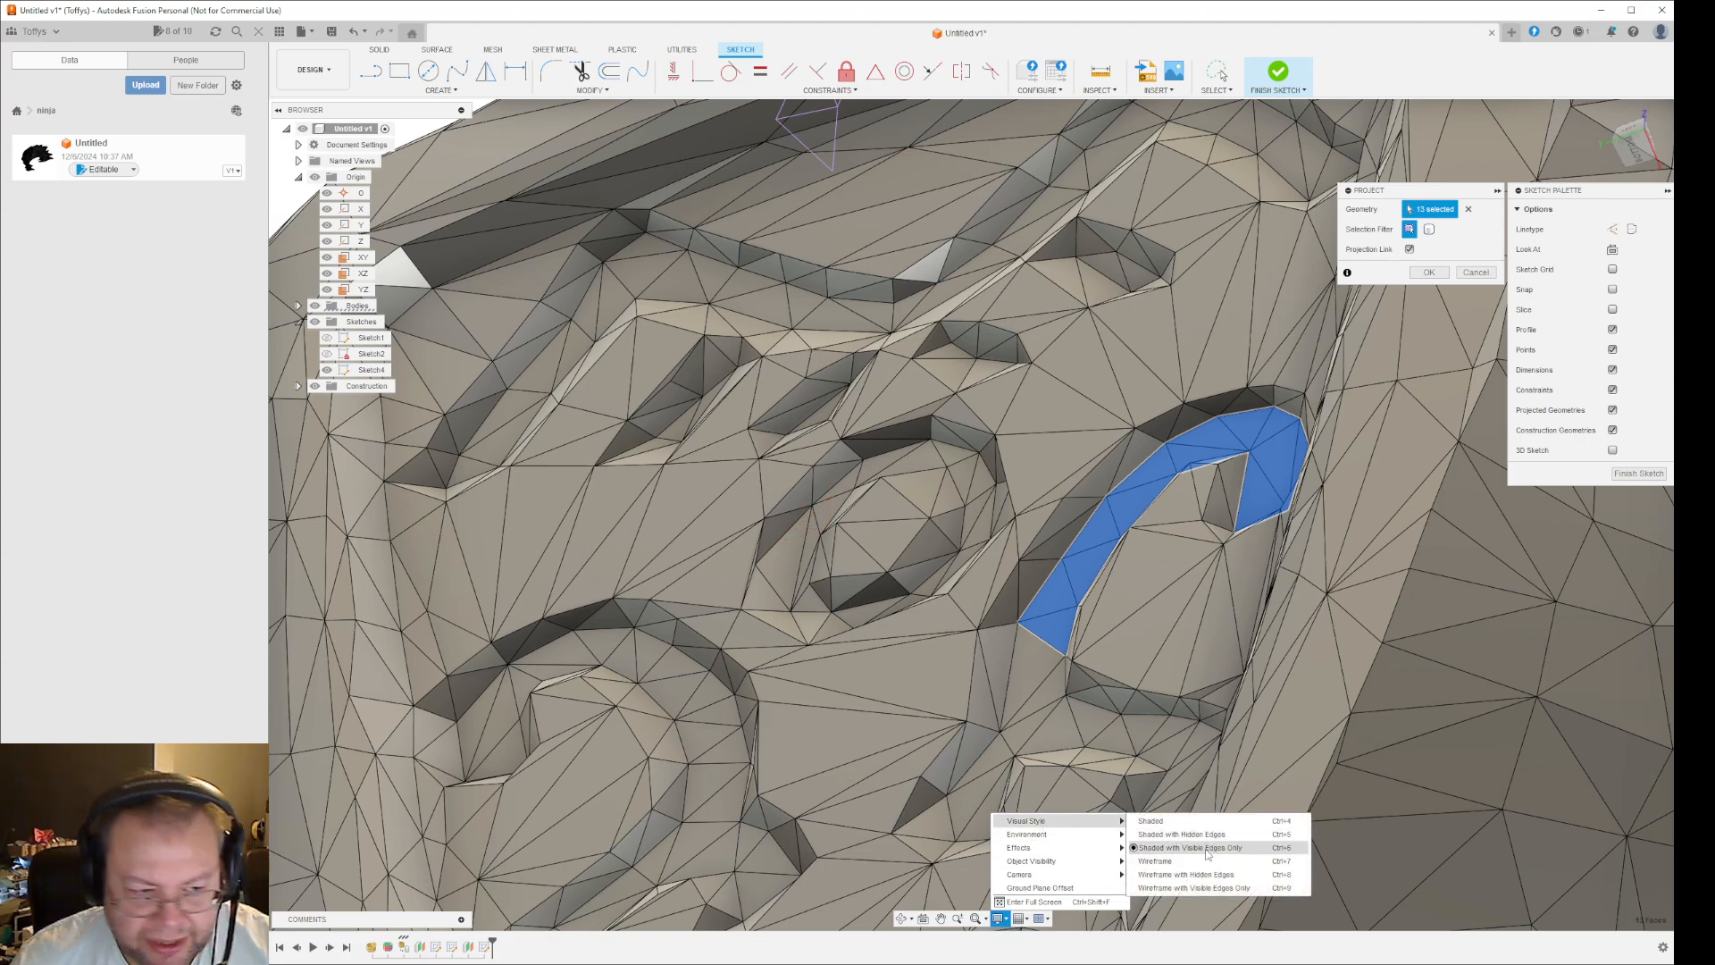
left_click(1162, 821)
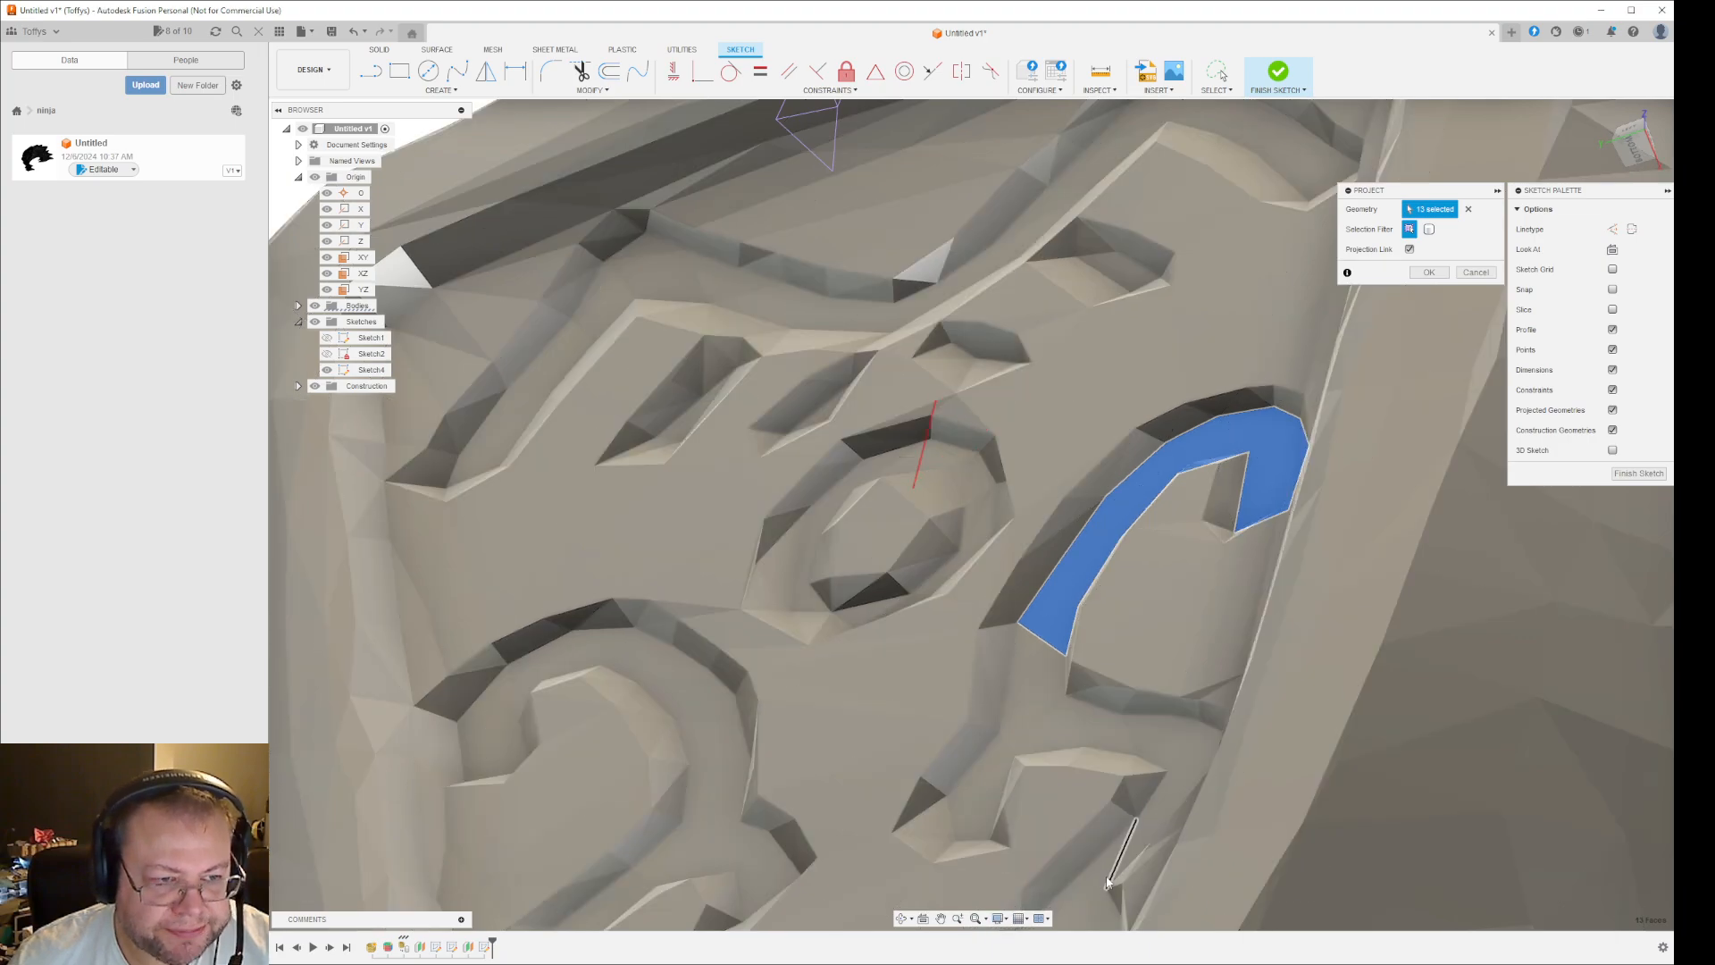
- Add the facets along the lower stem of the right-hand scroll groove and its short inner branch to the projection
middle_click_drag(1116, 839, 1188, 850, "shift")
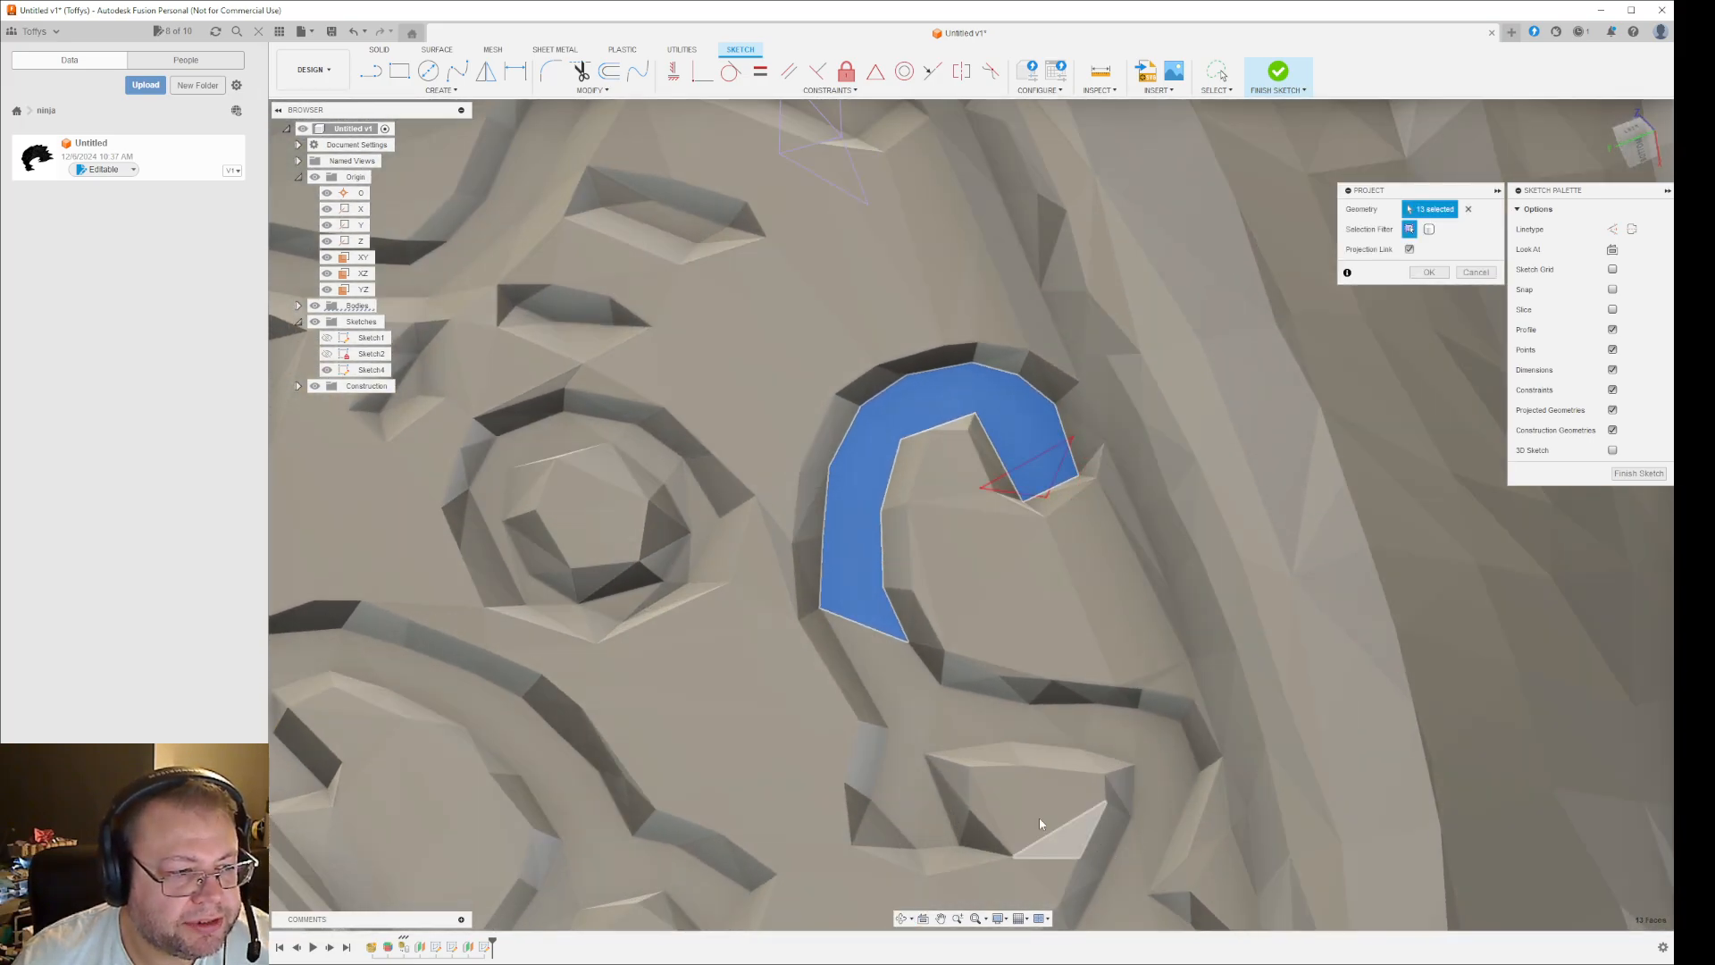
left_click(874, 675)
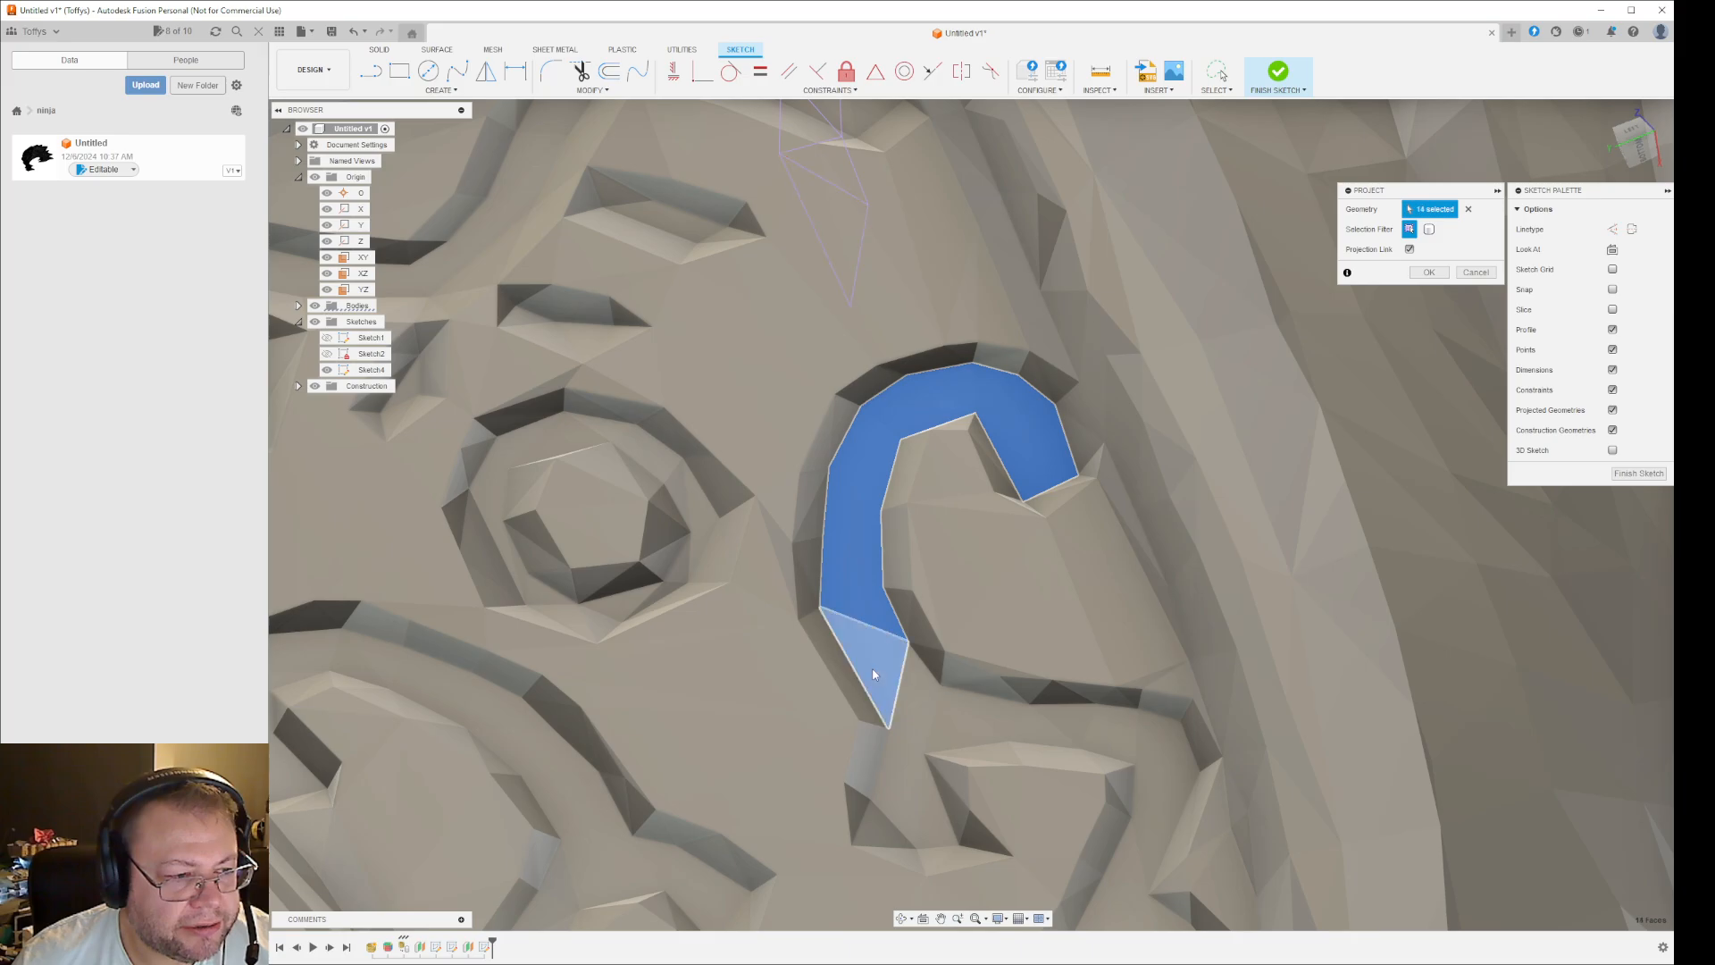
left_click(918, 691)
left_click(920, 731)
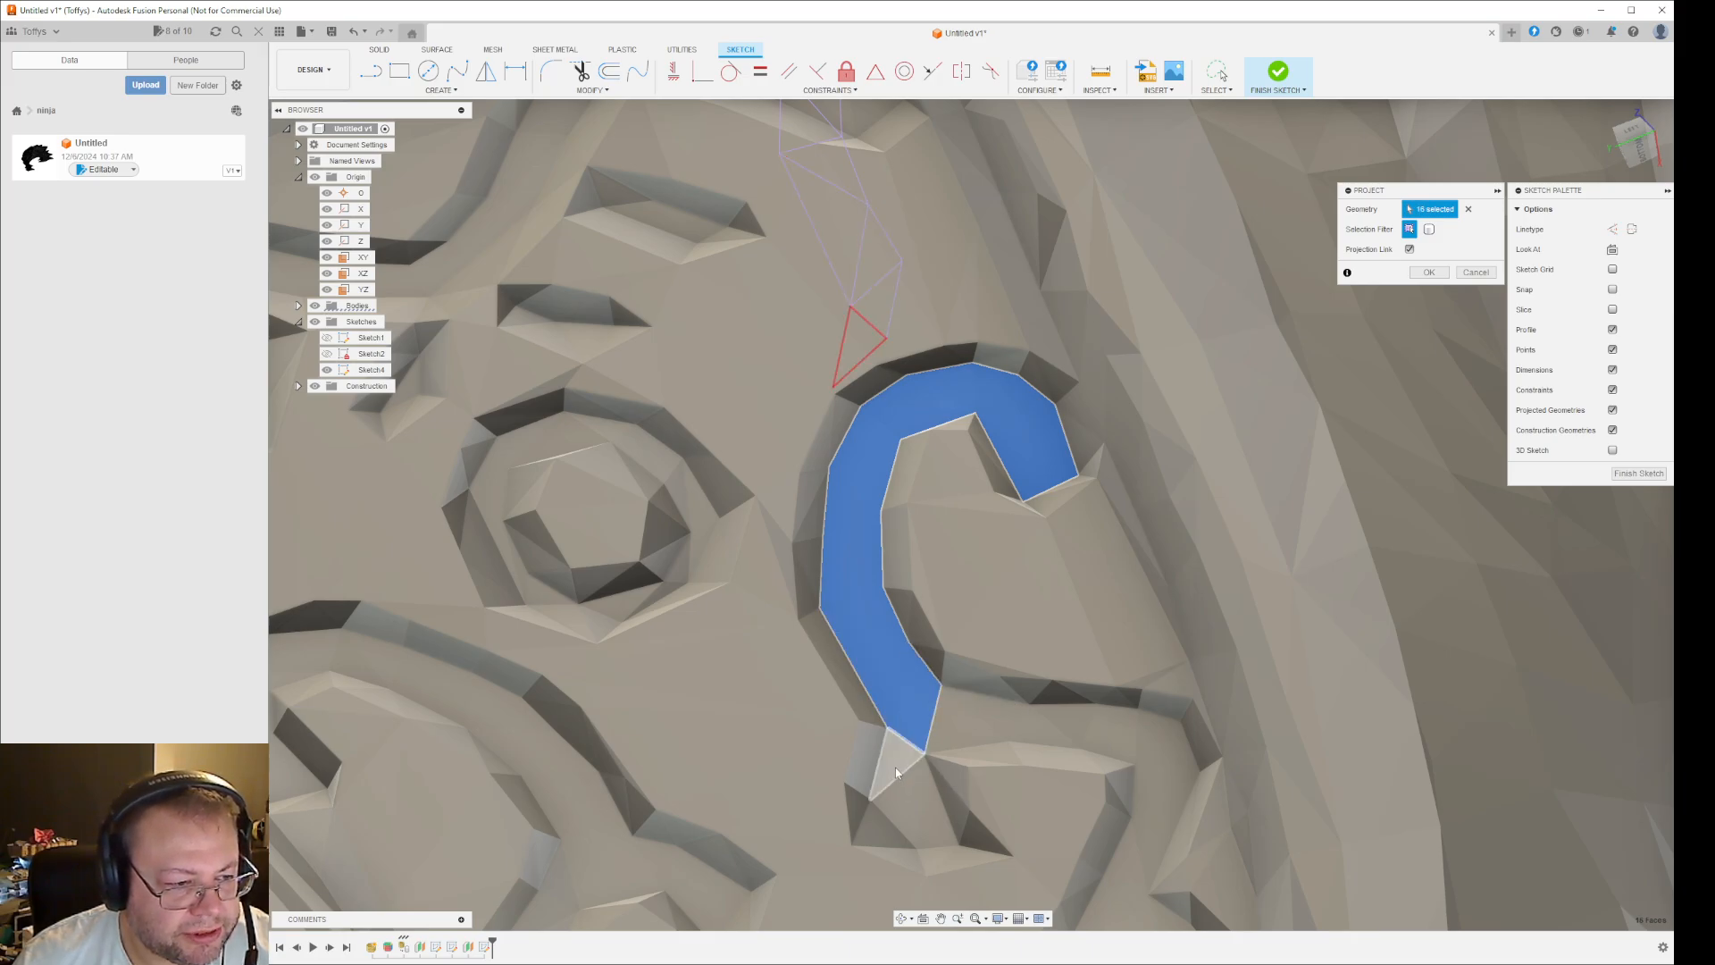
left_click(902, 792)
middle_click_drag(877, 835, 880, 733, "shift")
middle_click_drag(1047, 722, 925, 731, "shift")
left_click(938, 812)
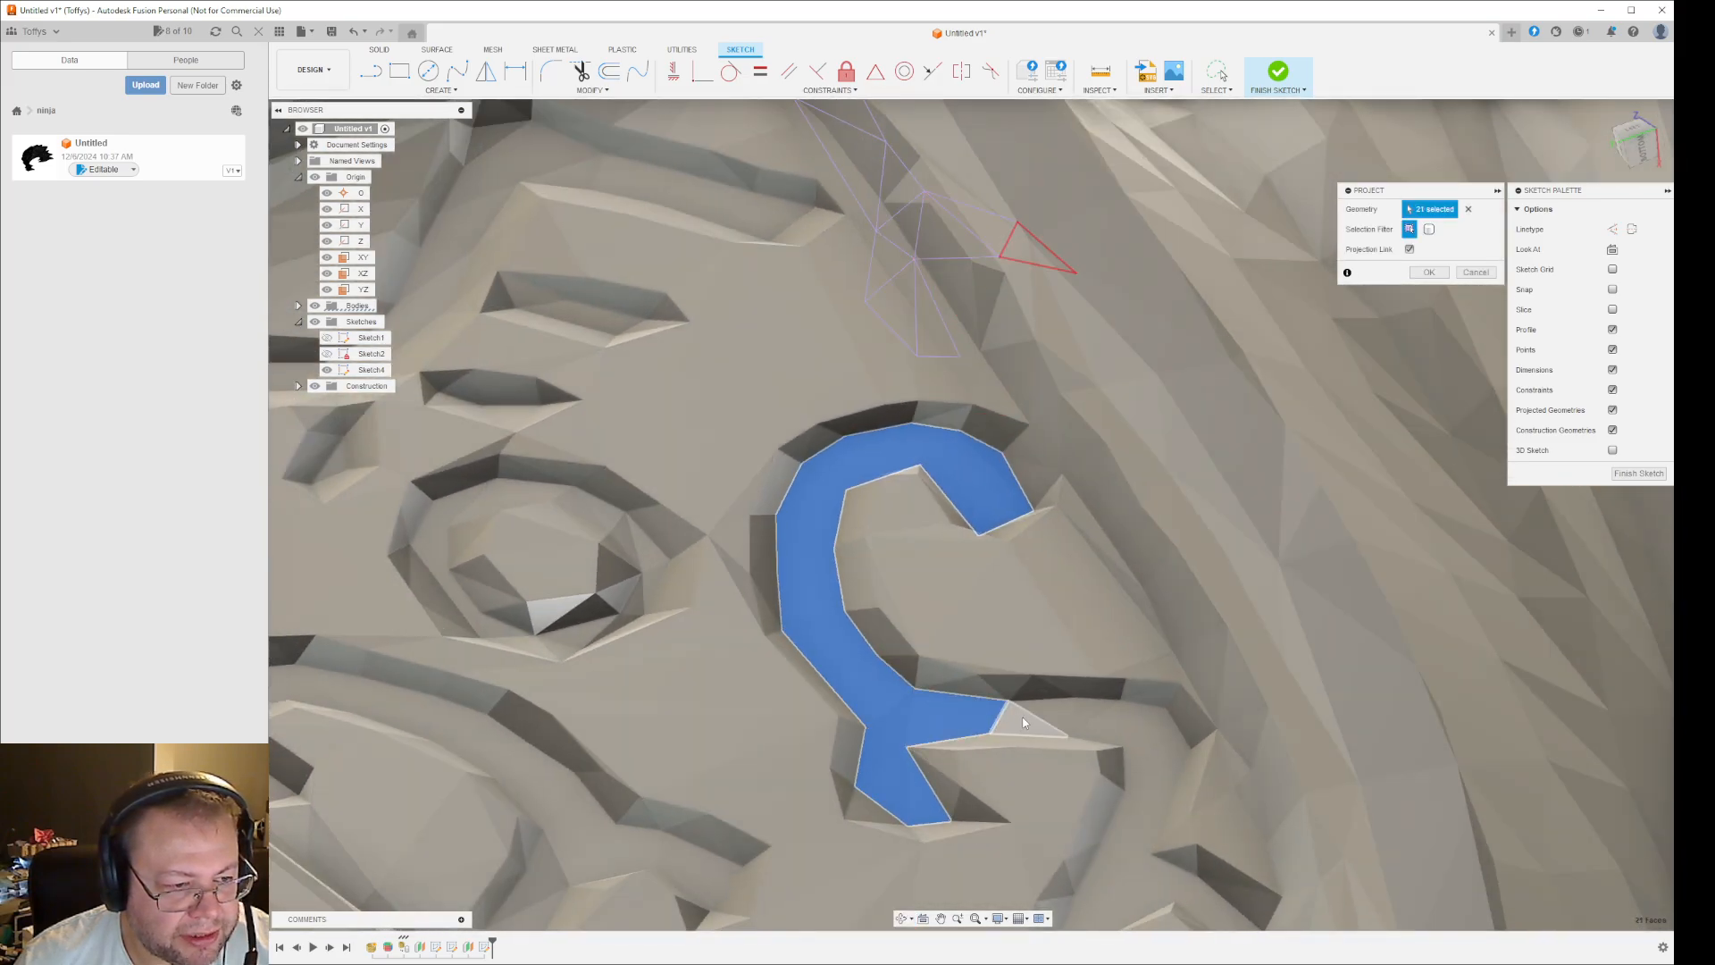
- Add the facets along the outer branch of the right-hand scroll groove, around its downward bend, to the projection
left_click(1054, 712)
left_click(1087, 716)
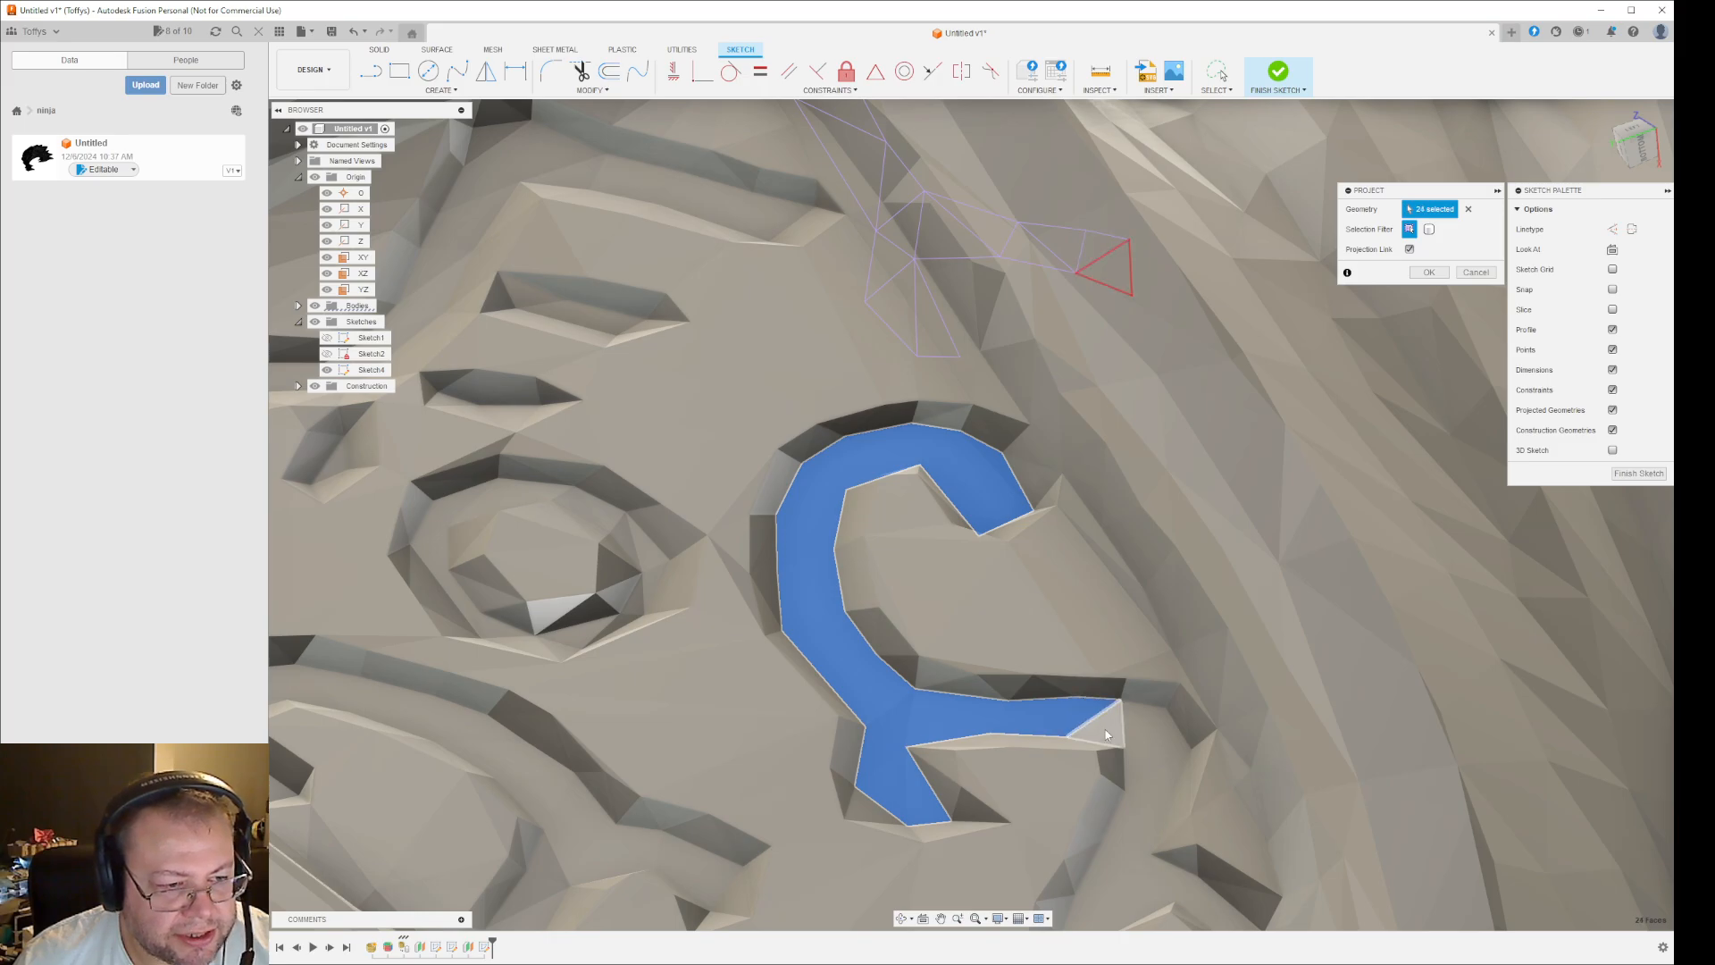
left_click(1107, 735)
left_click(1139, 724)
left_click(1167, 756)
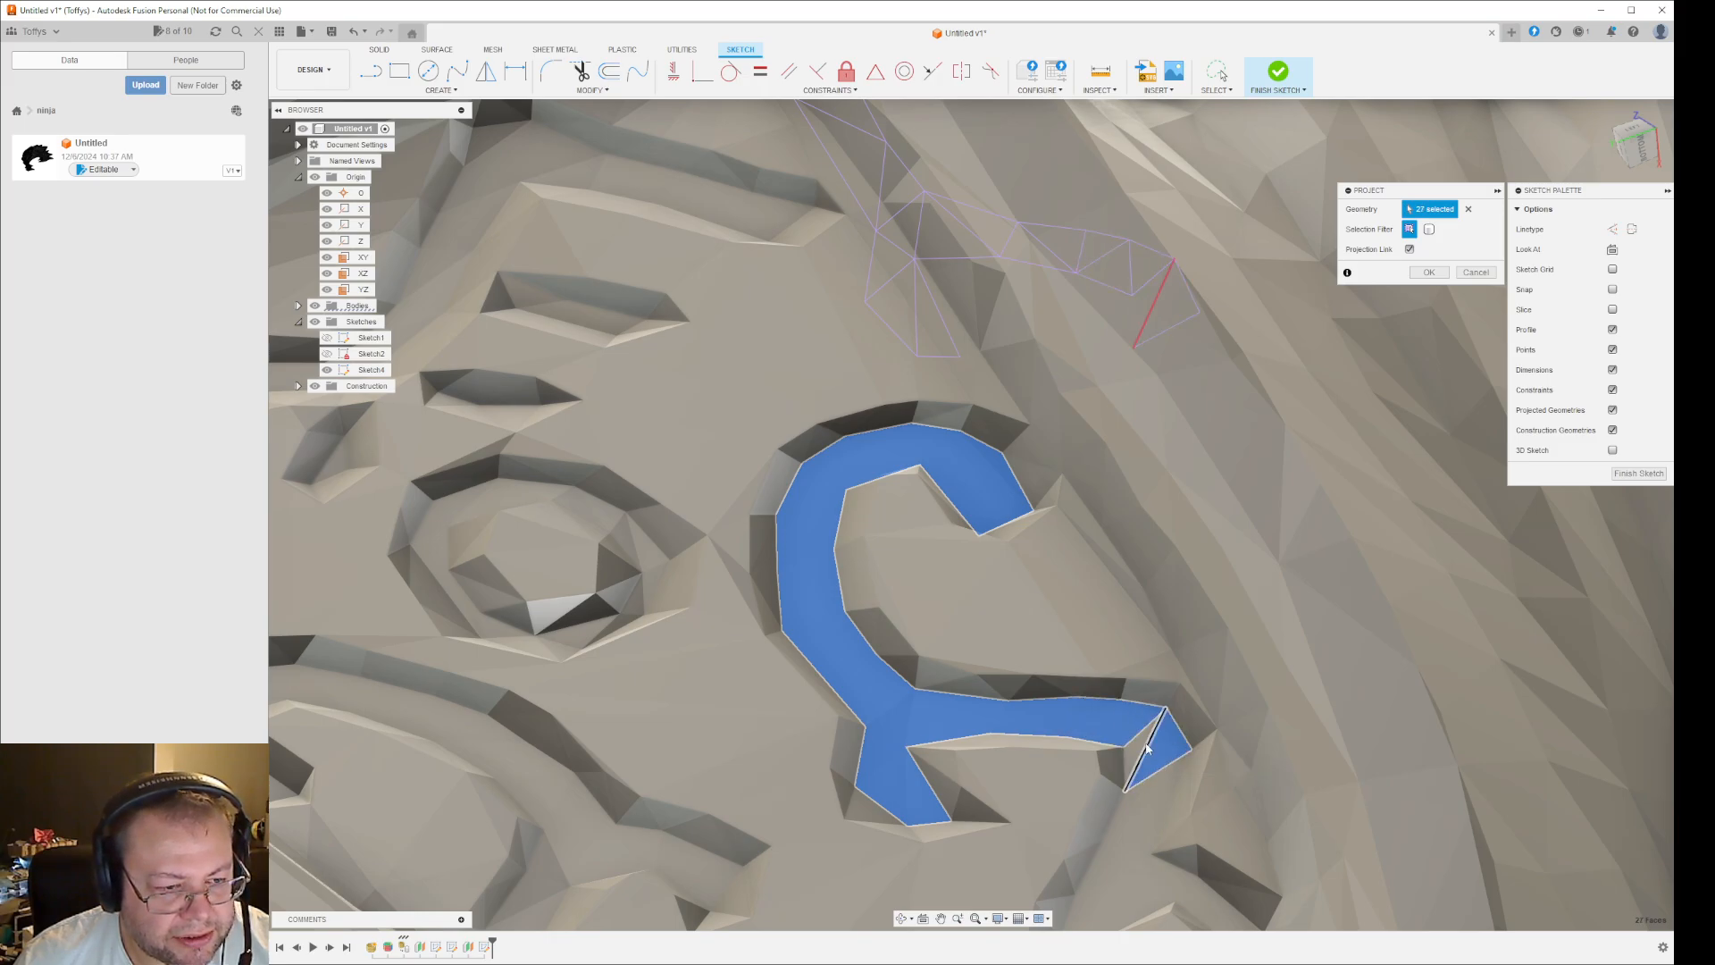
left_click(1136, 744)
- Set the visual style to Shaded with Visible Edges Only to show the mesh facets
middle_click_drag(1150, 861, 1116, 893, "shift")
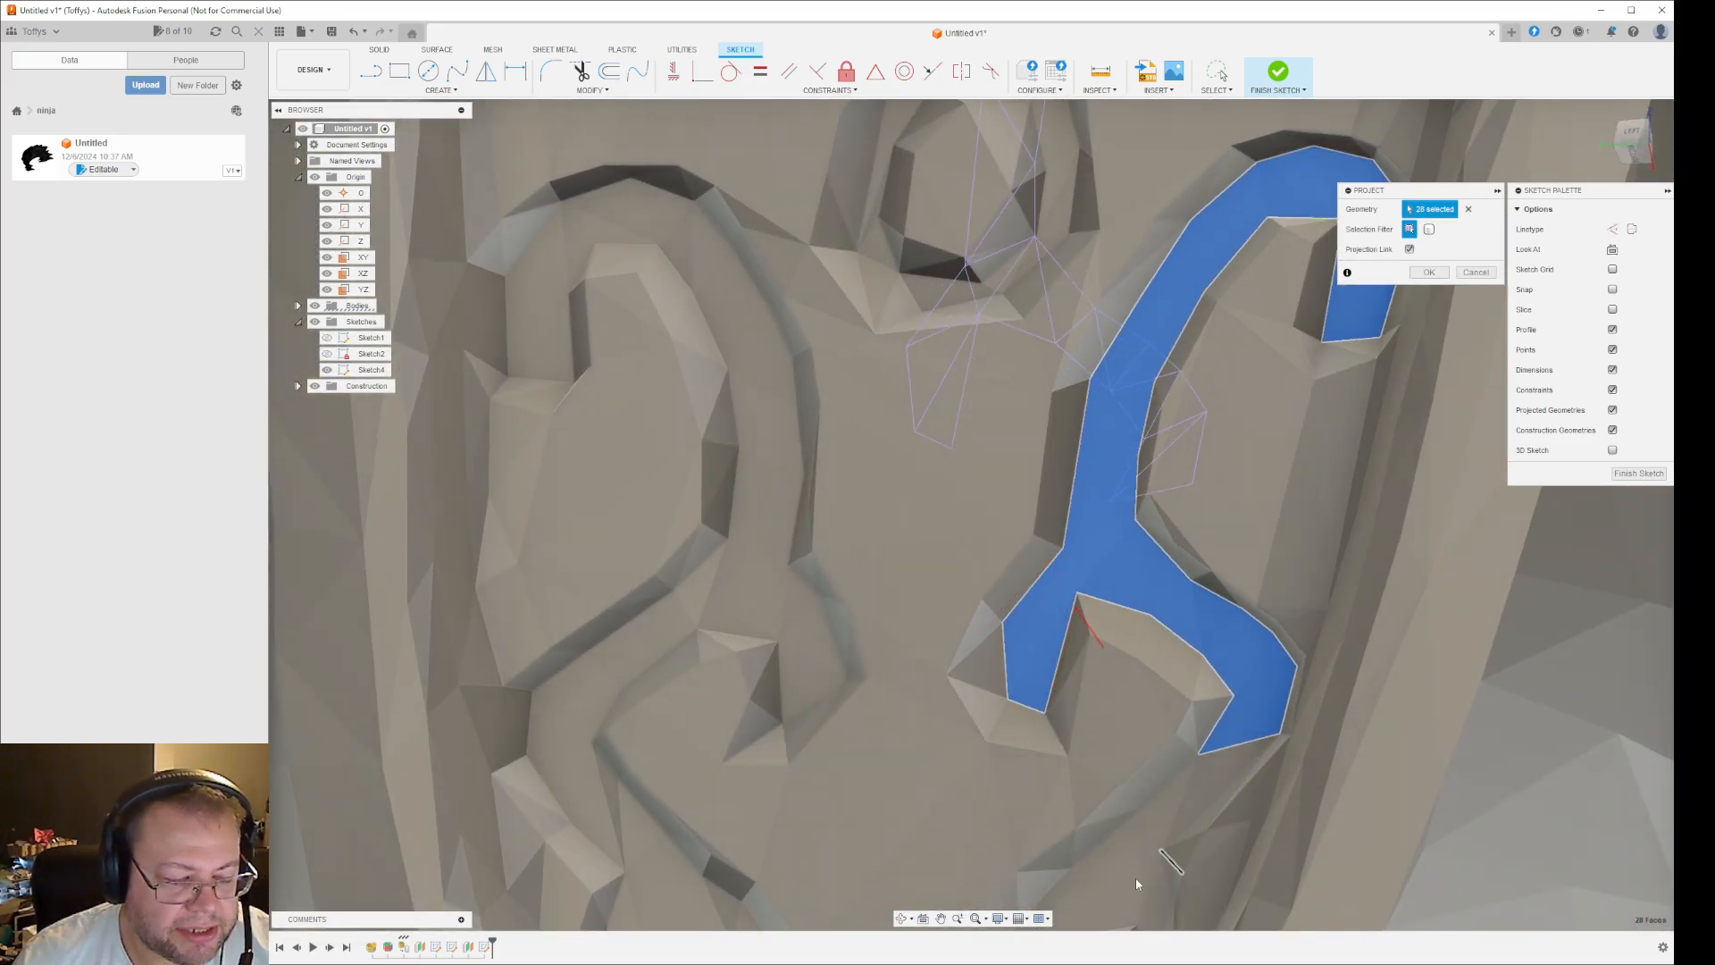
left_click(999, 918)
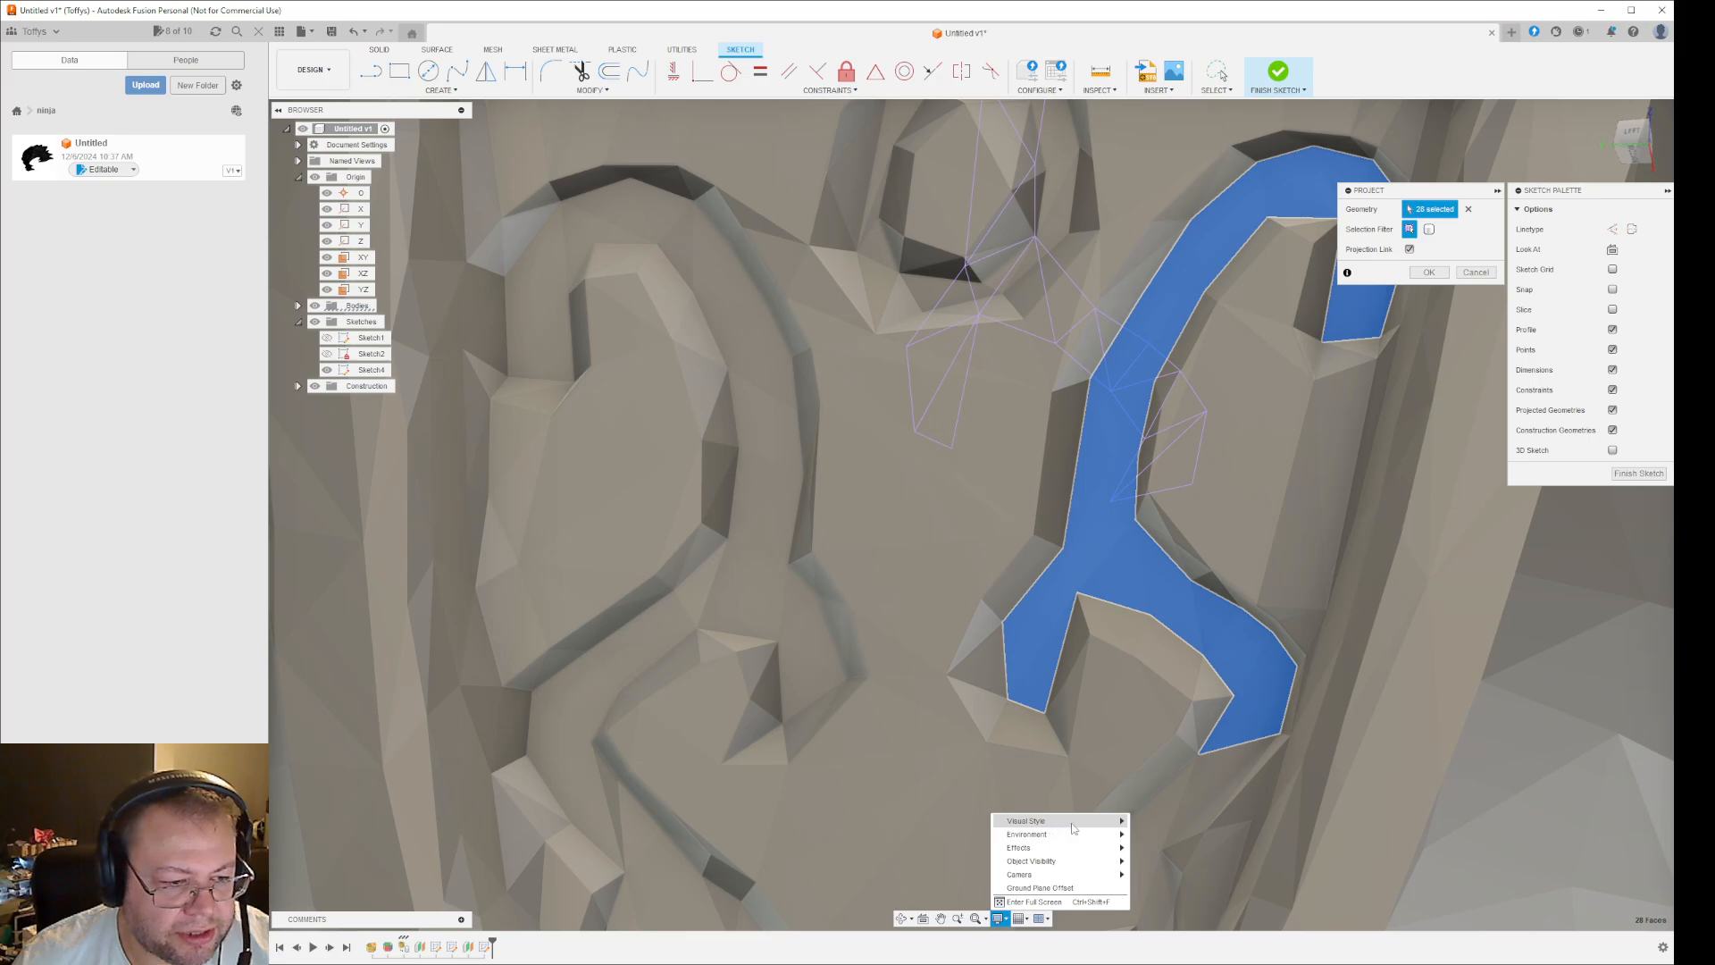
mouse_move(1073, 821)
left_click(1176, 849)
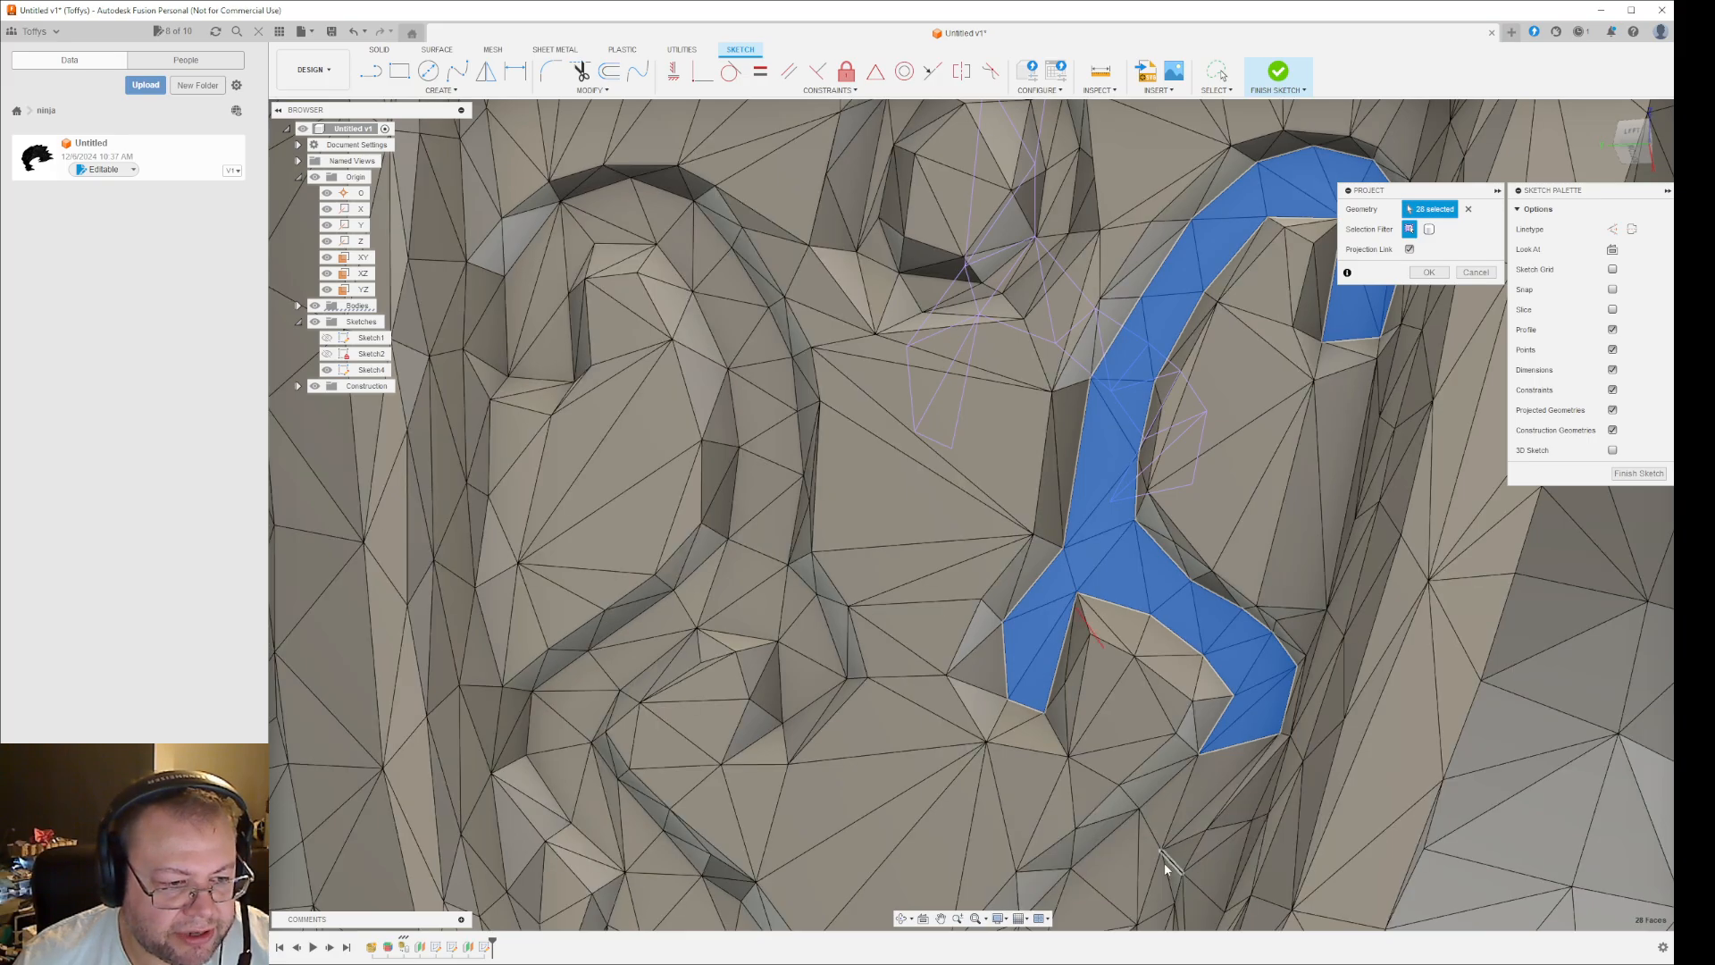
- Add the facets linking the right-hand scroll groove's downward bend to the lower loop to the projection
middle_click_drag(1195, 885, 1277, 853, "shift")
left_click(1086, 876)
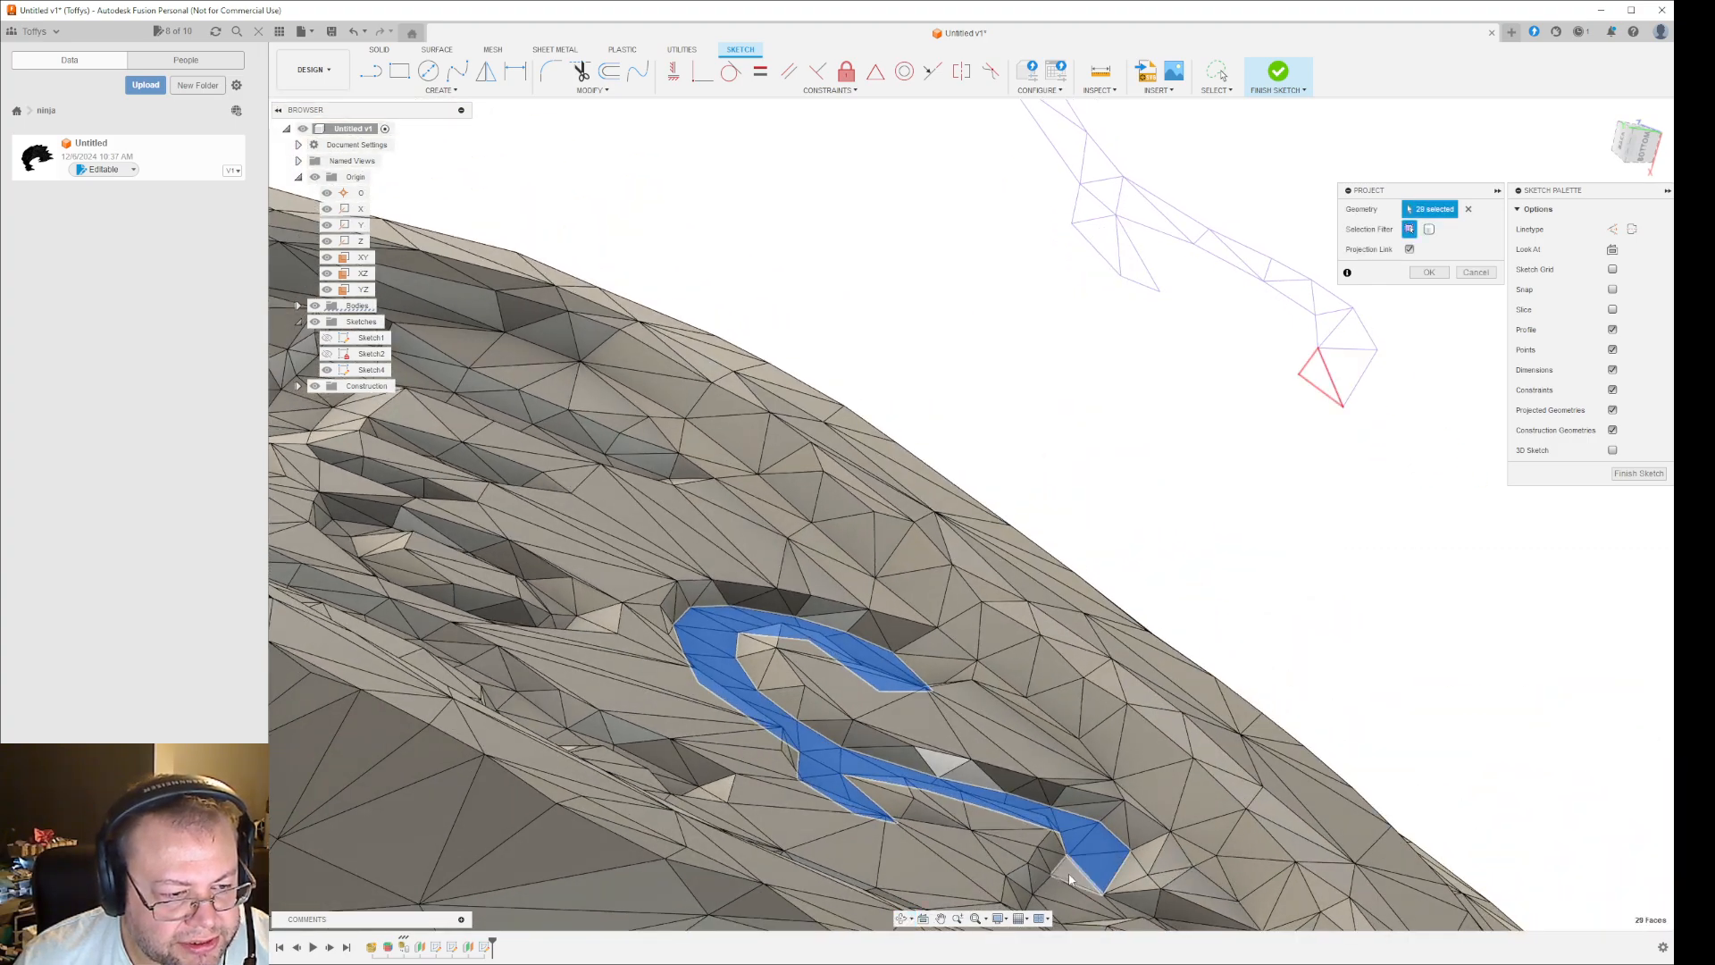
scroll(1097, 903, "up", 5)
left_click(1111, 894)
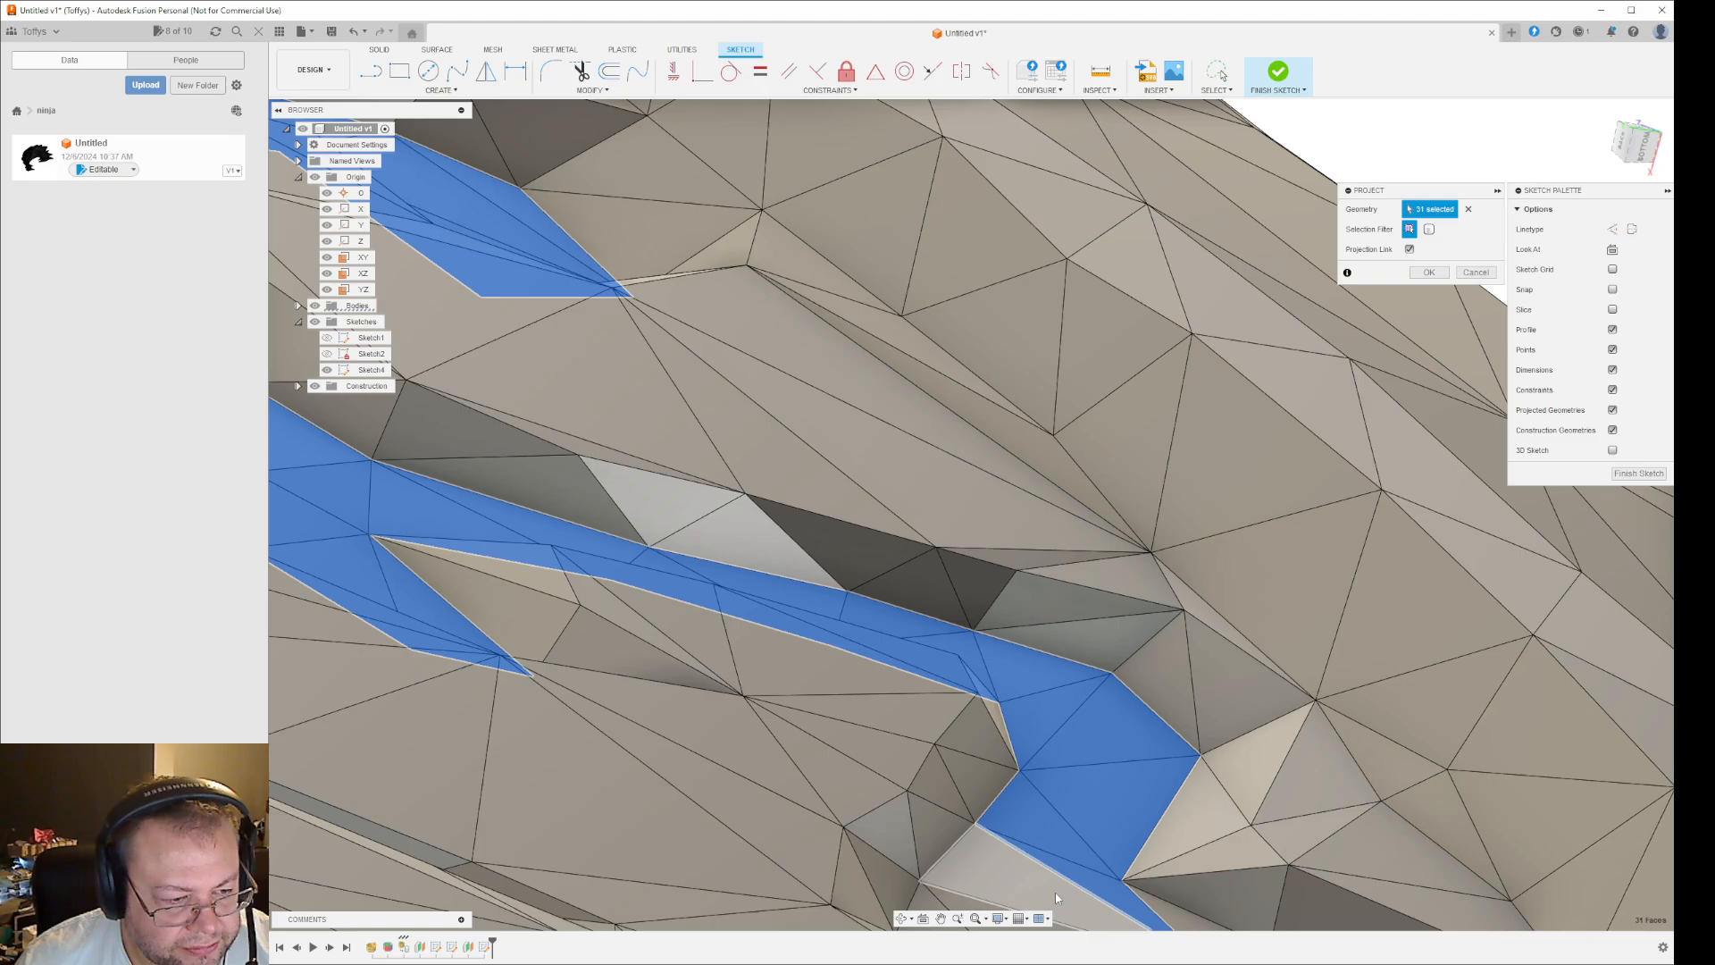
left_click(1058, 894)
scroll(1130, 888, "down", 5)
- Add the facets along the outer side of the right-hand scroll groove's lower loop to the projection
middle_click_drag(1237, 897, 742, 568, "shift")
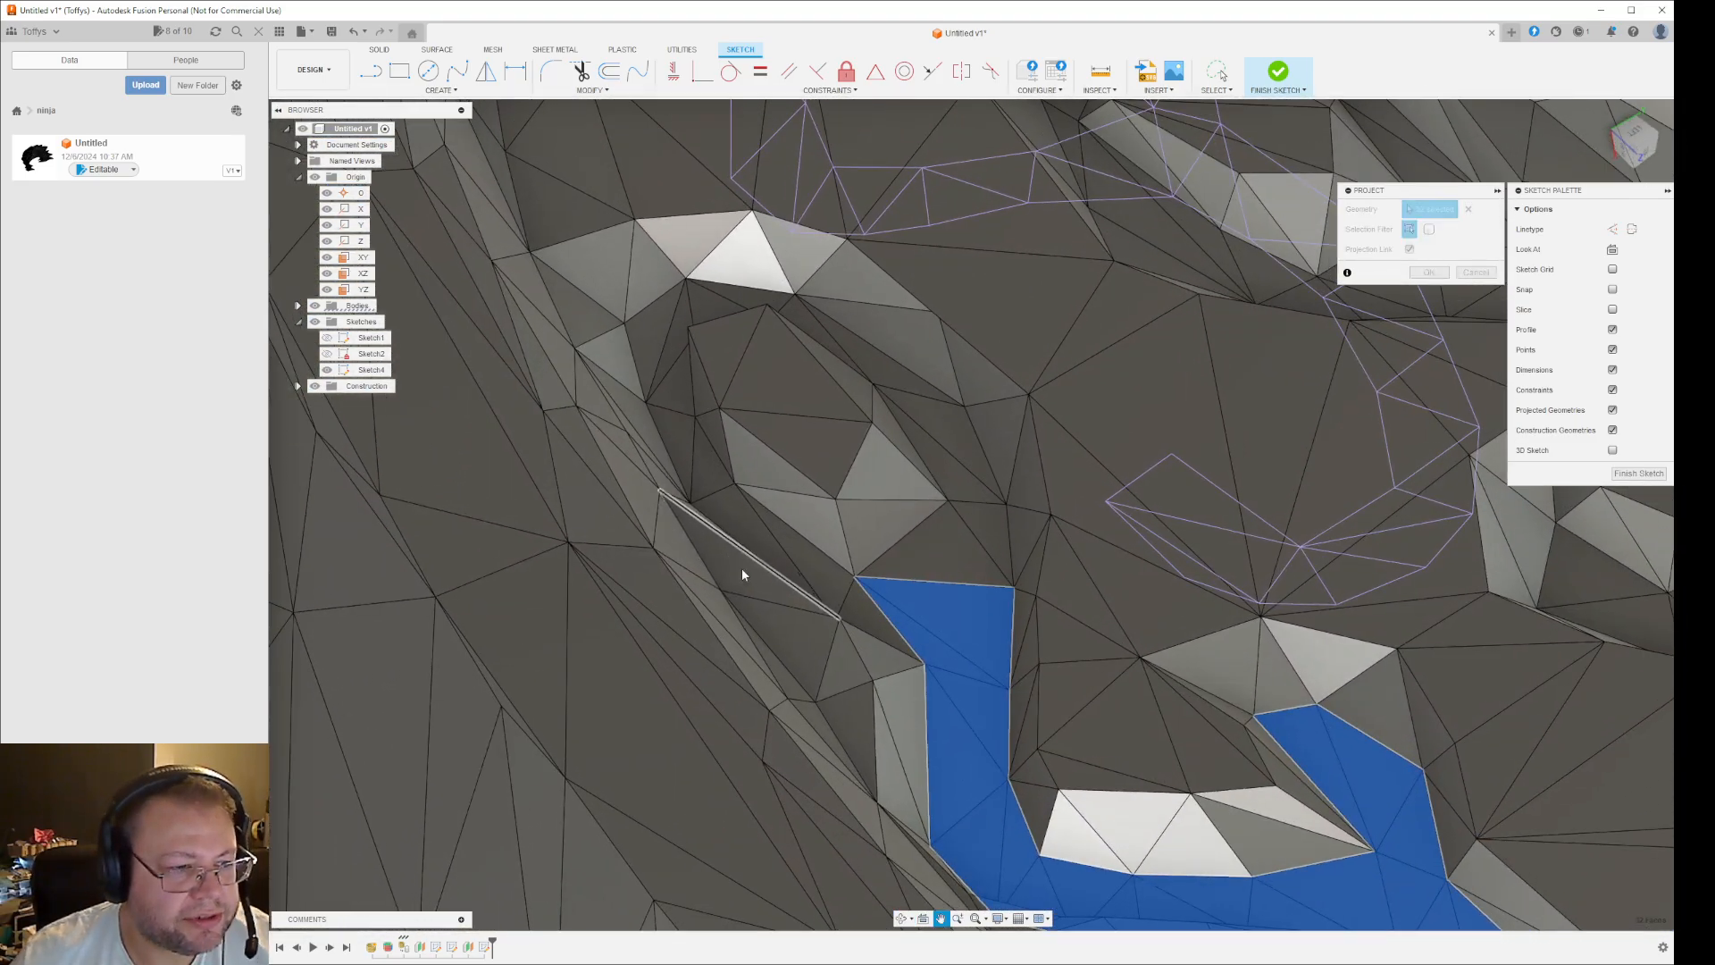
middle_click_drag(939, 558, 870, 625, "shift")
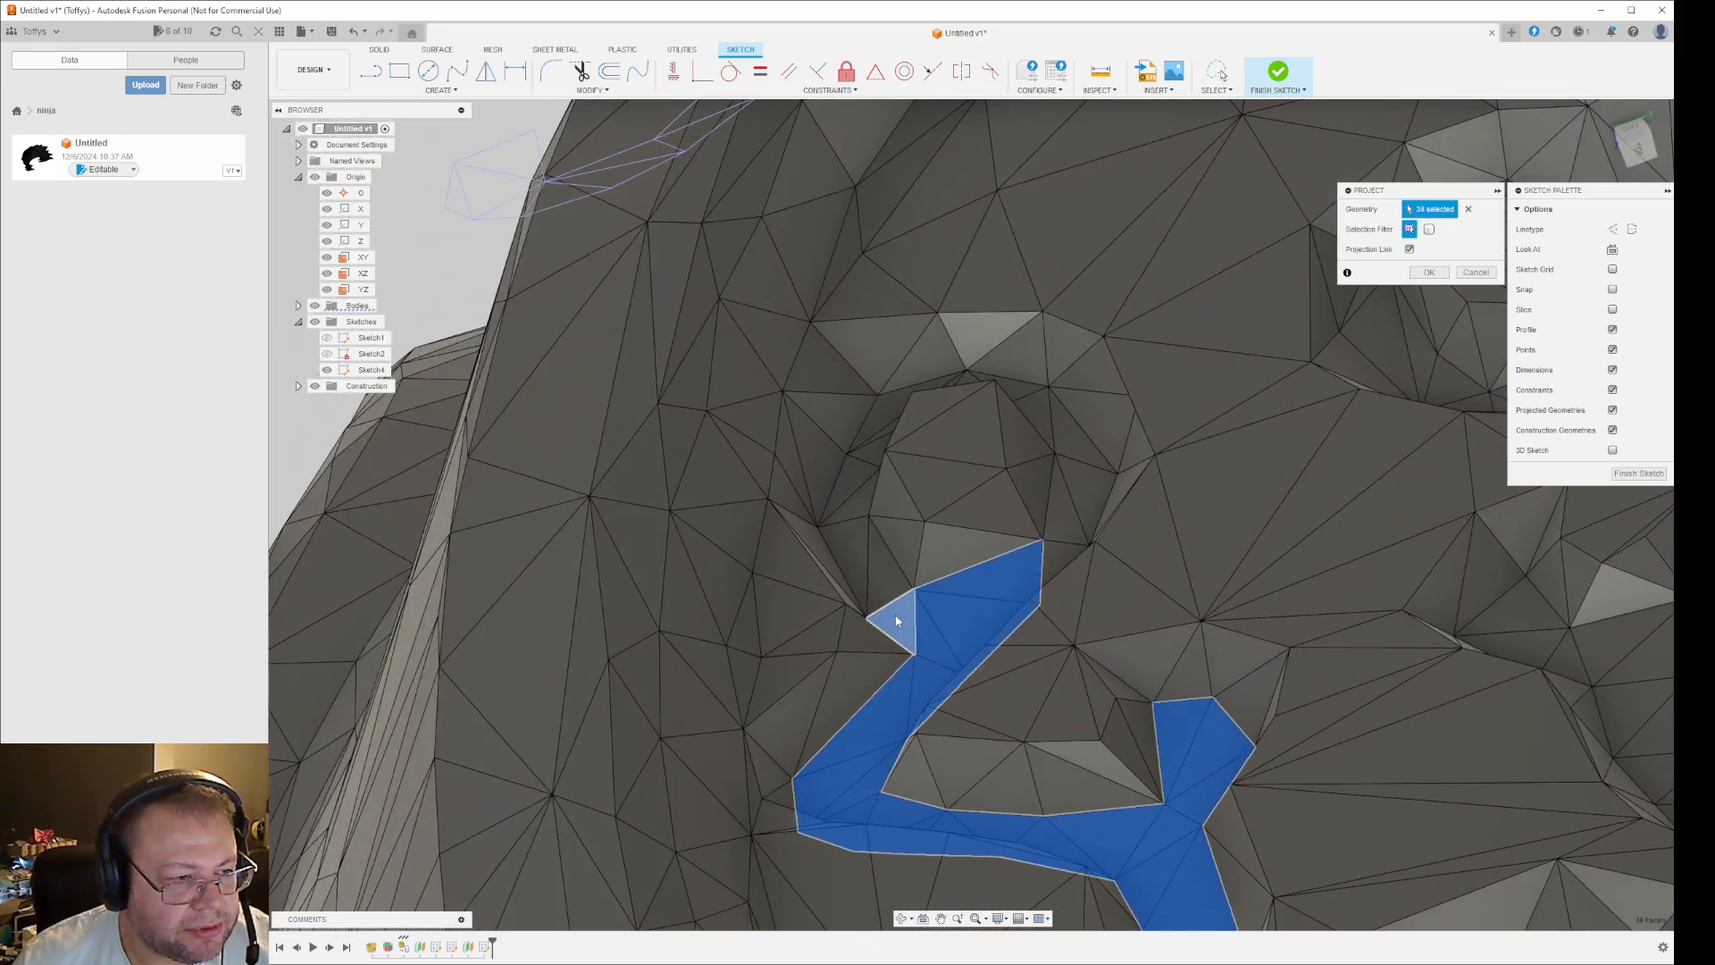
left_click(897, 620)
left_click(853, 528)
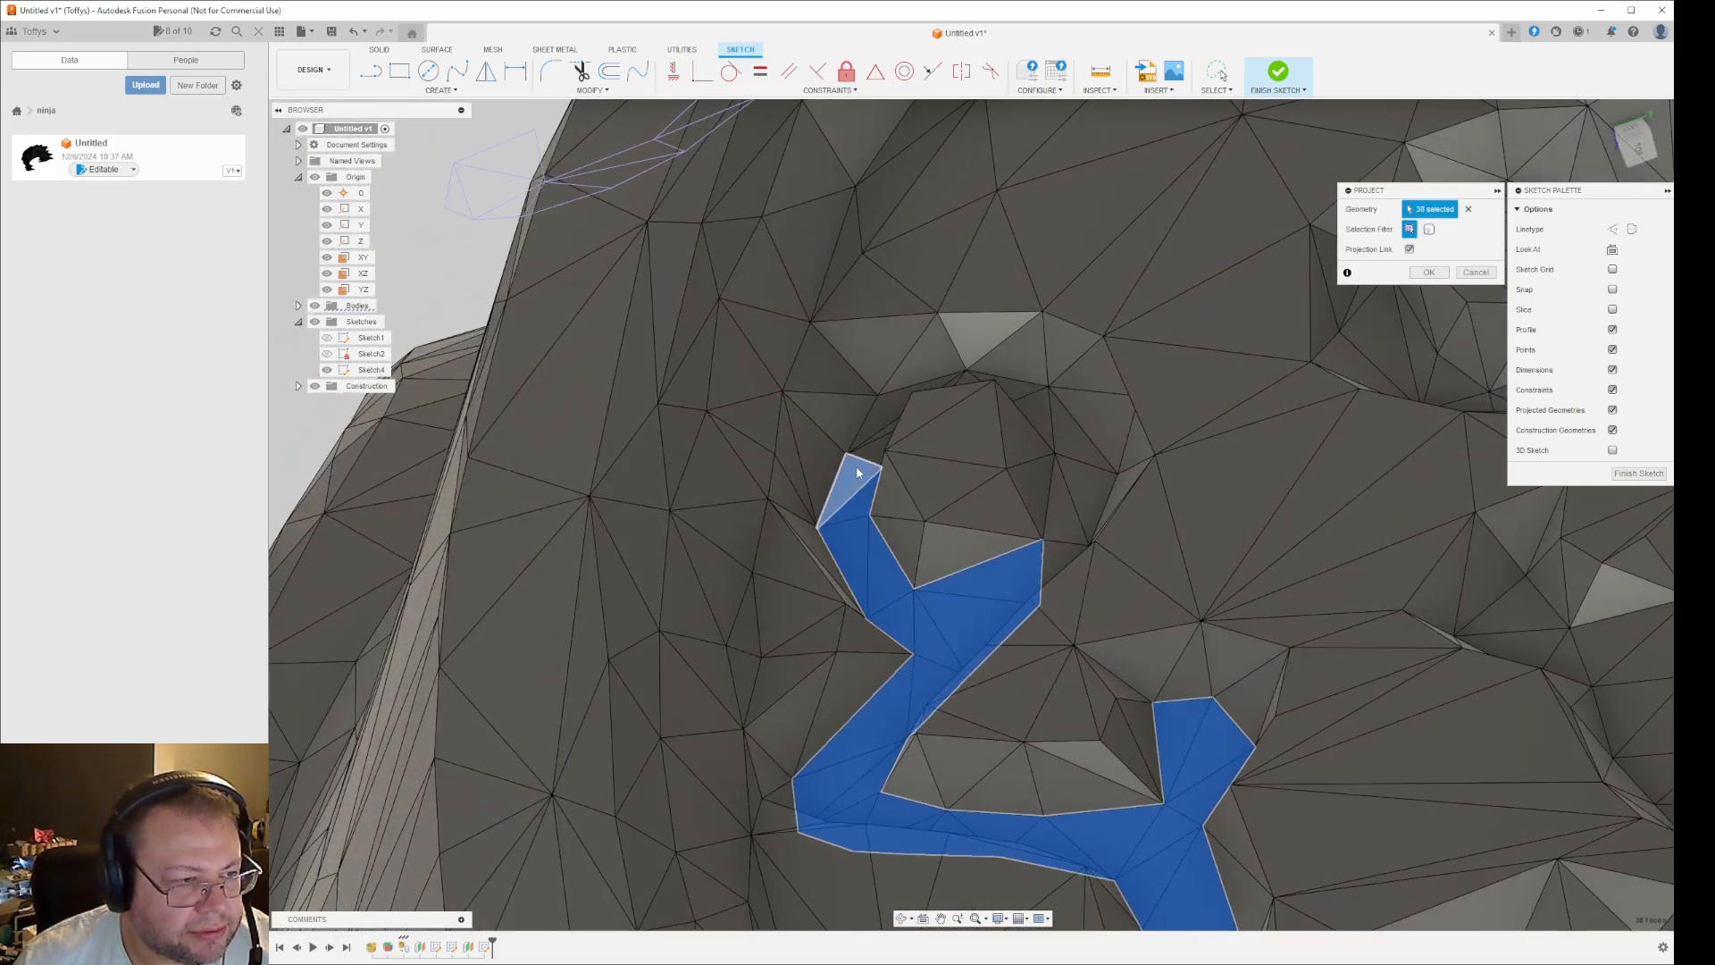
left_click(857, 471)
middle_click_drag(869, 515, 859, 449, "shift")
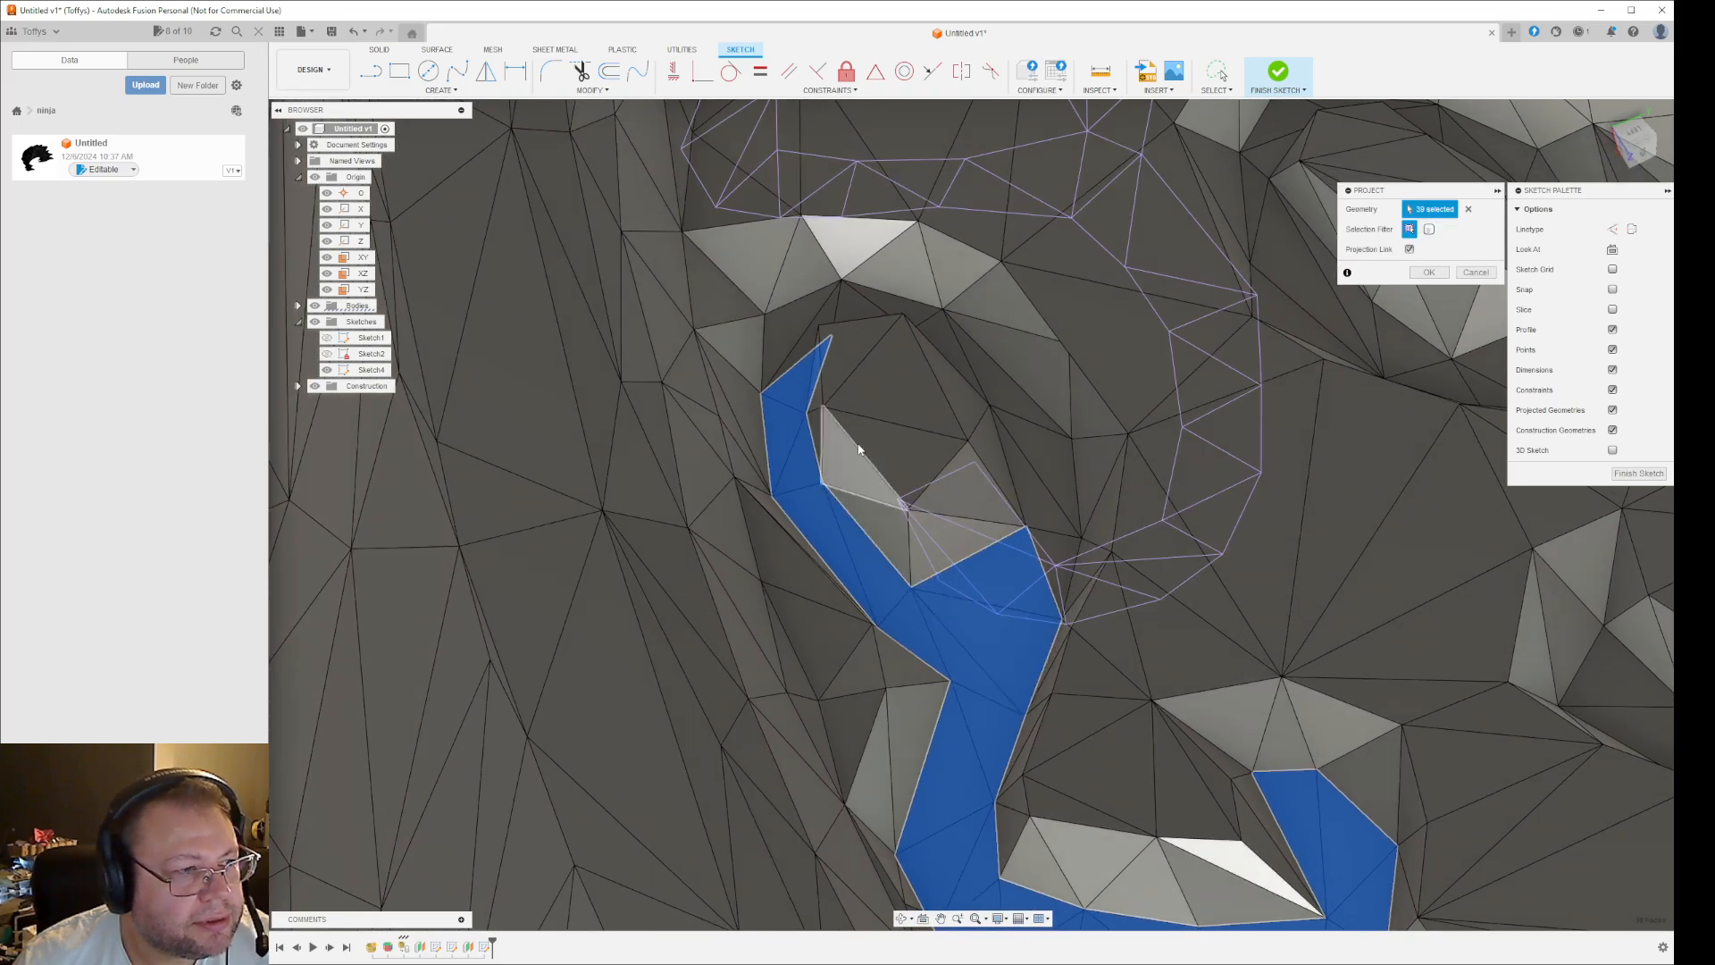
left_click(806, 345)
left_click(790, 329)
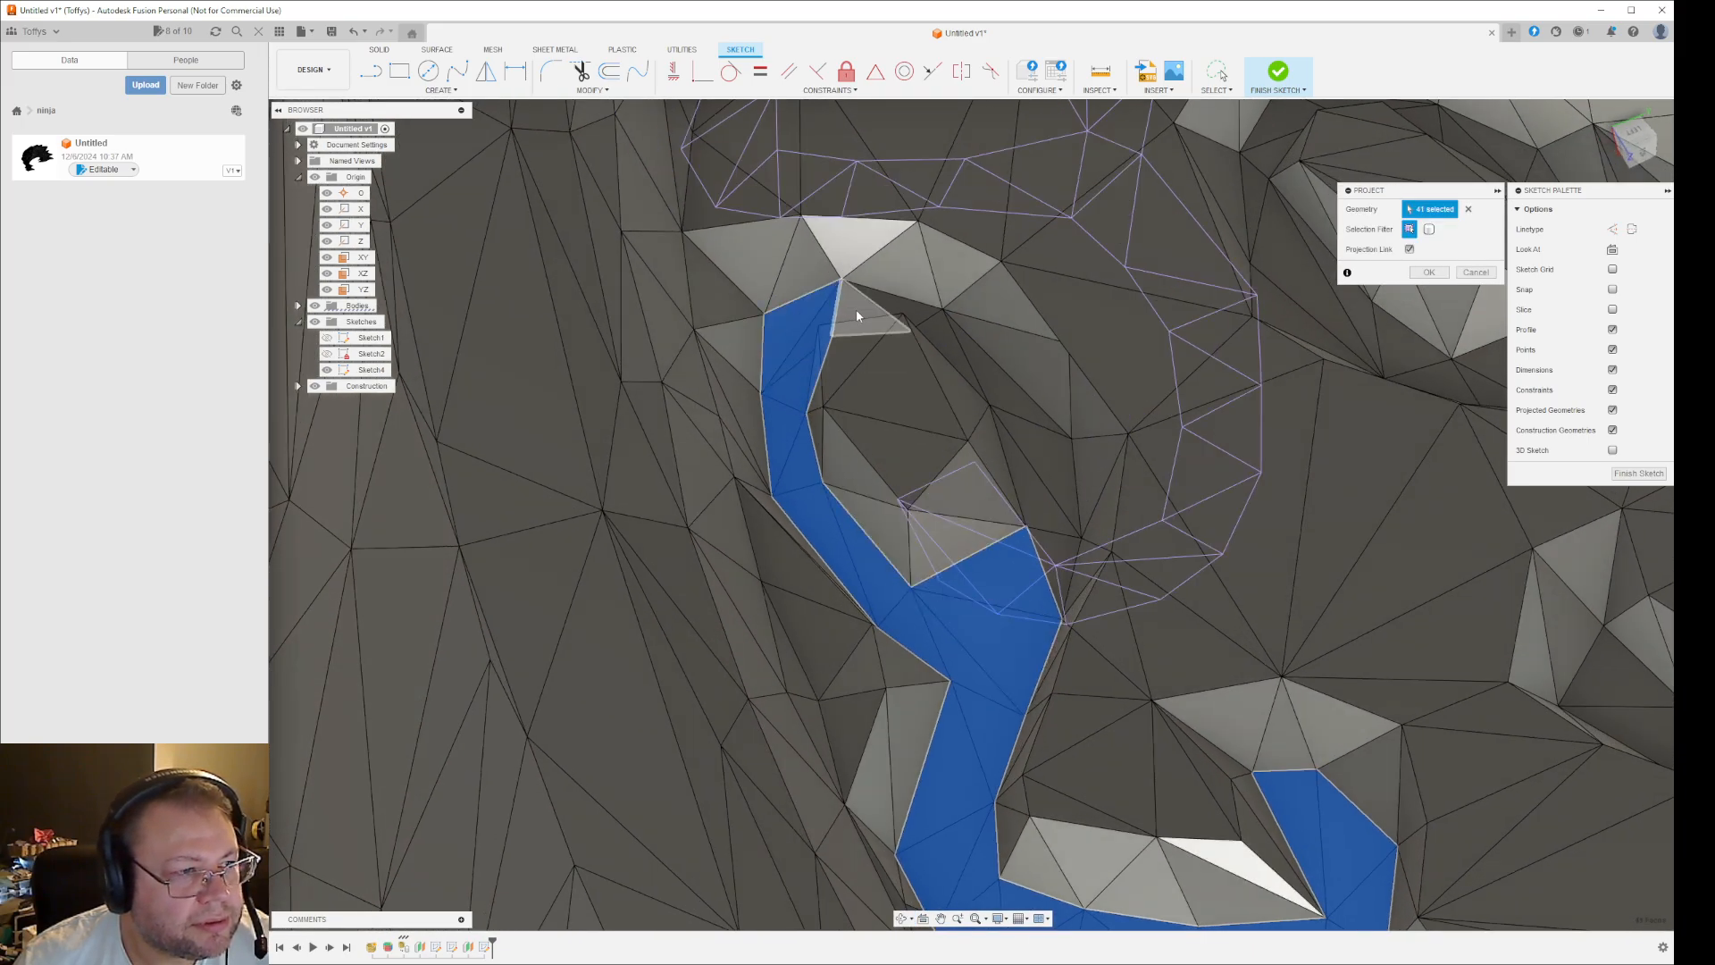
- Add the facets around the end of the right-hand lower loop and back along its inner side to the projection
left_click(856, 309)
left_click(892, 303)
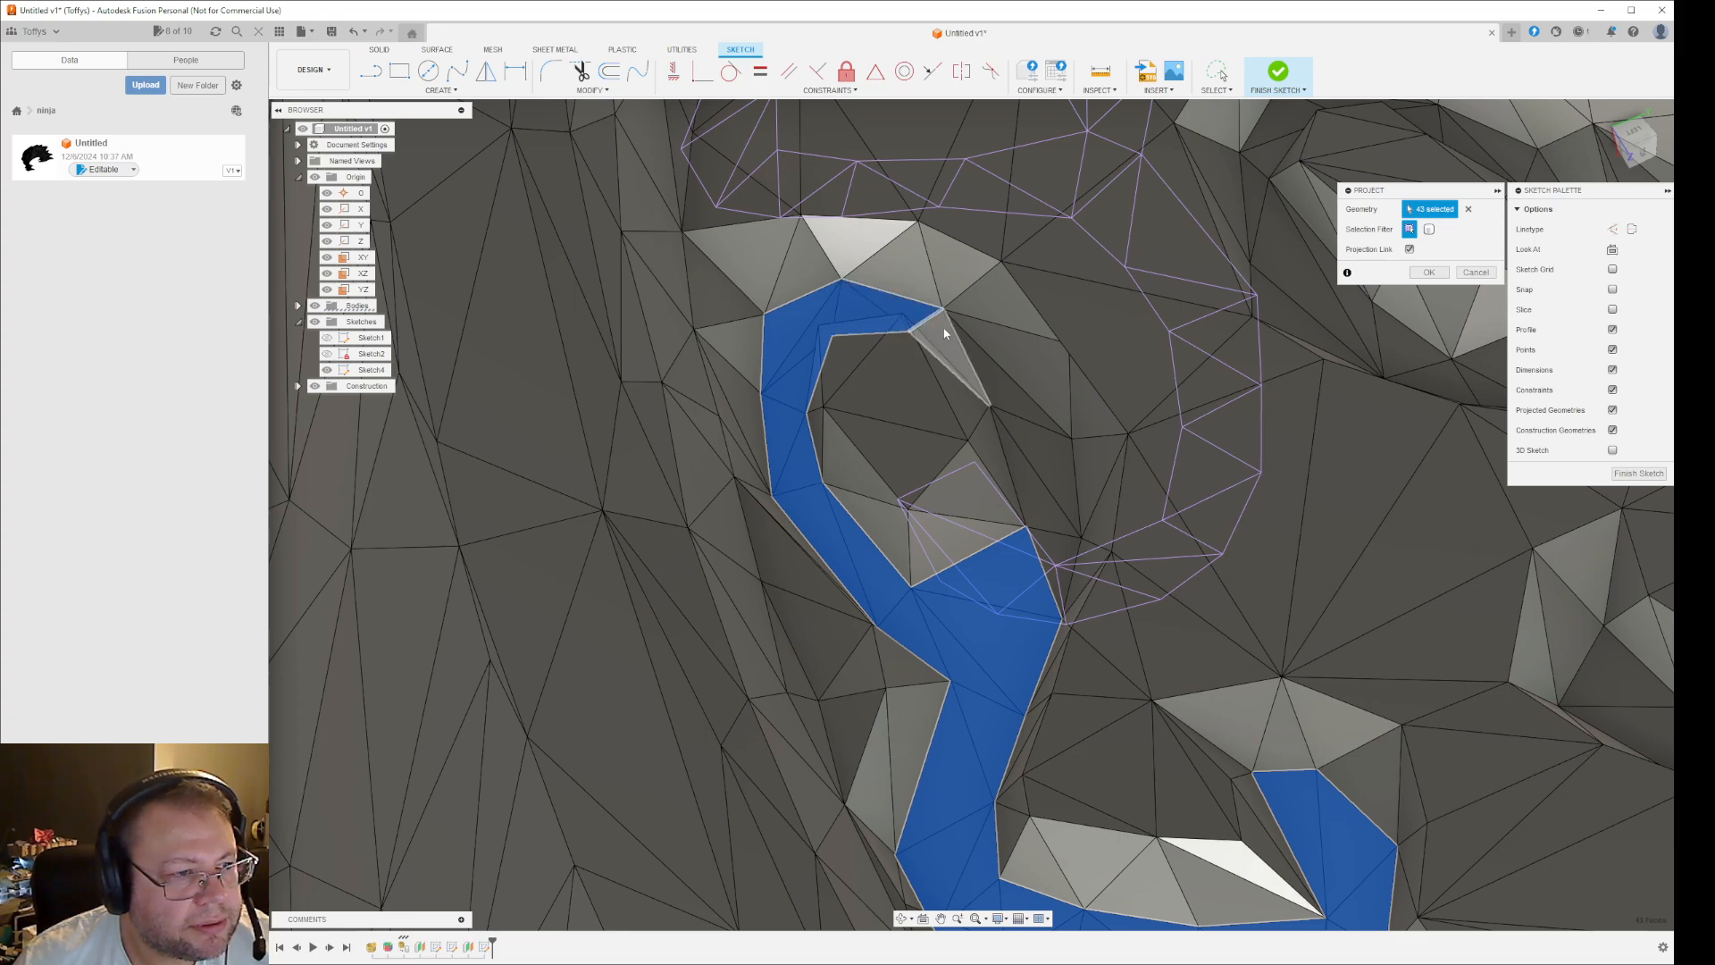
left_click(946, 334)
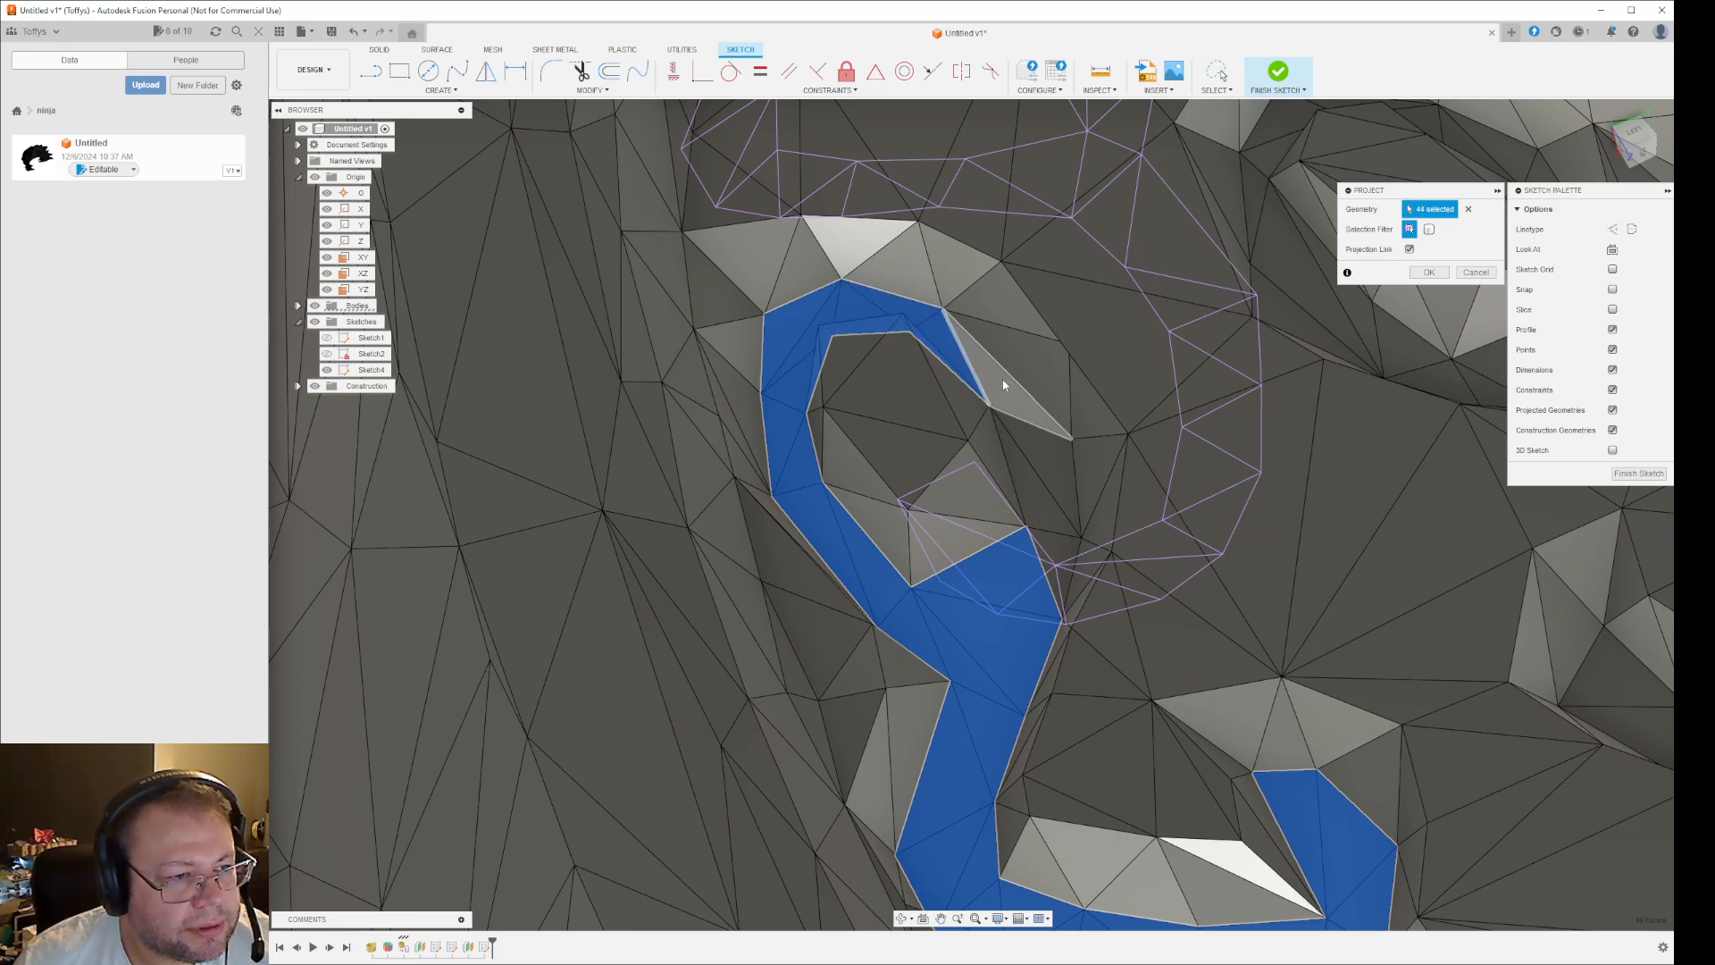
left_click(992, 362)
middle_click_drag(1217, 701, 1149, 556, "shift")
left_click(1131, 523)
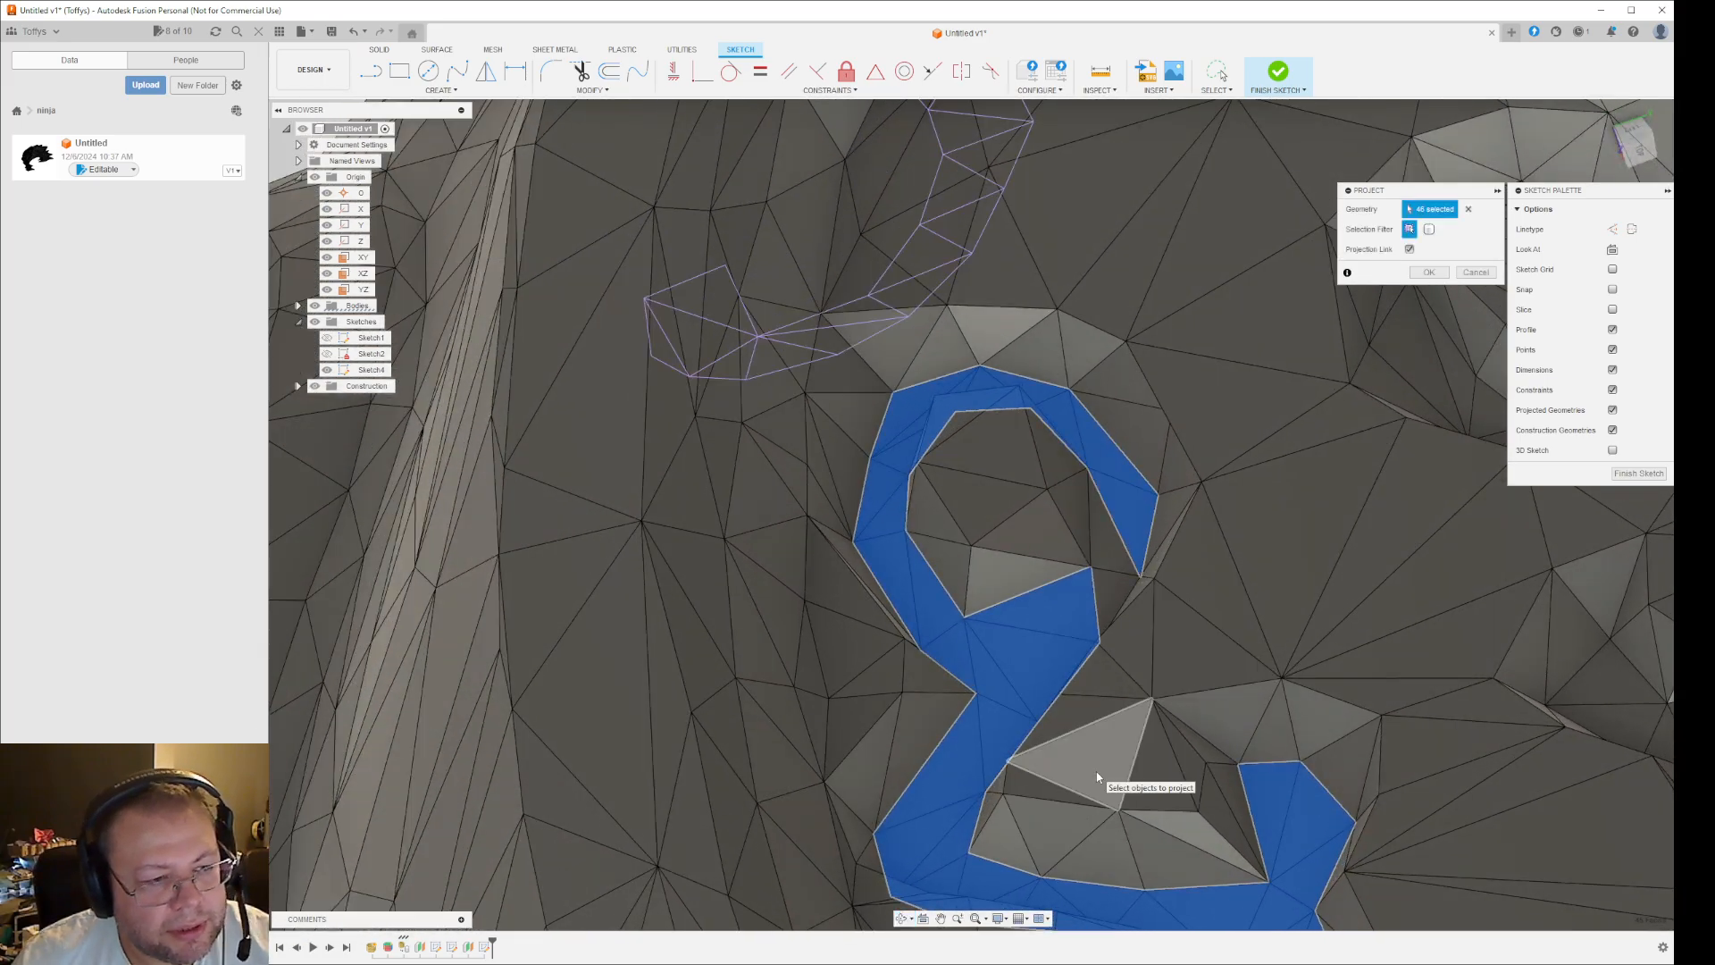
- Try to add the facets along the bottom and inner side of the left-hand scroll groove's lower loop to the projection
middle_click_drag(1181, 771, 1414, 681, "shift")
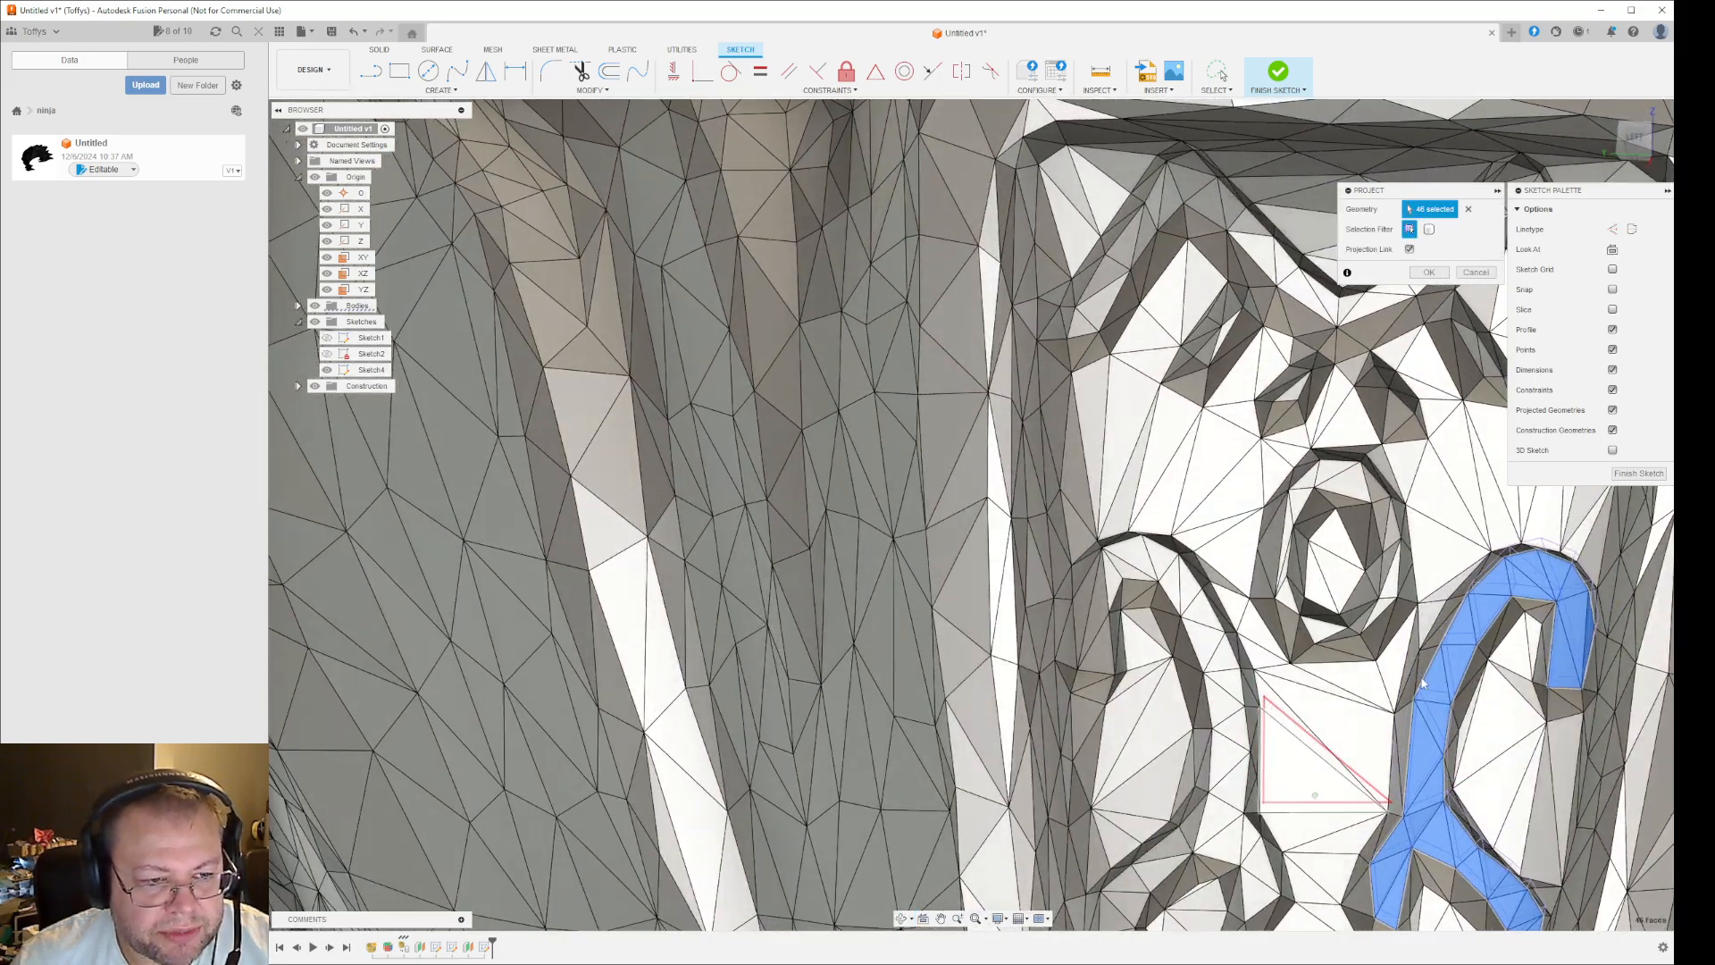
scroll(1332, 662, "up", 5)
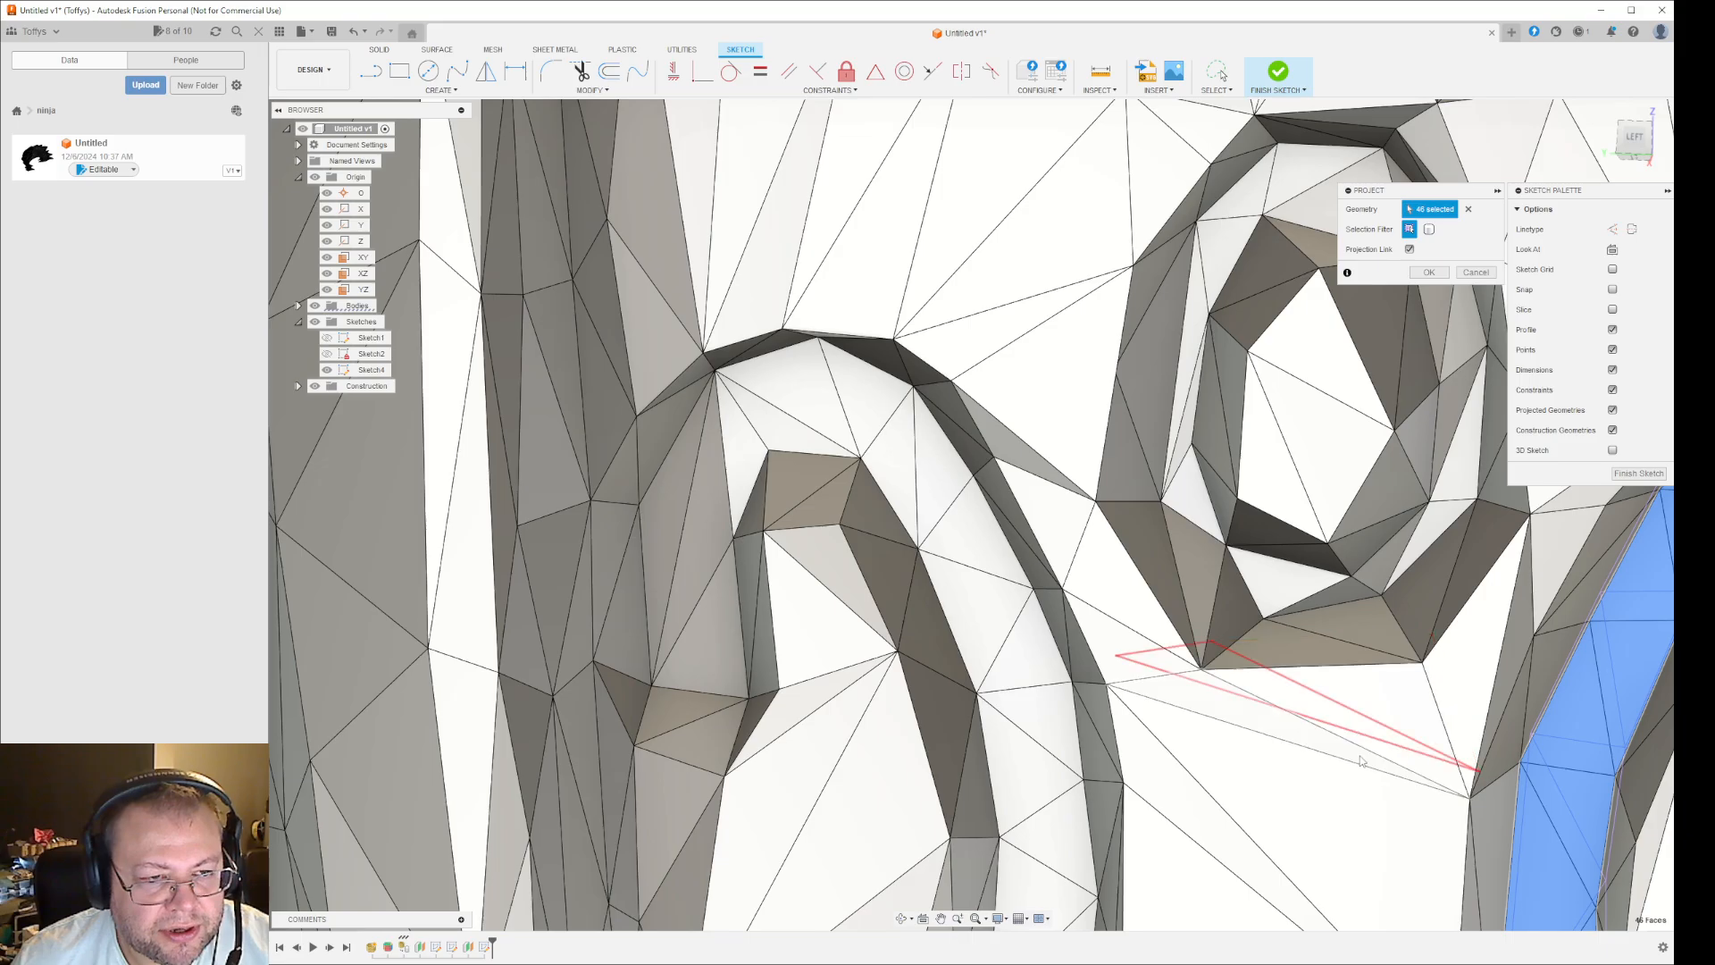
scroll(1358, 760, "down", 5)
middle_click_drag(1405, 793, 1403, 794, "shift")
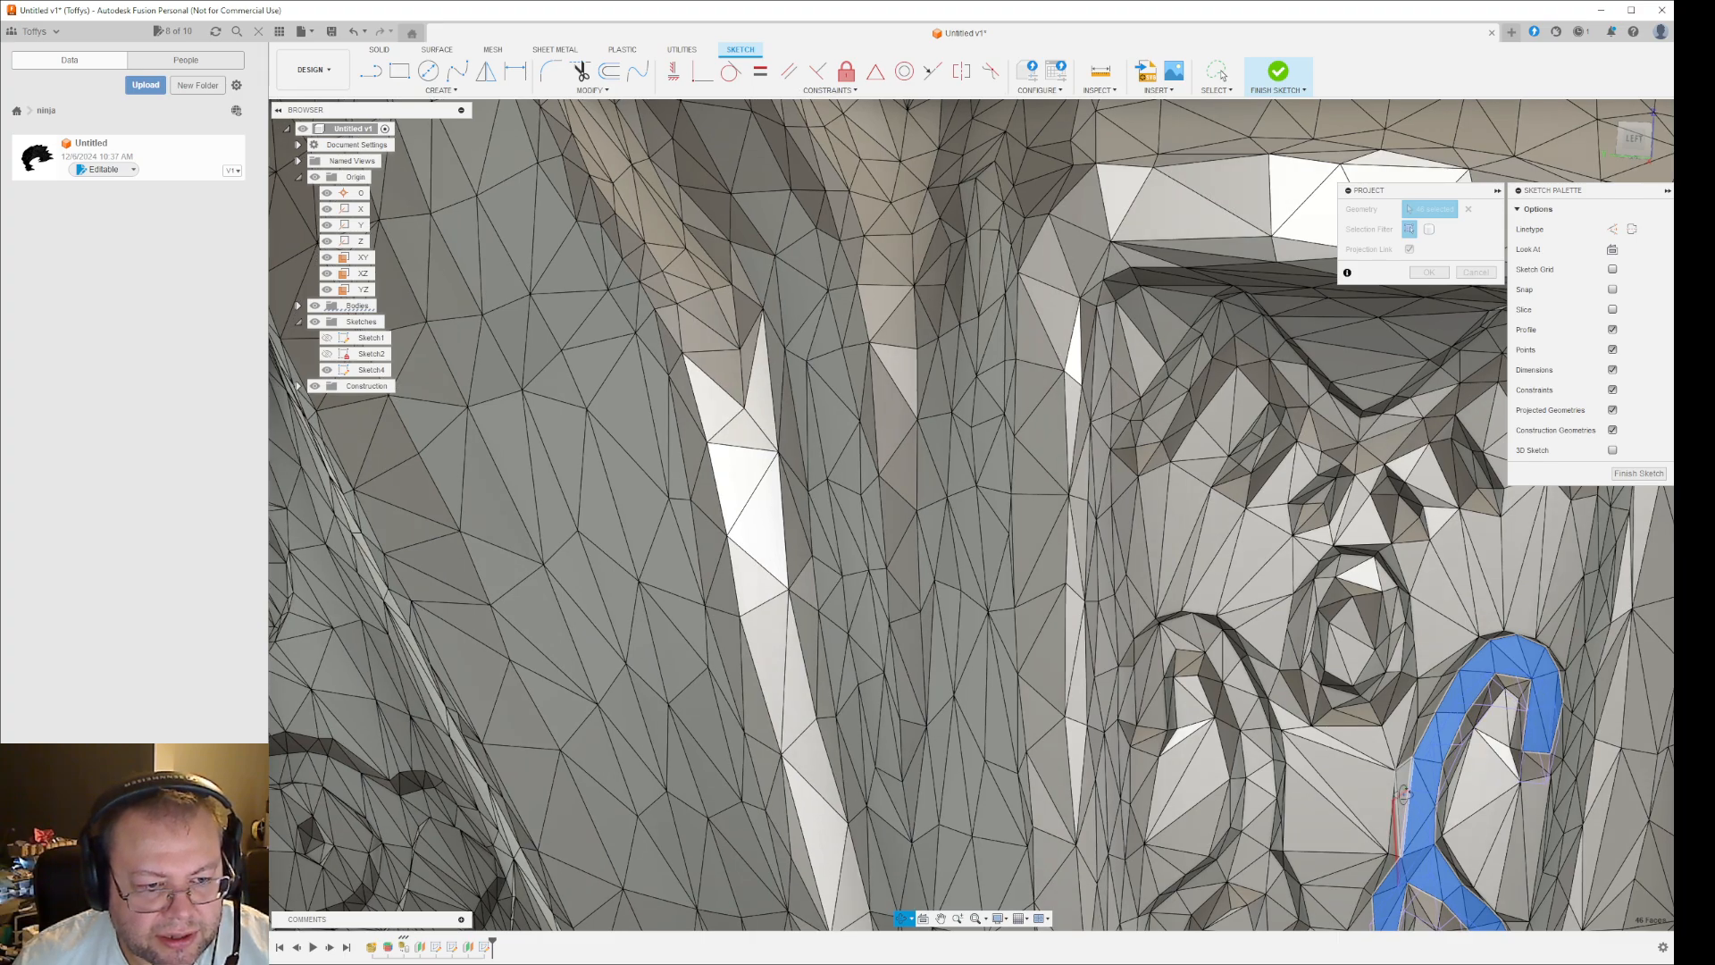
mouse_move(1404, 793)
middle_mouse_down("shift")
mouse_move(1405, 736)
mouse_move(1427, 756)
mouse_move(1349, 792)
mouse_move(1383, 774)
mouse_move(1323, 777)
mouse_move(1286, 804)
middle_mouse_up("shift")
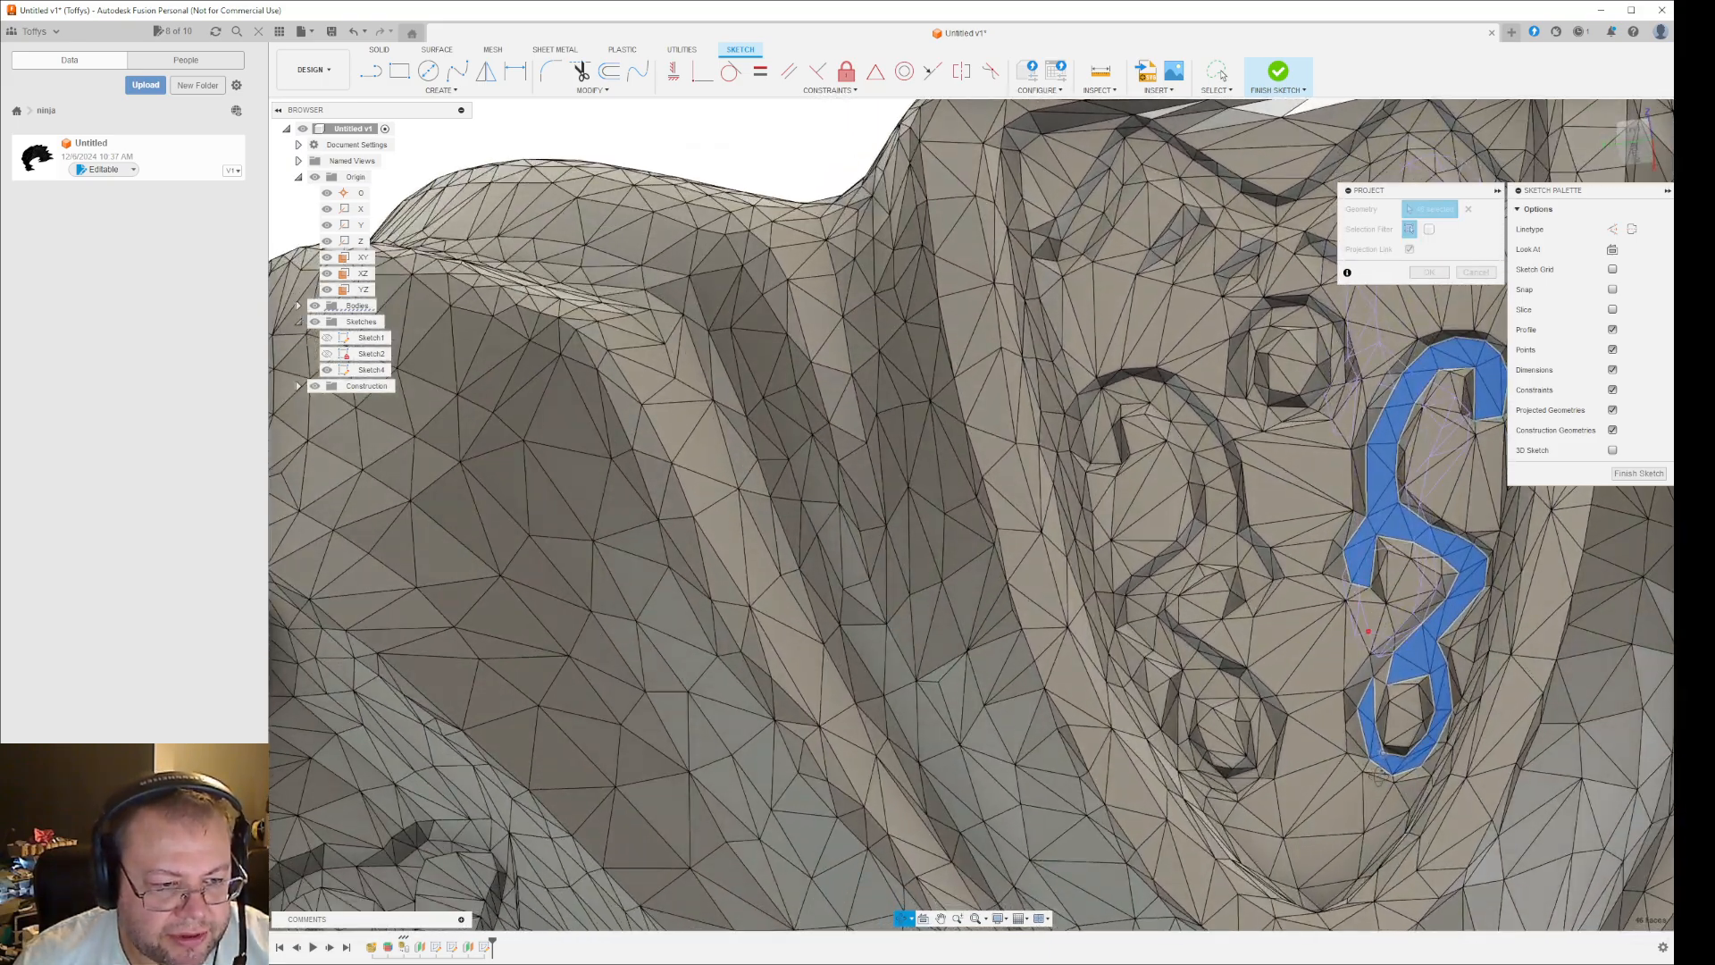
left_click(1254, 779)
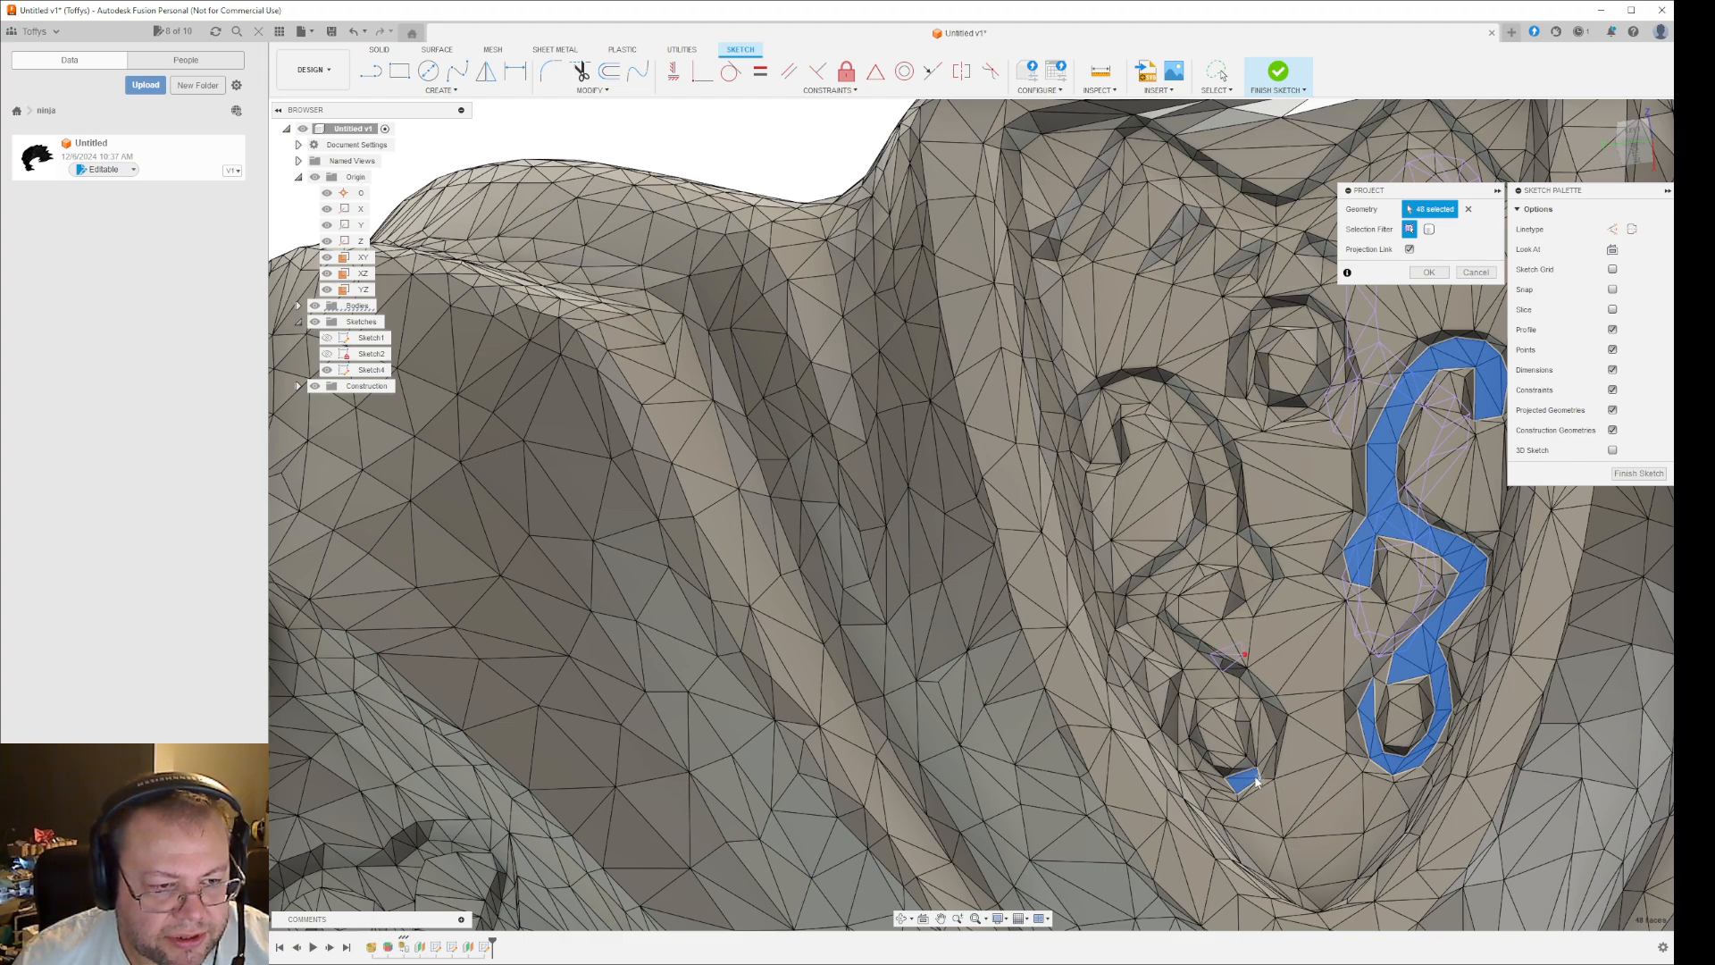
scroll(1254, 783, "up", 3)
left_click(1268, 762)
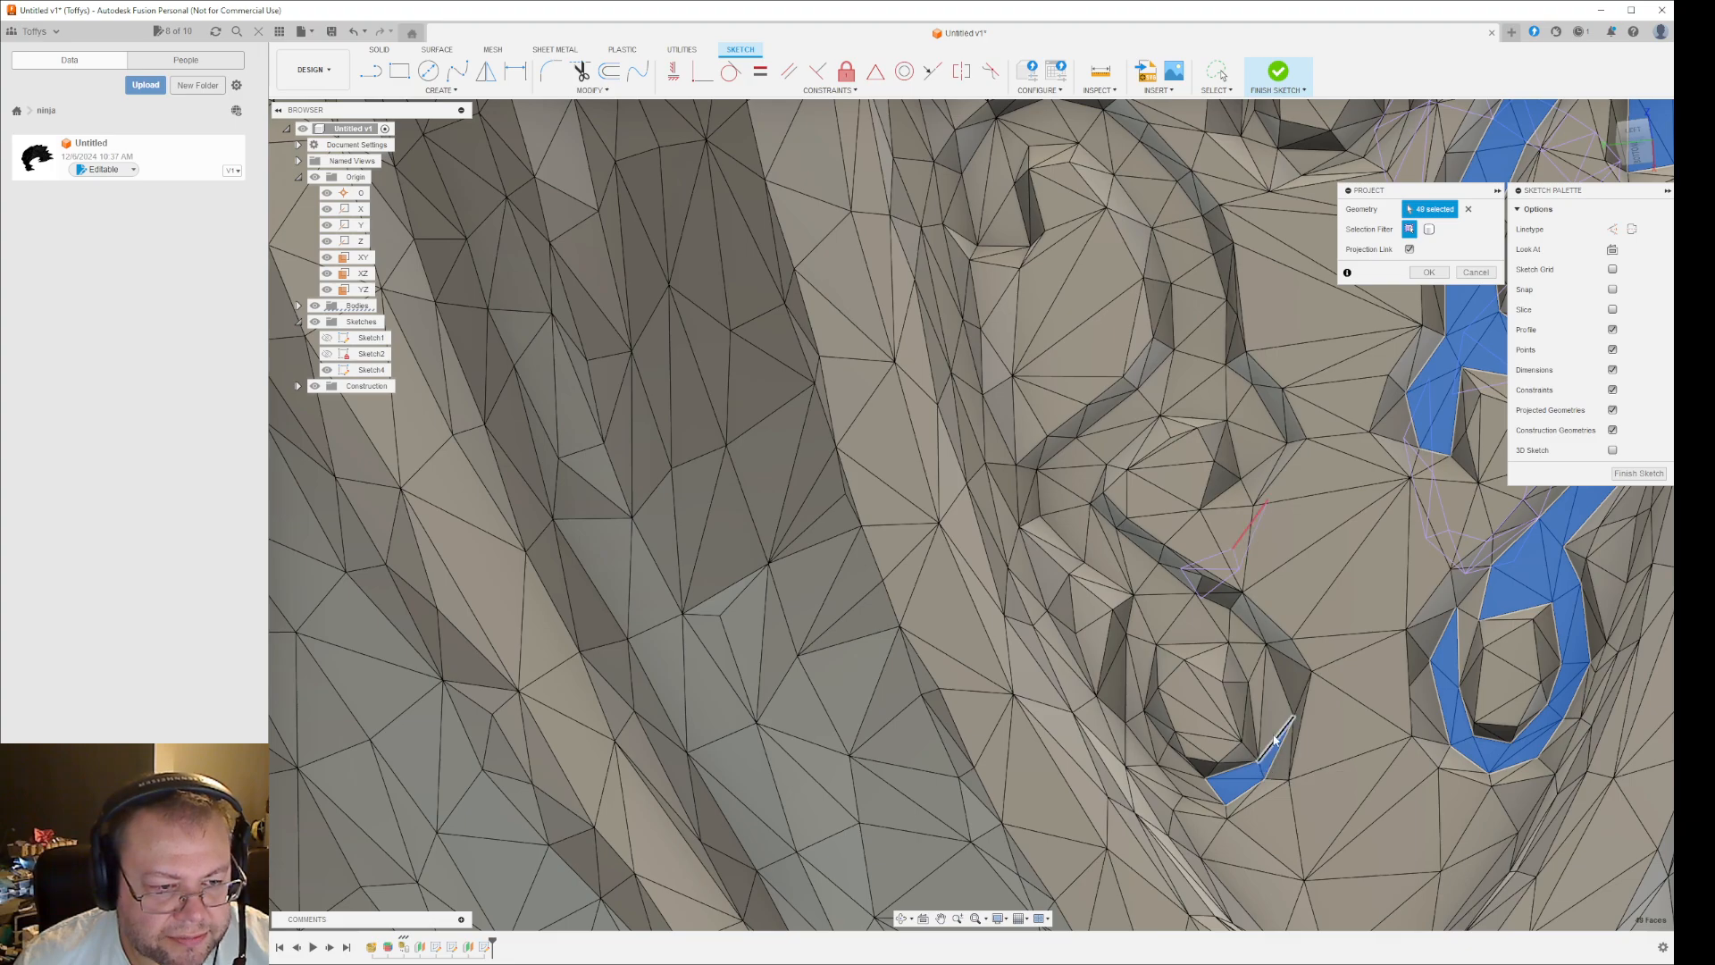
left_click(1273, 715)
left_click(1260, 693)
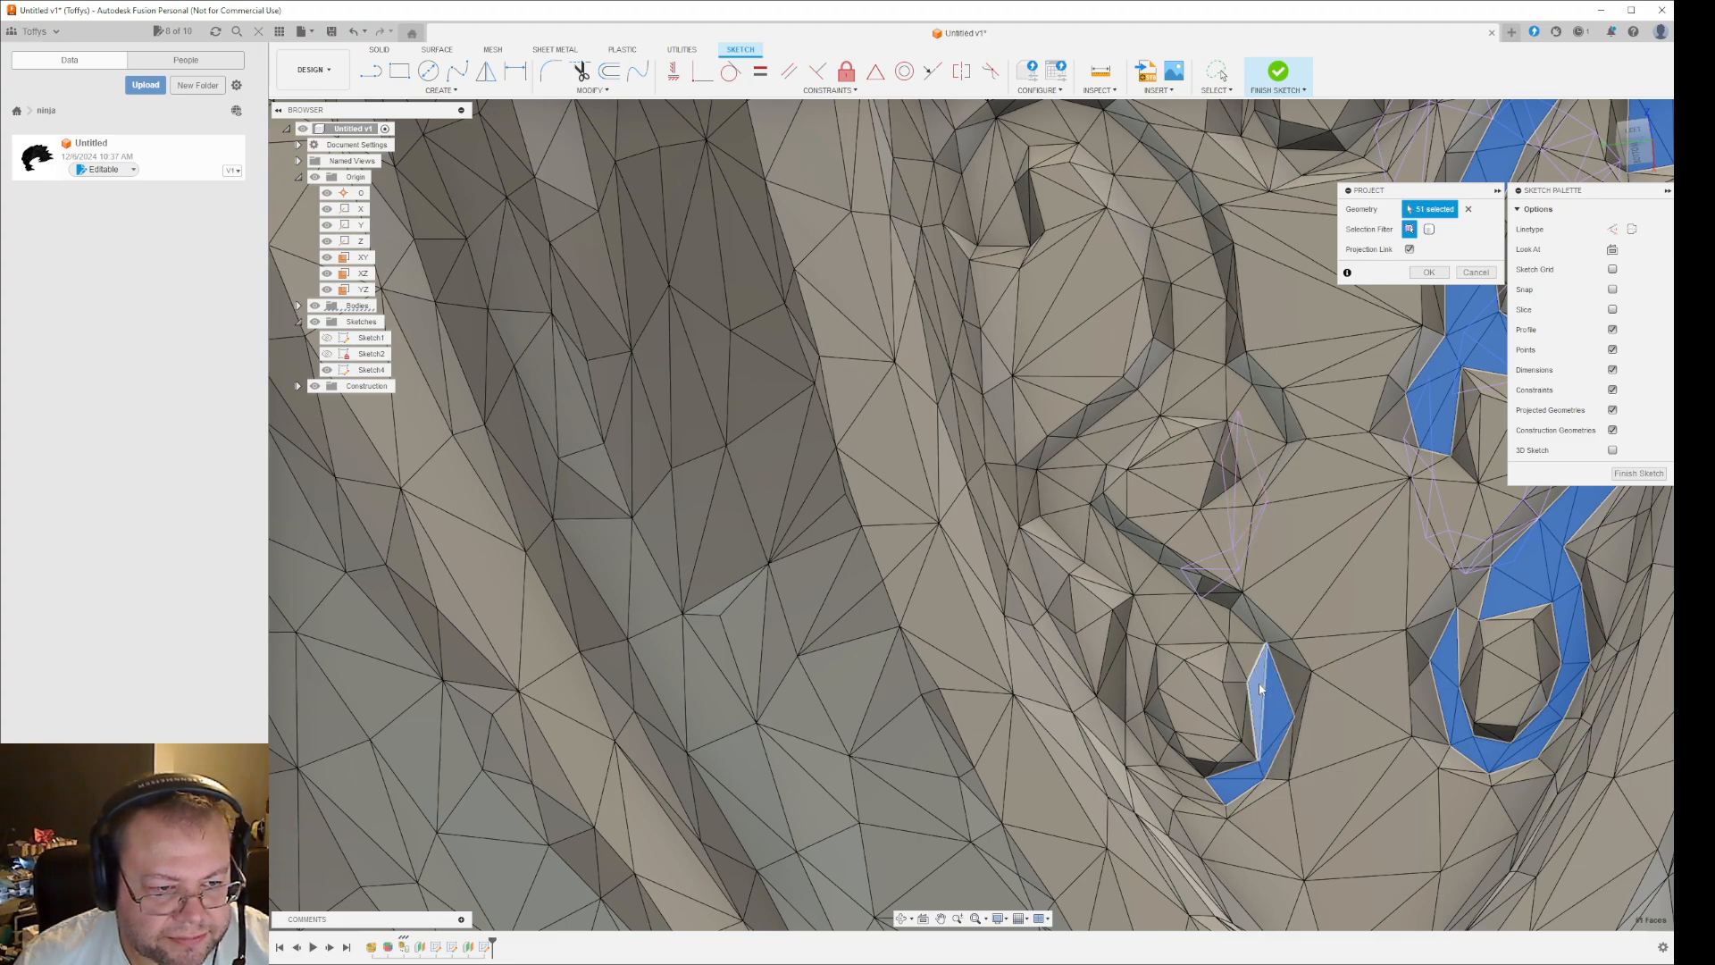
left_click(1250, 658)
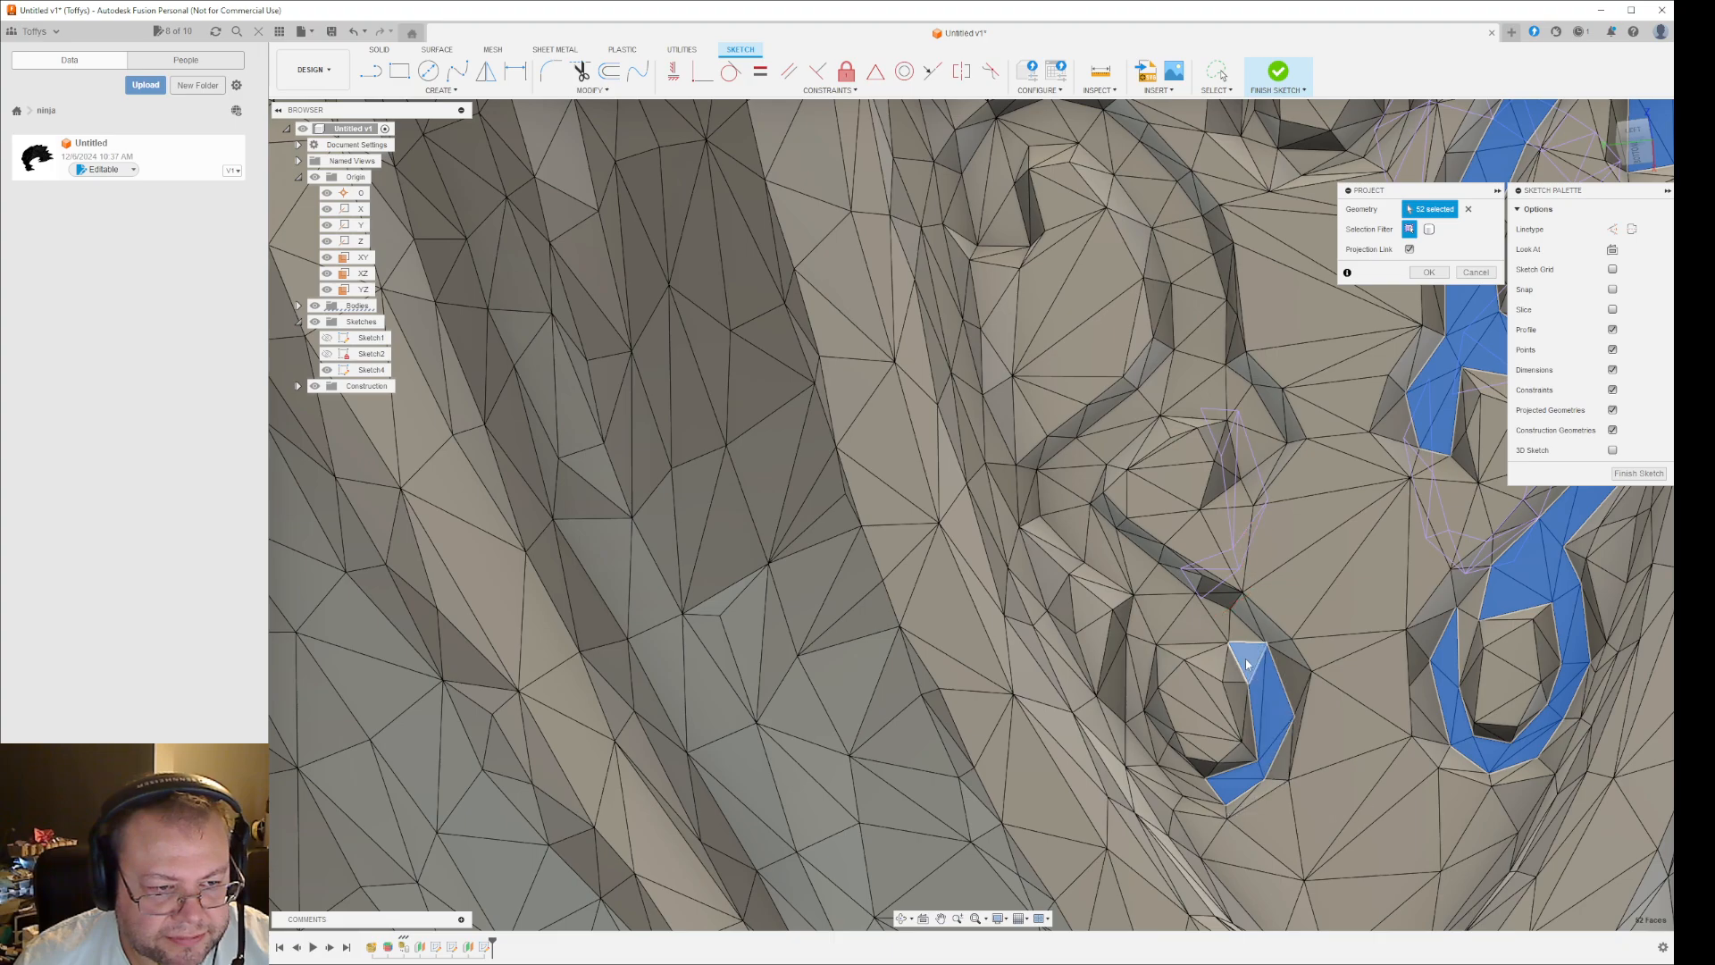
- Remove the left-hand lower loop's facets from the projection selection
scroll(1242, 640, "down", 5)
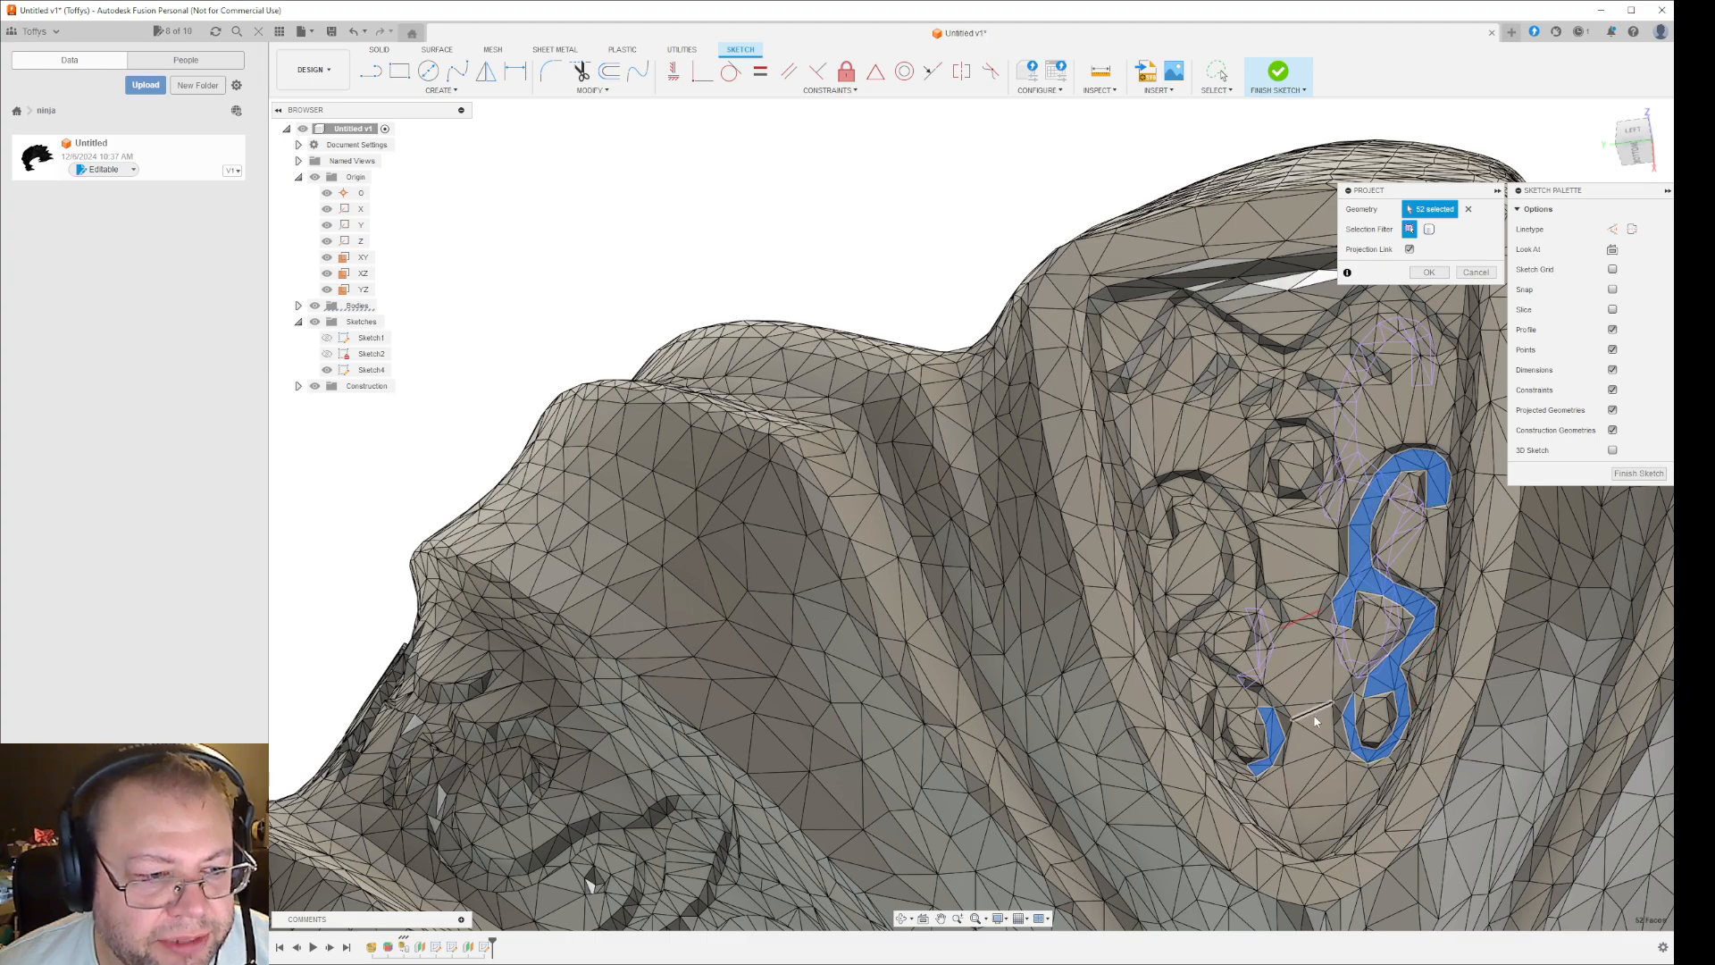
scroll(1256, 774, "up", 4)
left_click(1268, 770)
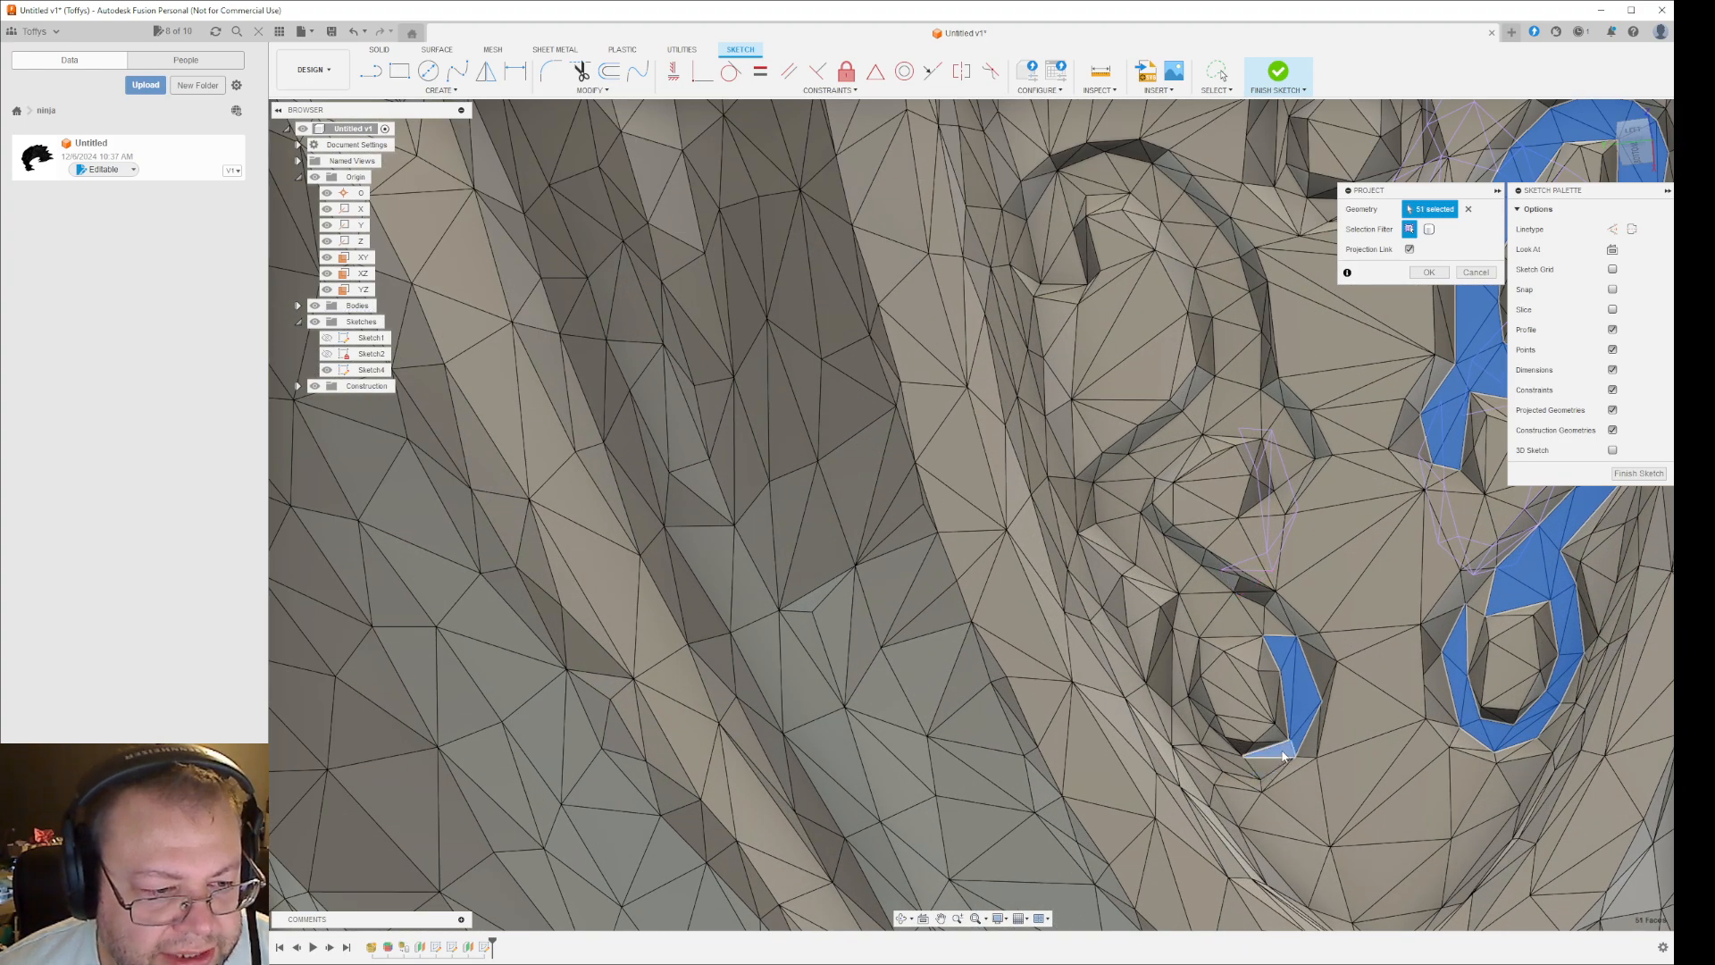
left_click(1300, 742)
scroll(1295, 746, "up", 3)
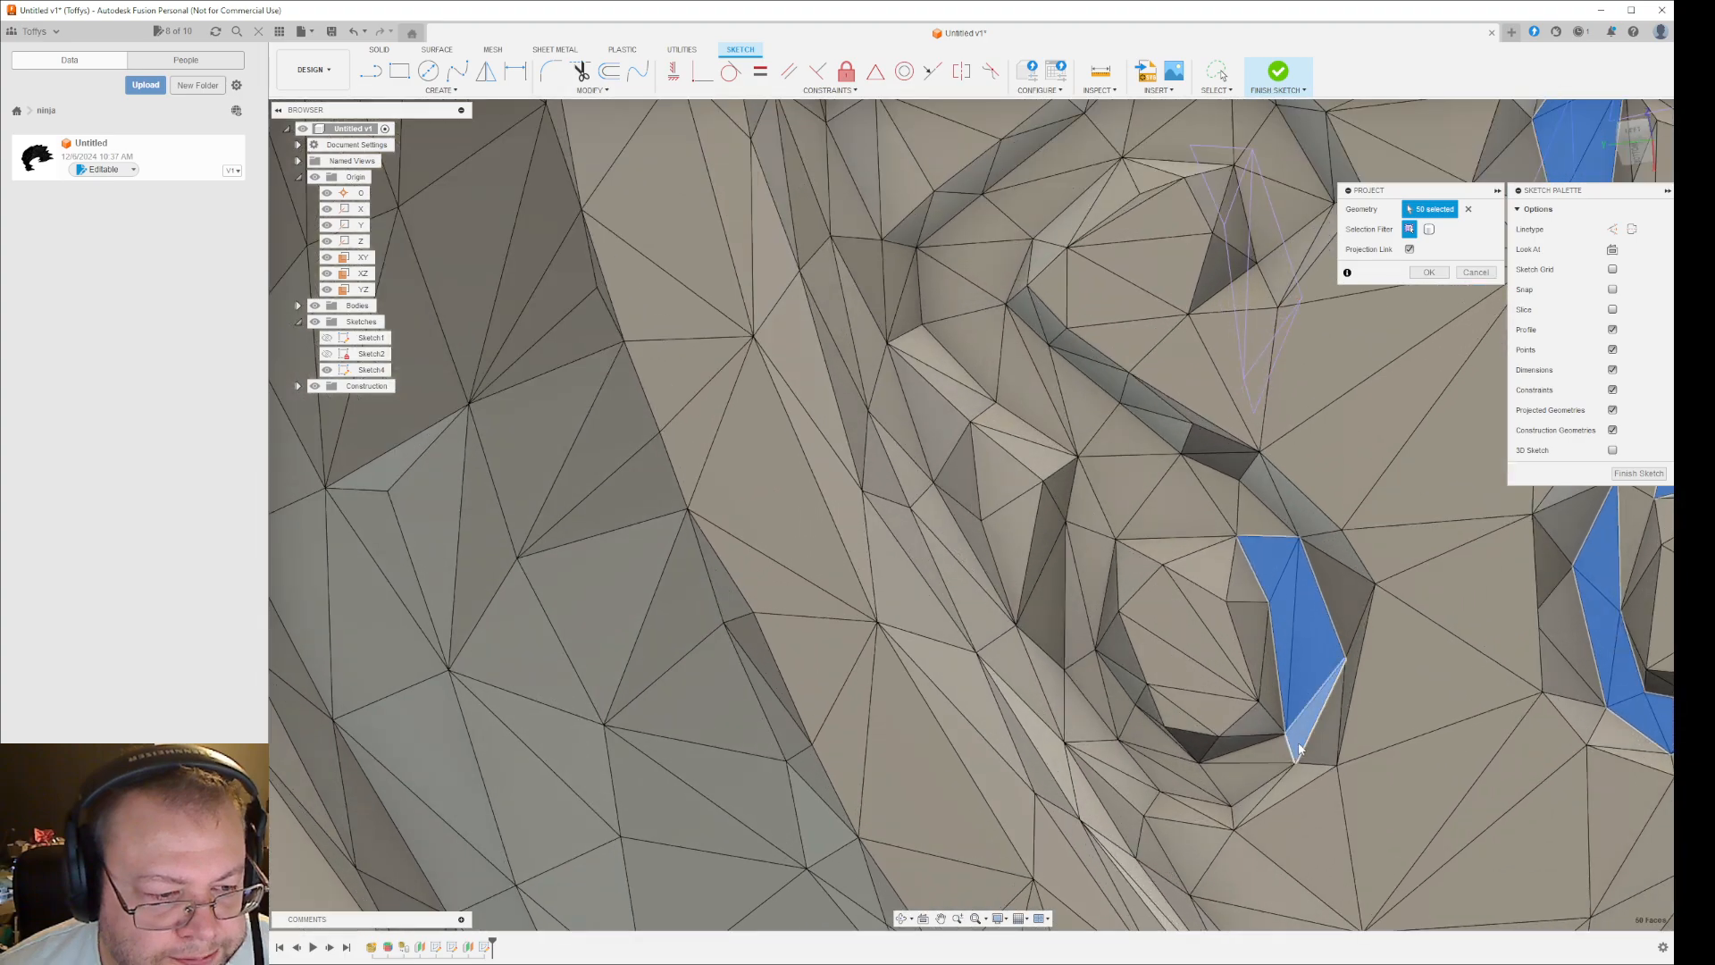
left_click(1302, 681)
left_click(1283, 623)
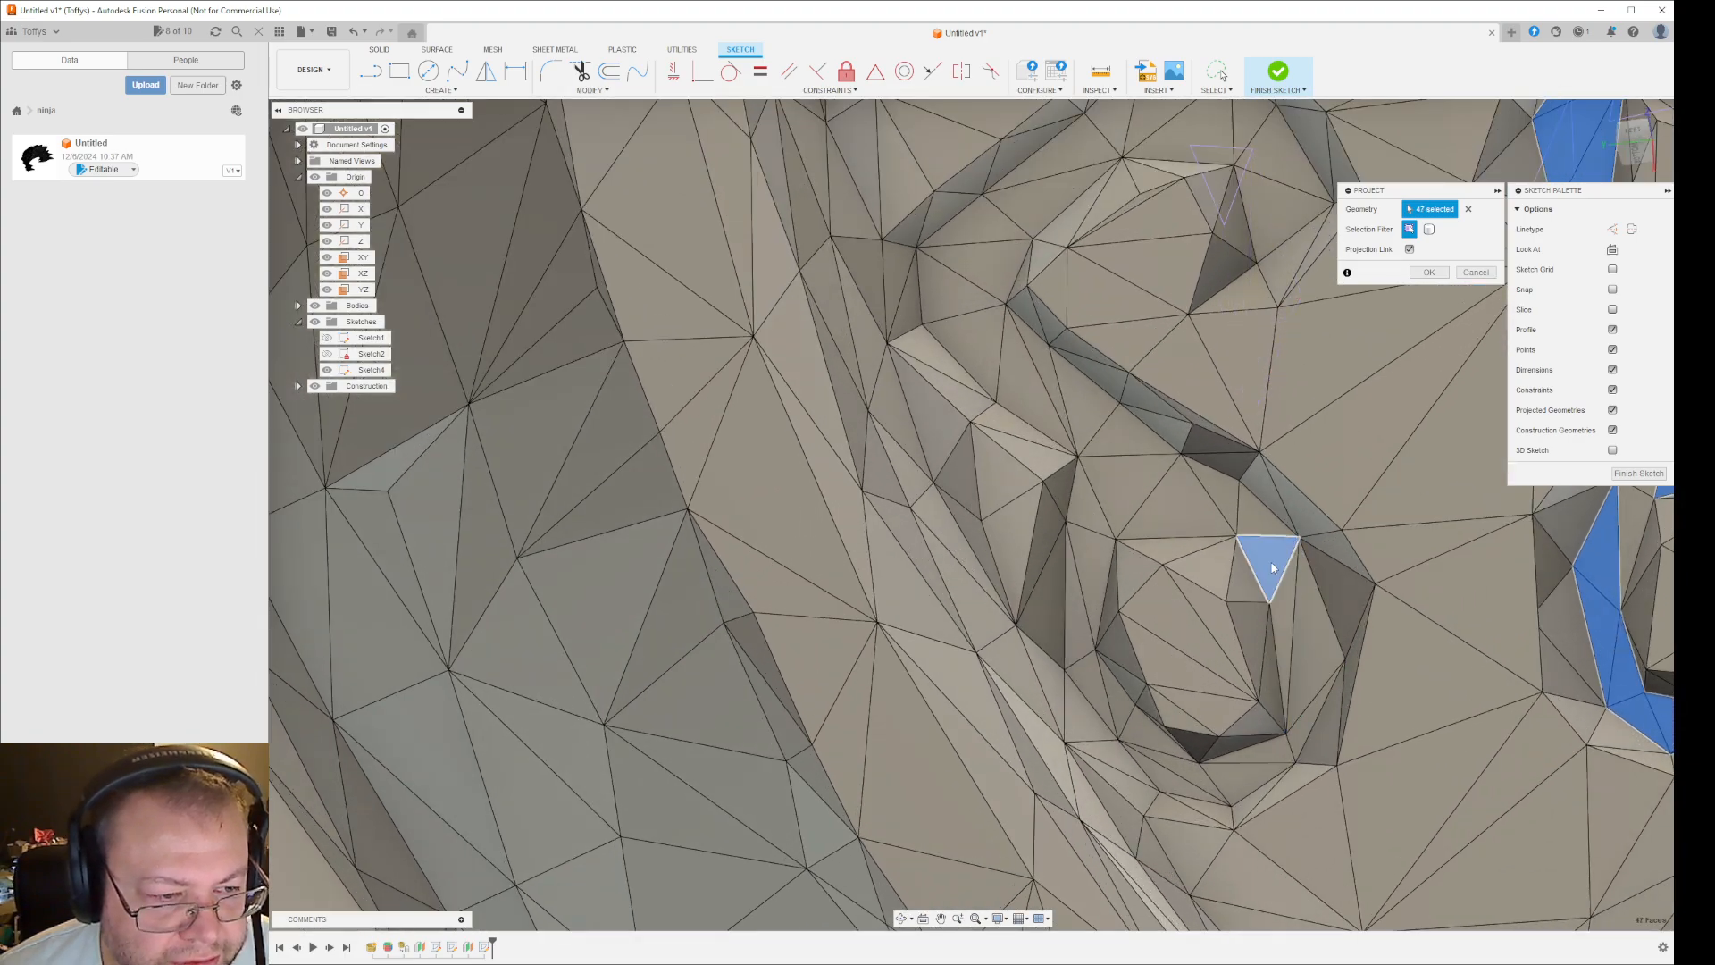
left_click(1275, 566)
- Add the facets along the outer arm of the peaked groove above the right-hand scroll to the projection
scroll(1401, 720, "down", 3)
scroll(1430, 715, "down", 6)
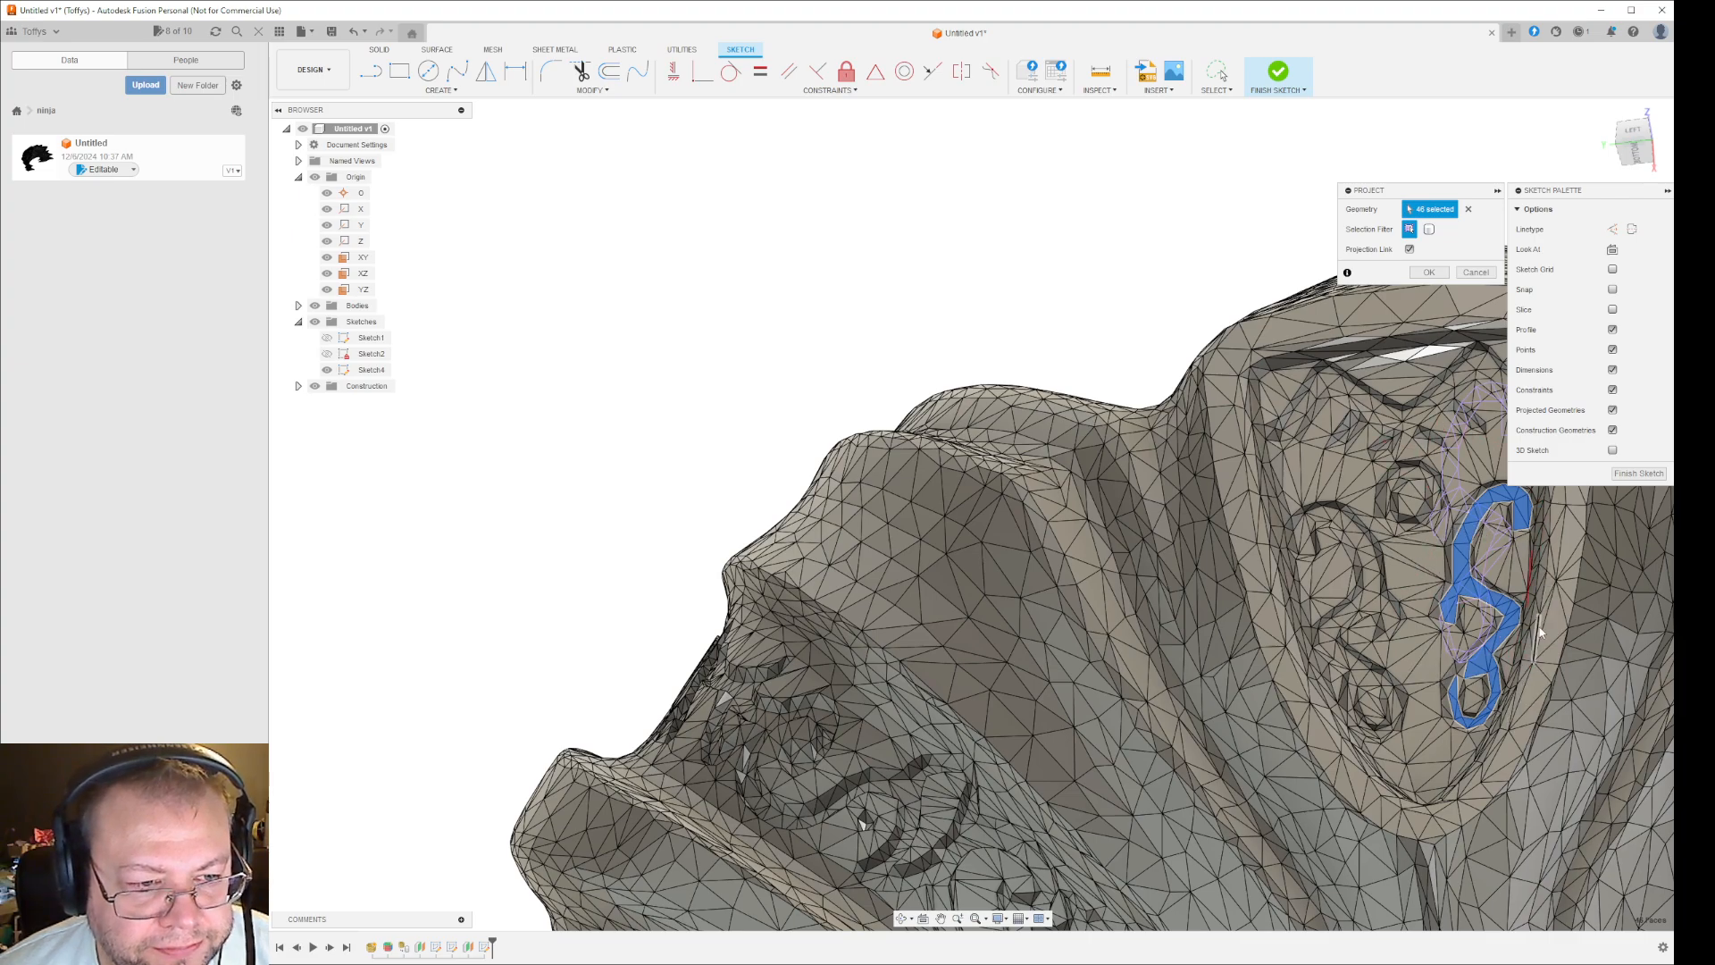
mouse_move(1517, 671)
middle_mouse_down("shift")
mouse_move(1551, 676)
mouse_move(1538, 616)
mouse_move(1538, 723)
mouse_move(1532, 701)
middle_mouse_up("shift")
scroll(1387, 423, "up", 3)
scroll(1387, 422, "up", 3)
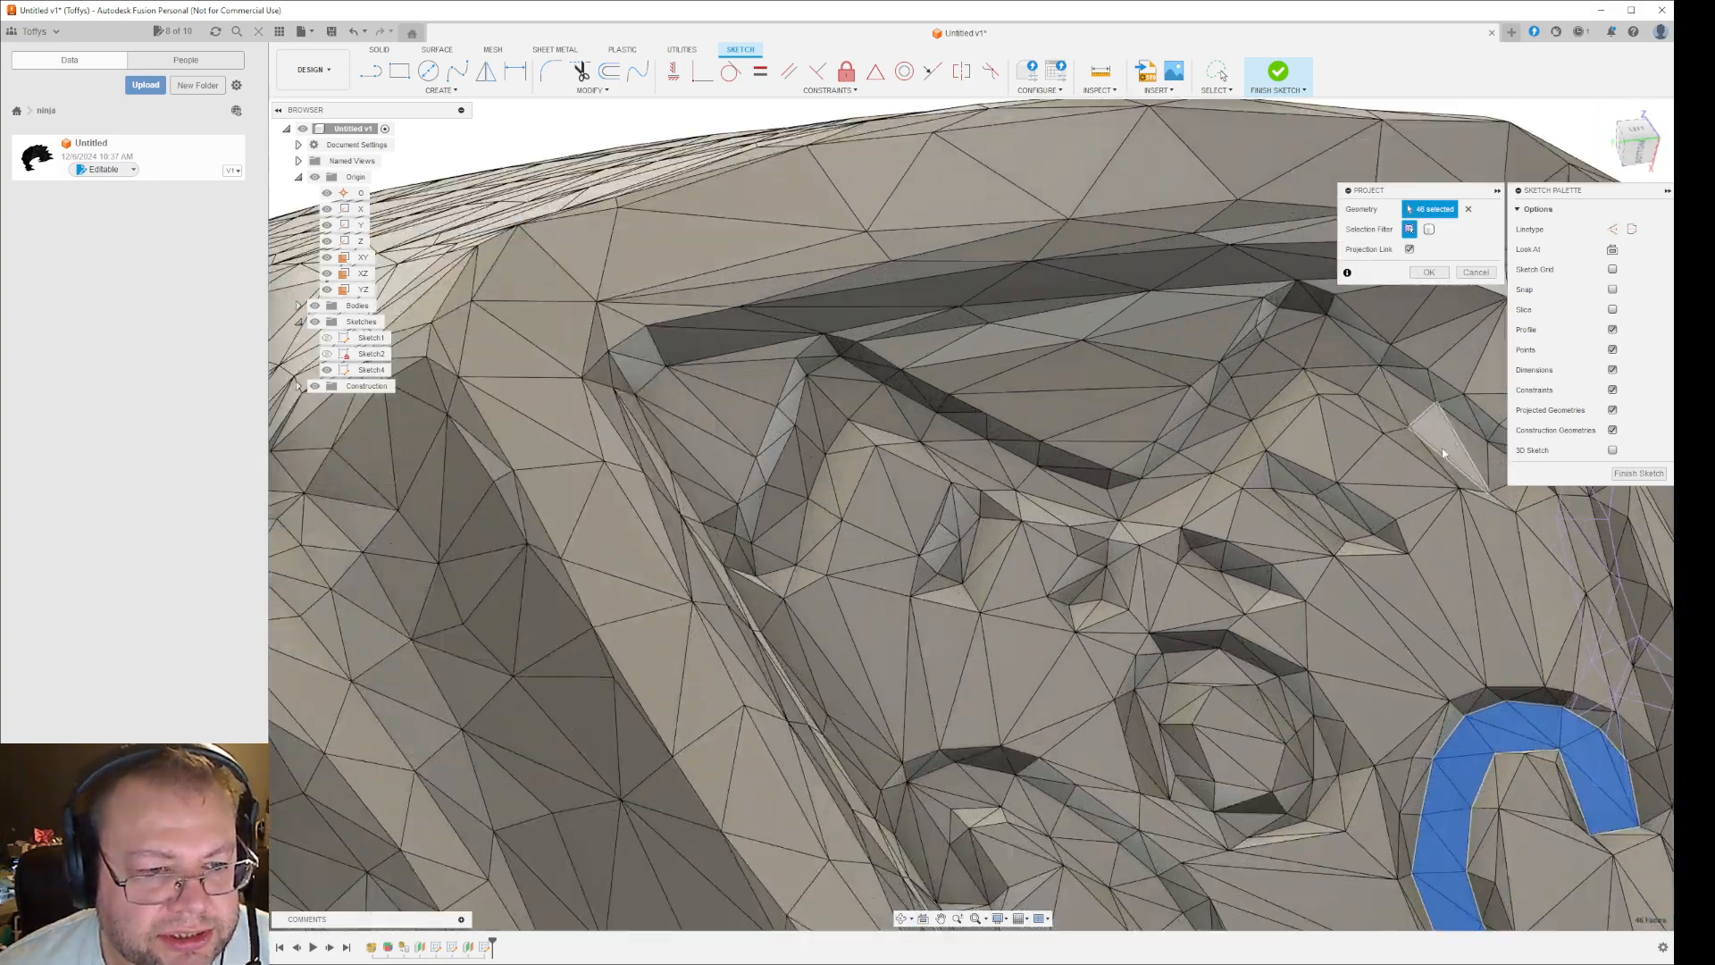
scroll(1497, 576, "down", 2)
mouse_move(1499, 552)
middle_mouse_down("shift")
mouse_move(1525, 561)
mouse_move(1501, 518)
middle_mouse_up("shift")
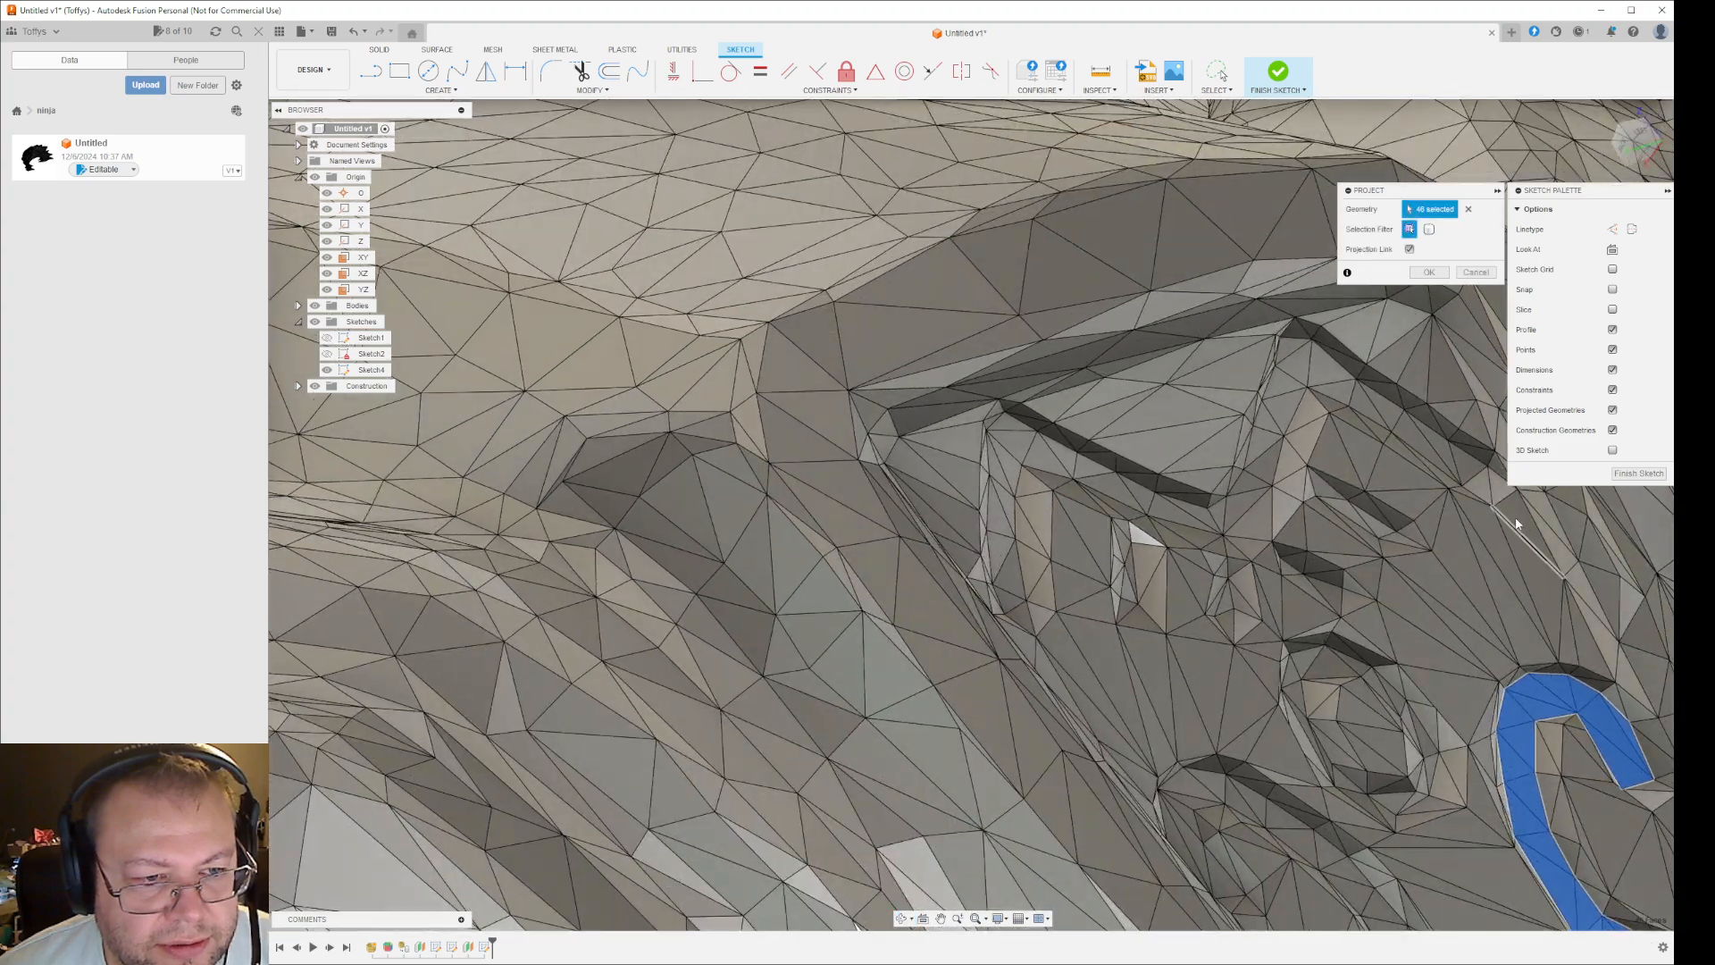
left_click(1432, 443)
left_click(1403, 425)
left_click(1370, 413)
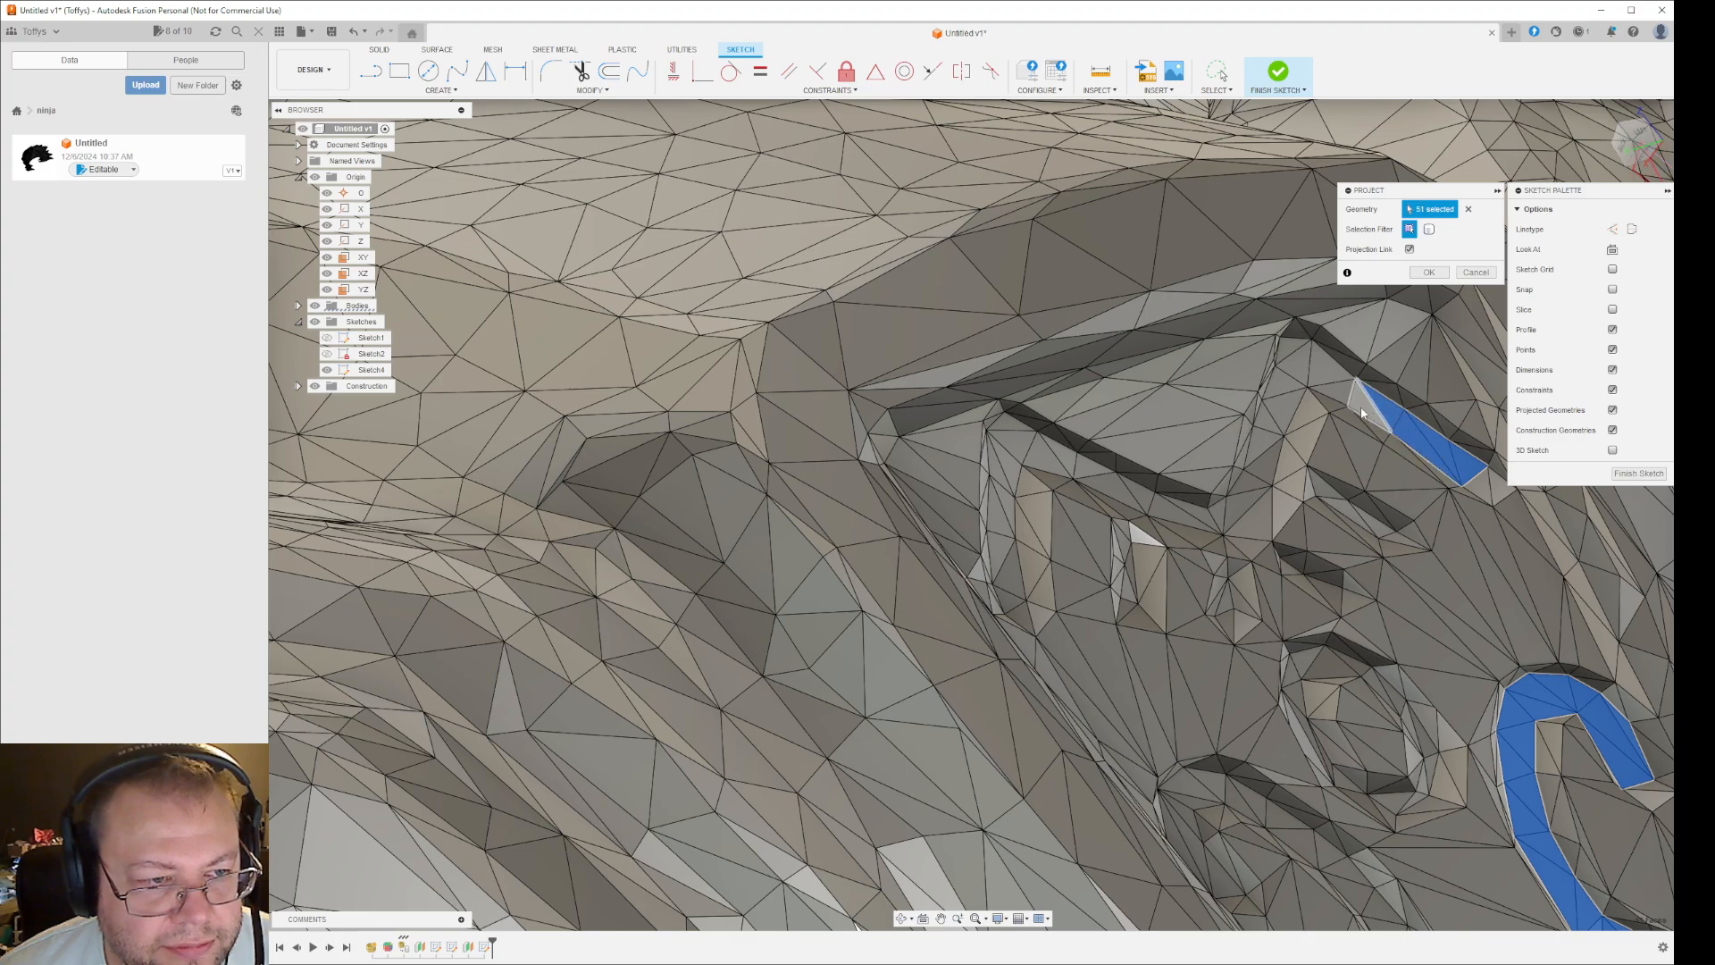
- Add the facets around the peak of the upper right-hand groove and down its inner arm to the projection
left_click(1361, 413)
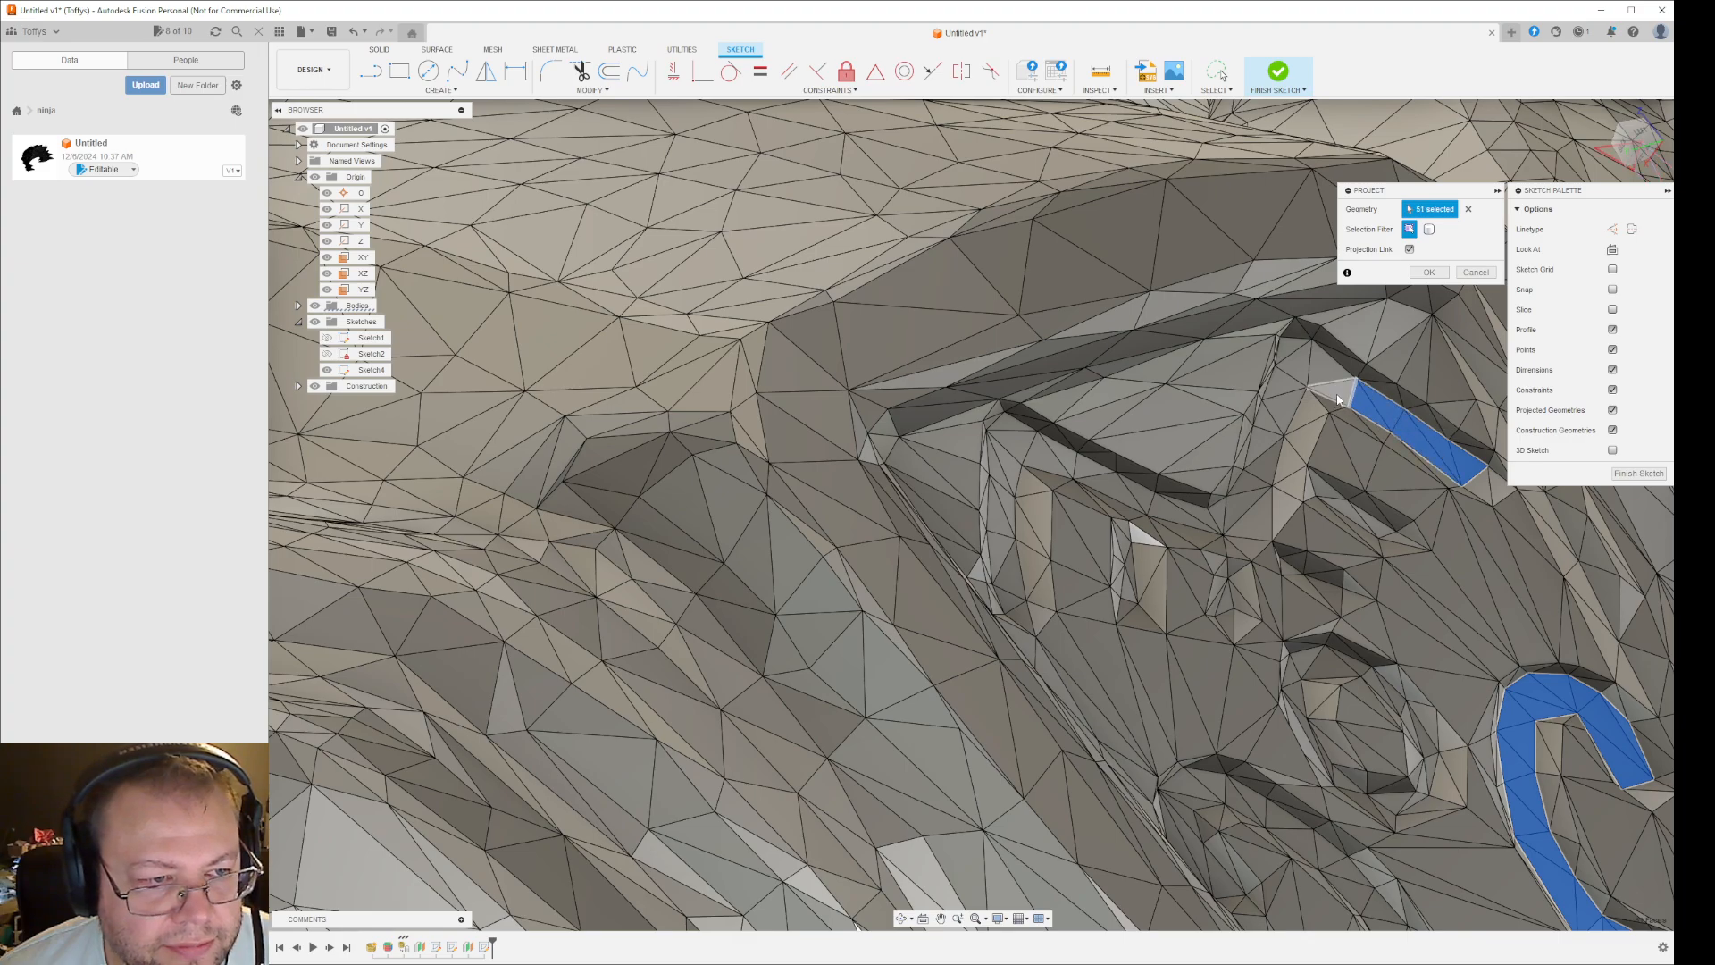
left_click(1293, 359)
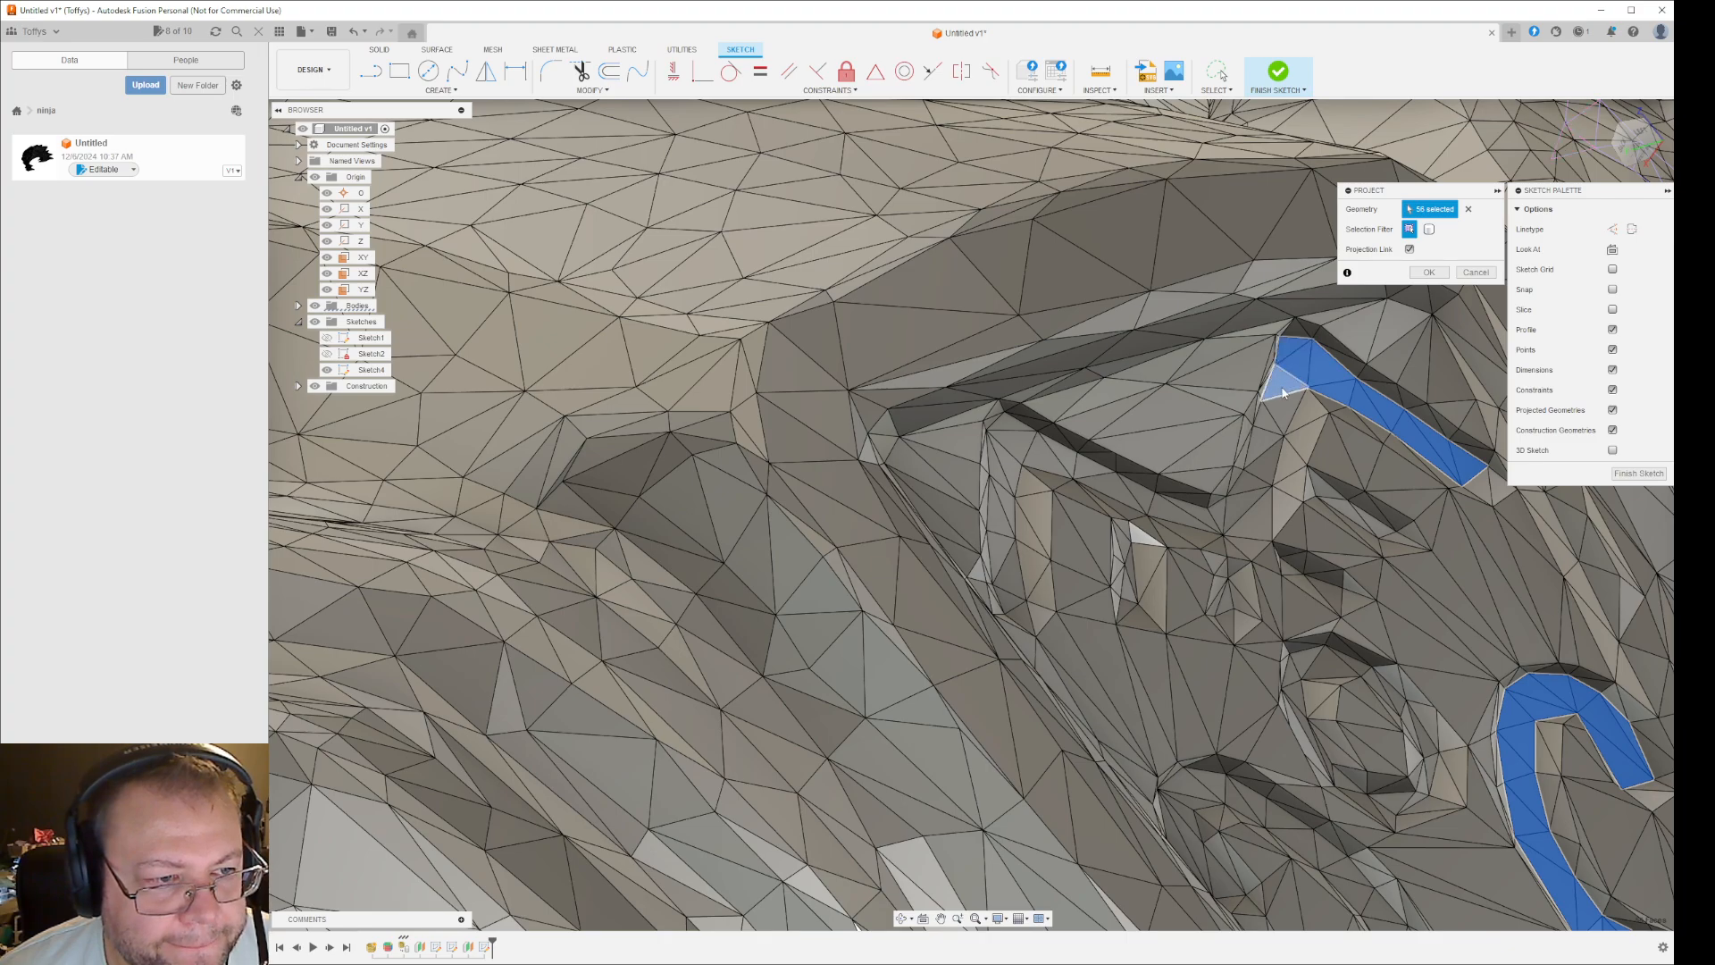
left_click(1278, 424)
left_click(1269, 427)
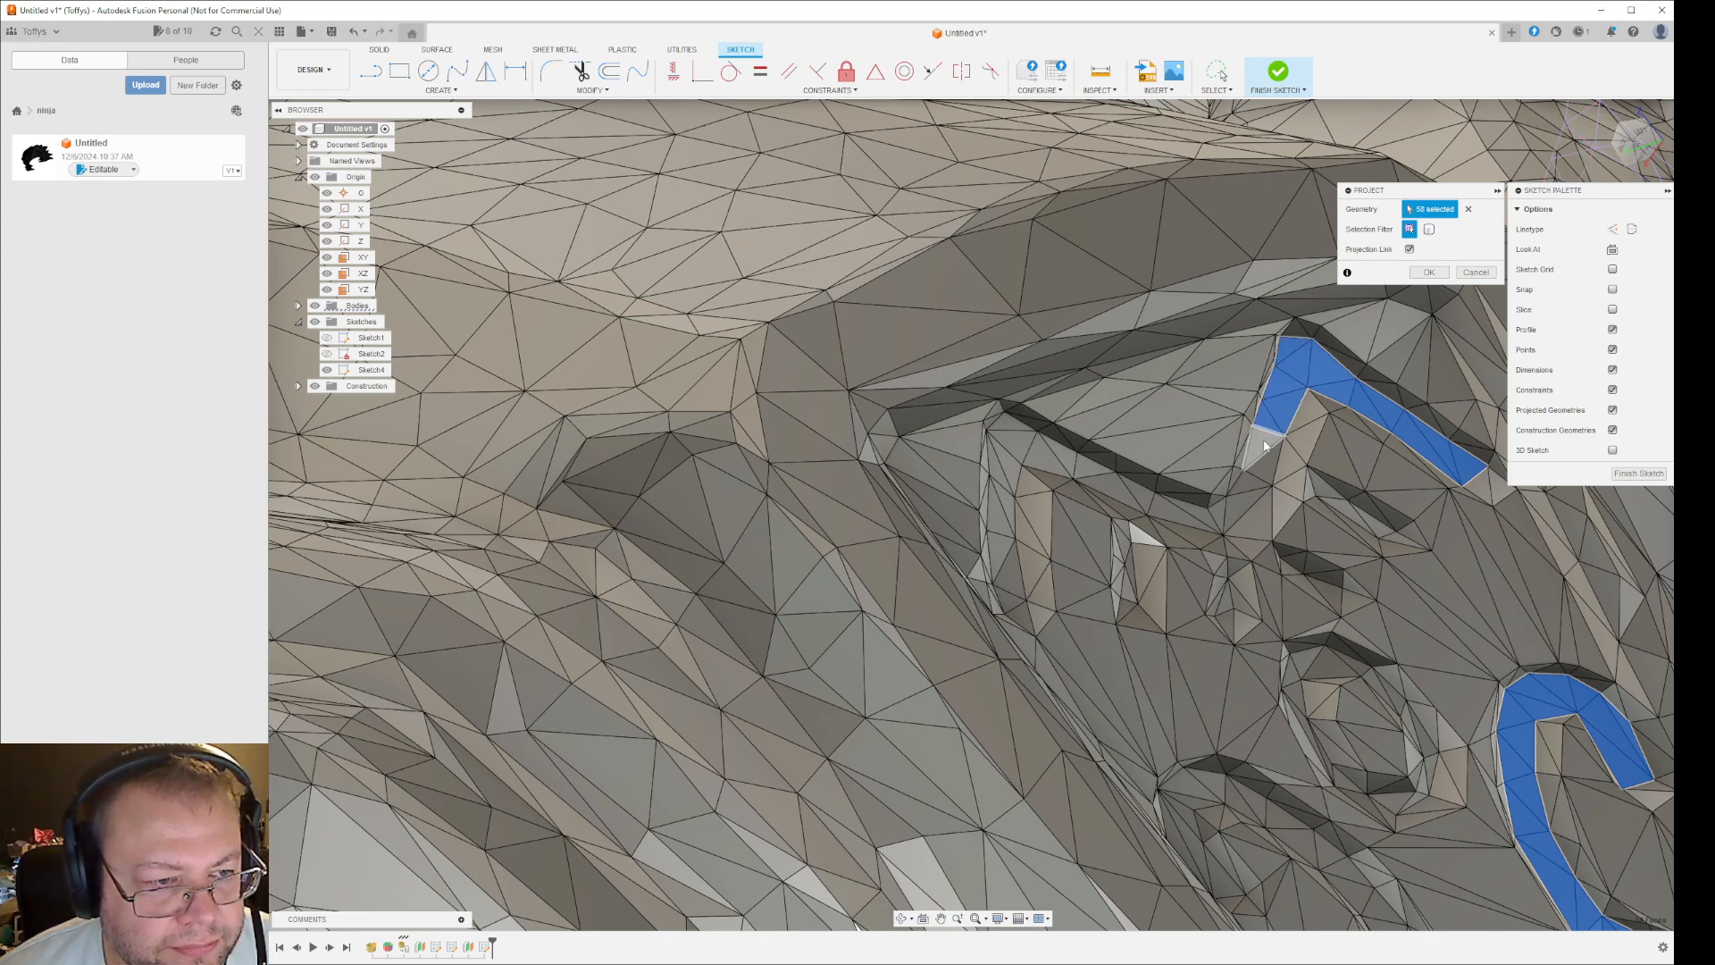
left_click(1268, 464)
- Add the facets of the short branch turning back outward beneath the upper right-hand groove's peak to the projection
middle_click_drag(1431, 617, 1367, 552, "shift")
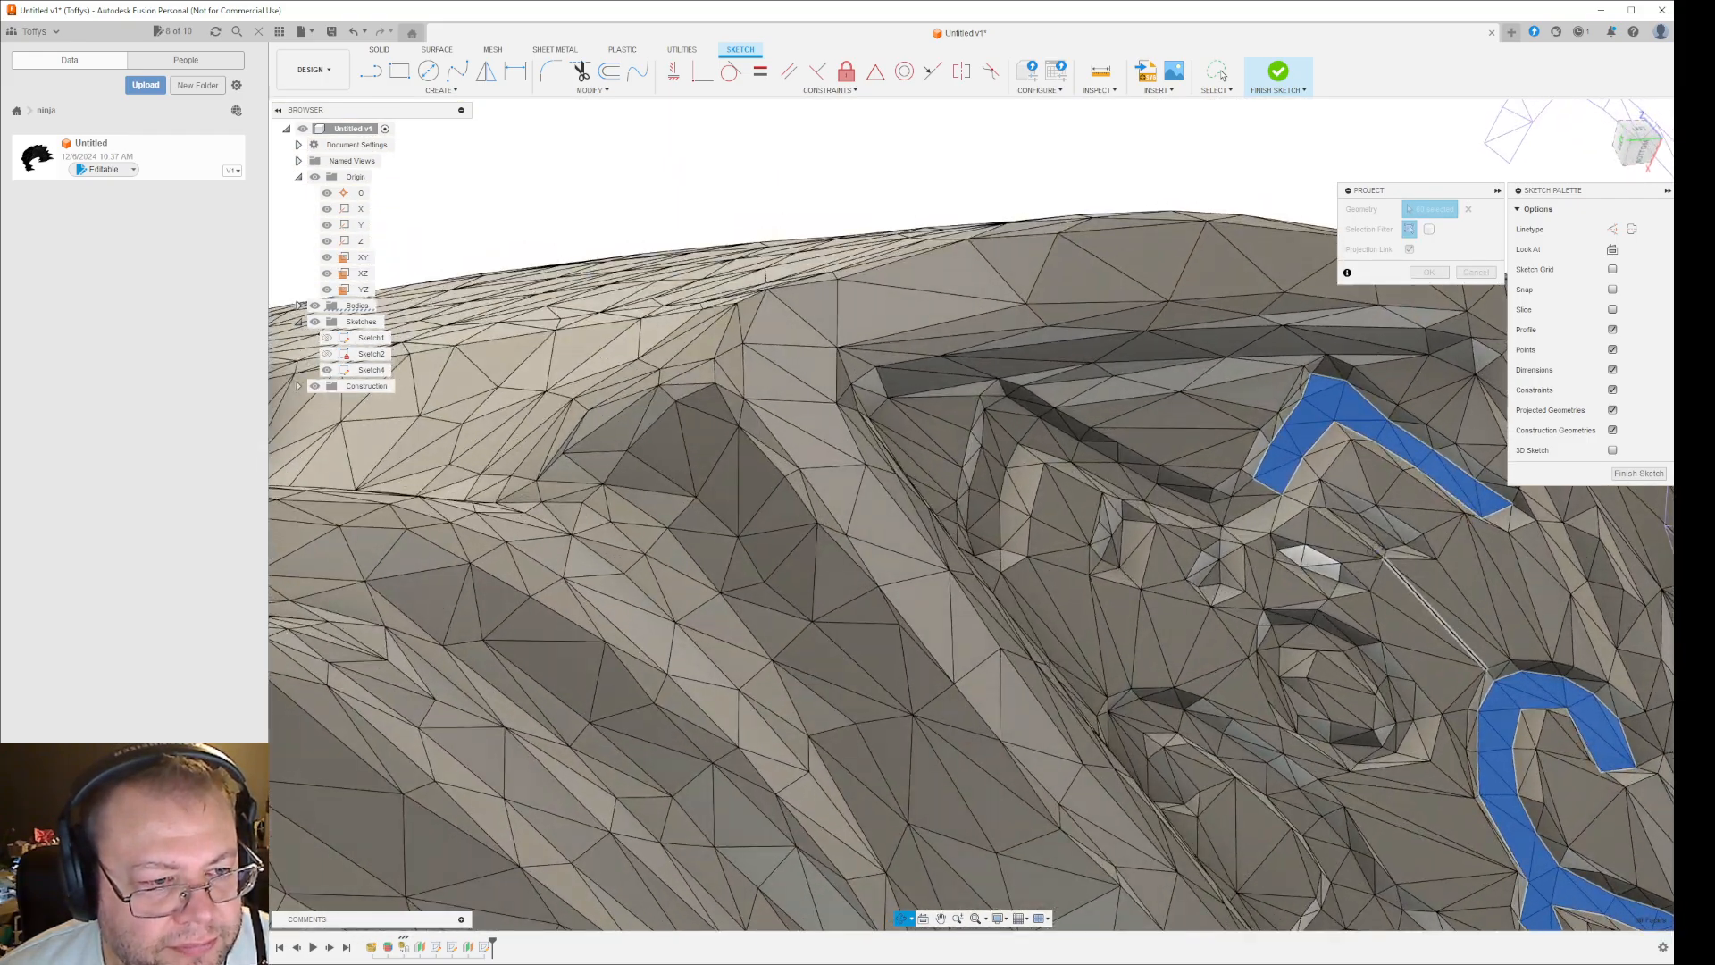
left_click(1304, 492)
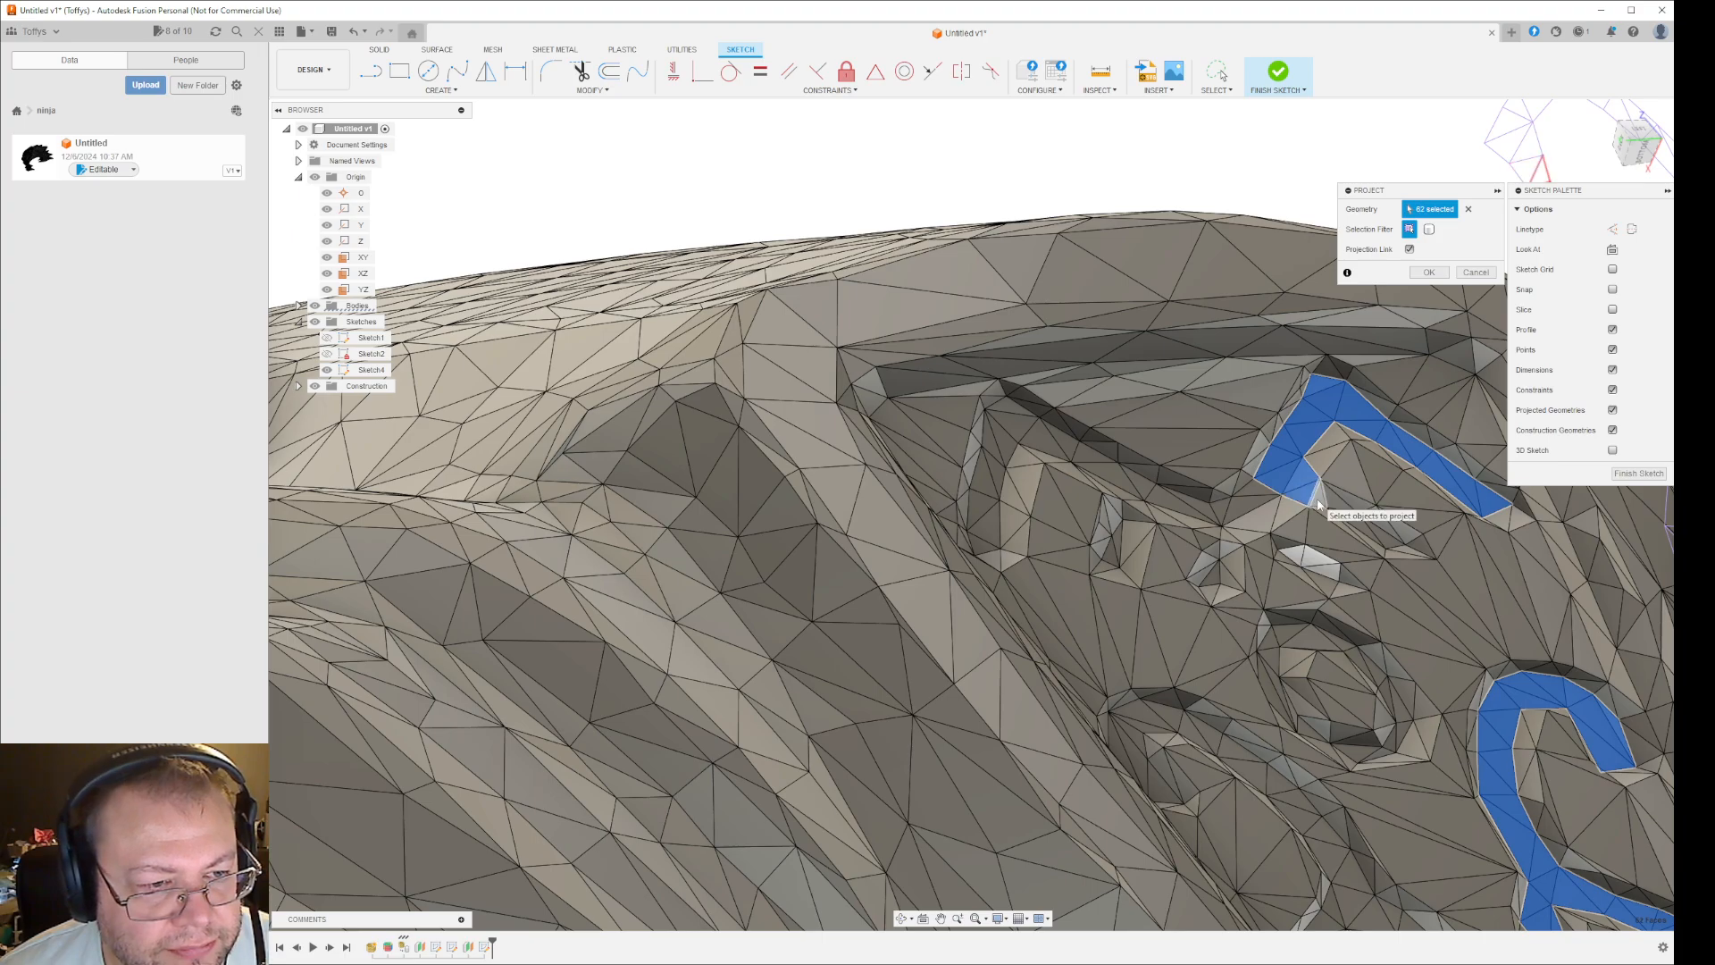
left_click(1318, 499)
left_click(1335, 503)
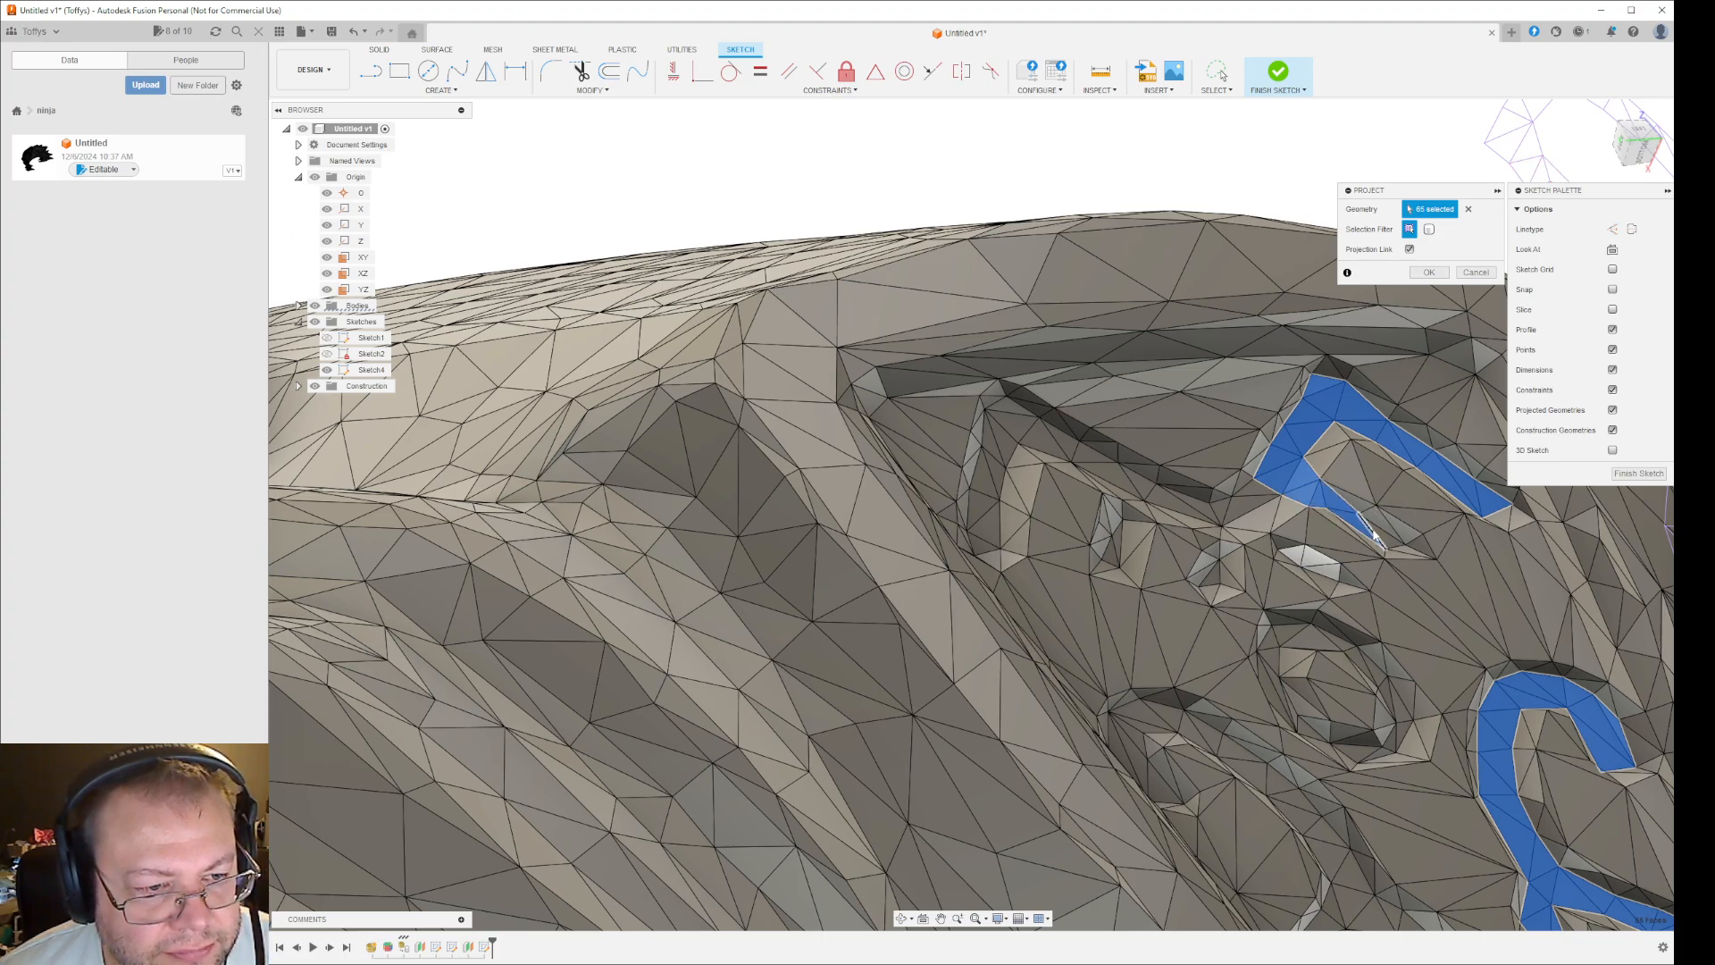
left_click(1386, 538)
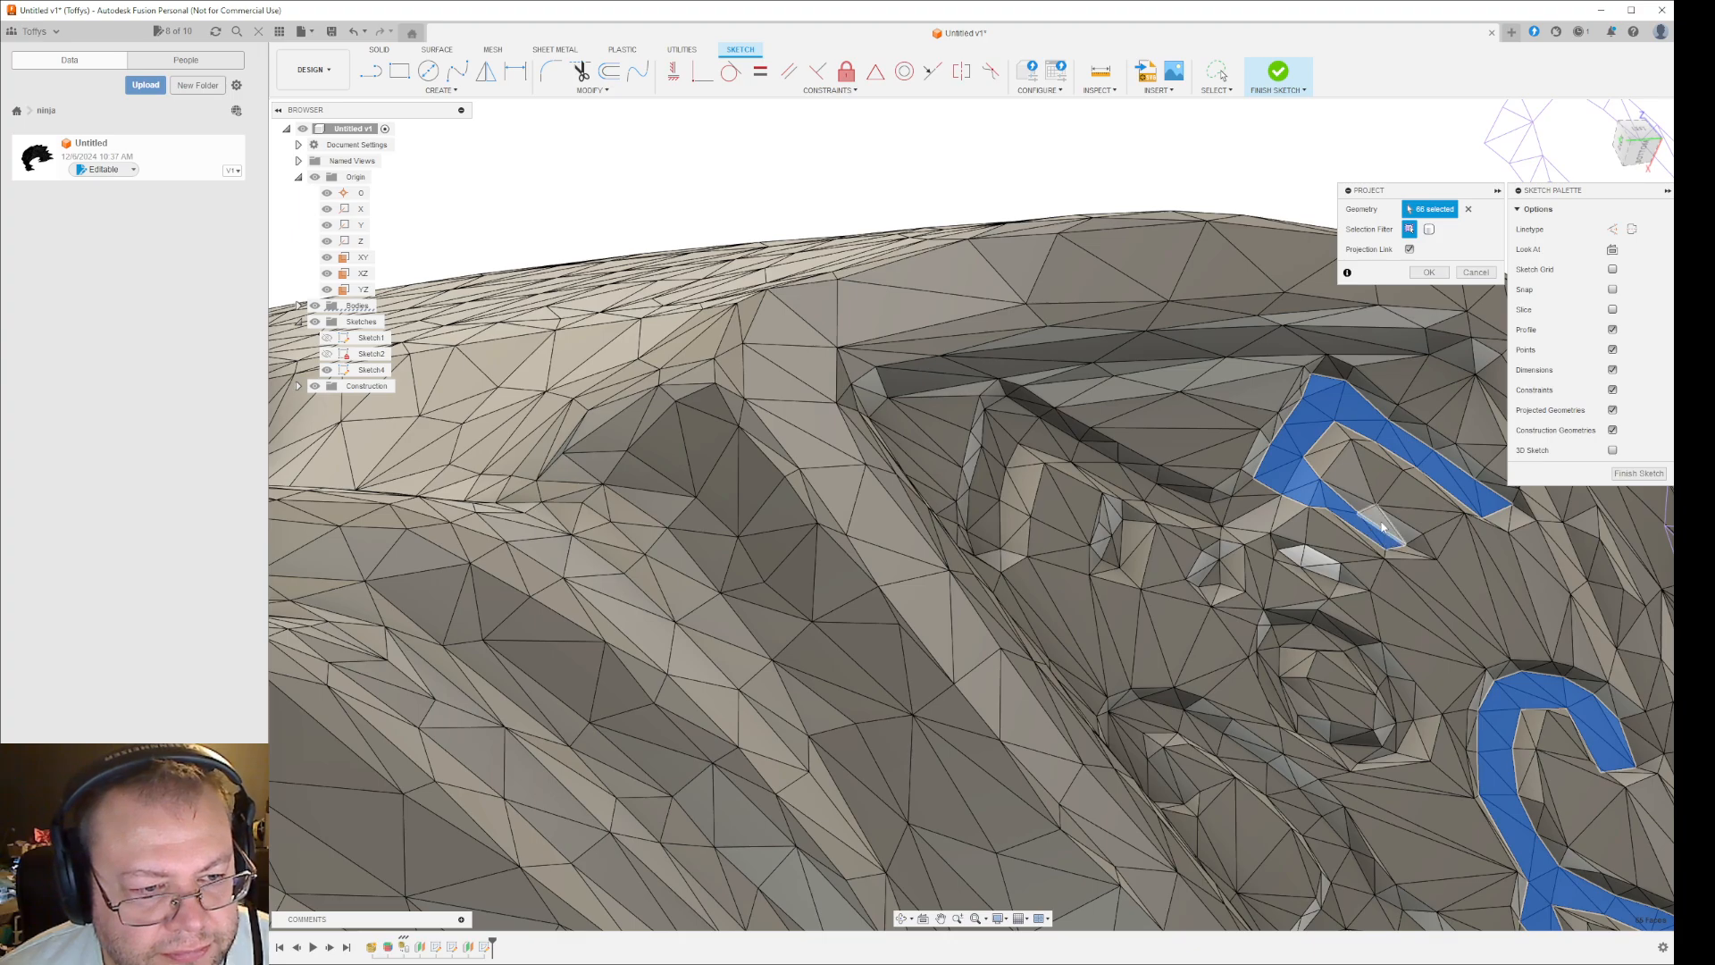
- Add the facets of the upper right-hand groove's pointed branch toward the panel's centre to the projection
middle_click_drag(1531, 551, 1471, 563, "shift")
left_click(1446, 528)
left_click(1428, 509)
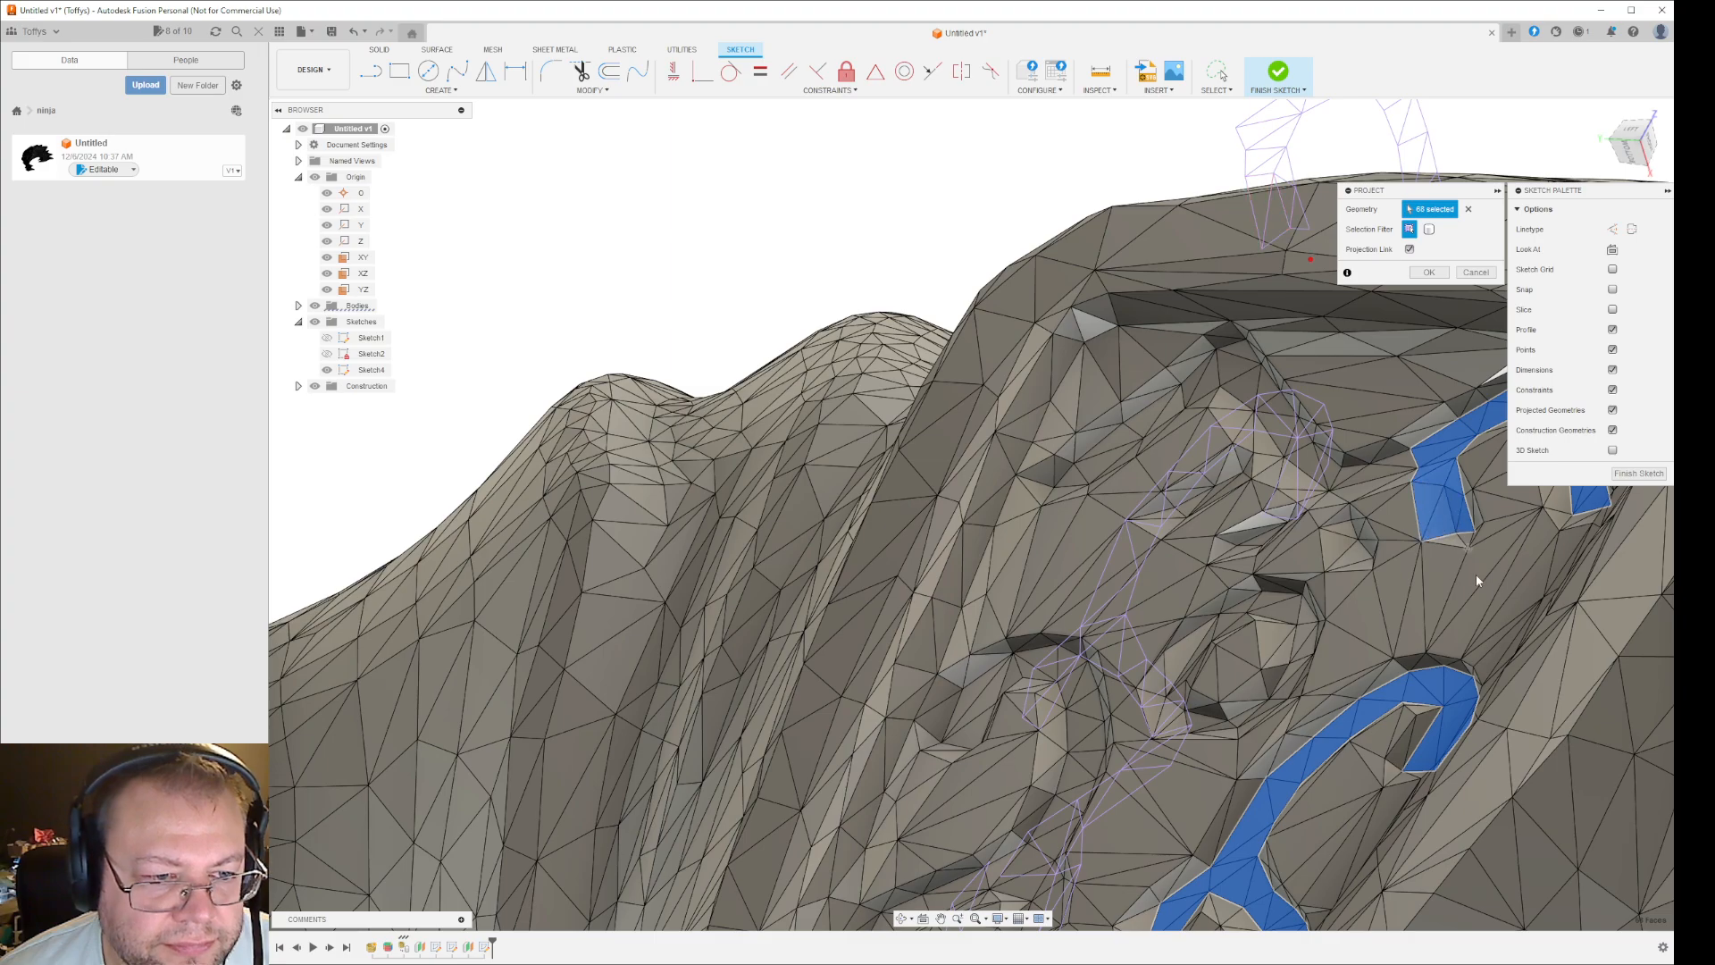
left_click(1398, 469)
left_click(1357, 483)
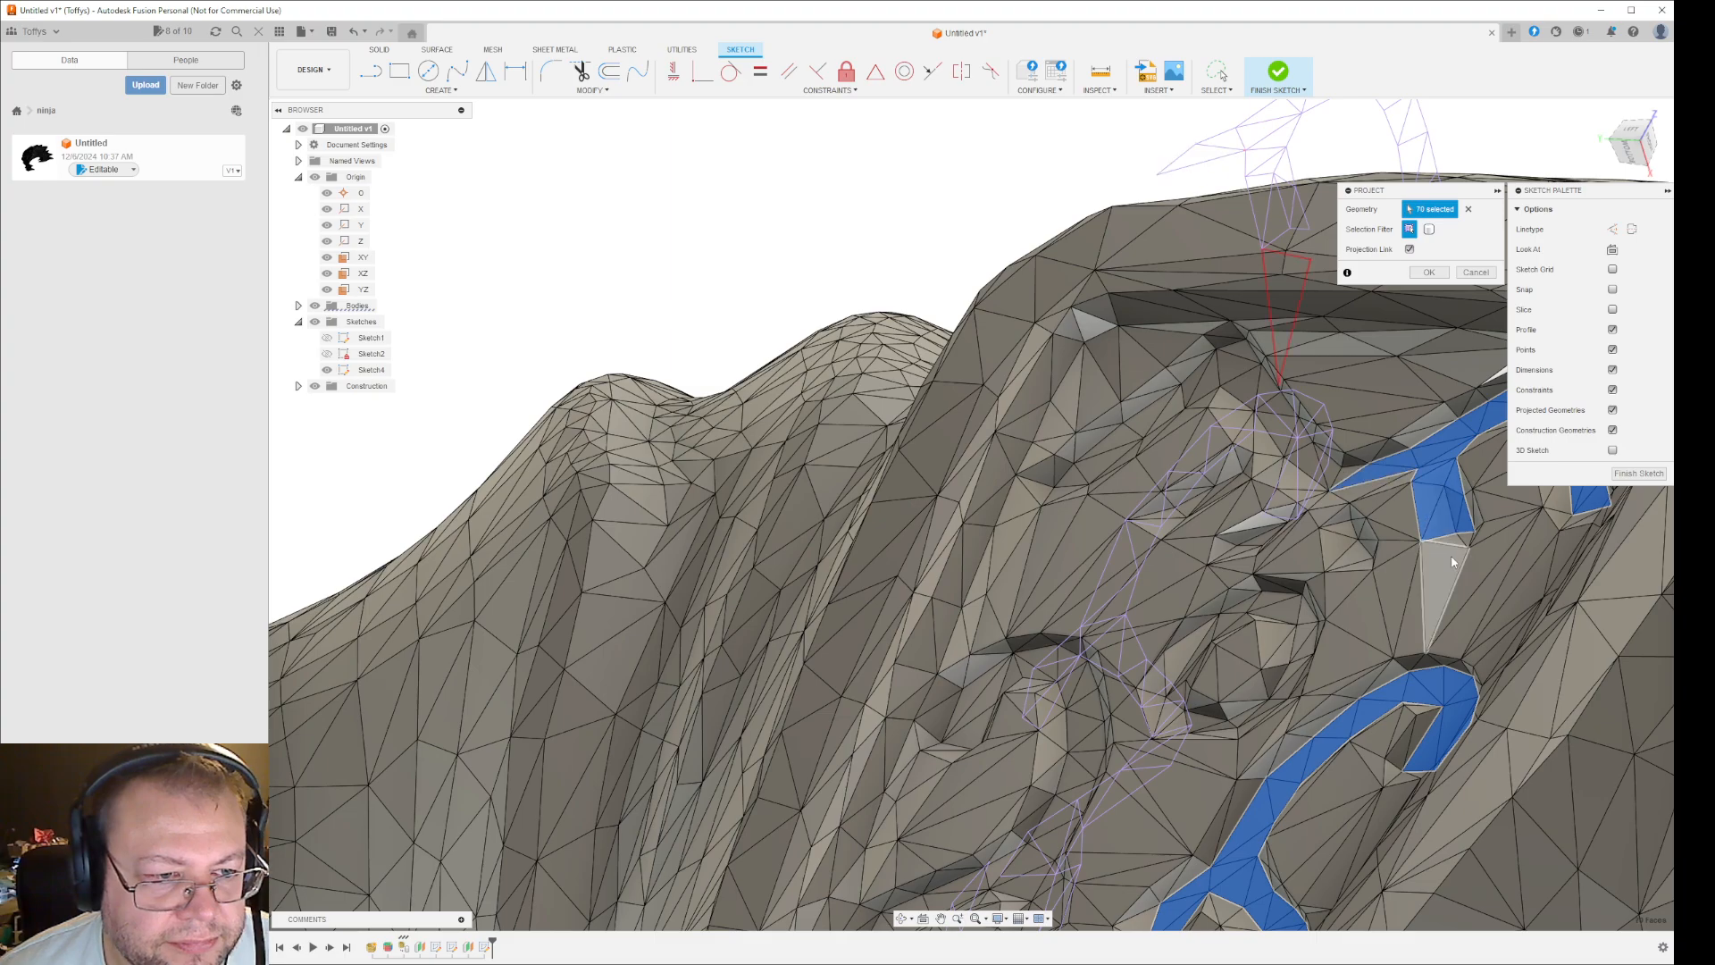
- Add the facets across the upper groove's central dip and up the inner arm of its left-hand half to the projection
middle_click_drag(1454, 557, 1502, 580, "shift")
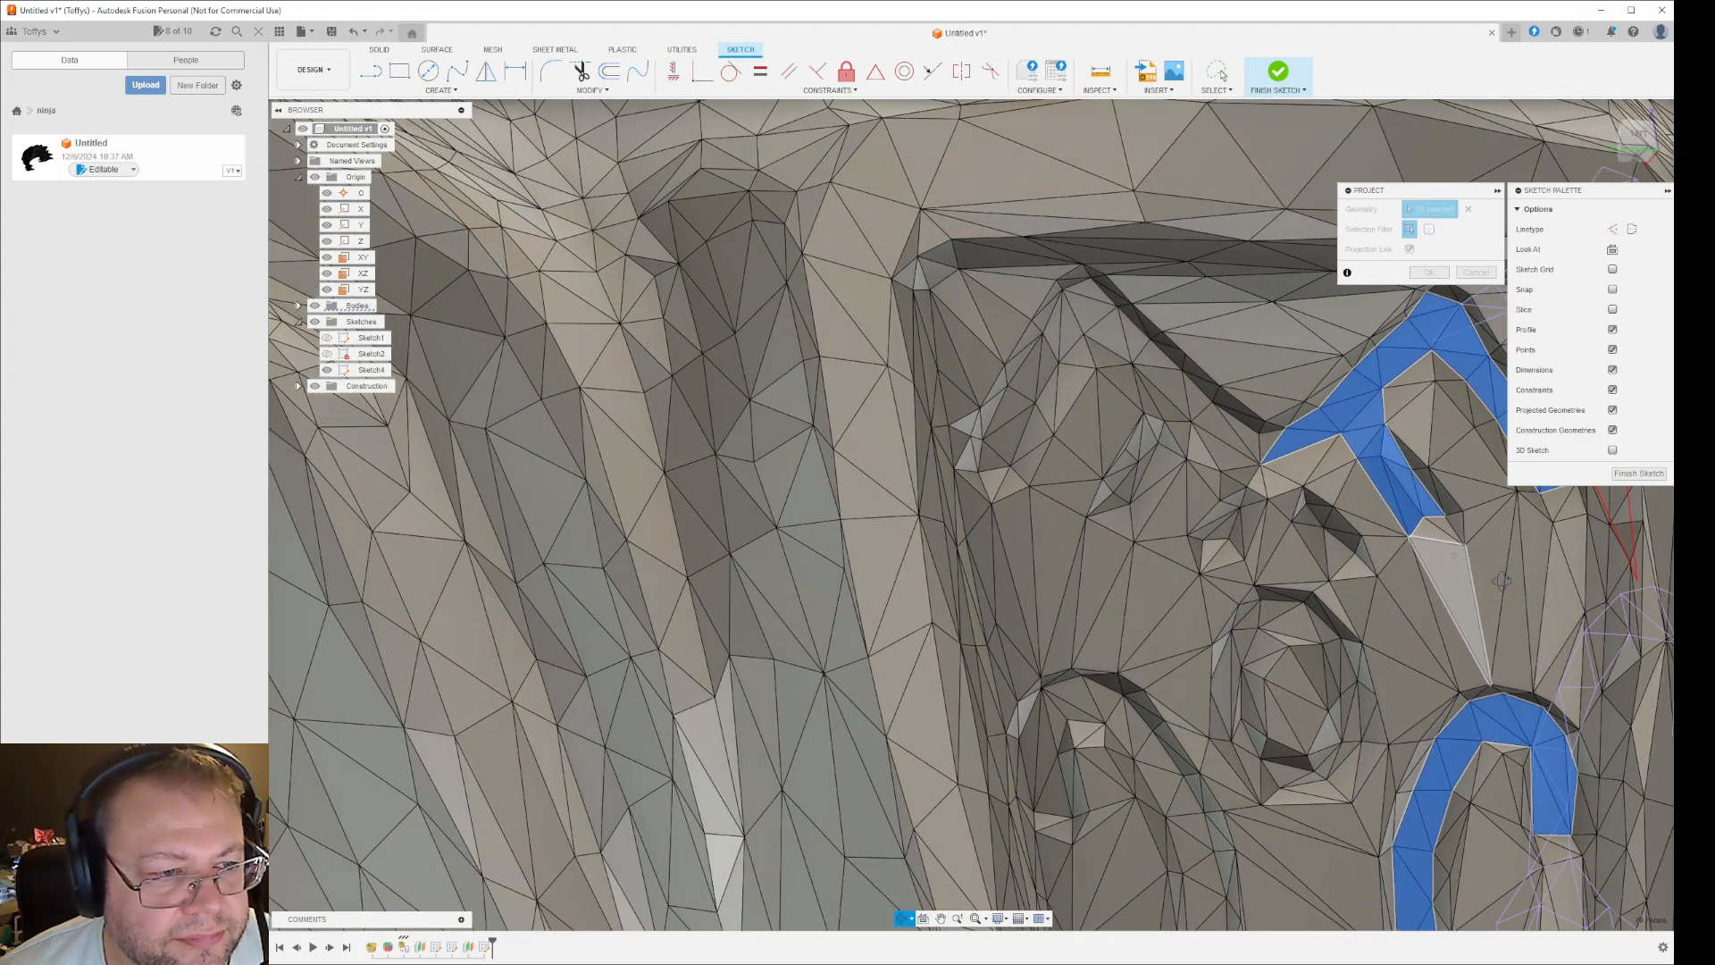
left_click(1267, 447)
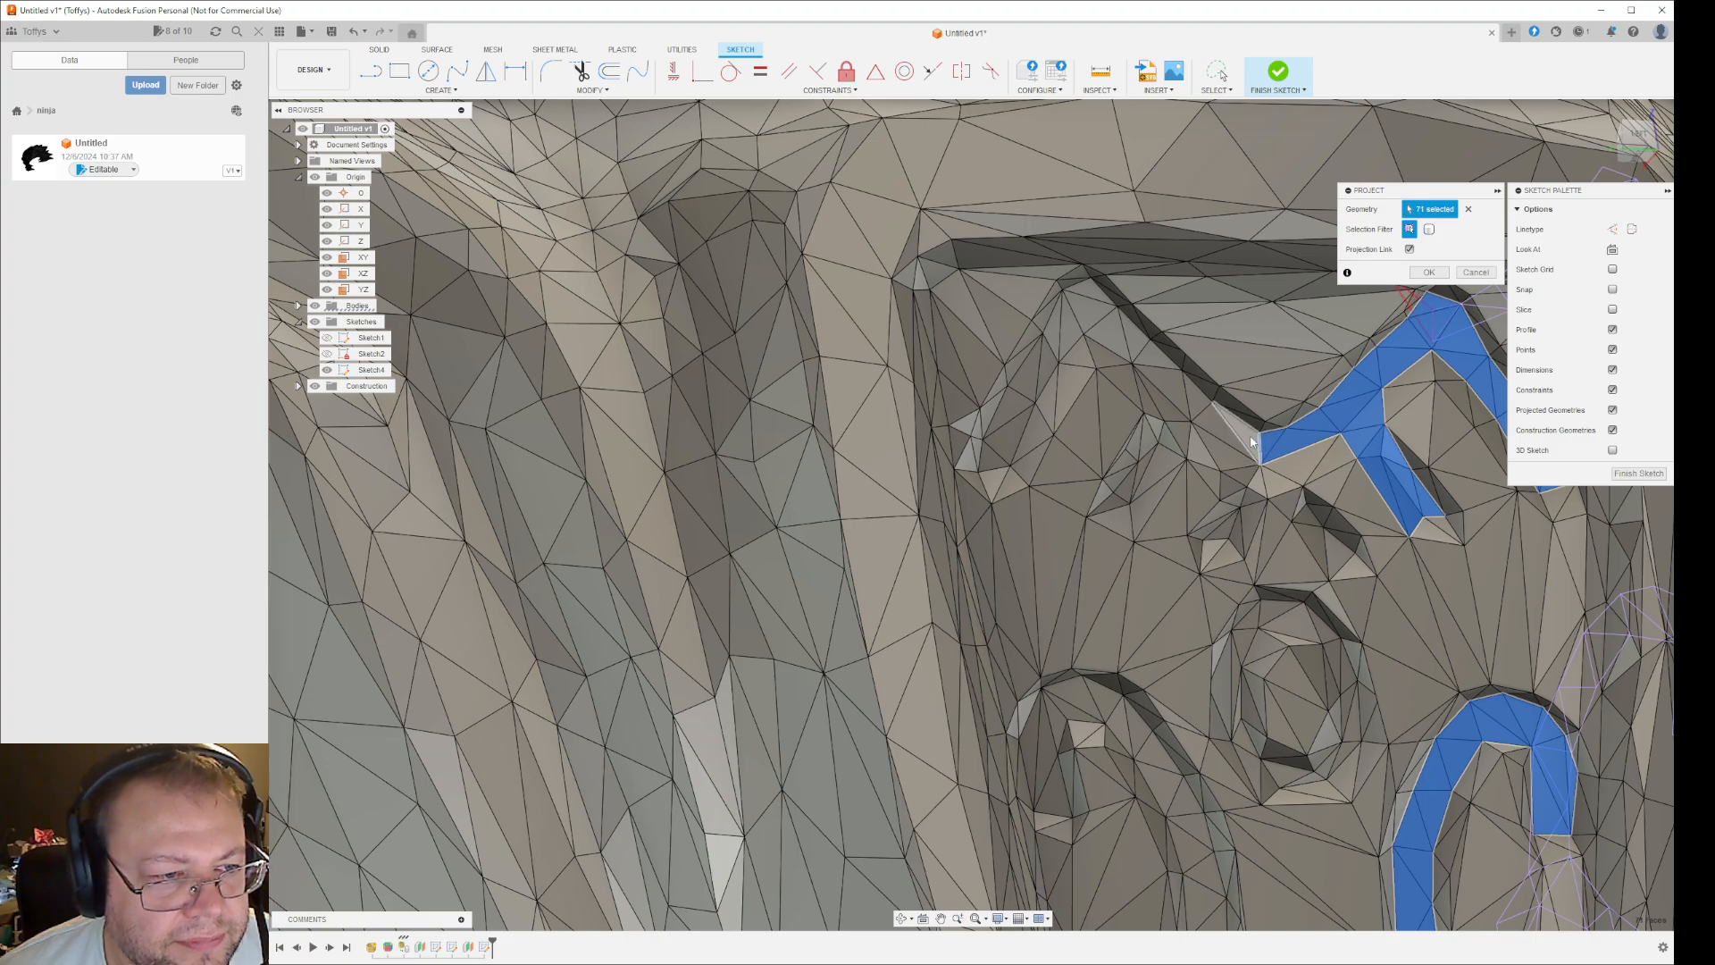
left_click(1249, 430)
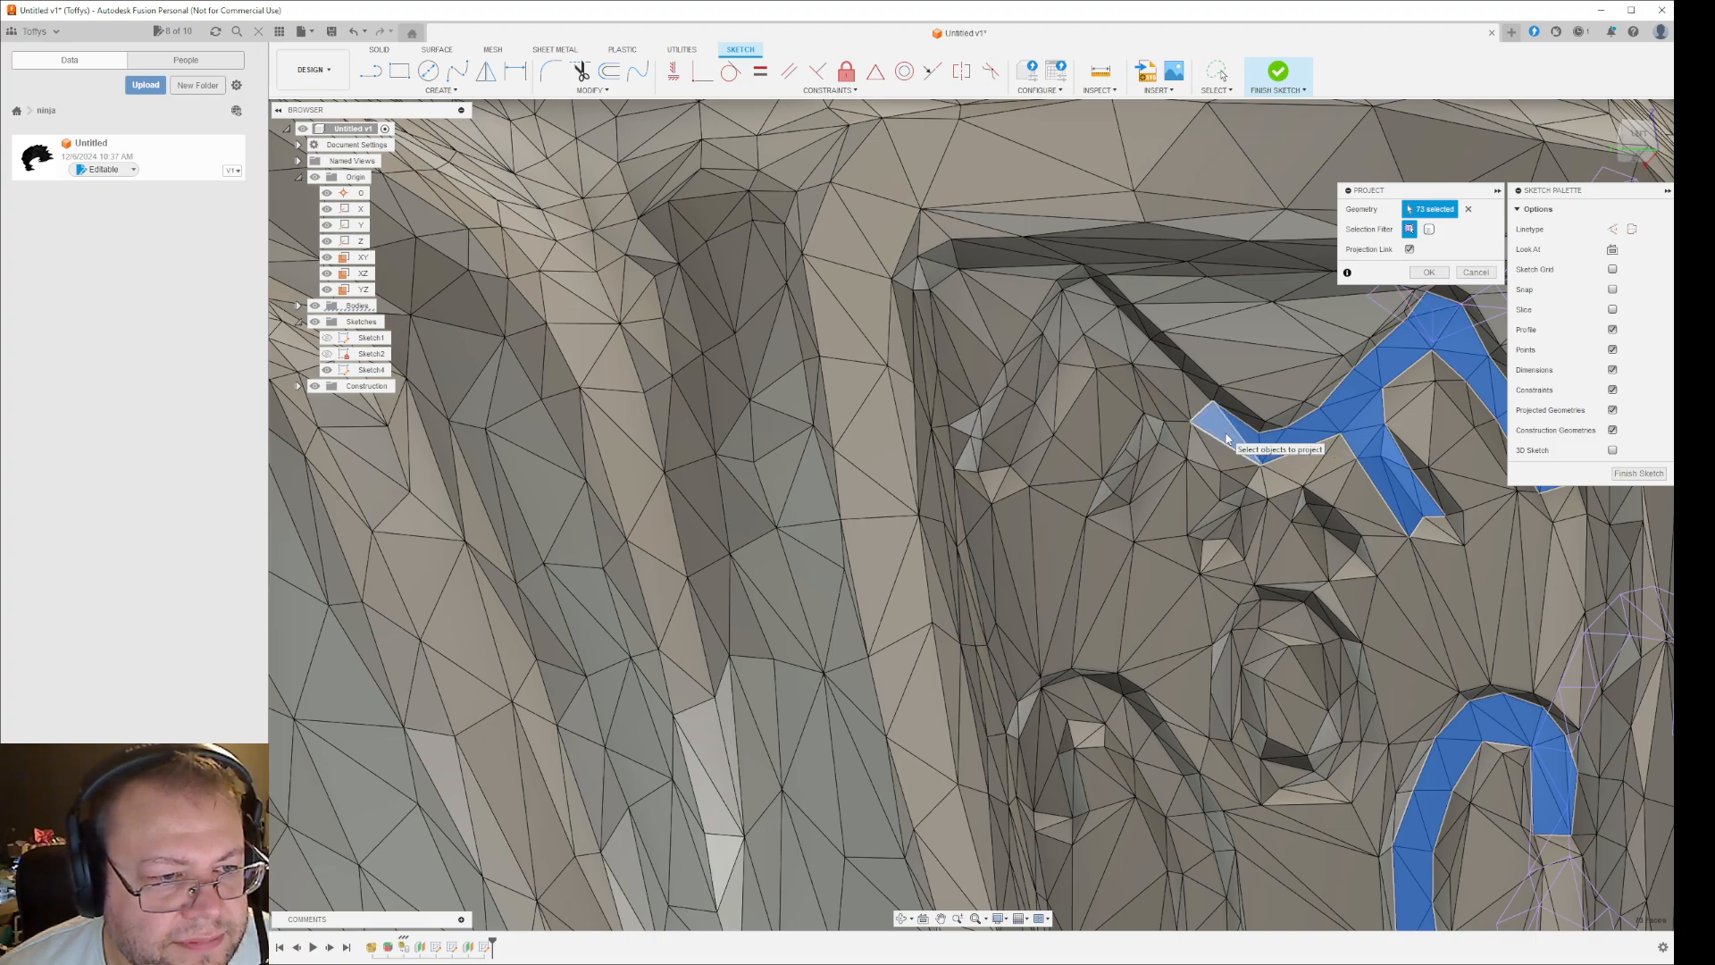
left_click(1206, 412)
left_click(1195, 402)
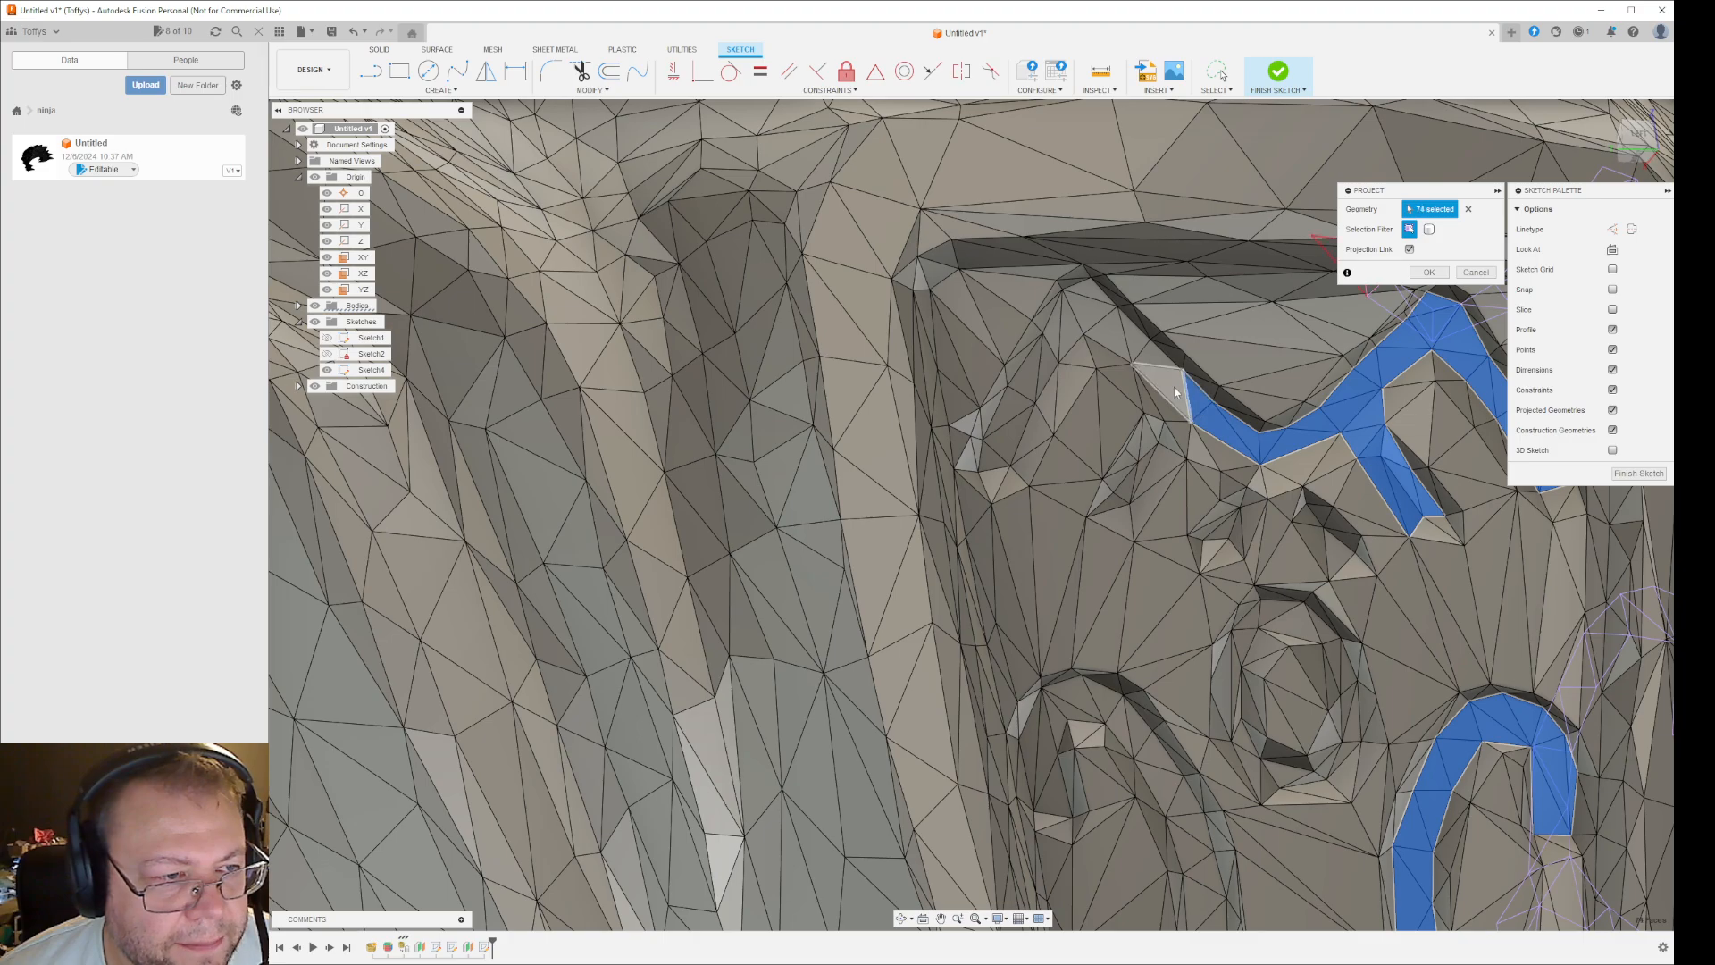
left_click(1155, 361)
left_click(1130, 339)
left_click(1107, 330)
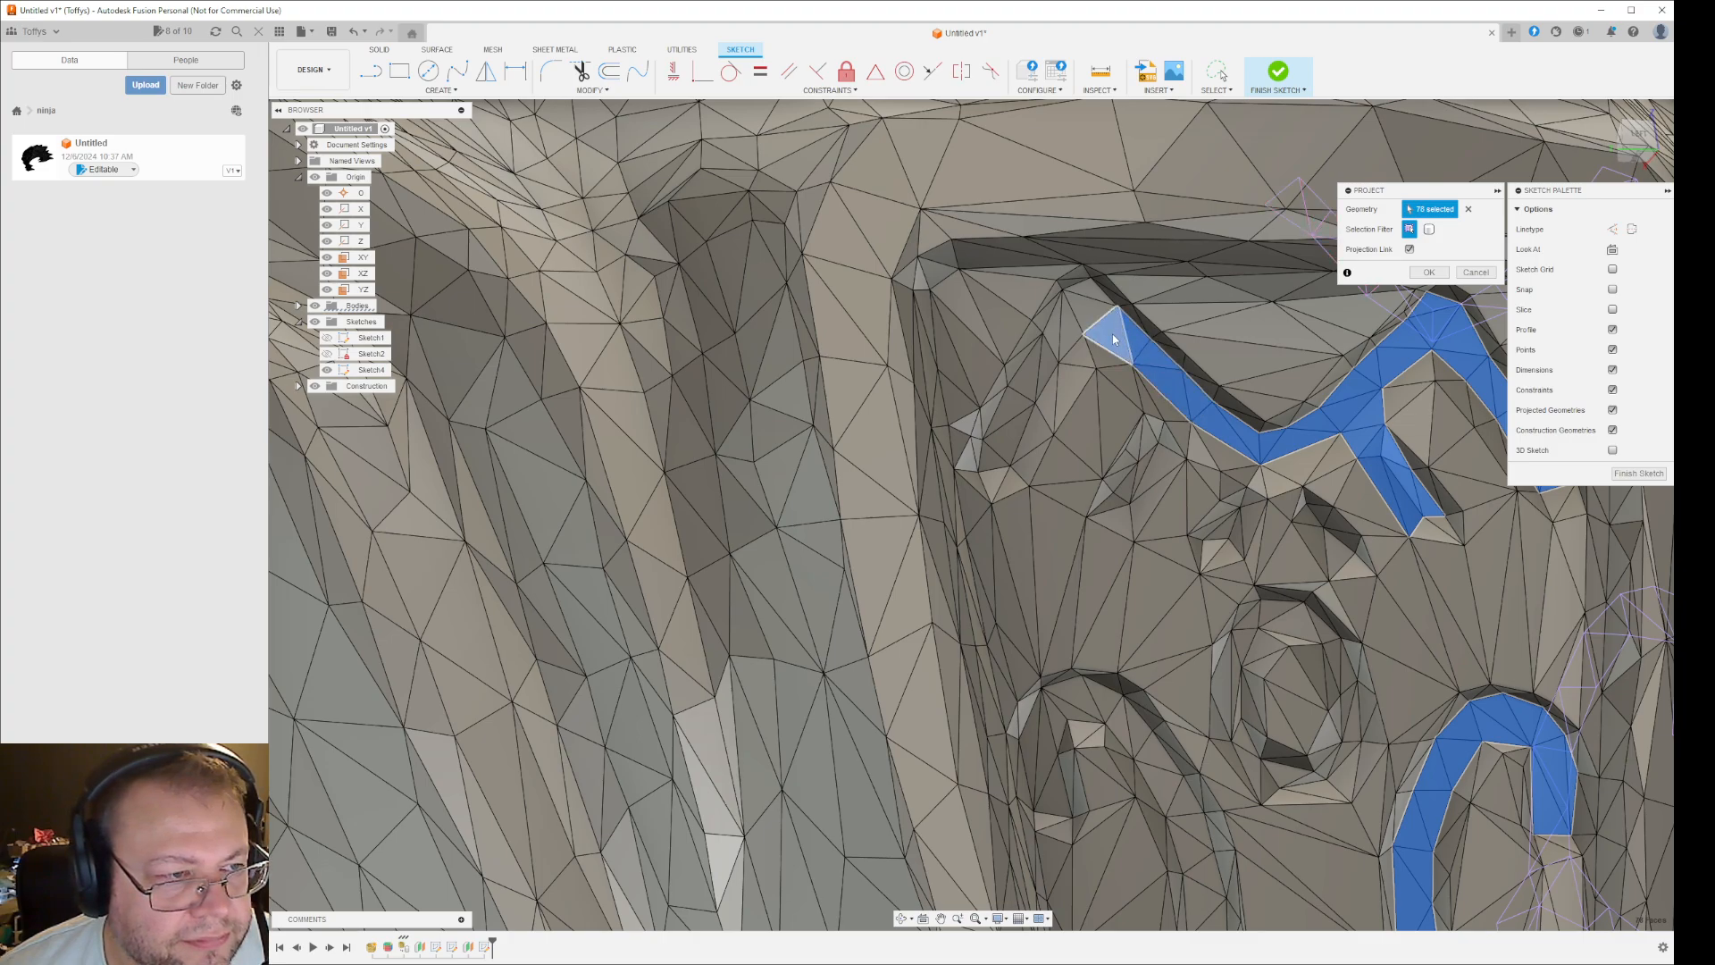
- Add the facets around the upper left-hand groove's peak and down its outer arm to its end to the projection
left_click(1090, 314)
left_click(1083, 297)
left_click(1070, 323)
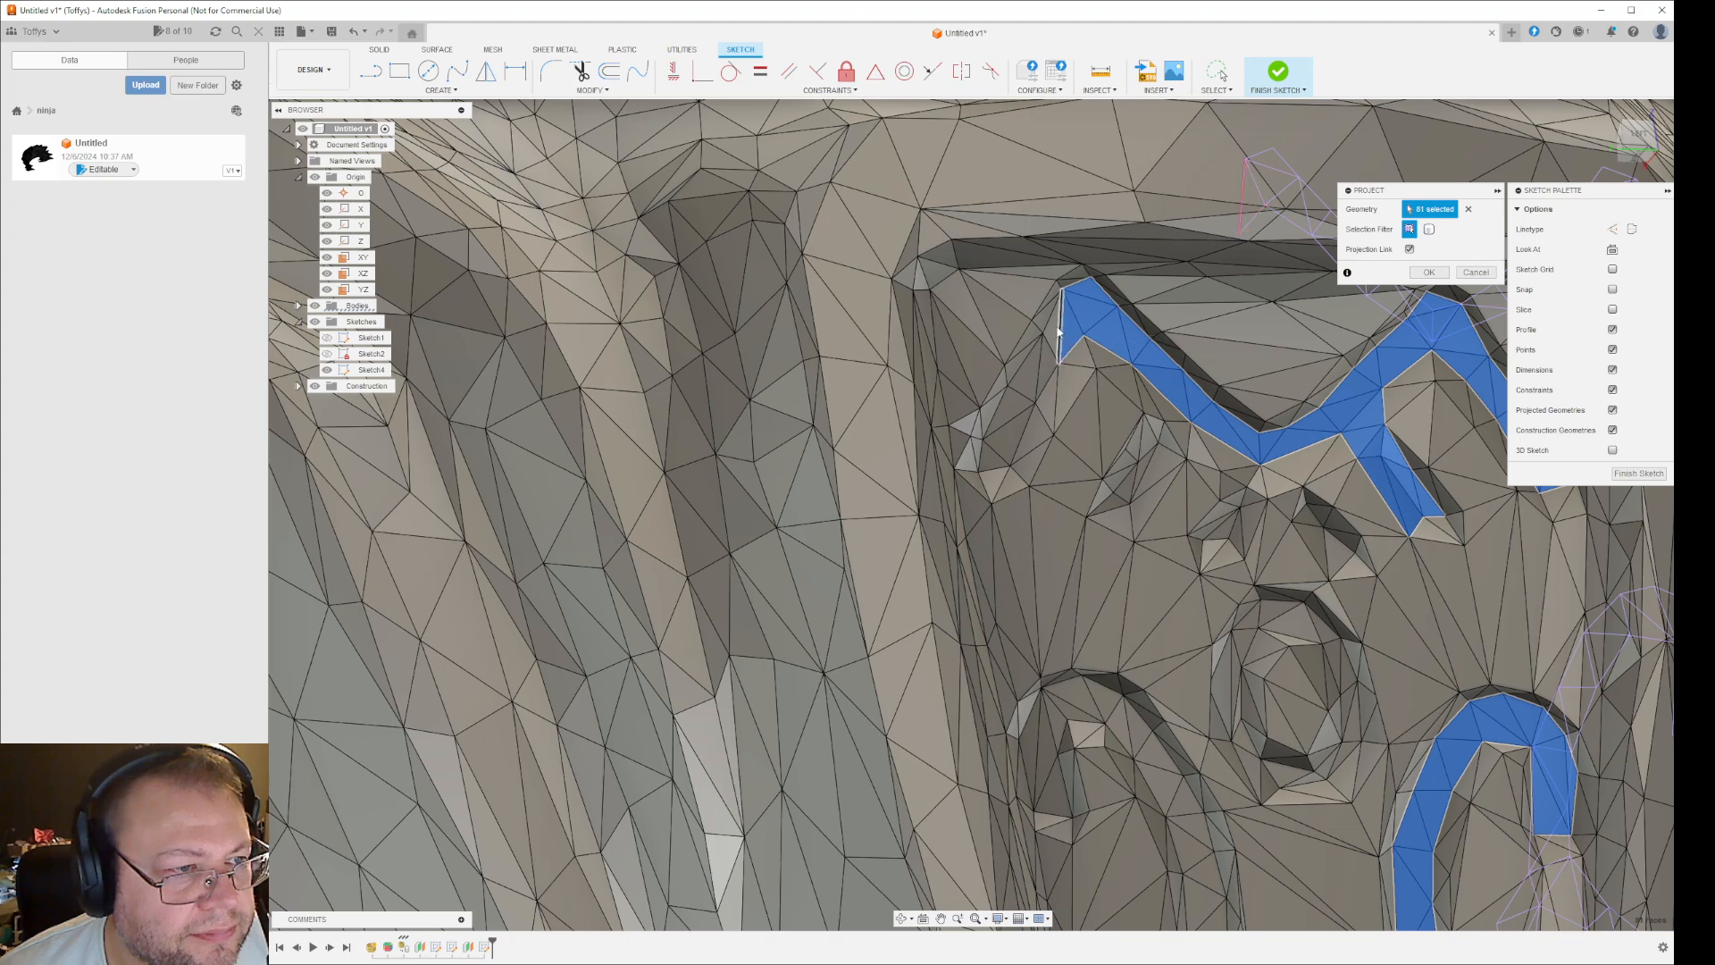
left_click(1055, 336)
left_click(1028, 386)
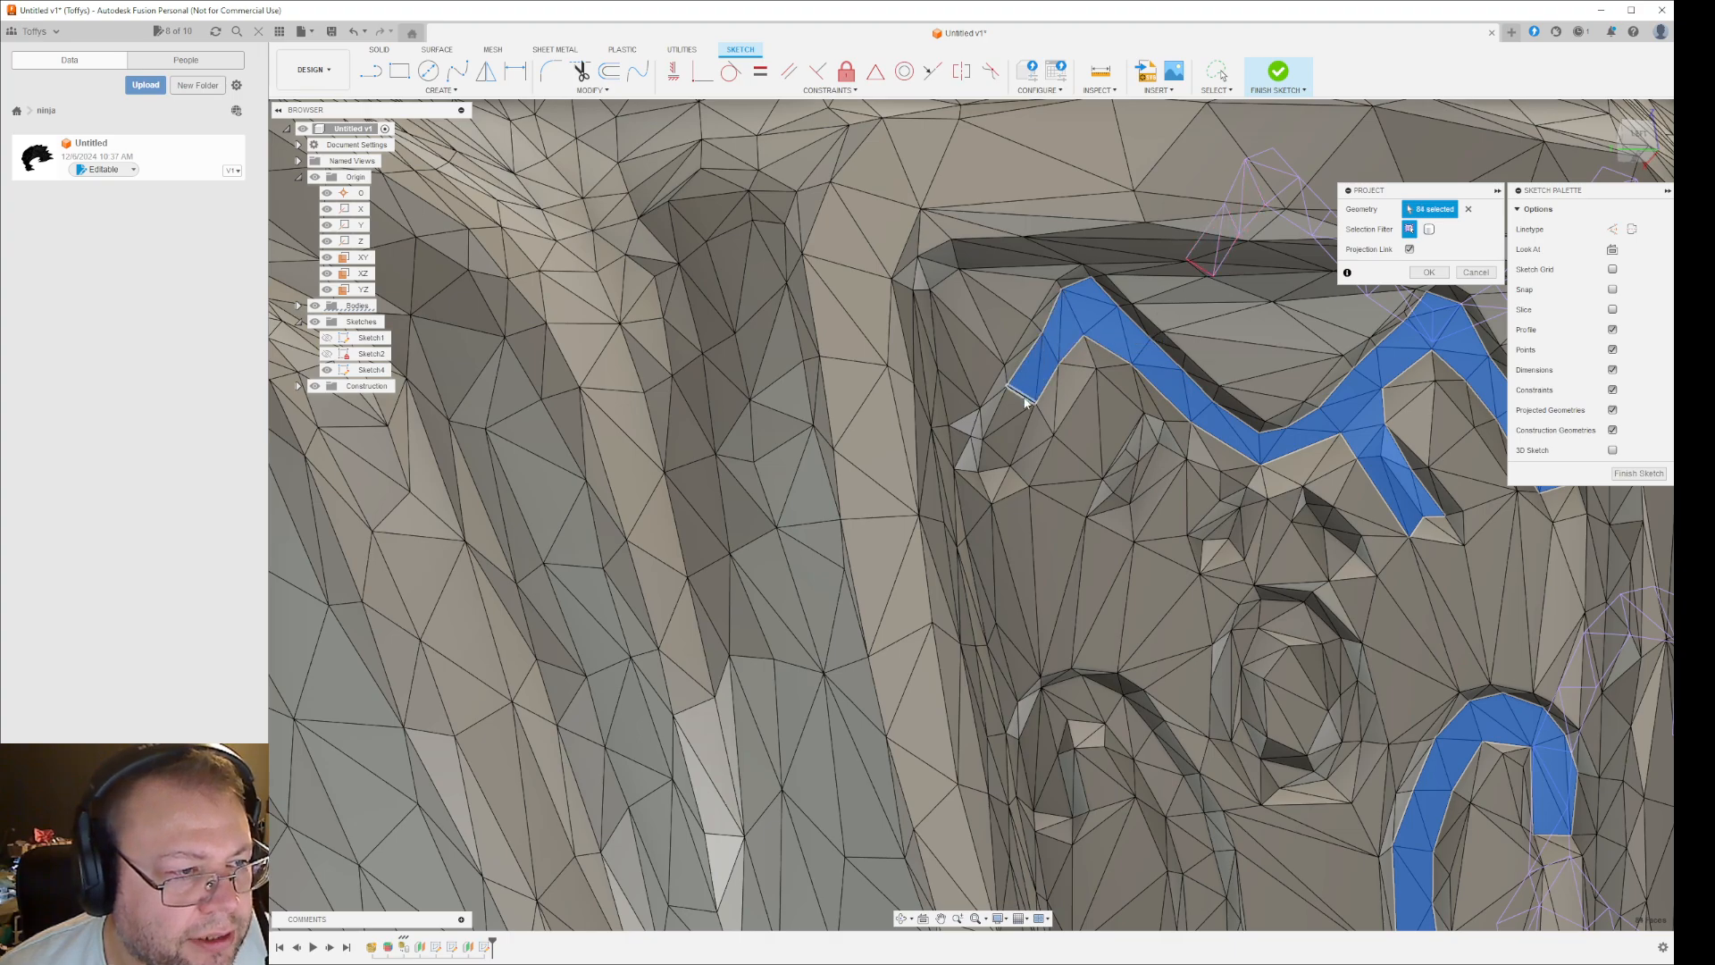
left_click(1014, 417)
middle_click_drag(1014, 416, 1057, 514, "shift")
left_click(988, 494)
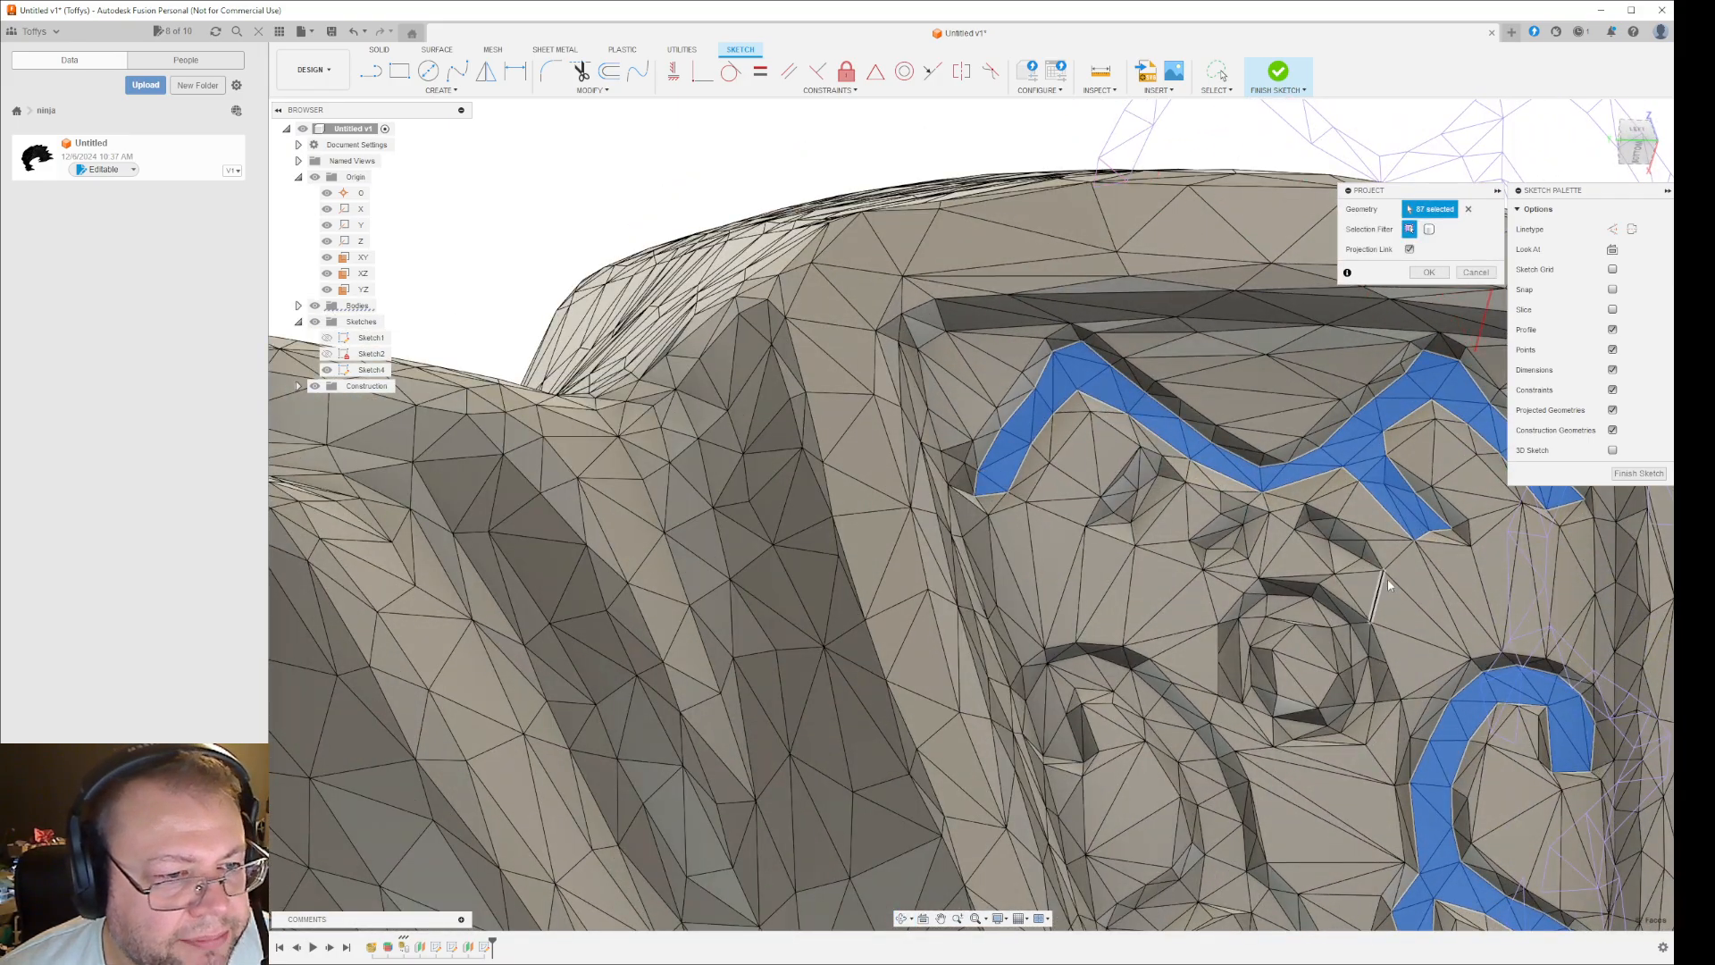
- Add the floor facets of the small wedge-shaped recess just right of centre beneath the upper groove's dip to the projection
middle_click_drag(1387, 579, 1430, 620, "shift")
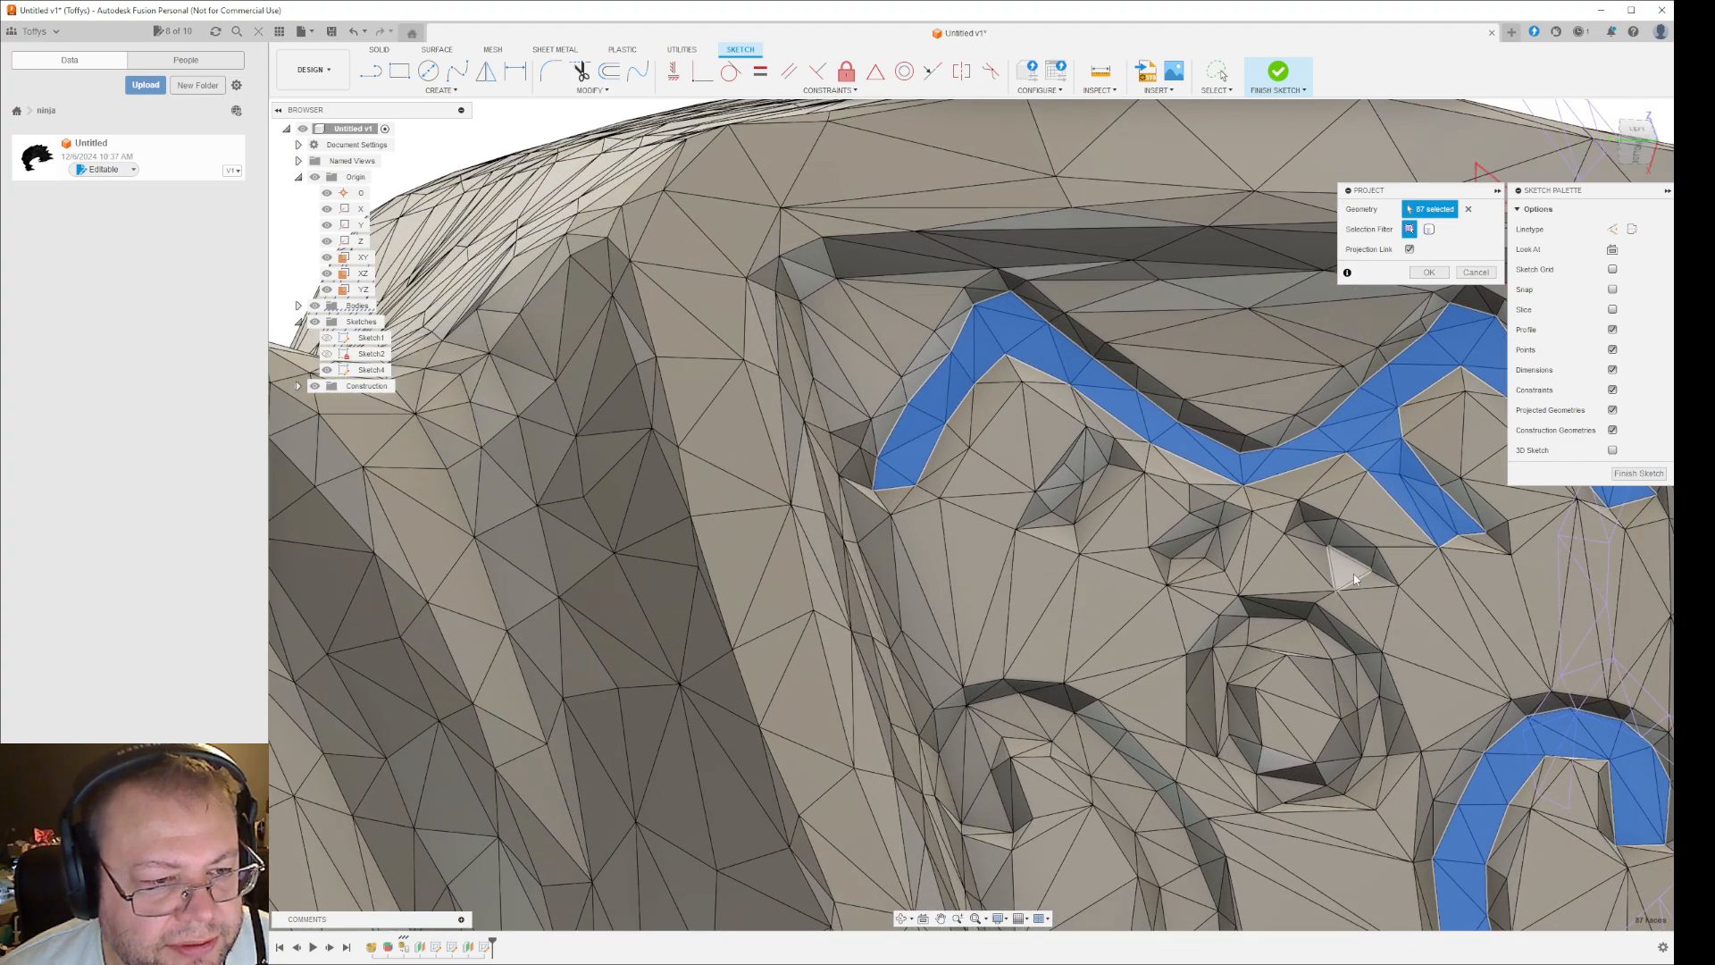
left_click(1380, 581)
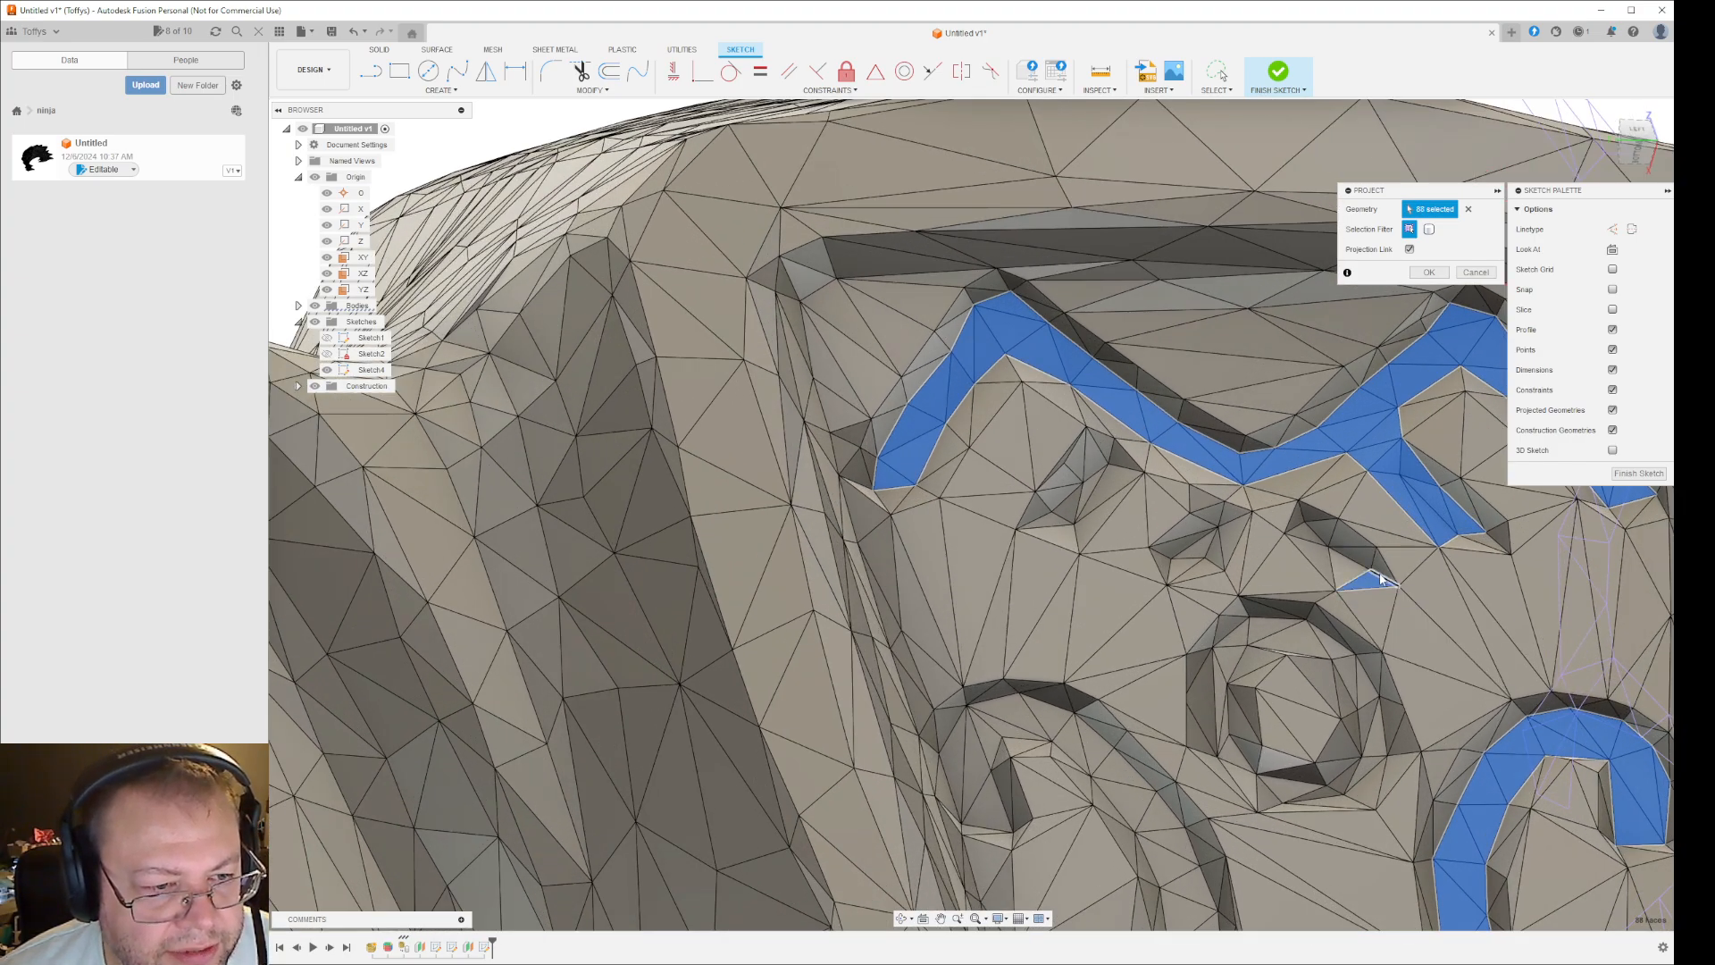
left_click(1380, 571)
left_click(1362, 559)
left_click(1349, 573)
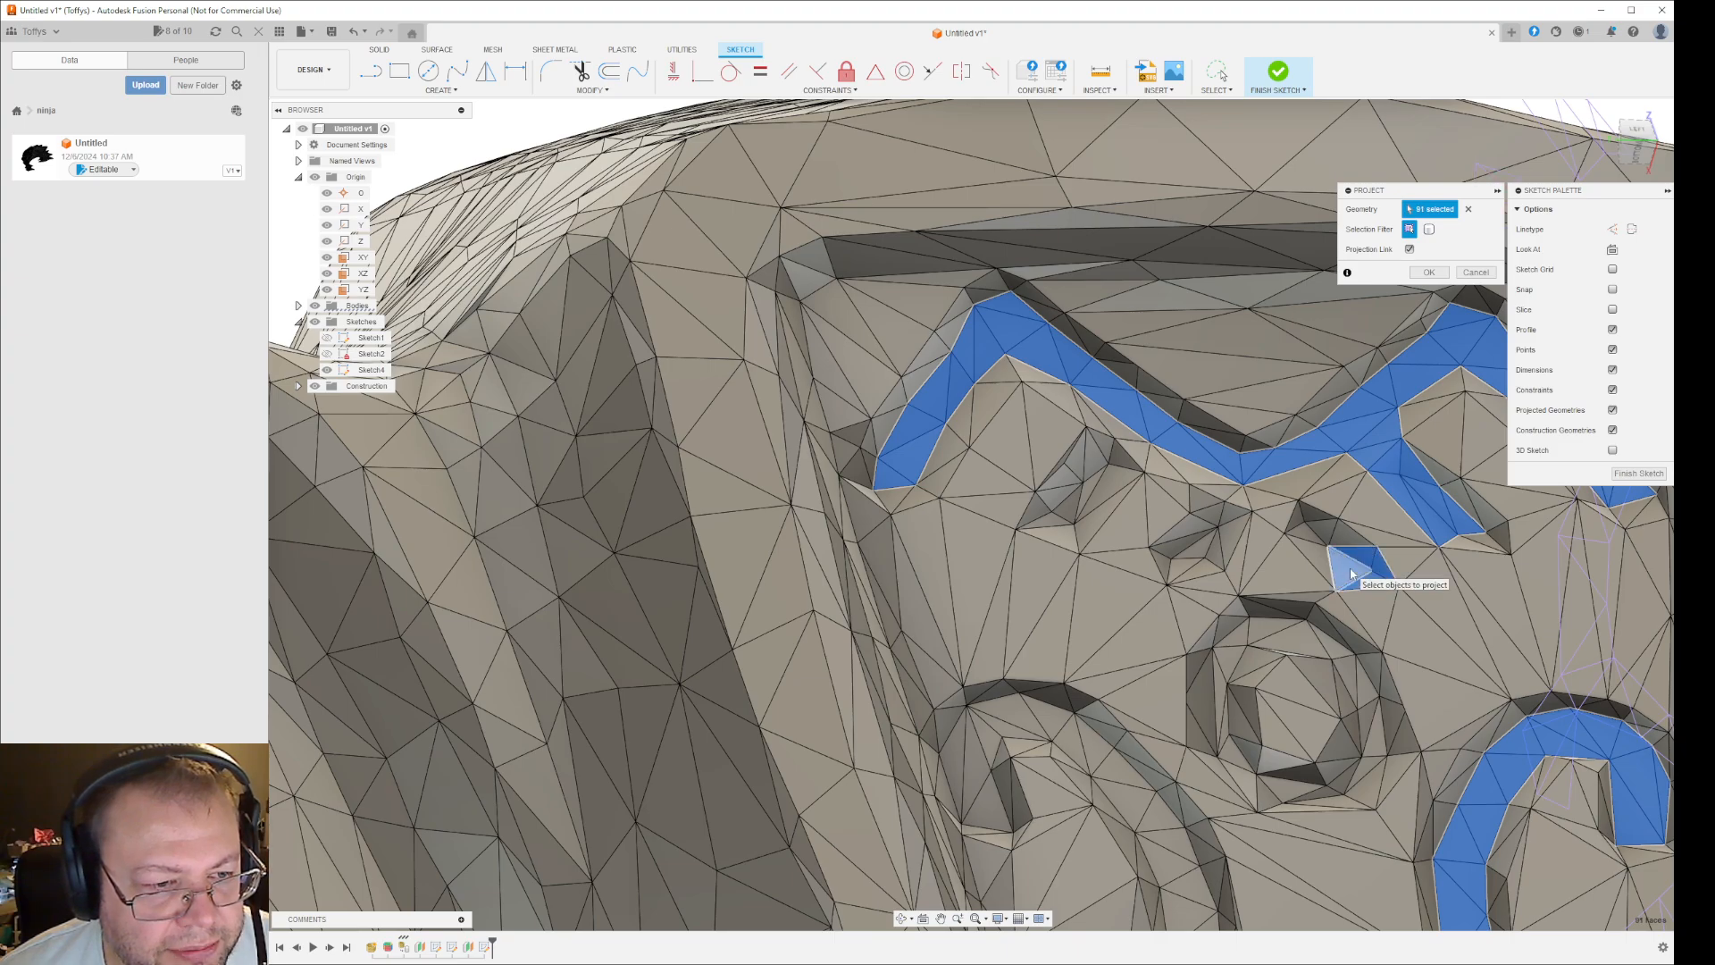
left_click(1303, 538)
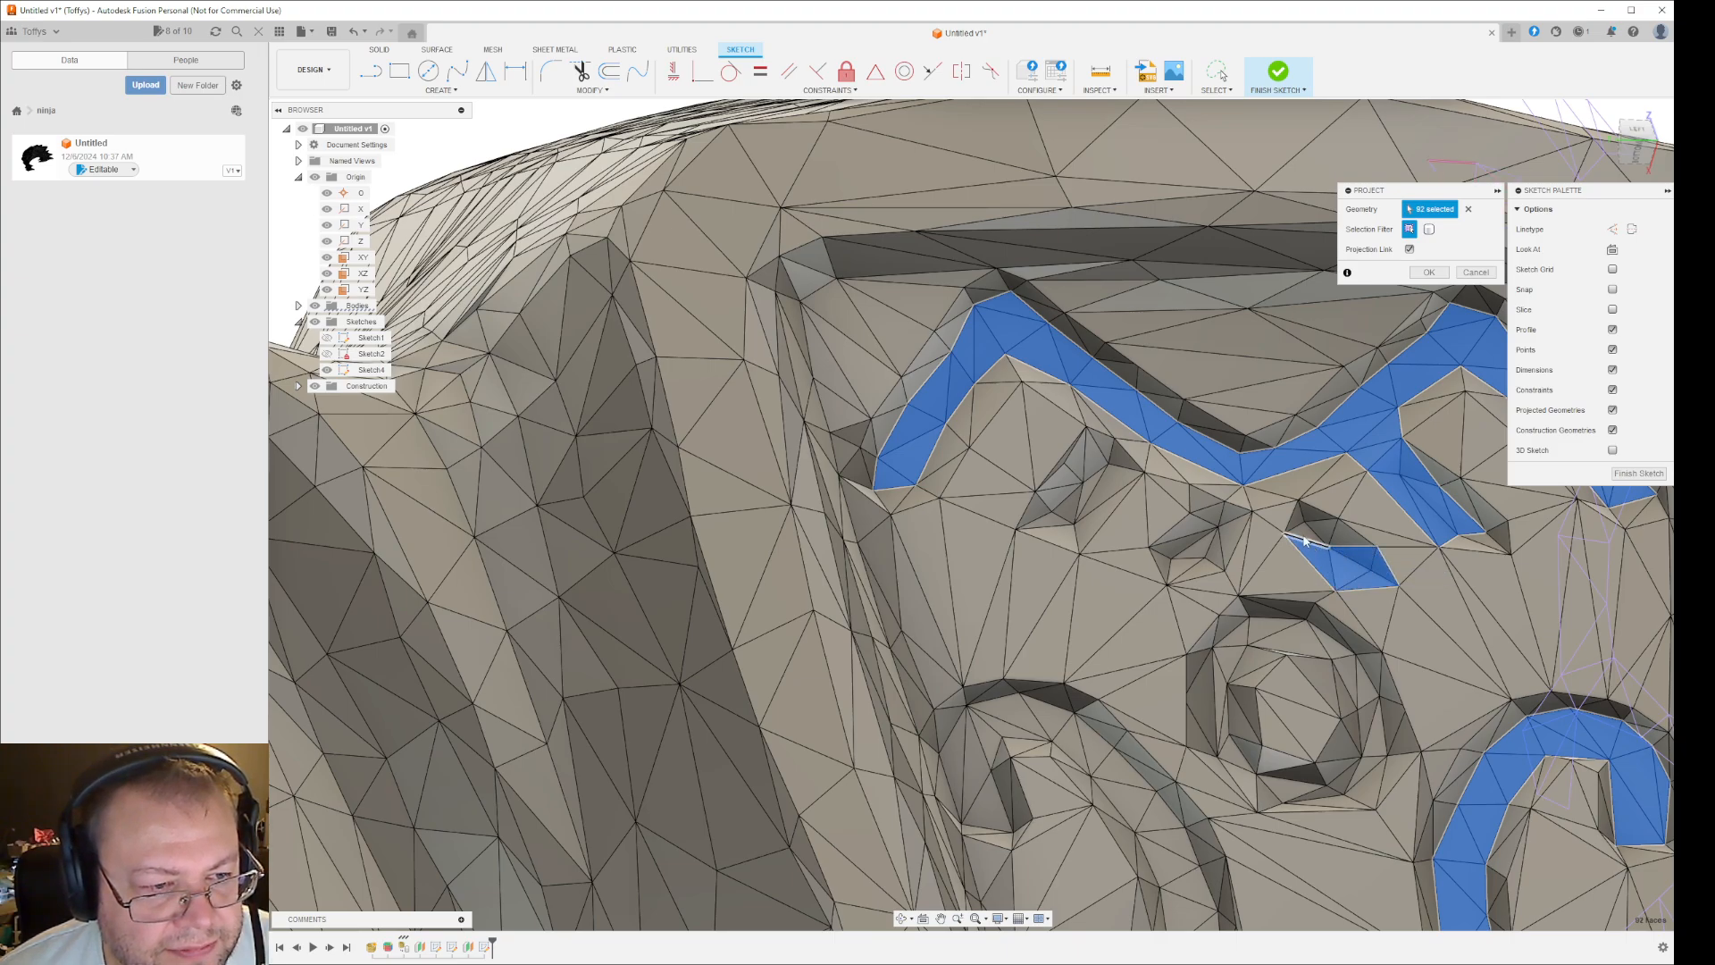
left_click(1301, 531)
left_click(1298, 525)
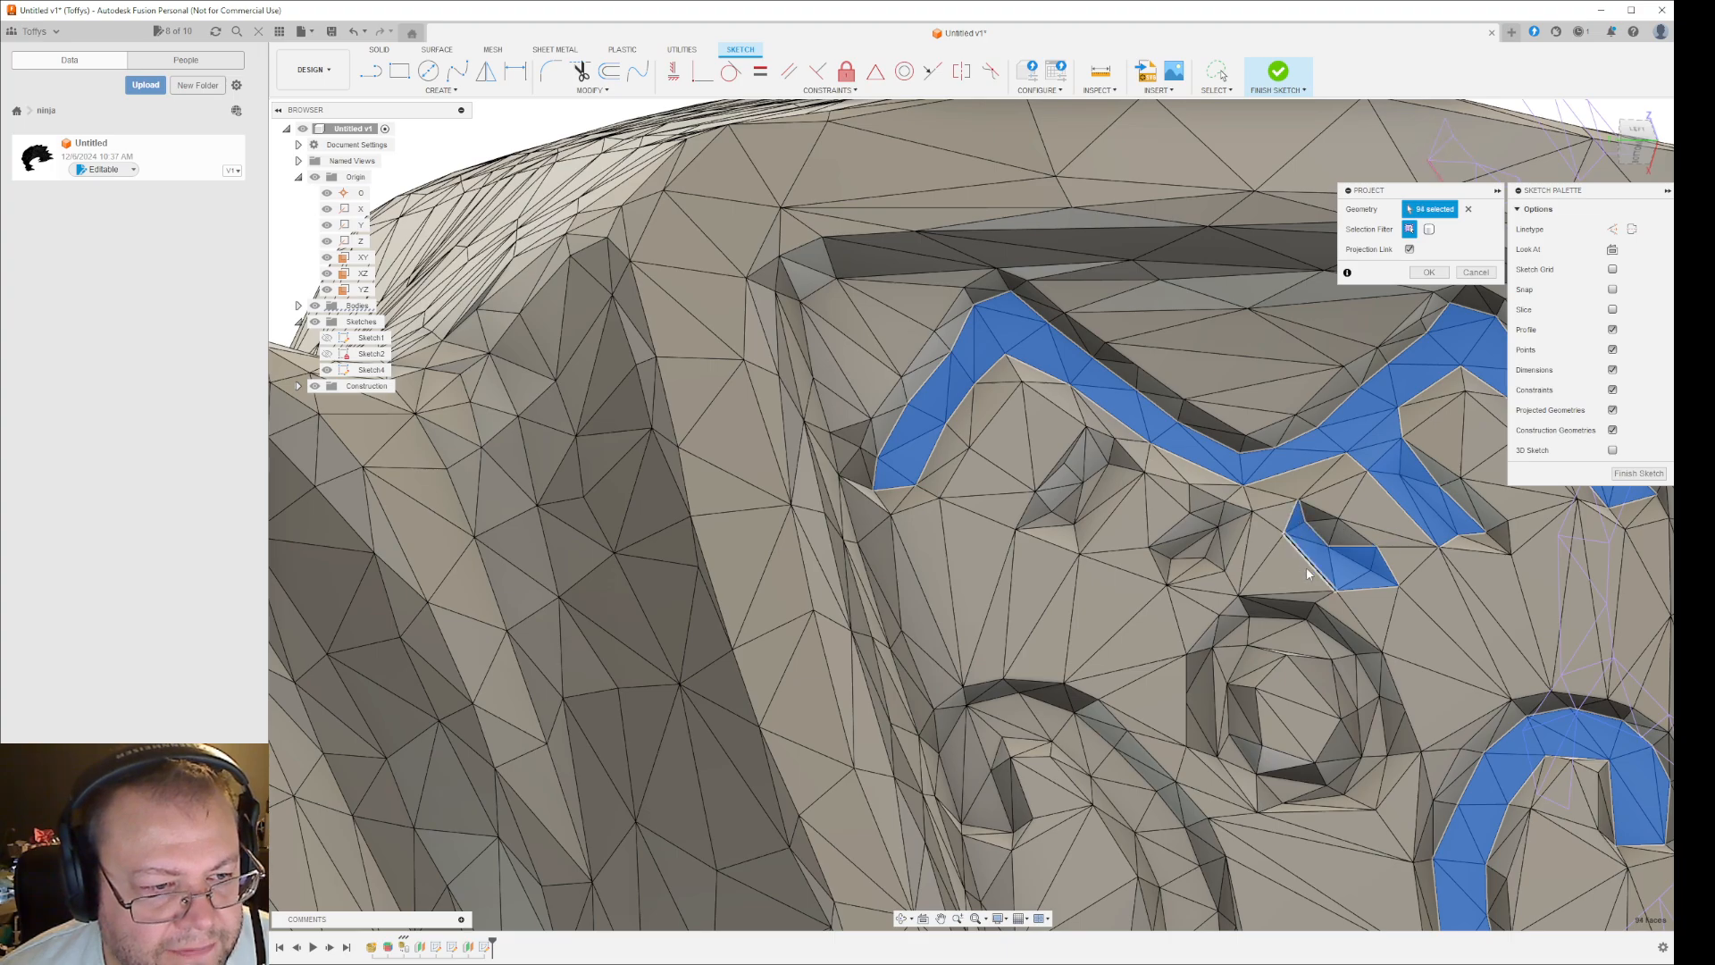
- Try adding the facets of the small irregular recess left of centre beneath the upper groove to the projection
left_click(1232, 539)
left_click(1217, 552)
left_click(1184, 570)
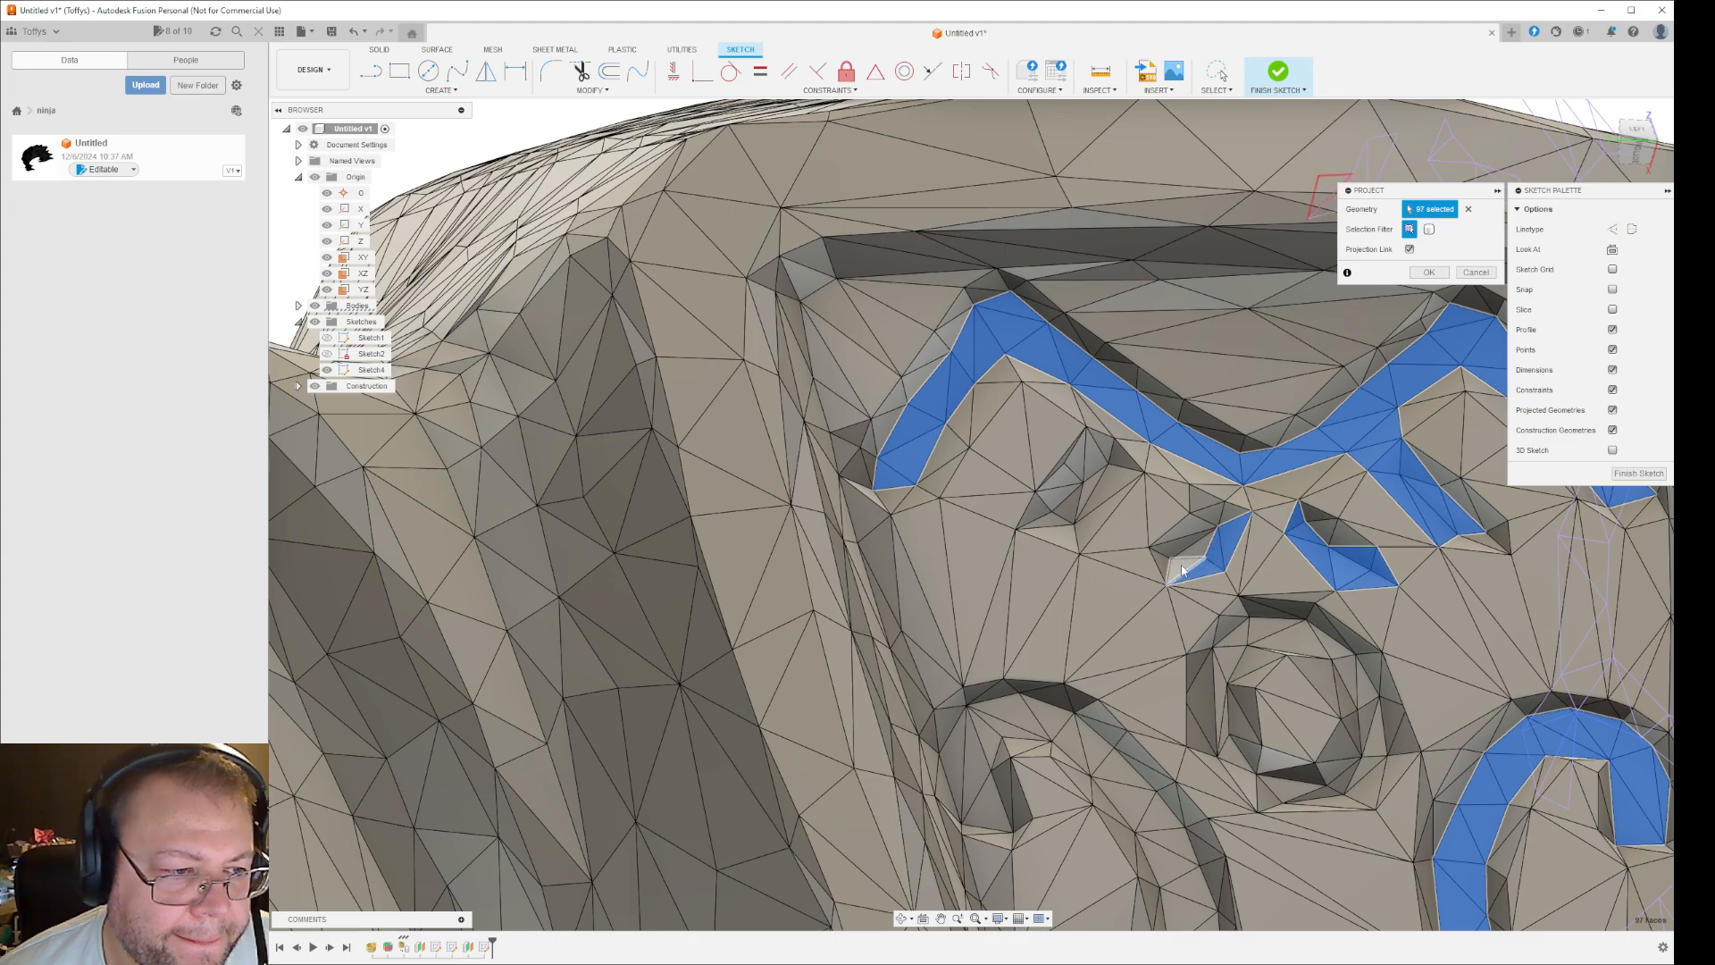
left_click(1183, 569)
left_click(1198, 547)
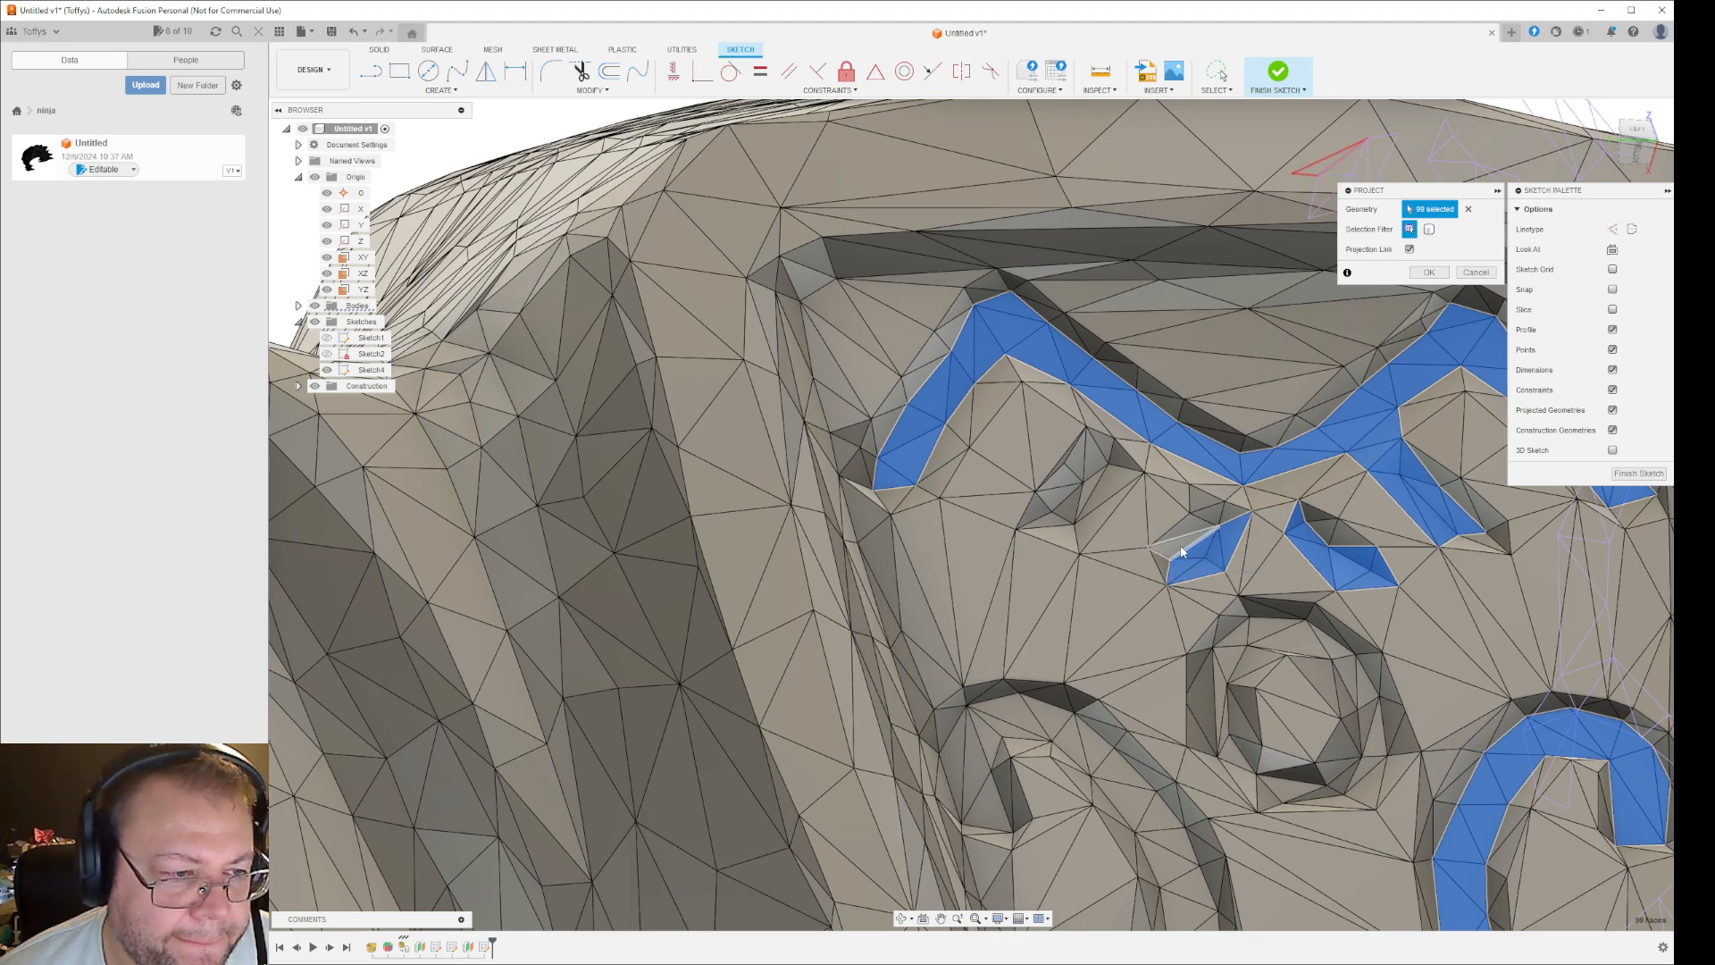
left_click(1181, 547)
left_click(1220, 519)
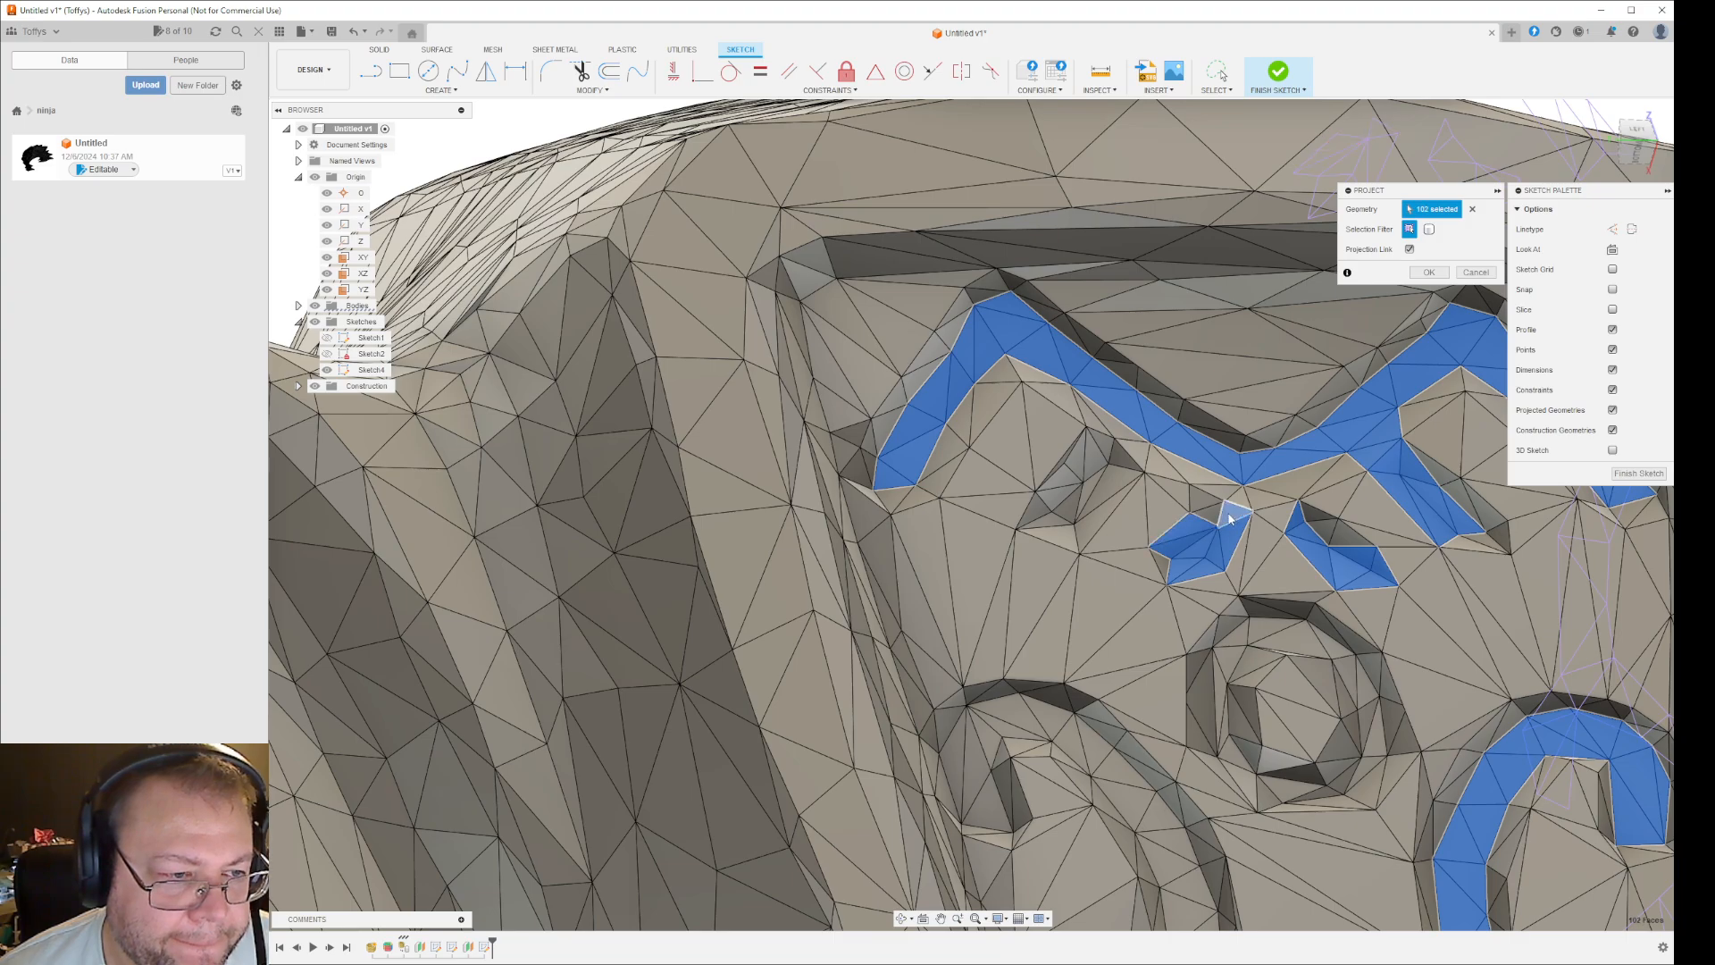
left_click(1229, 519)
left_click(1201, 499)
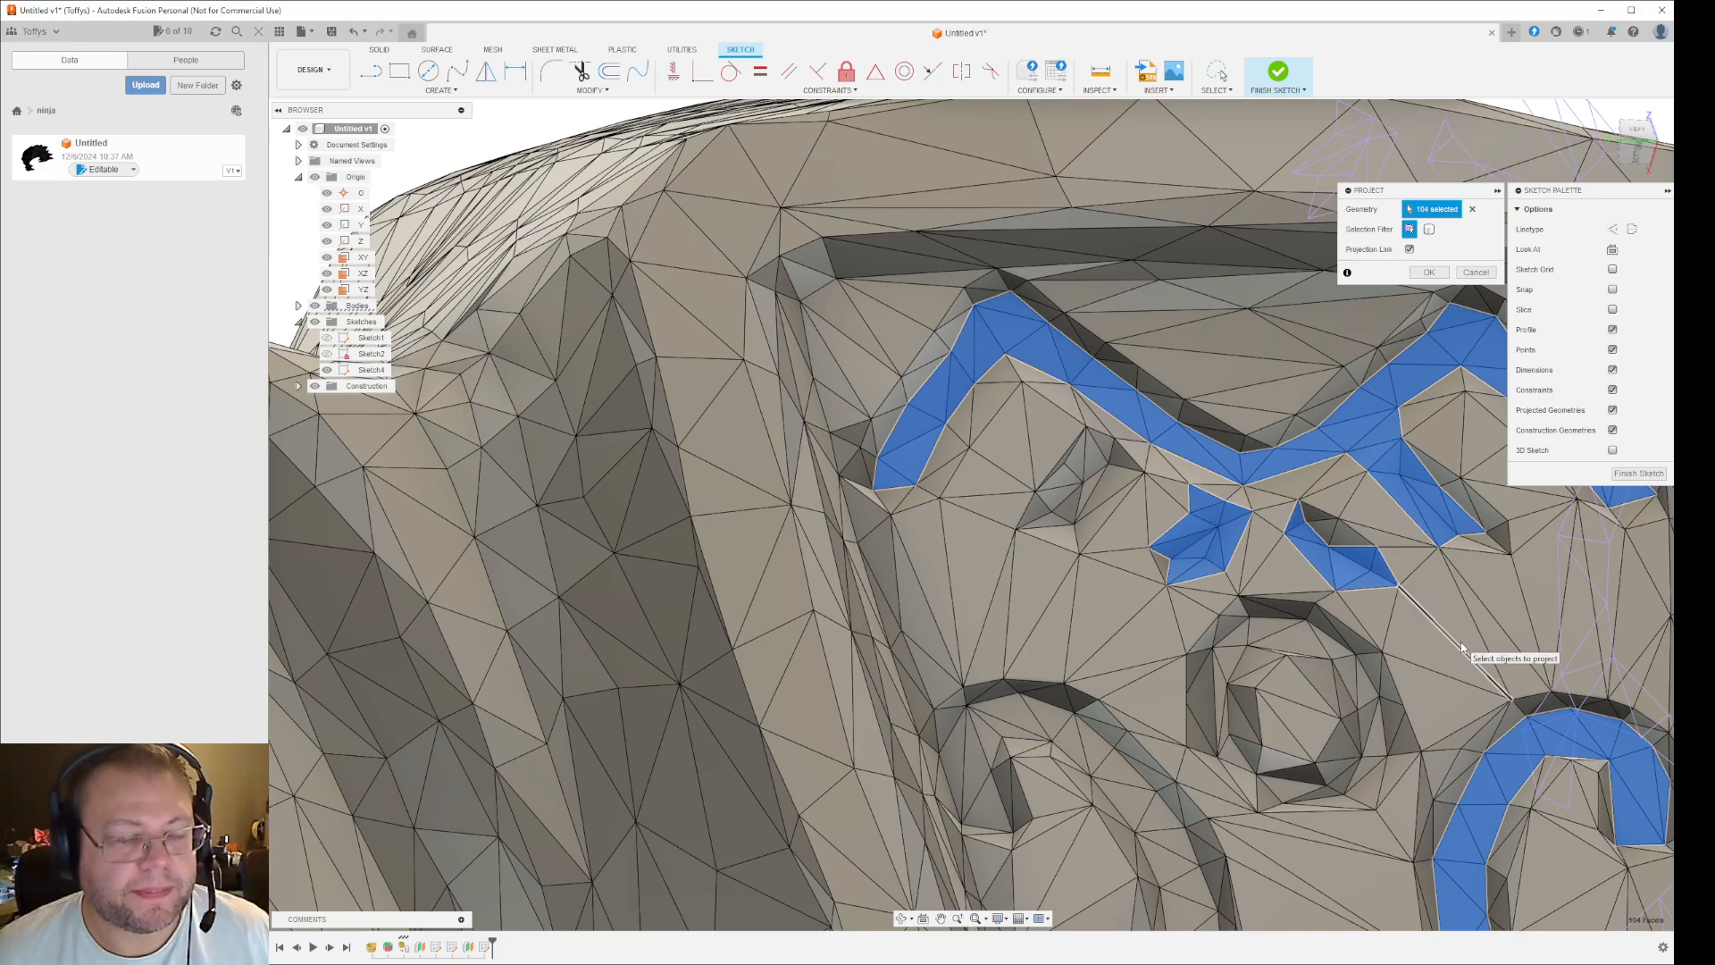
- Add the remaining dark wall facets along the upper edge of the small recess right of centre to the projection
scroll(1461, 635, "down", 8)
mouse_move(1554, 636)
middle_mouse_down("shift")
mouse_move(1551, 554)
mouse_move(1552, 663)
middle_mouse_up("shift")
scroll(1427, 604, "up", 6)
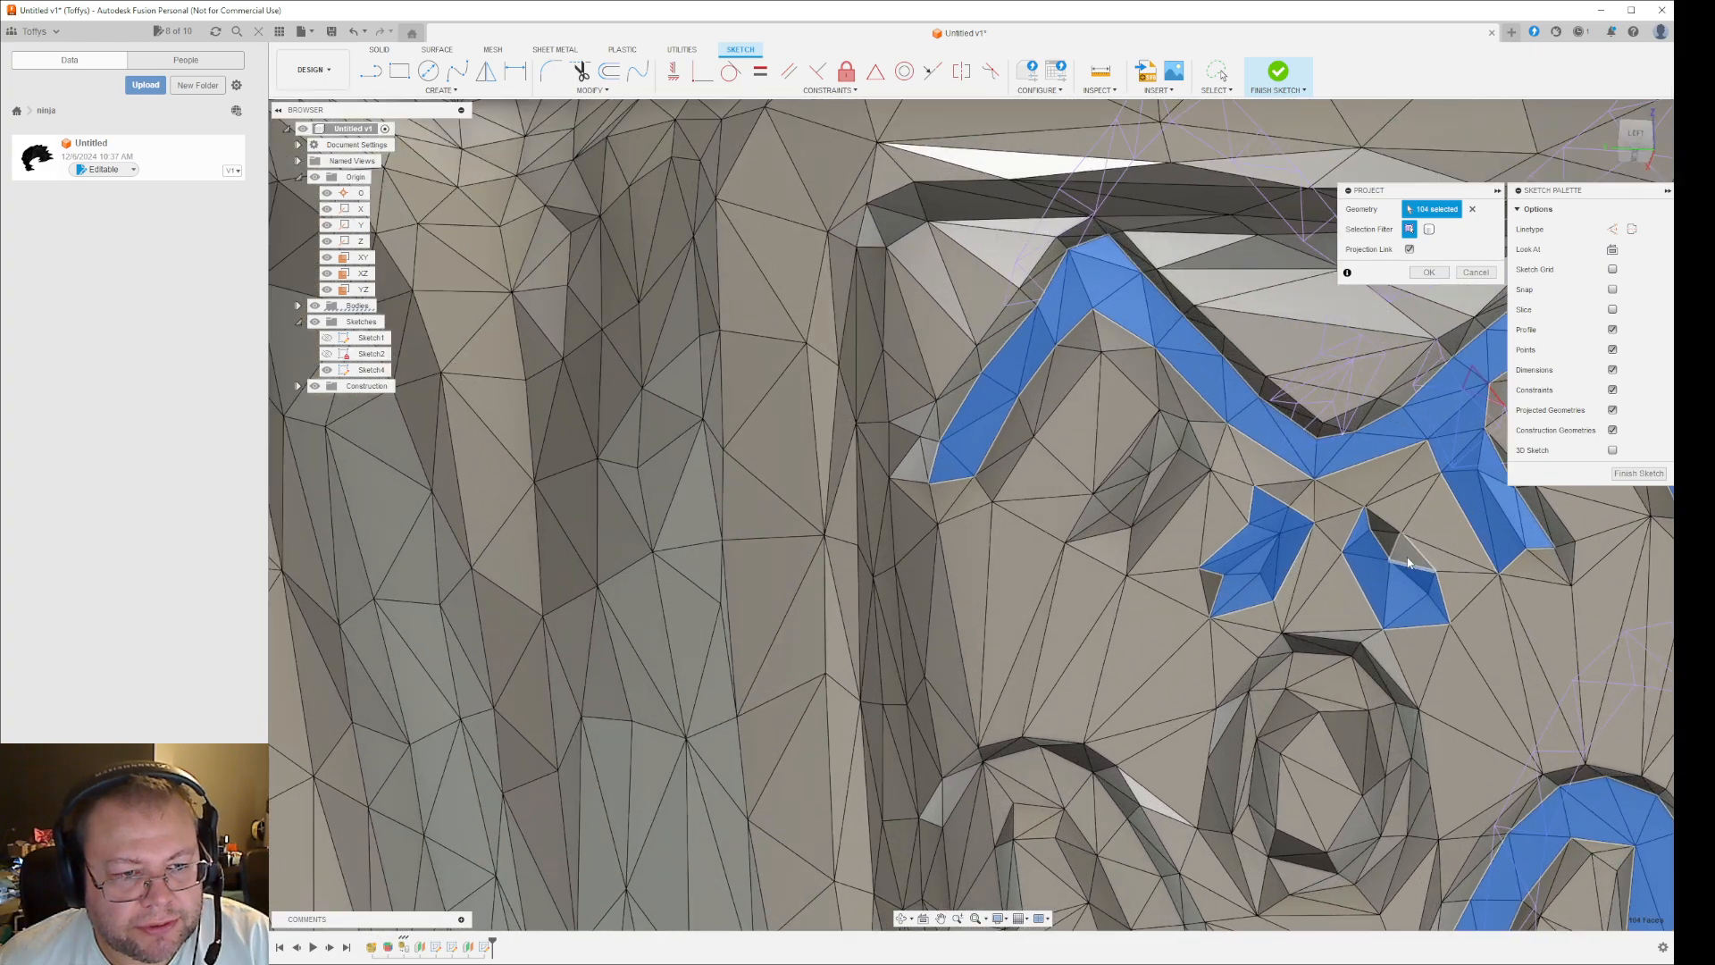
left_click(1389, 546)
left_click(1380, 522)
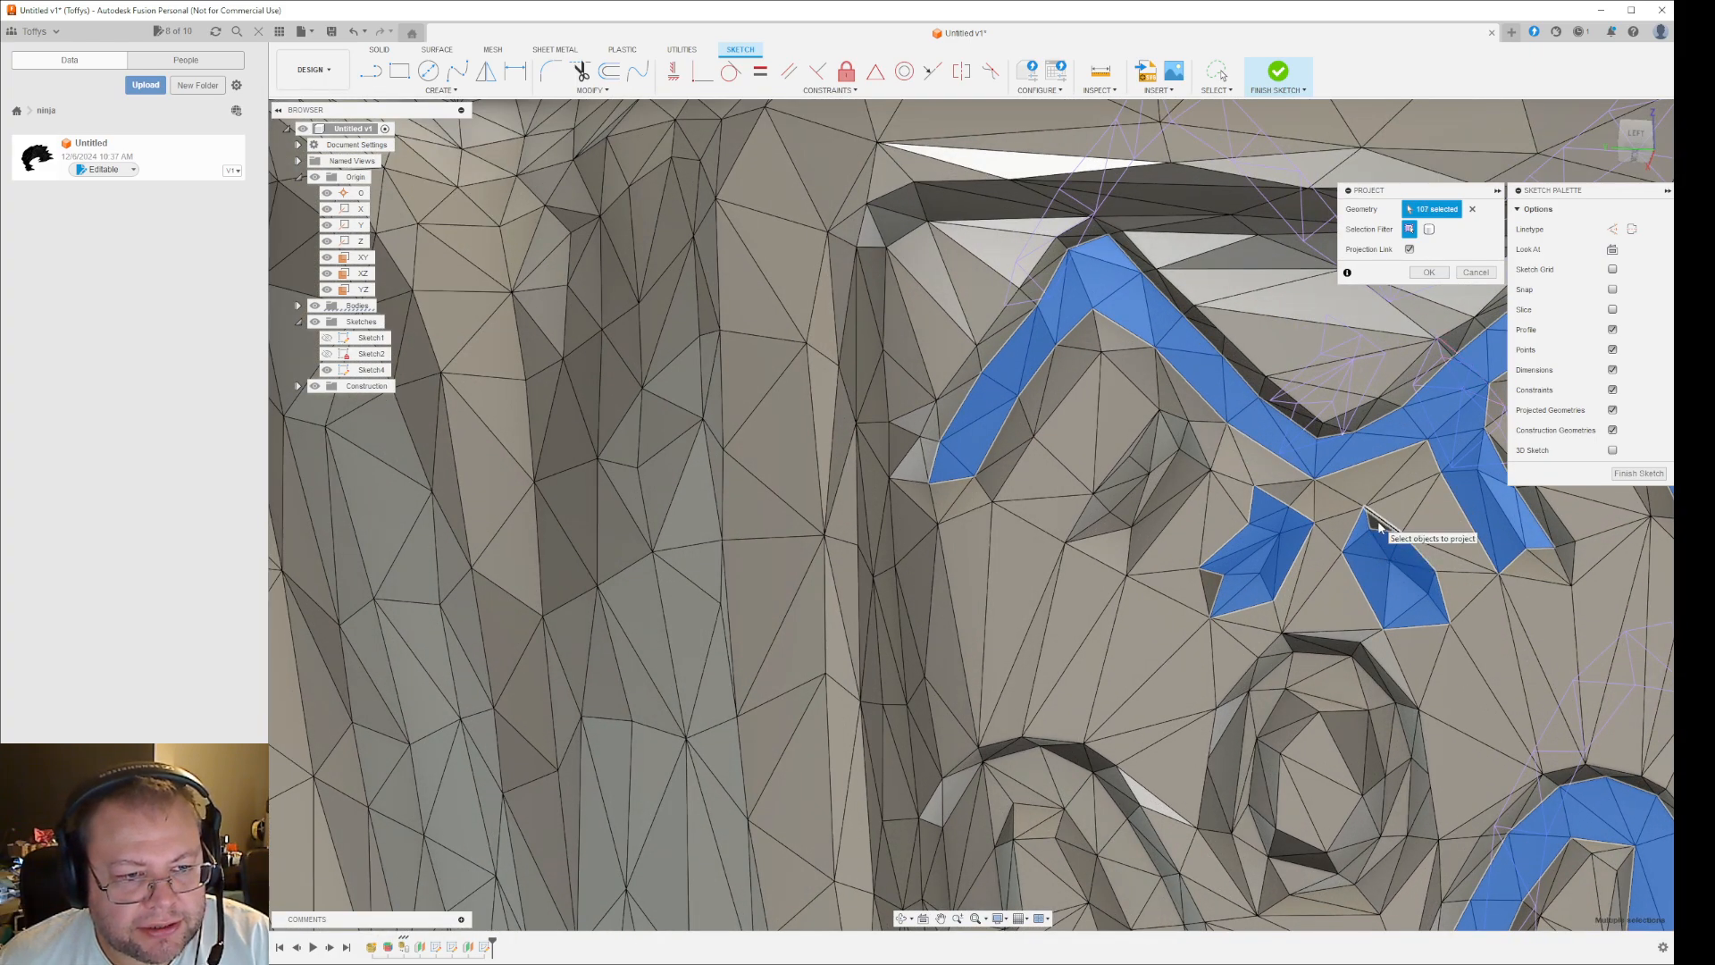
left_click(1376, 522)
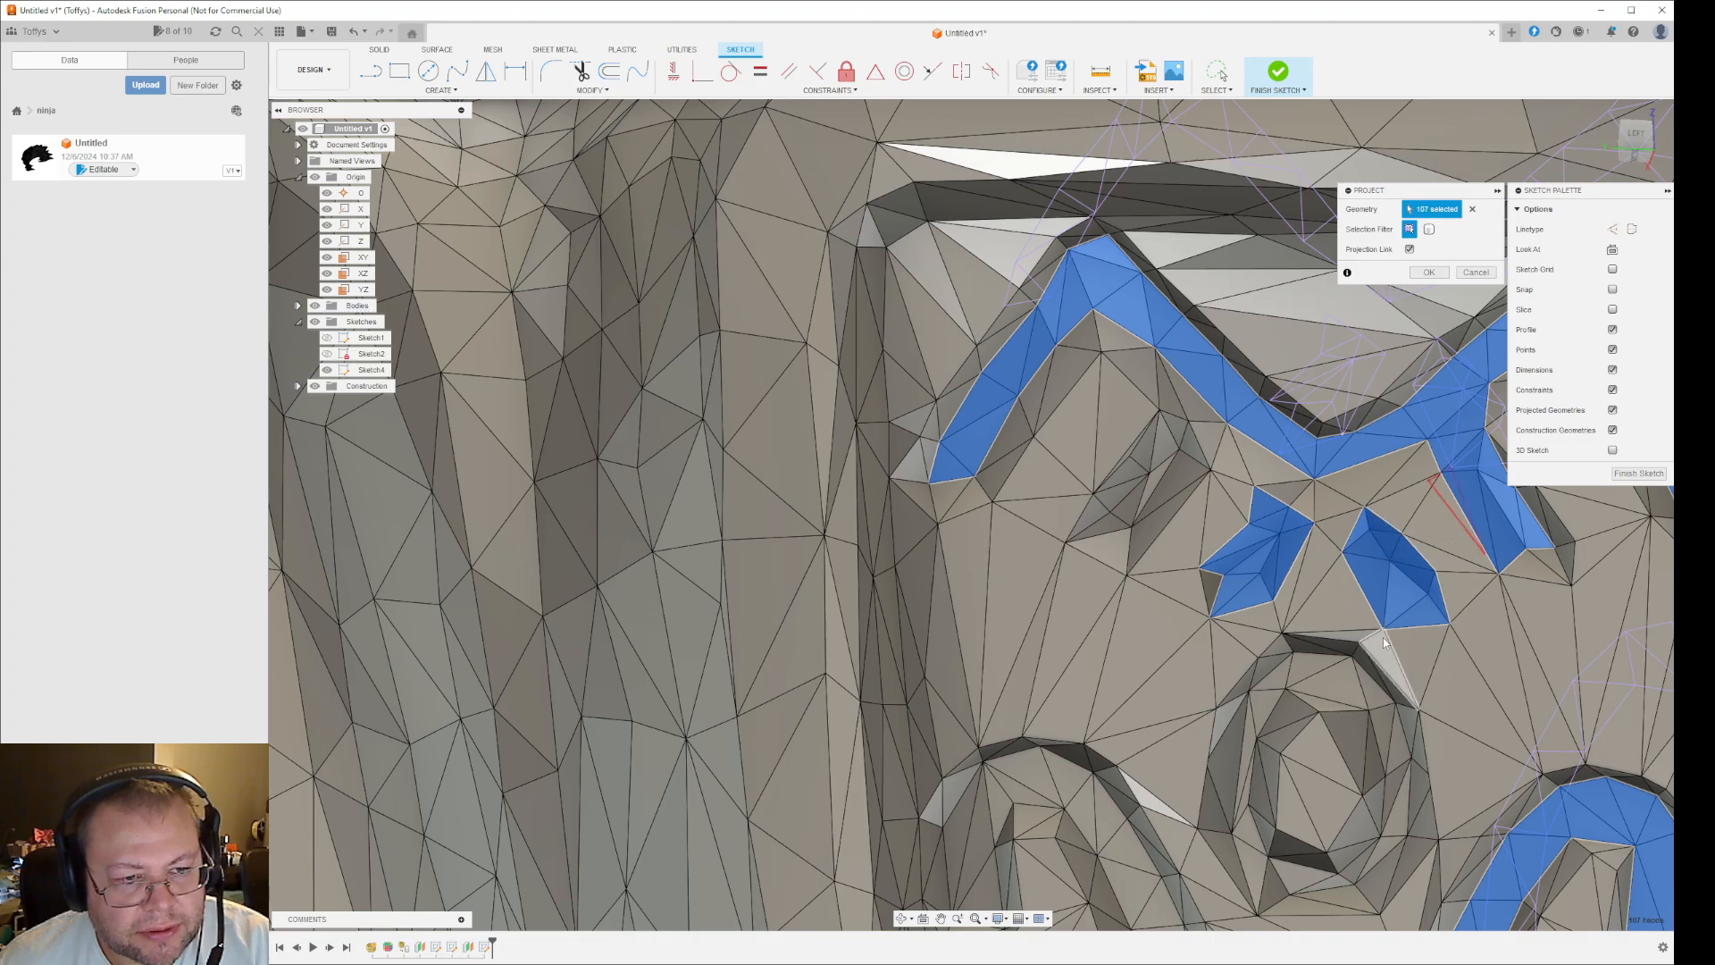
- Remove all facets of the small recess left of centre from the projection selection
left_click(1259, 594)
left_click(1238, 588)
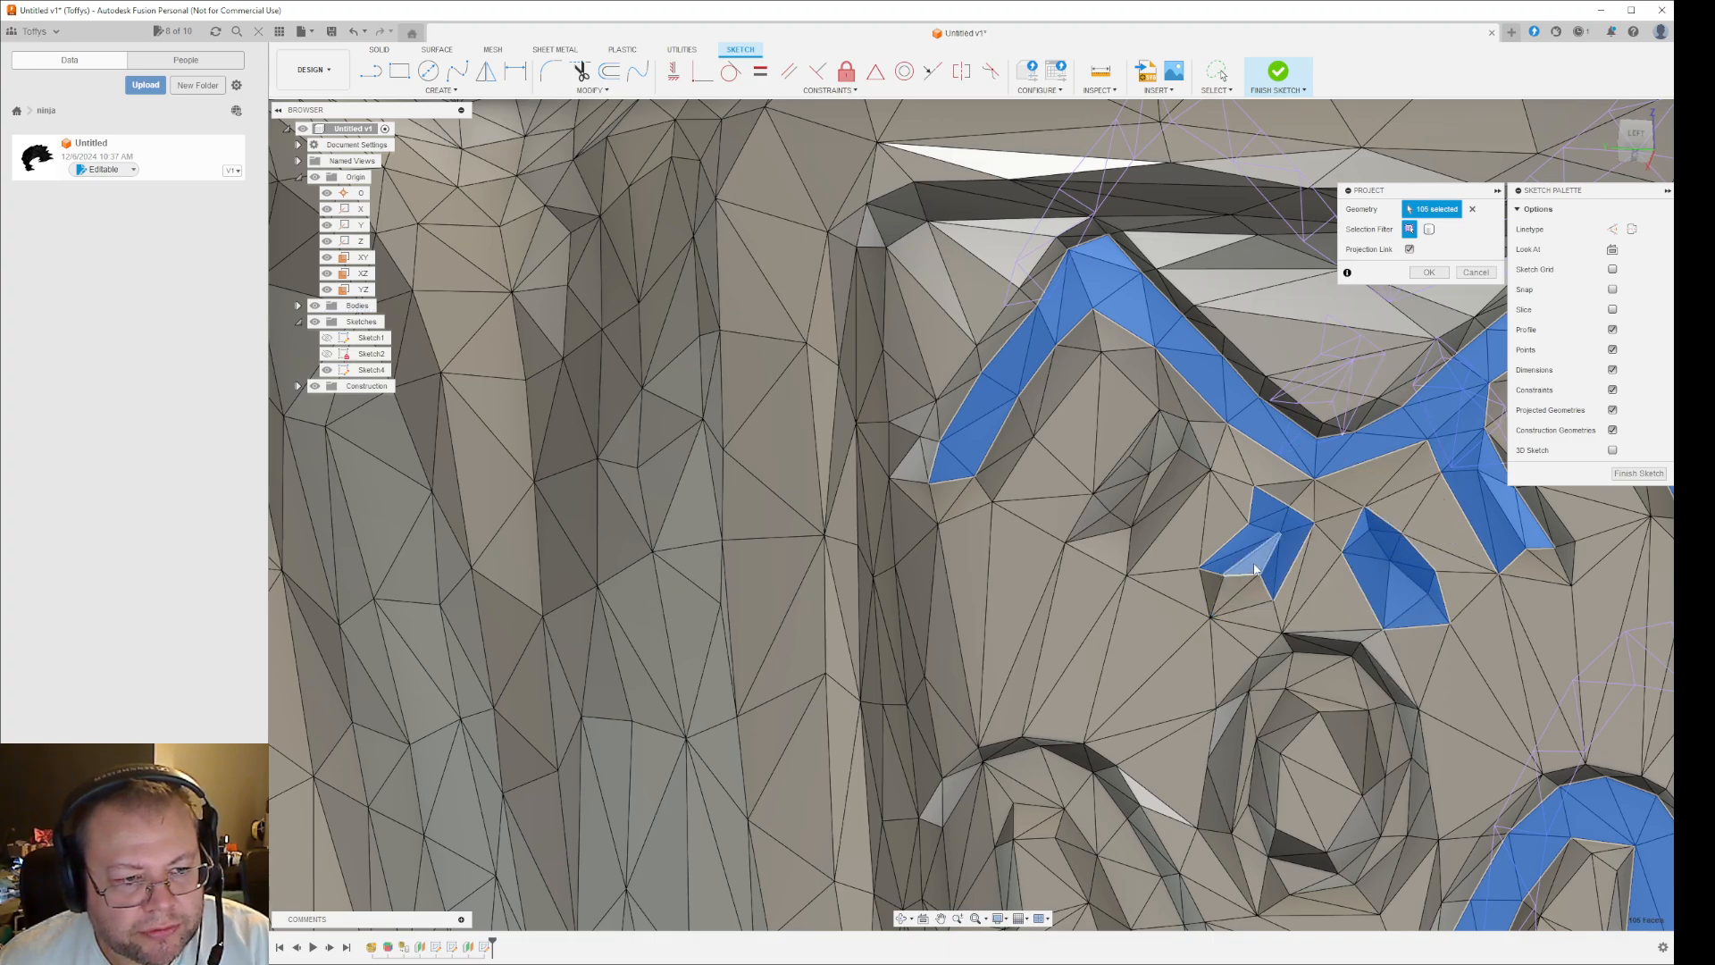
left_click(1255, 568)
left_click(1226, 559)
left_click(1261, 539)
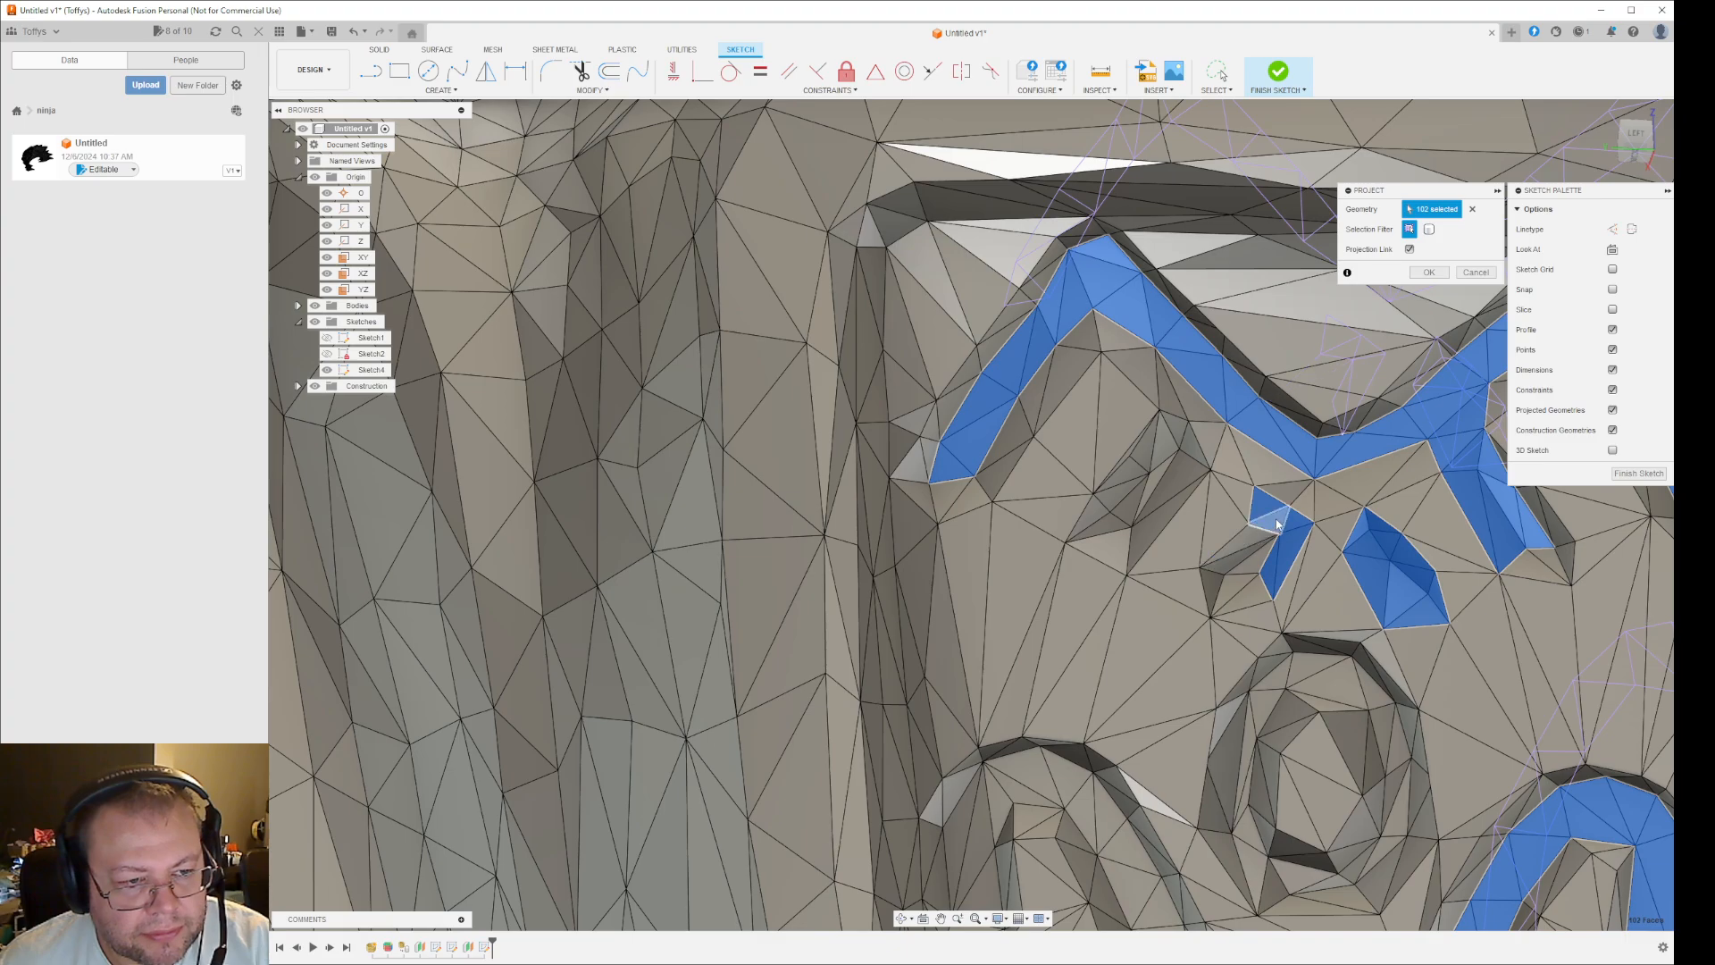
left_click(1277, 525)
left_click(1270, 505)
left_click(1293, 521)
left_click(1291, 552)
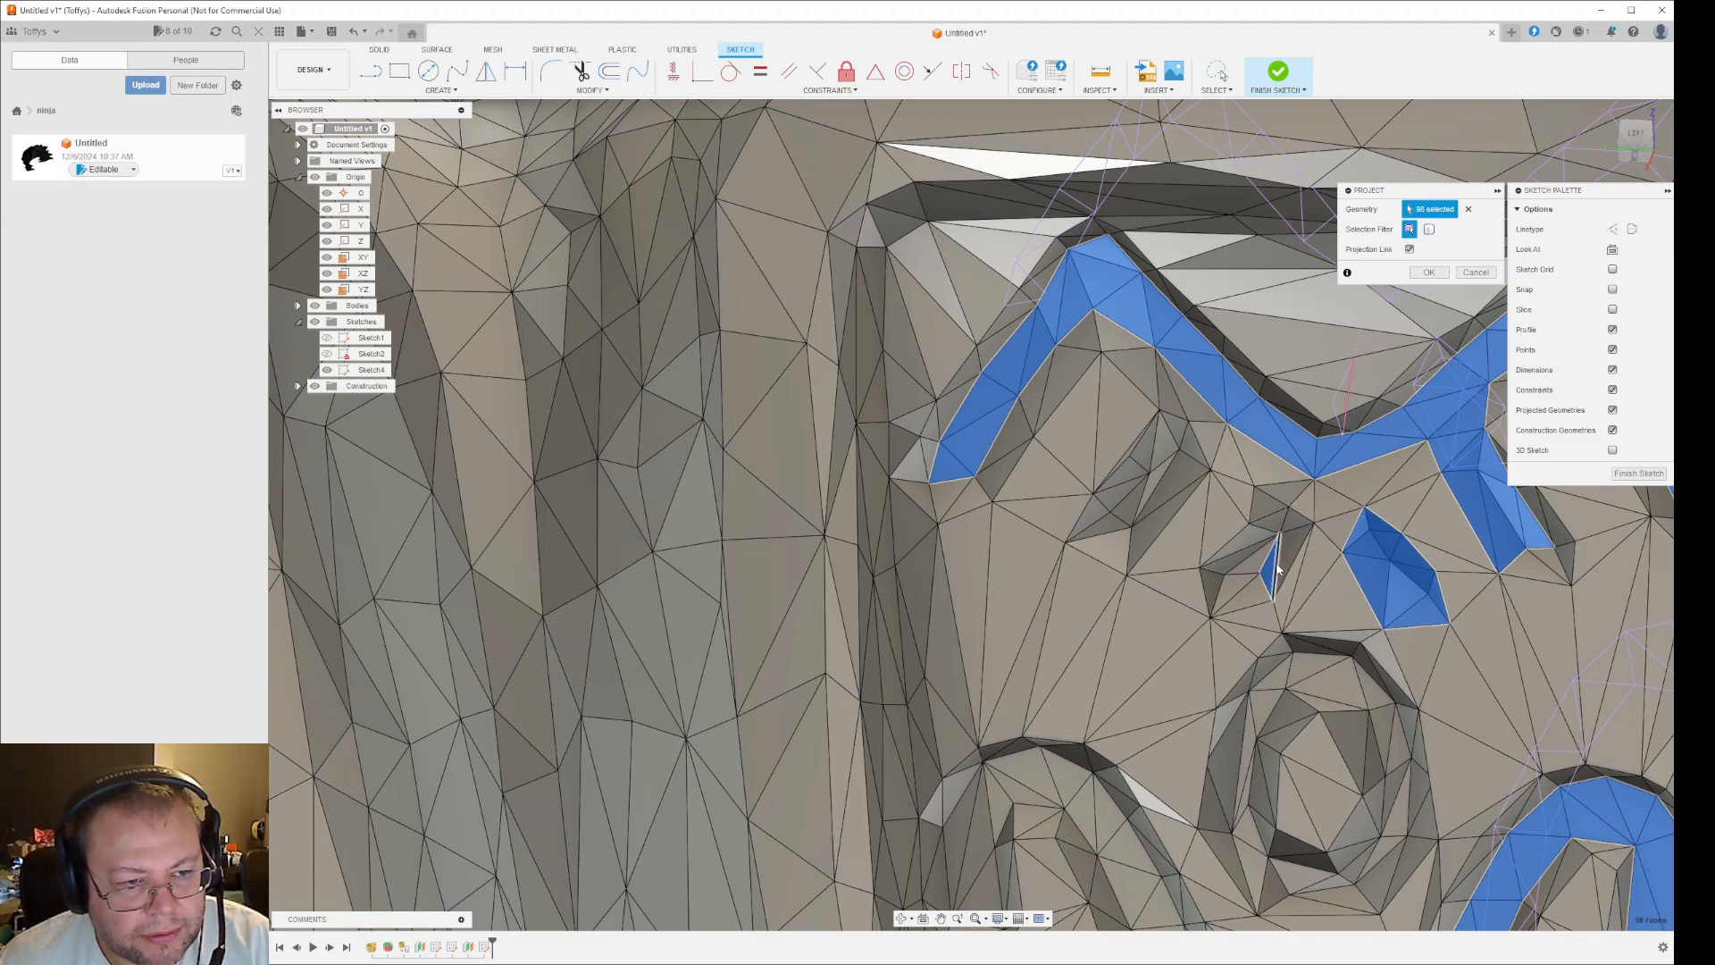
left_click(1271, 572)
- Complete the projection of the selected groove facets onto the sketch
scroll(1338, 617, "down", 6)
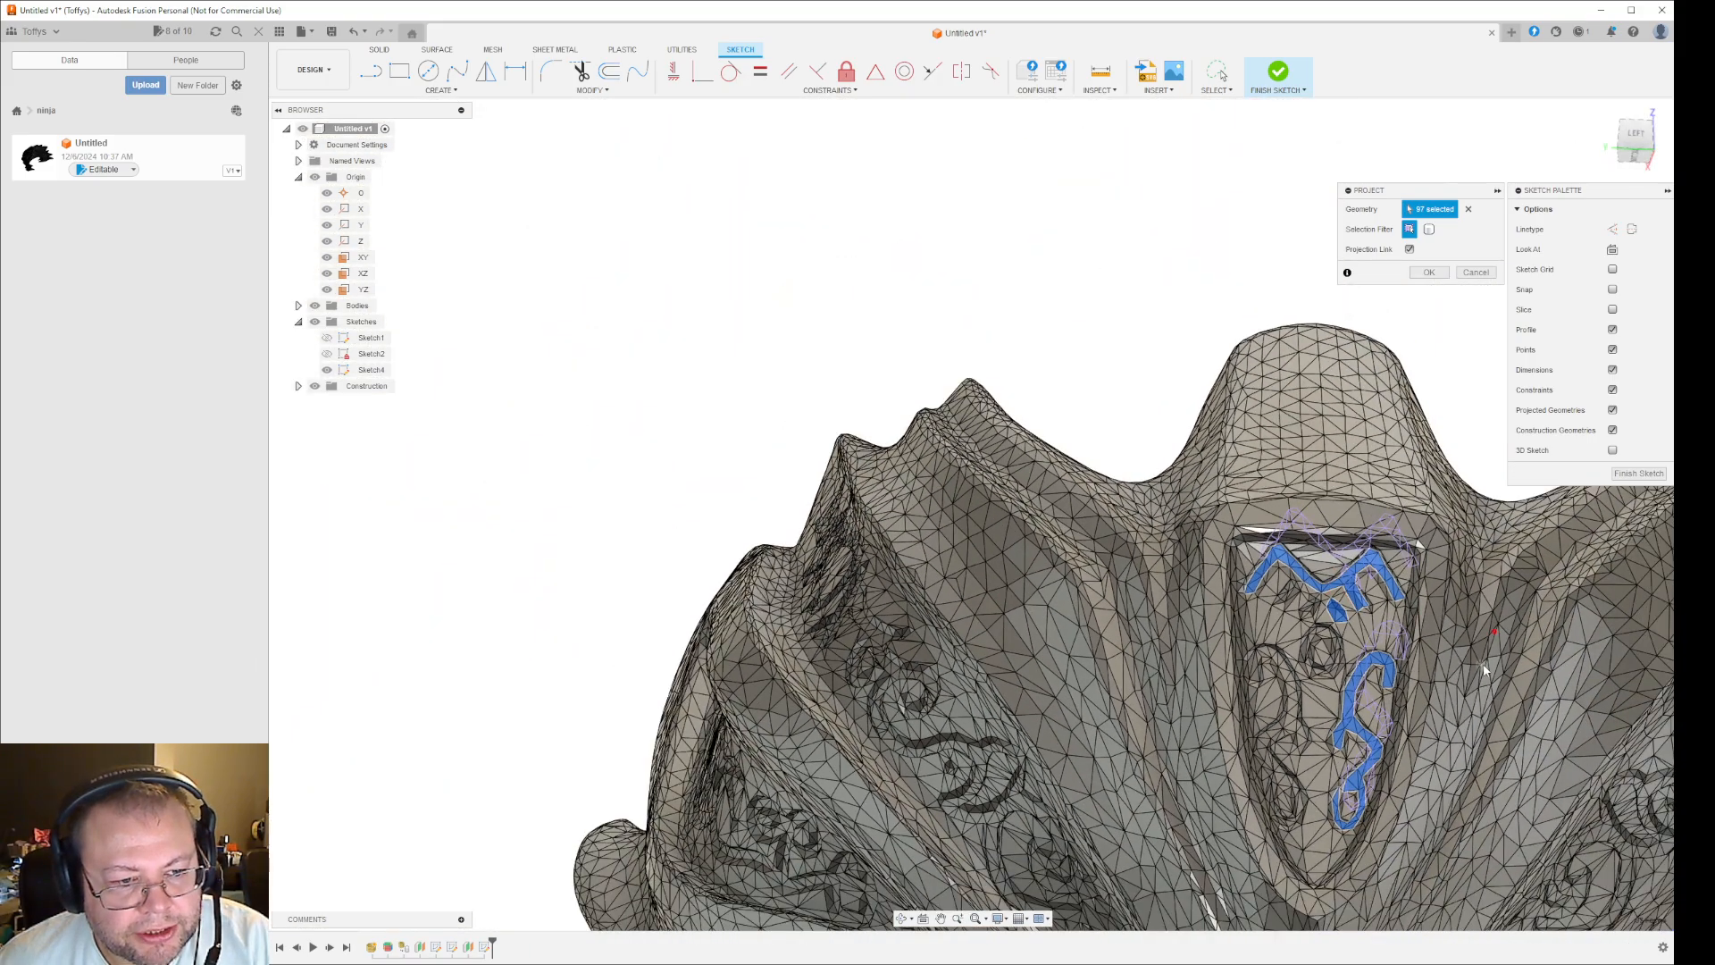
middle_click_drag(1485, 670, 1507, 633, "shift")
middle_click_drag(1481, 570, 1489, 666, "shift")
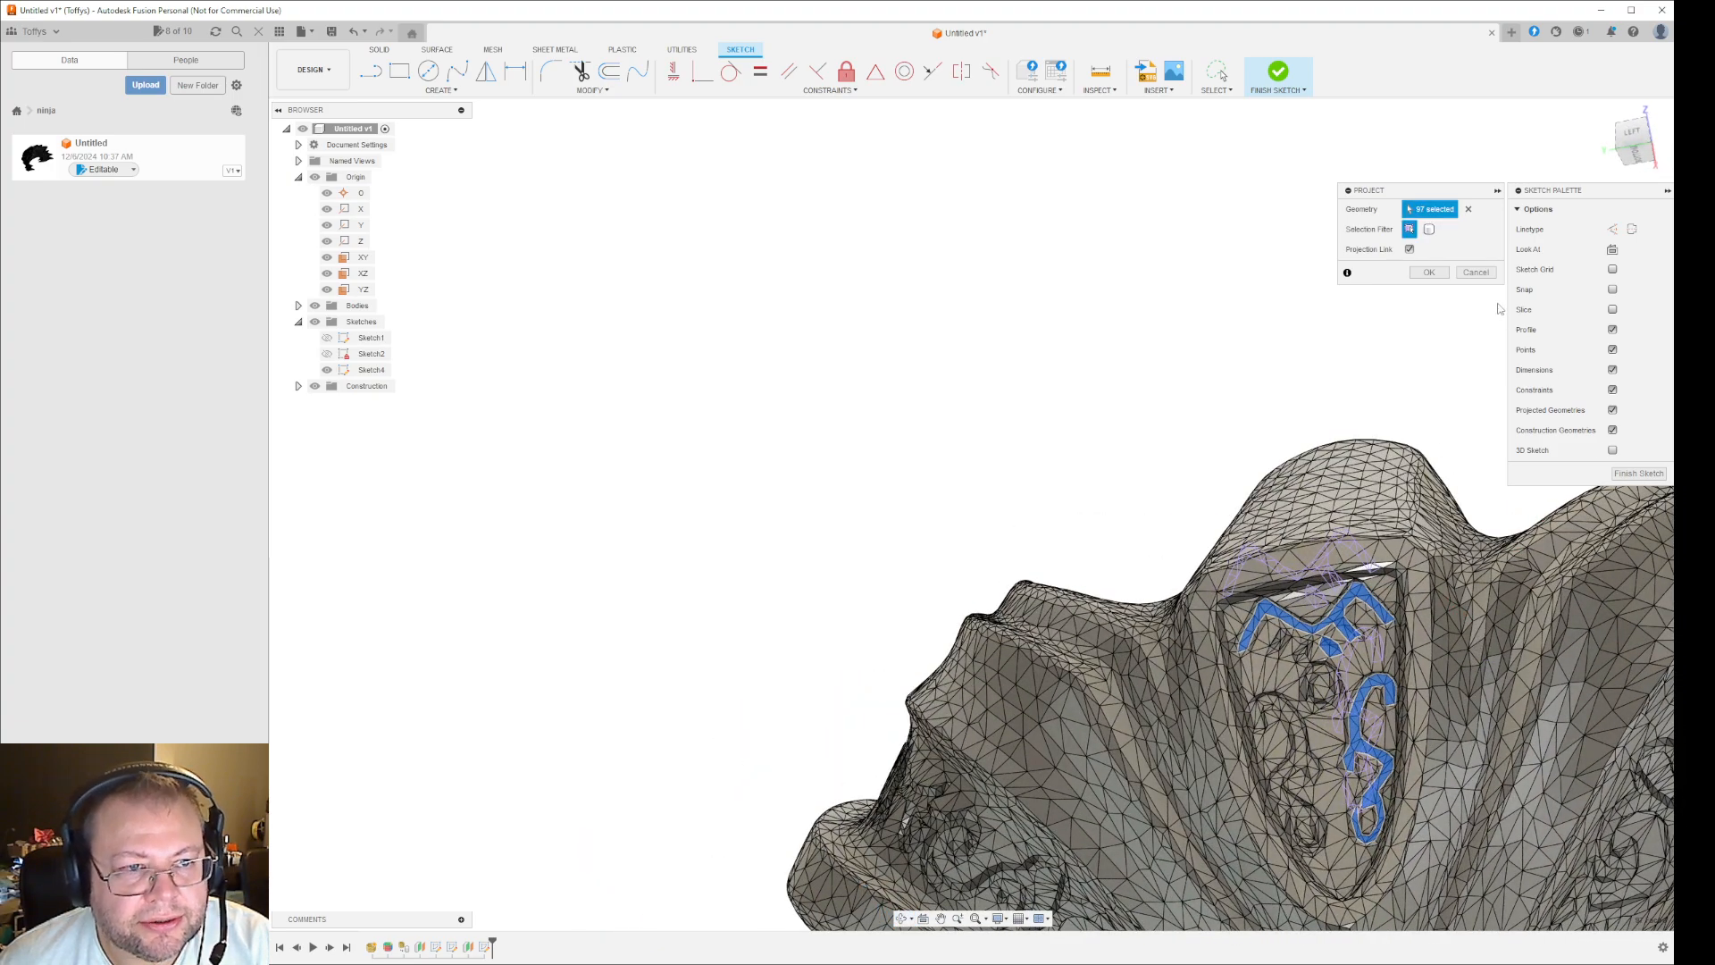
left_click(1430, 272)
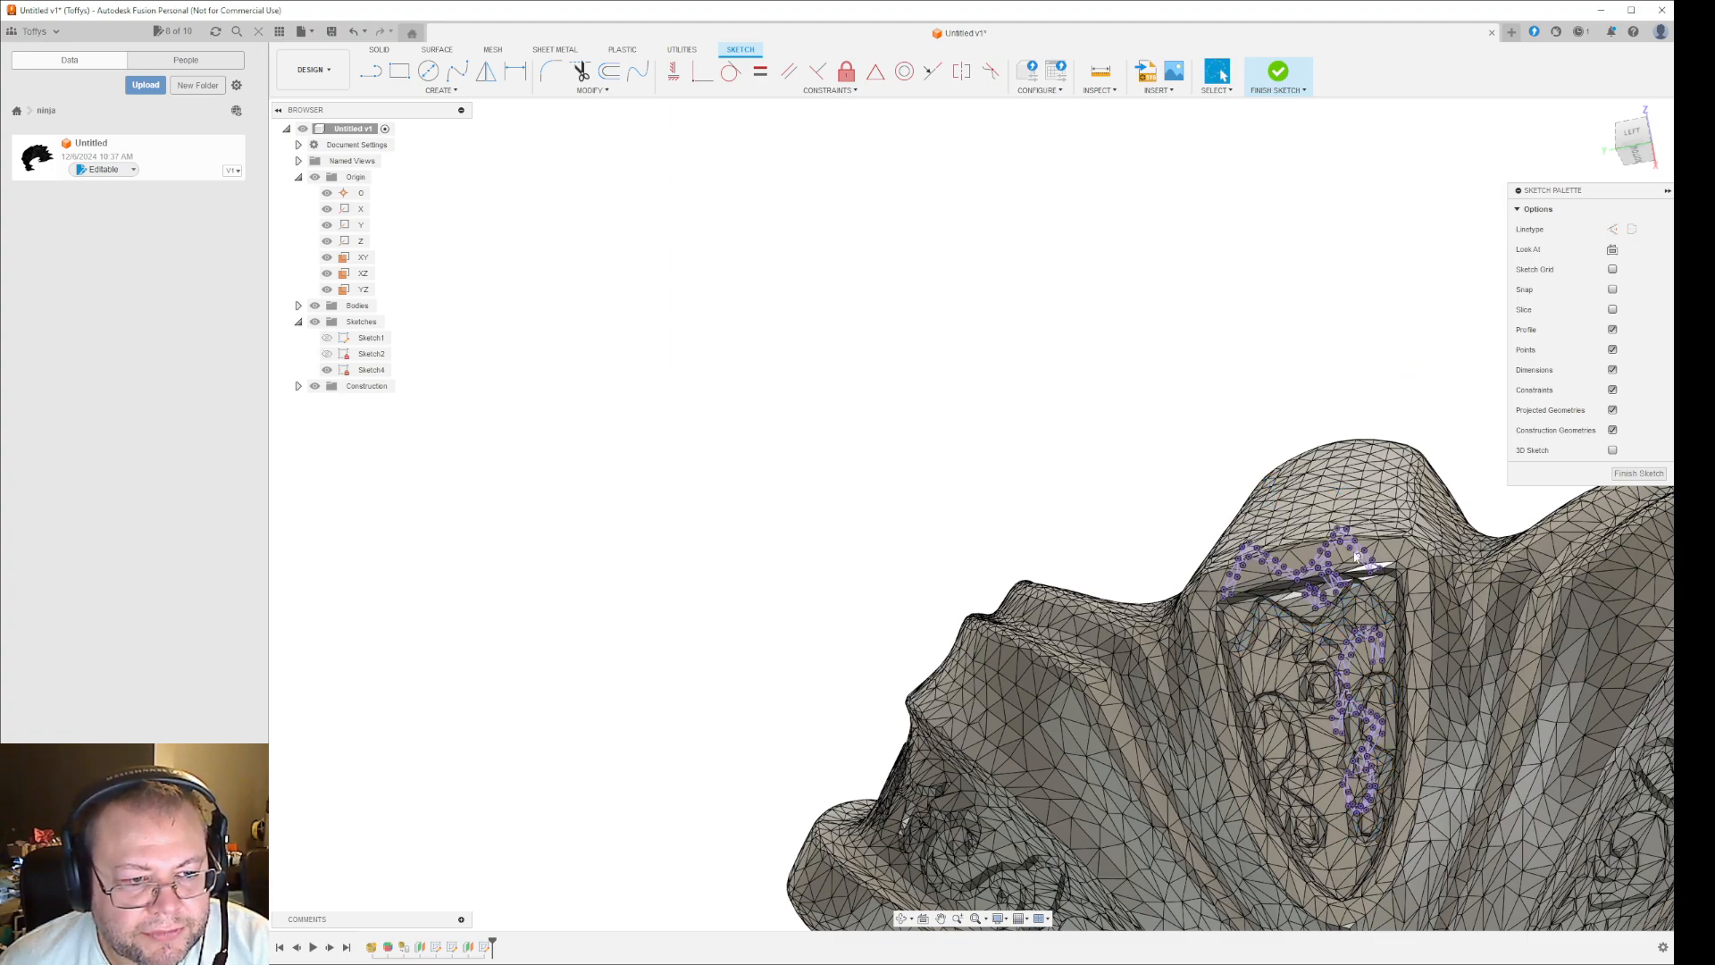
- Hide the bodies to isolate the projected groove sketch around the lower scroll
middle_click_drag(1212, 530, 1179, 490, "shift")
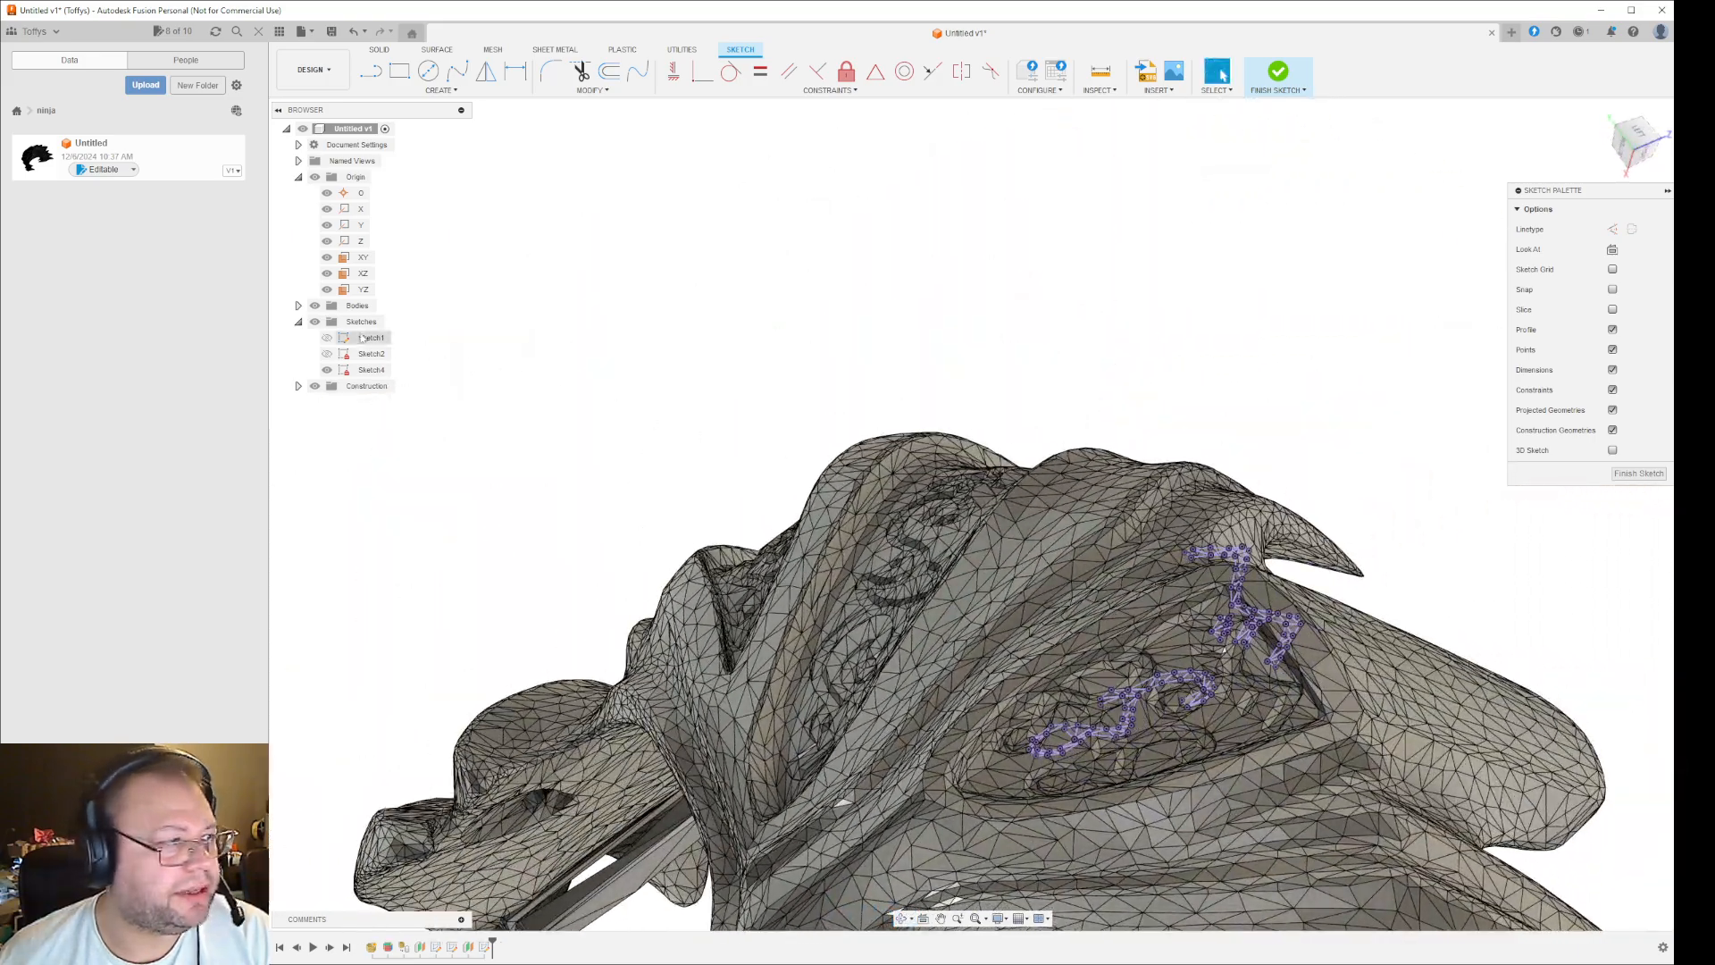
left_click(314, 306)
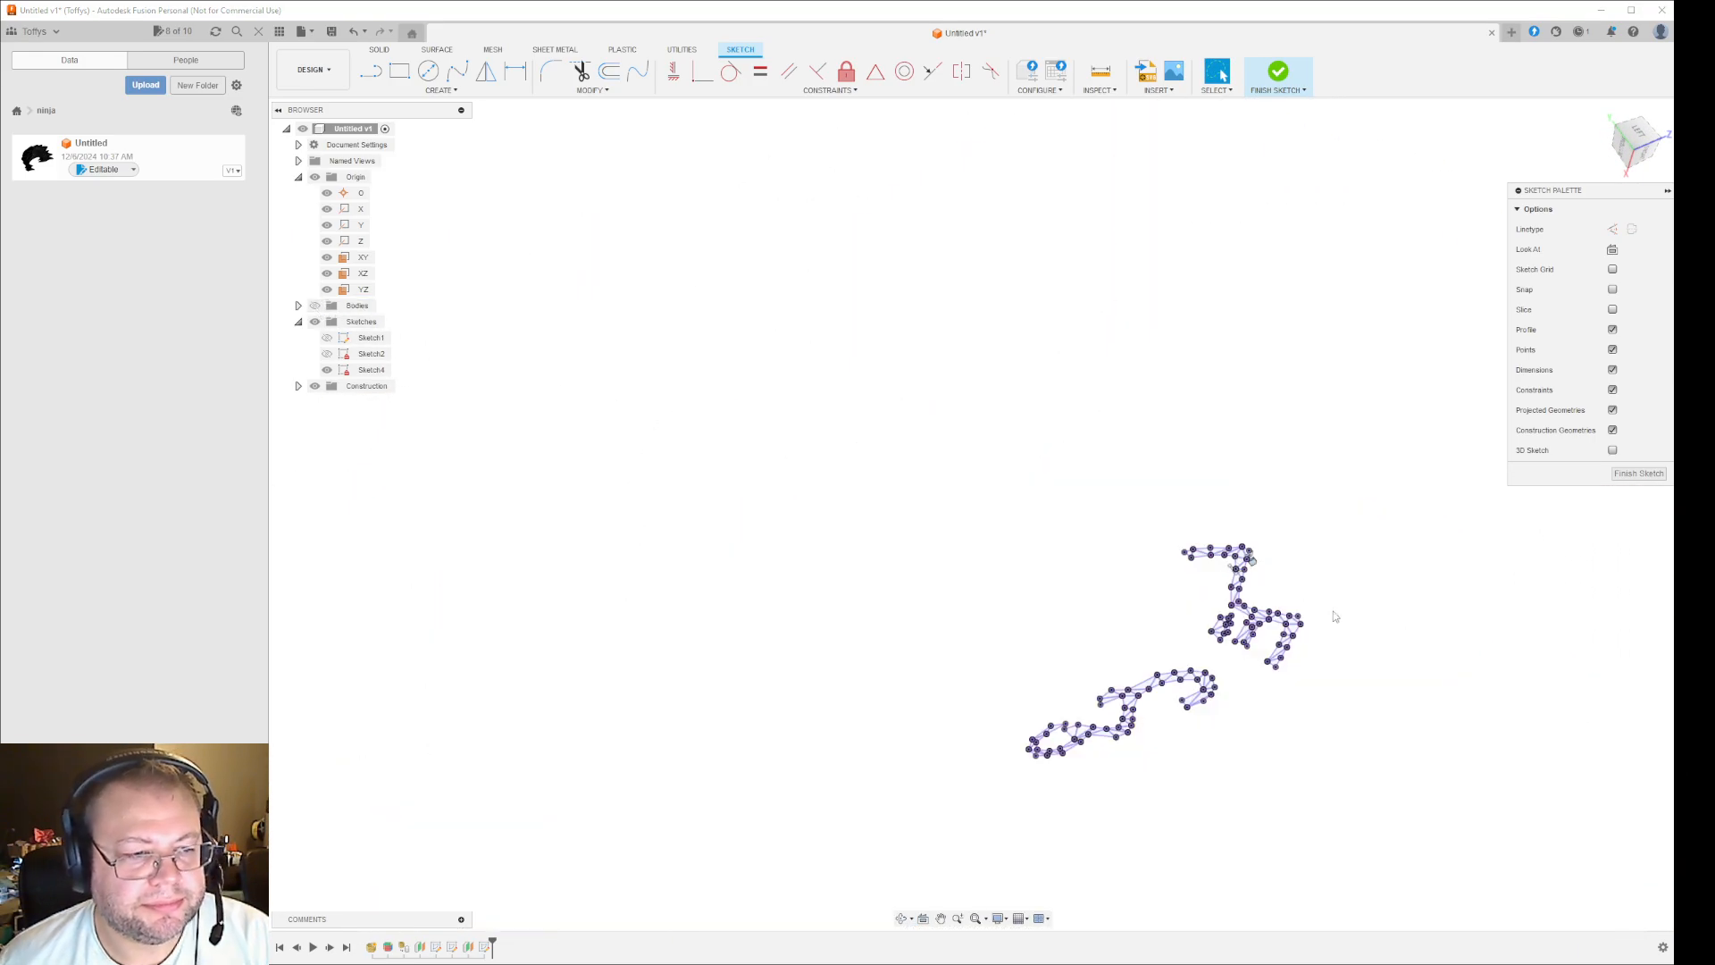
scroll(1187, 689, "up", 8)
middle_click_drag(1080, 720, 1296, 549)
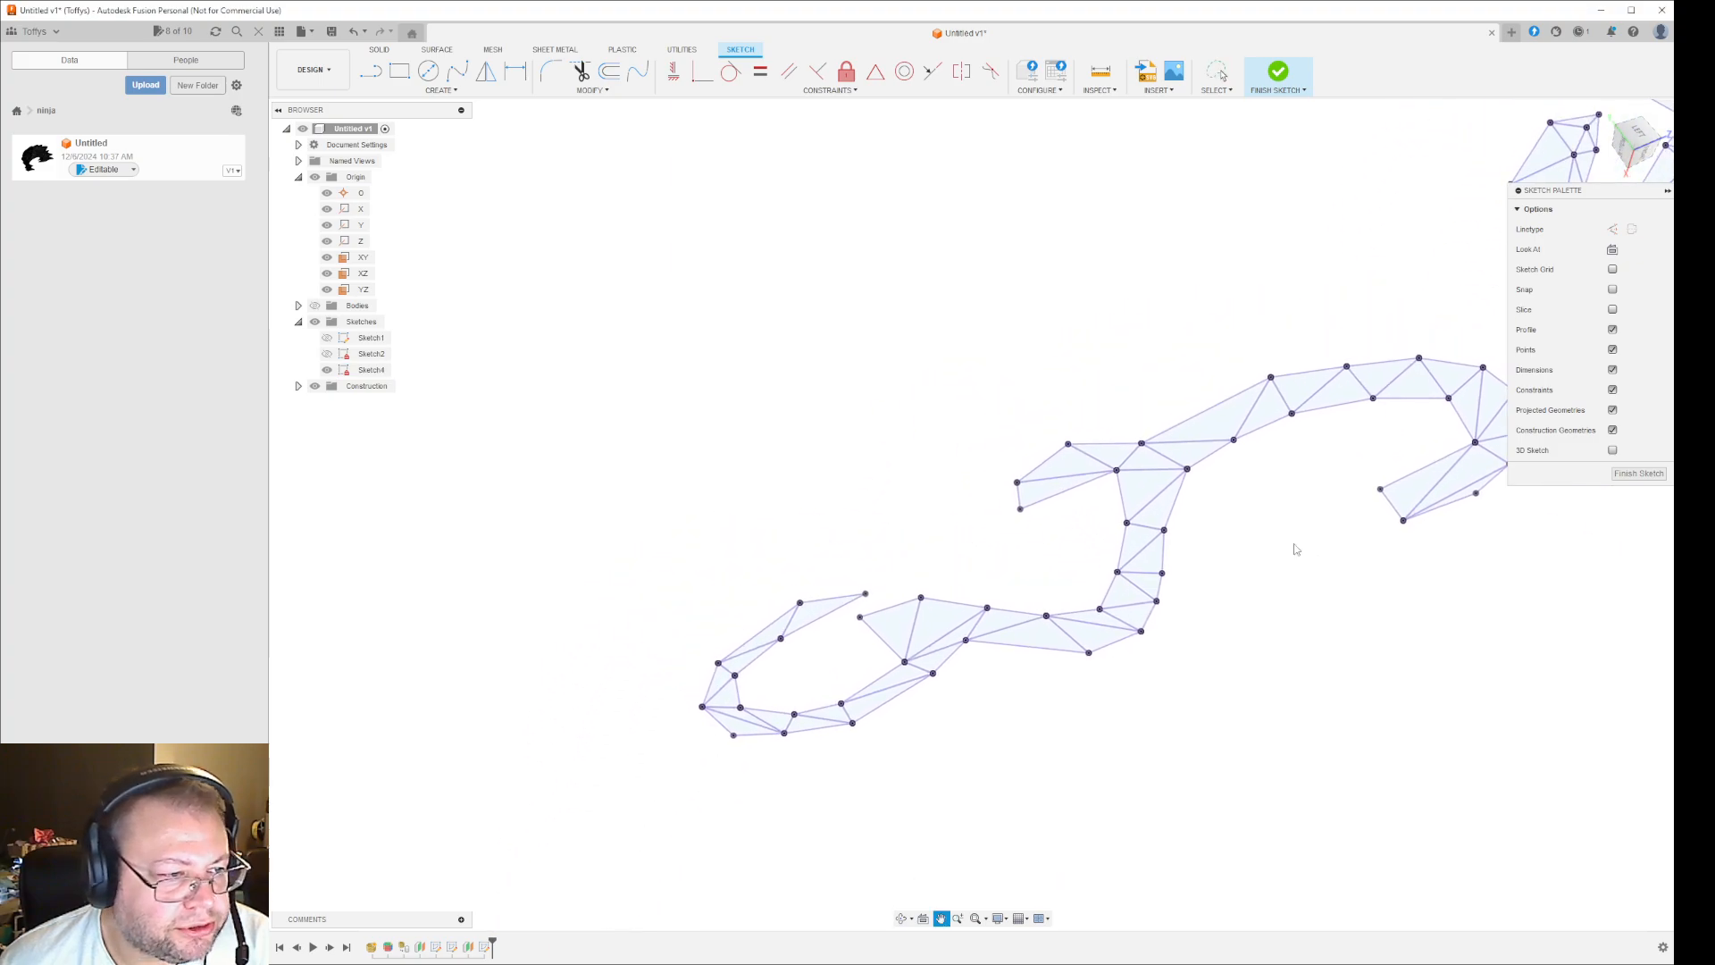
left_click(791, 623)
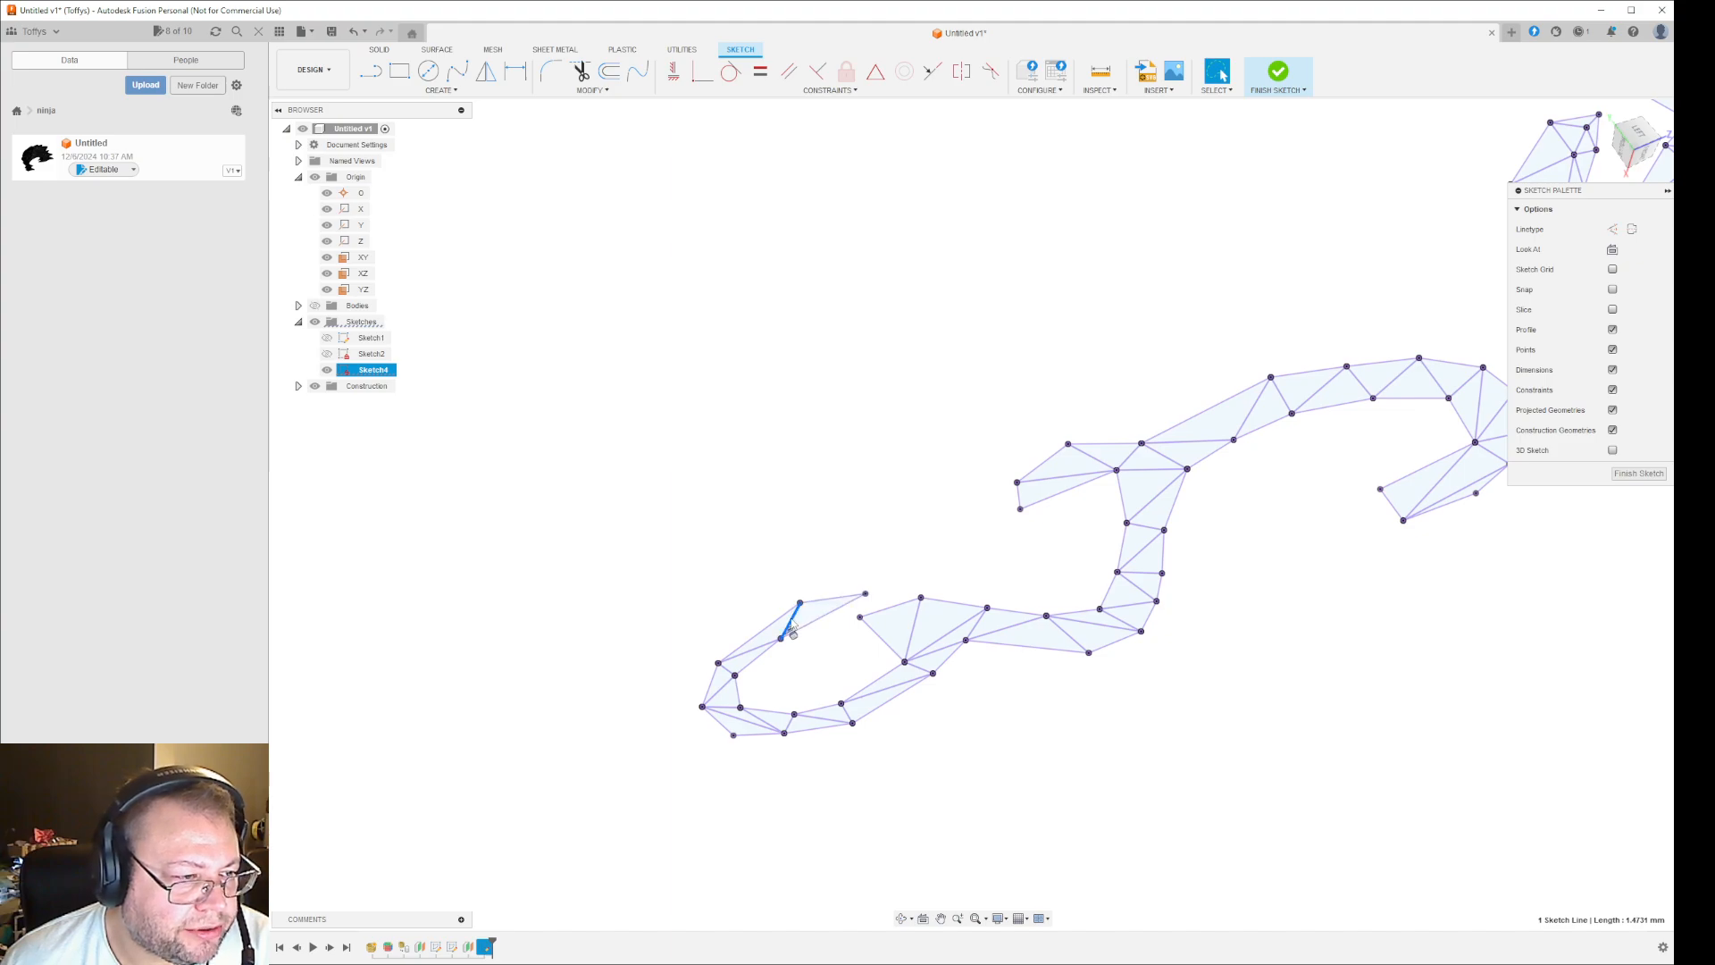
left_click(792, 624)
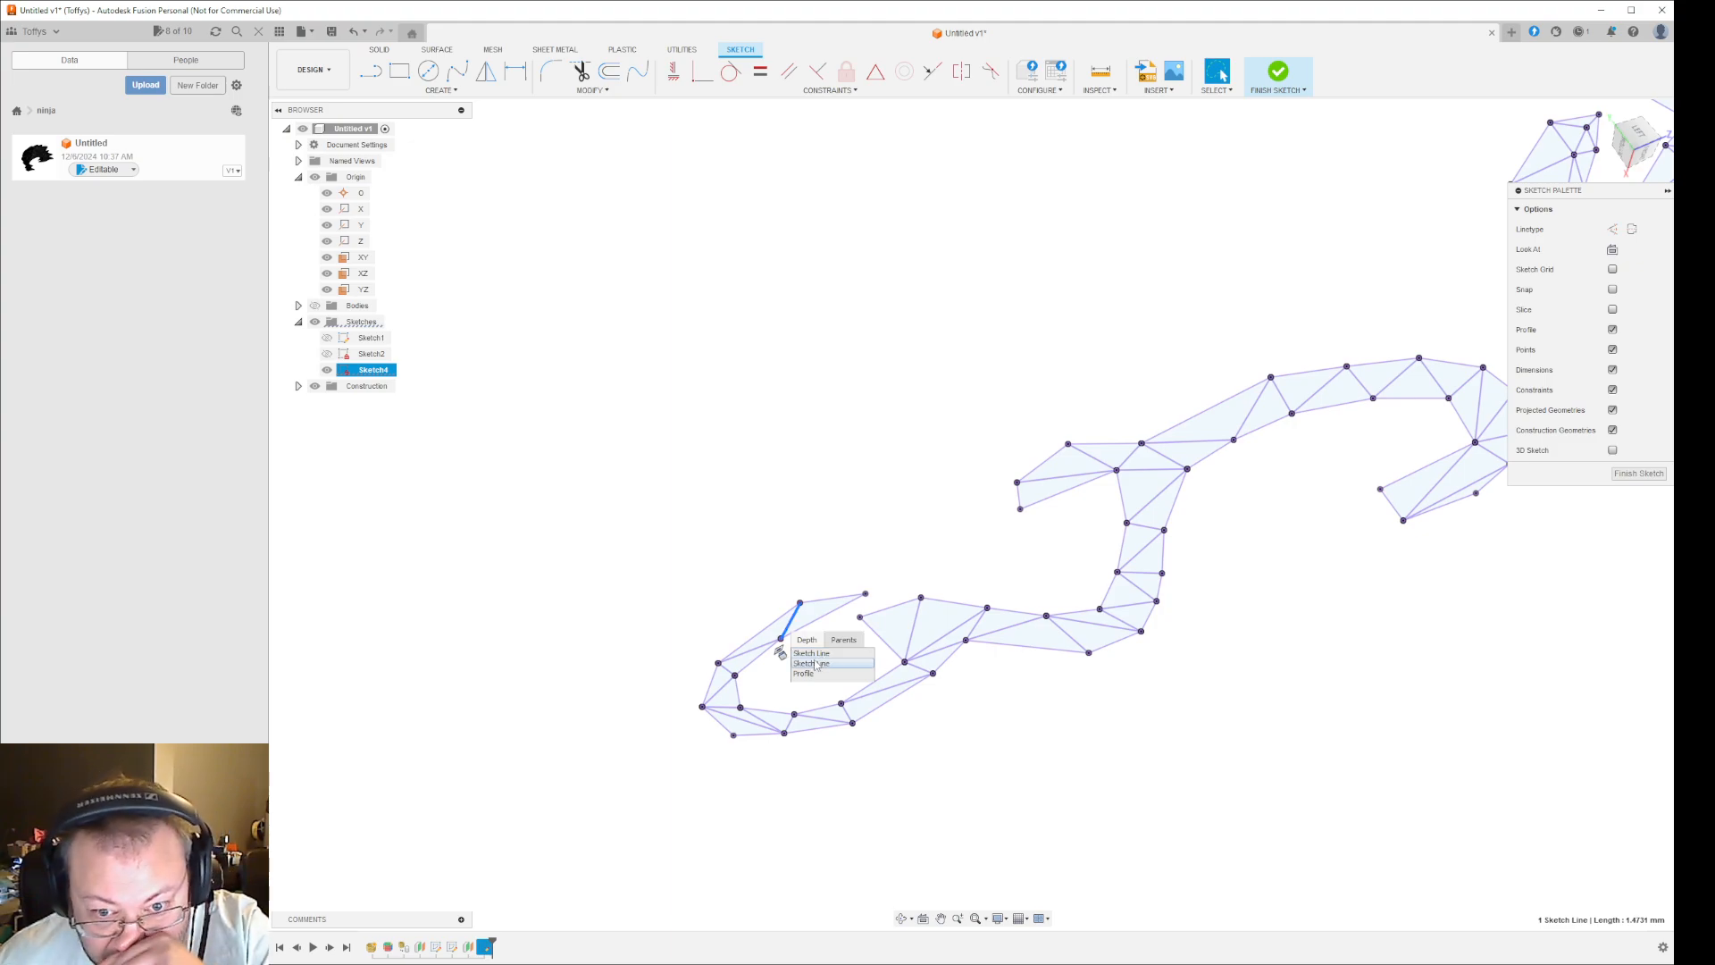
left_click(782, 555)
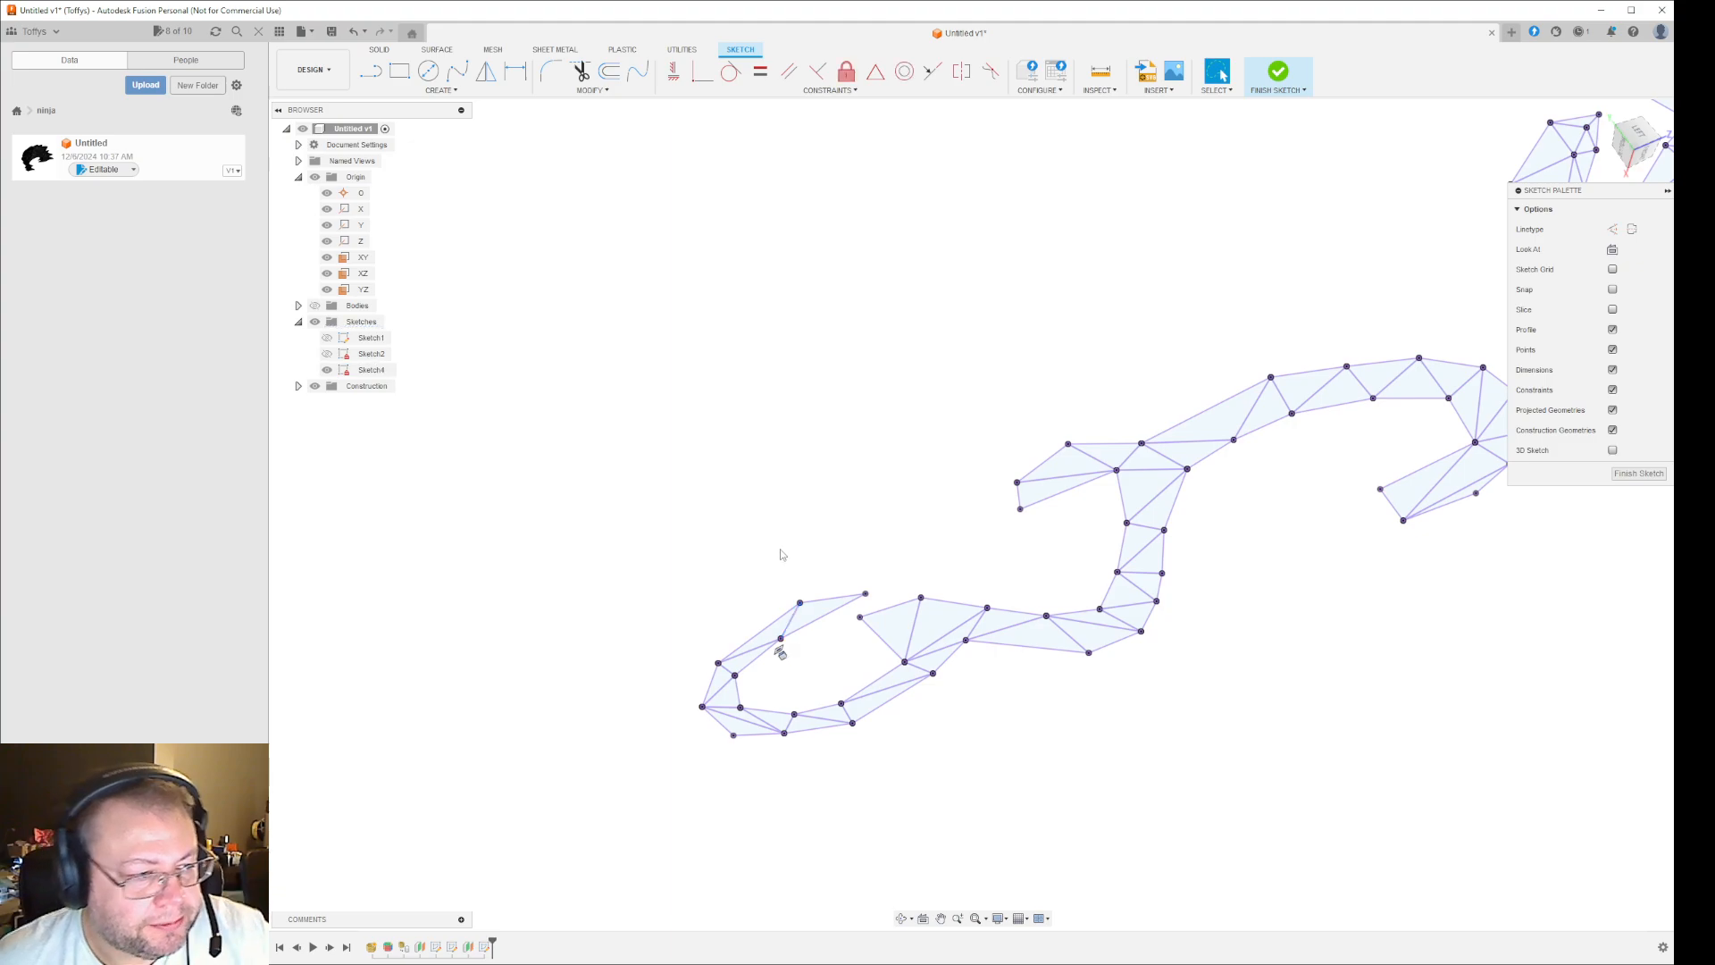
left_click(796, 618)
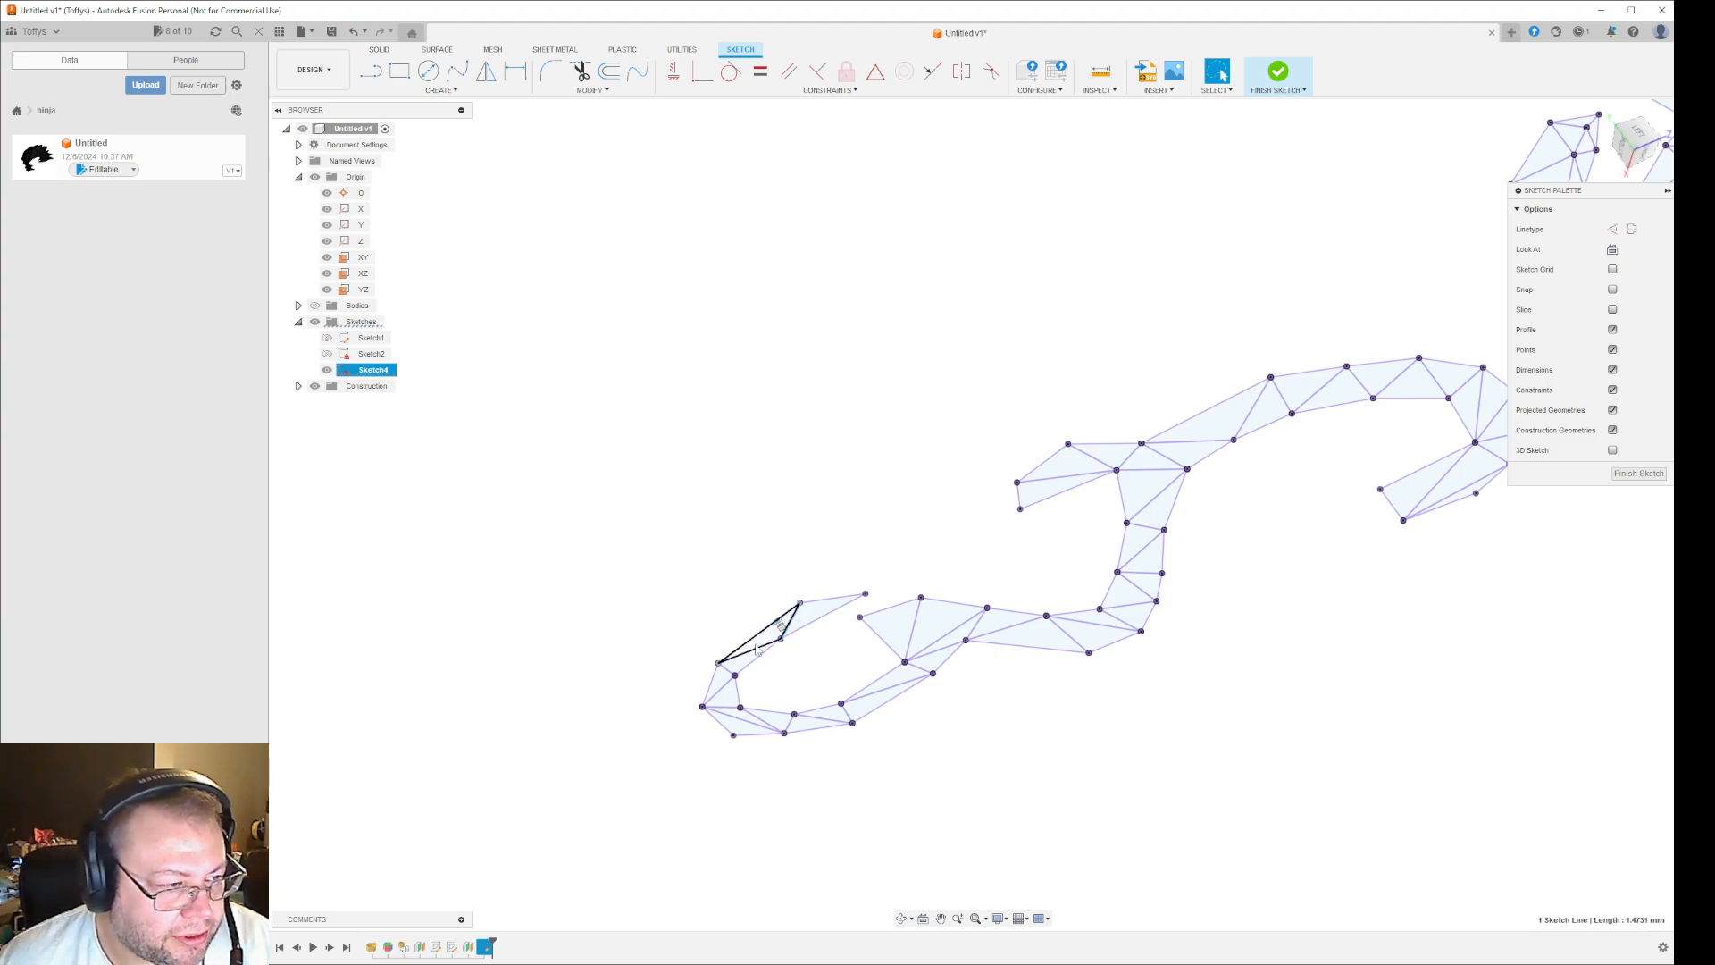
left_click(764, 635, "shift")
left_click(735, 551)
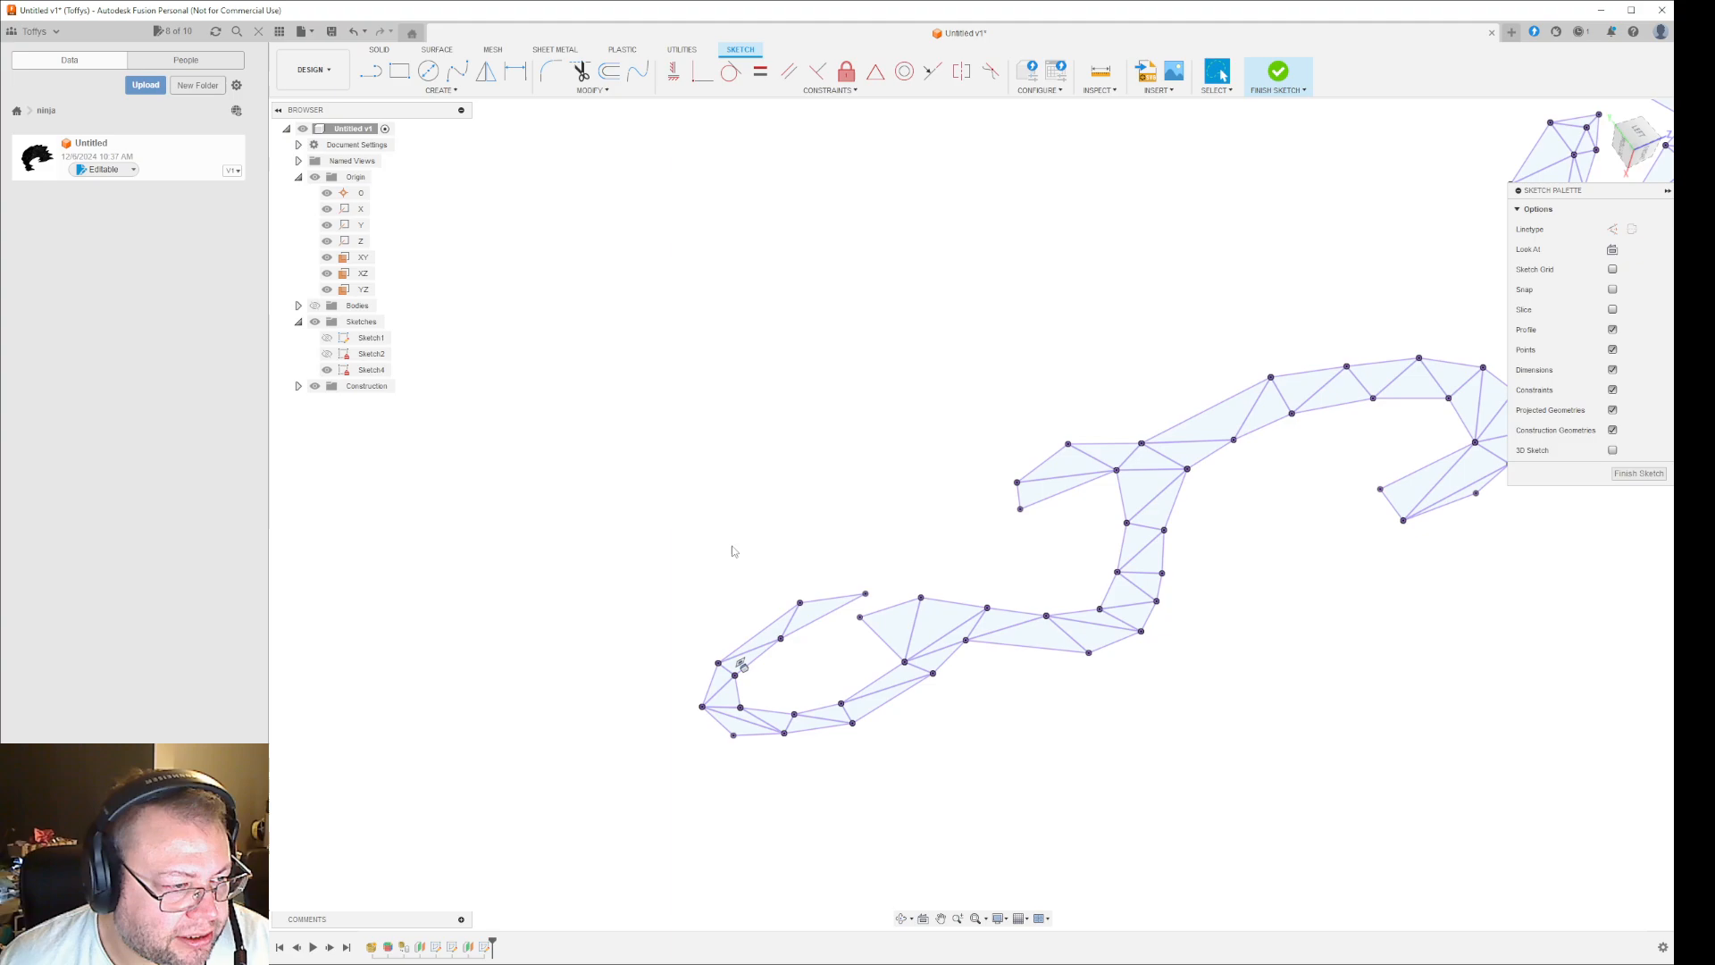
left_click(794, 618)
left_click(764, 652, "shift")
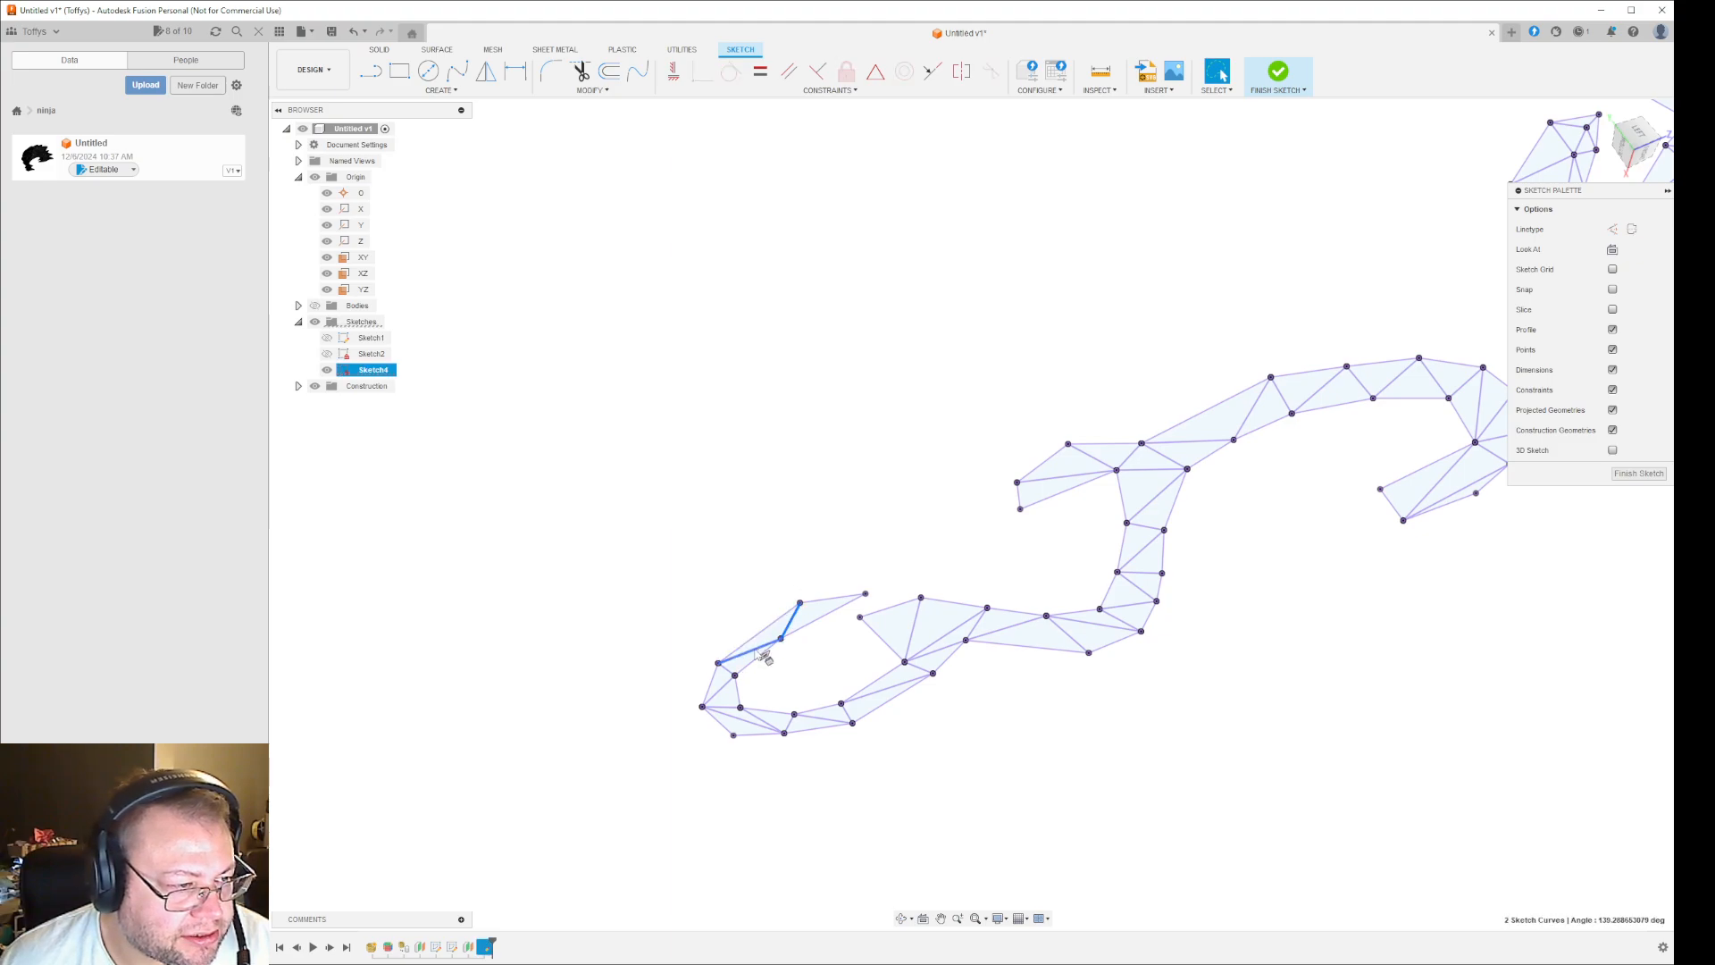
left_click(725, 690, "shift")
left_click(724, 708, "shift")
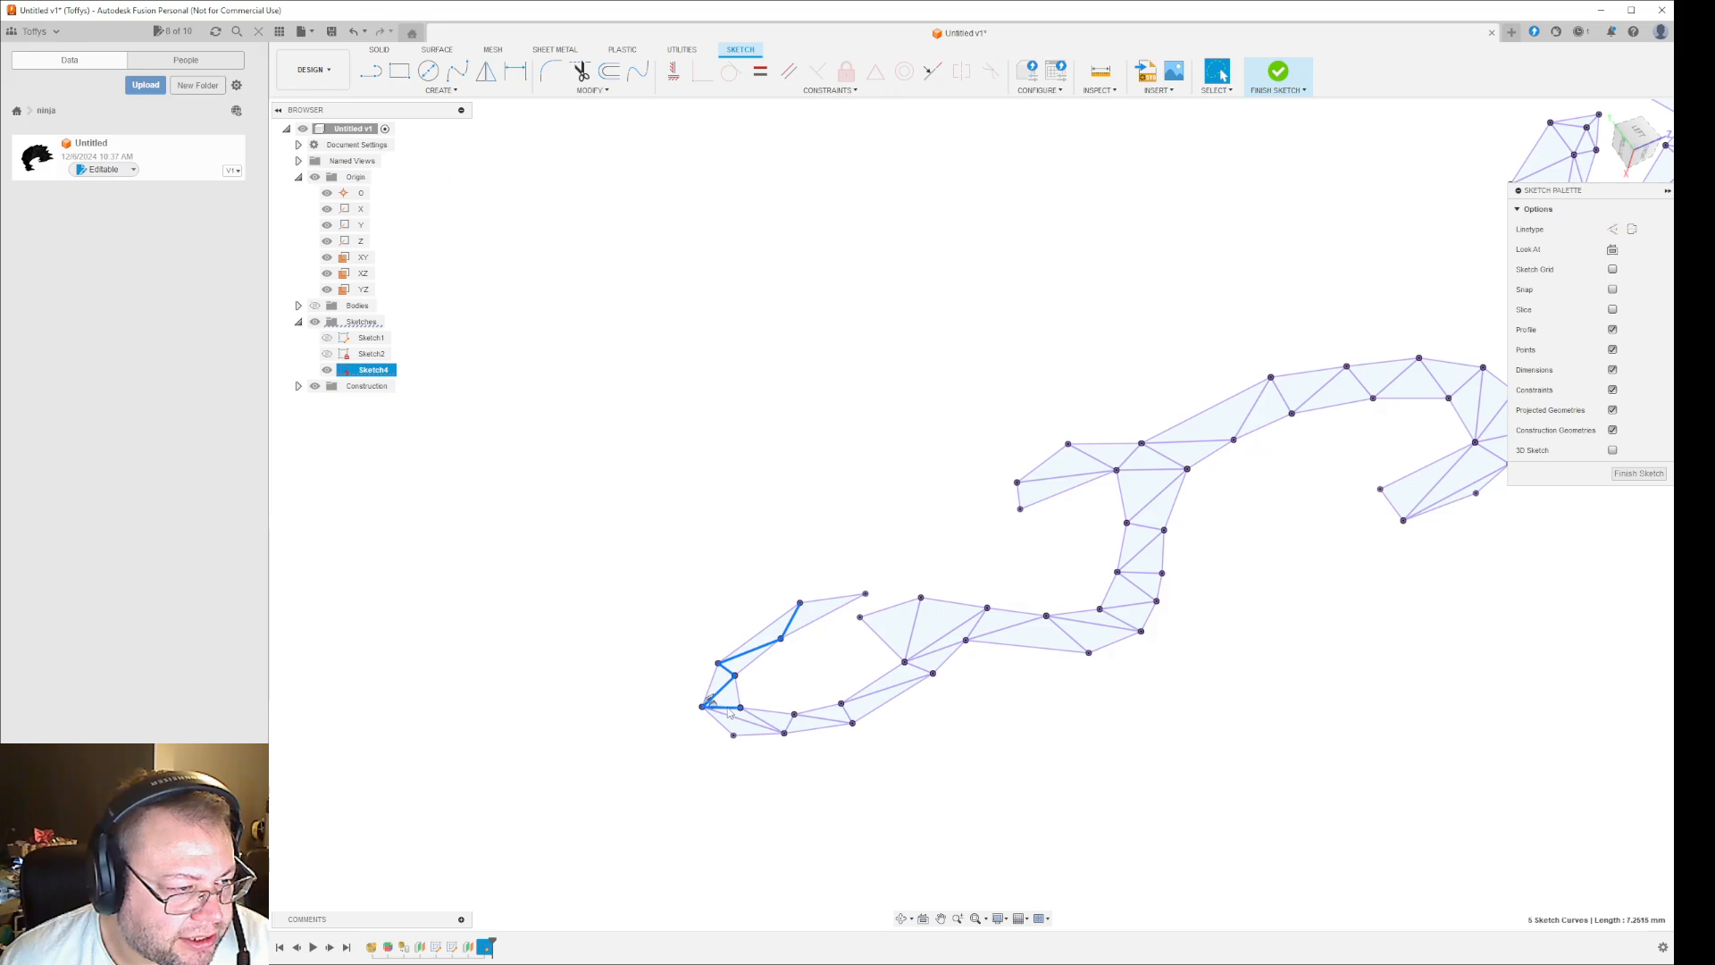
left_click(751, 714, "shift")
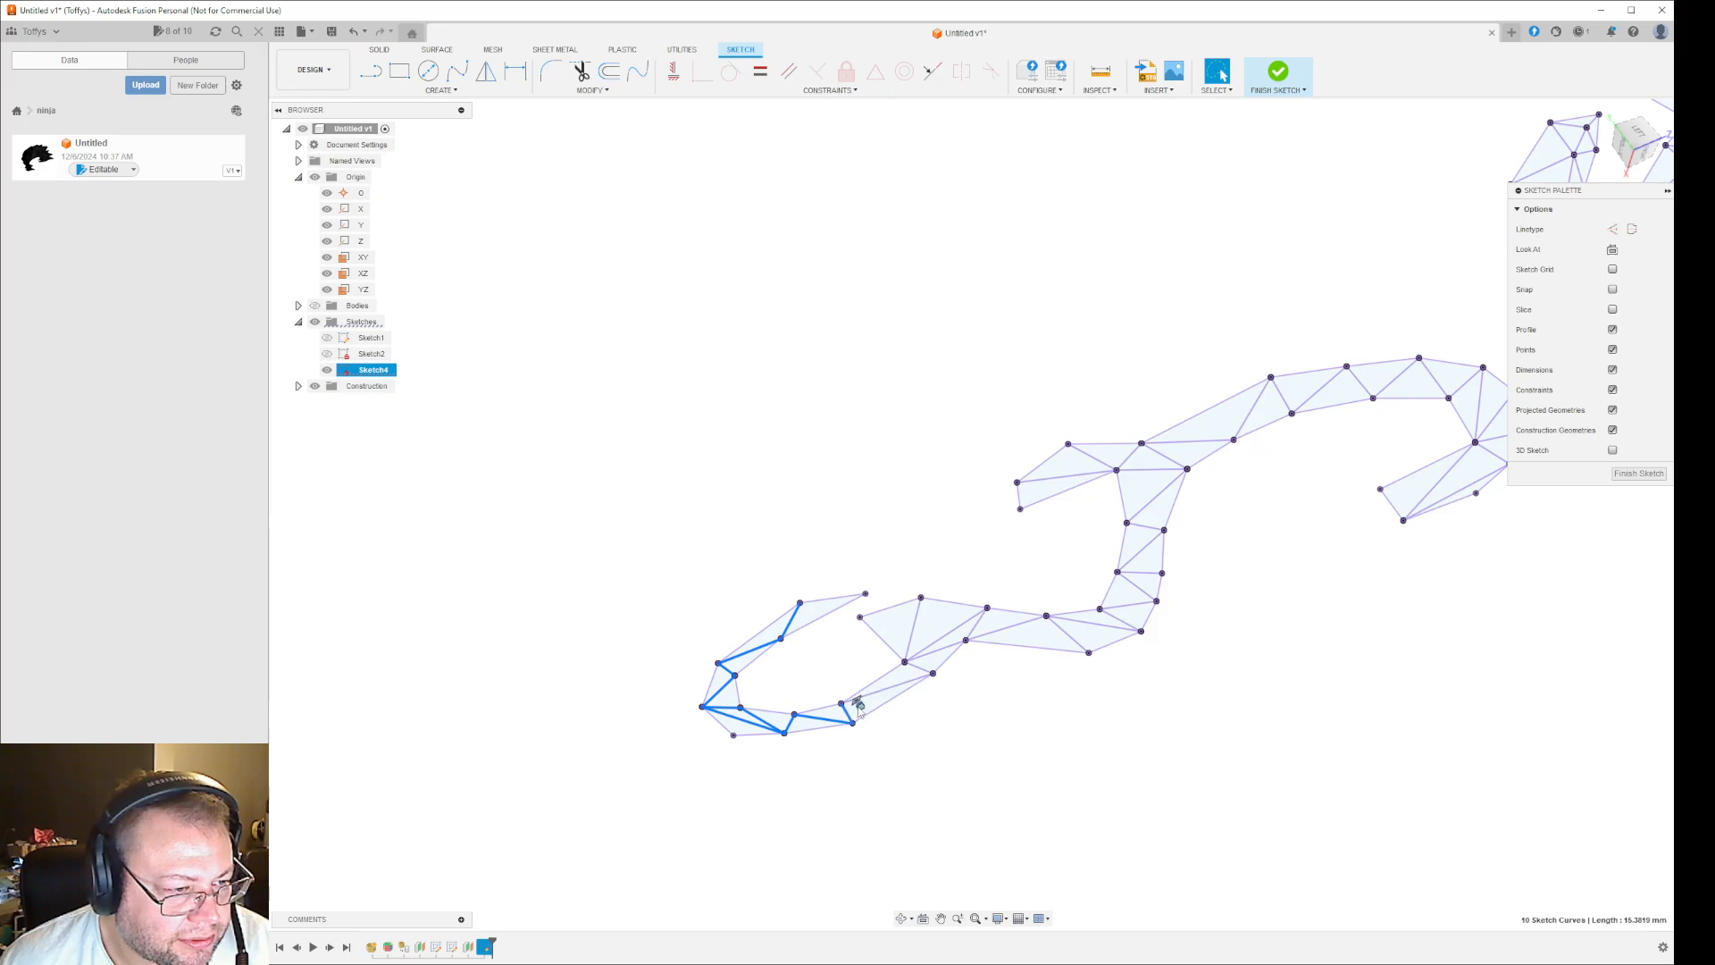
left_click(893, 689, "shift")
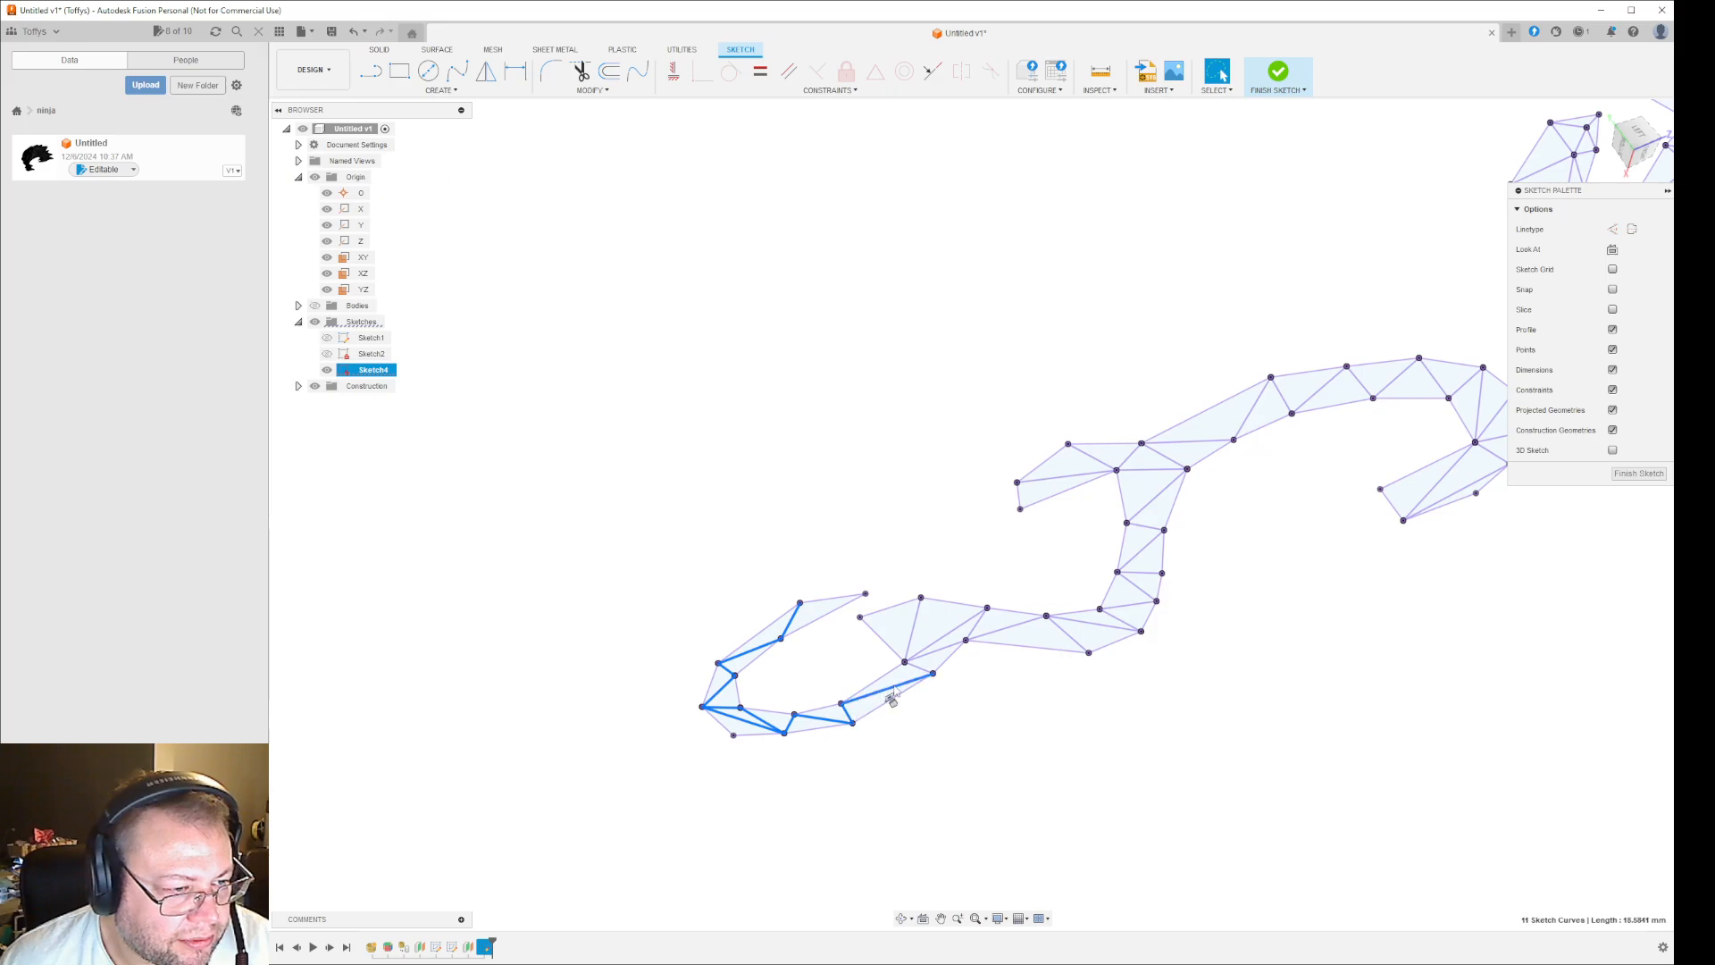
left_click(942, 642, "shift")
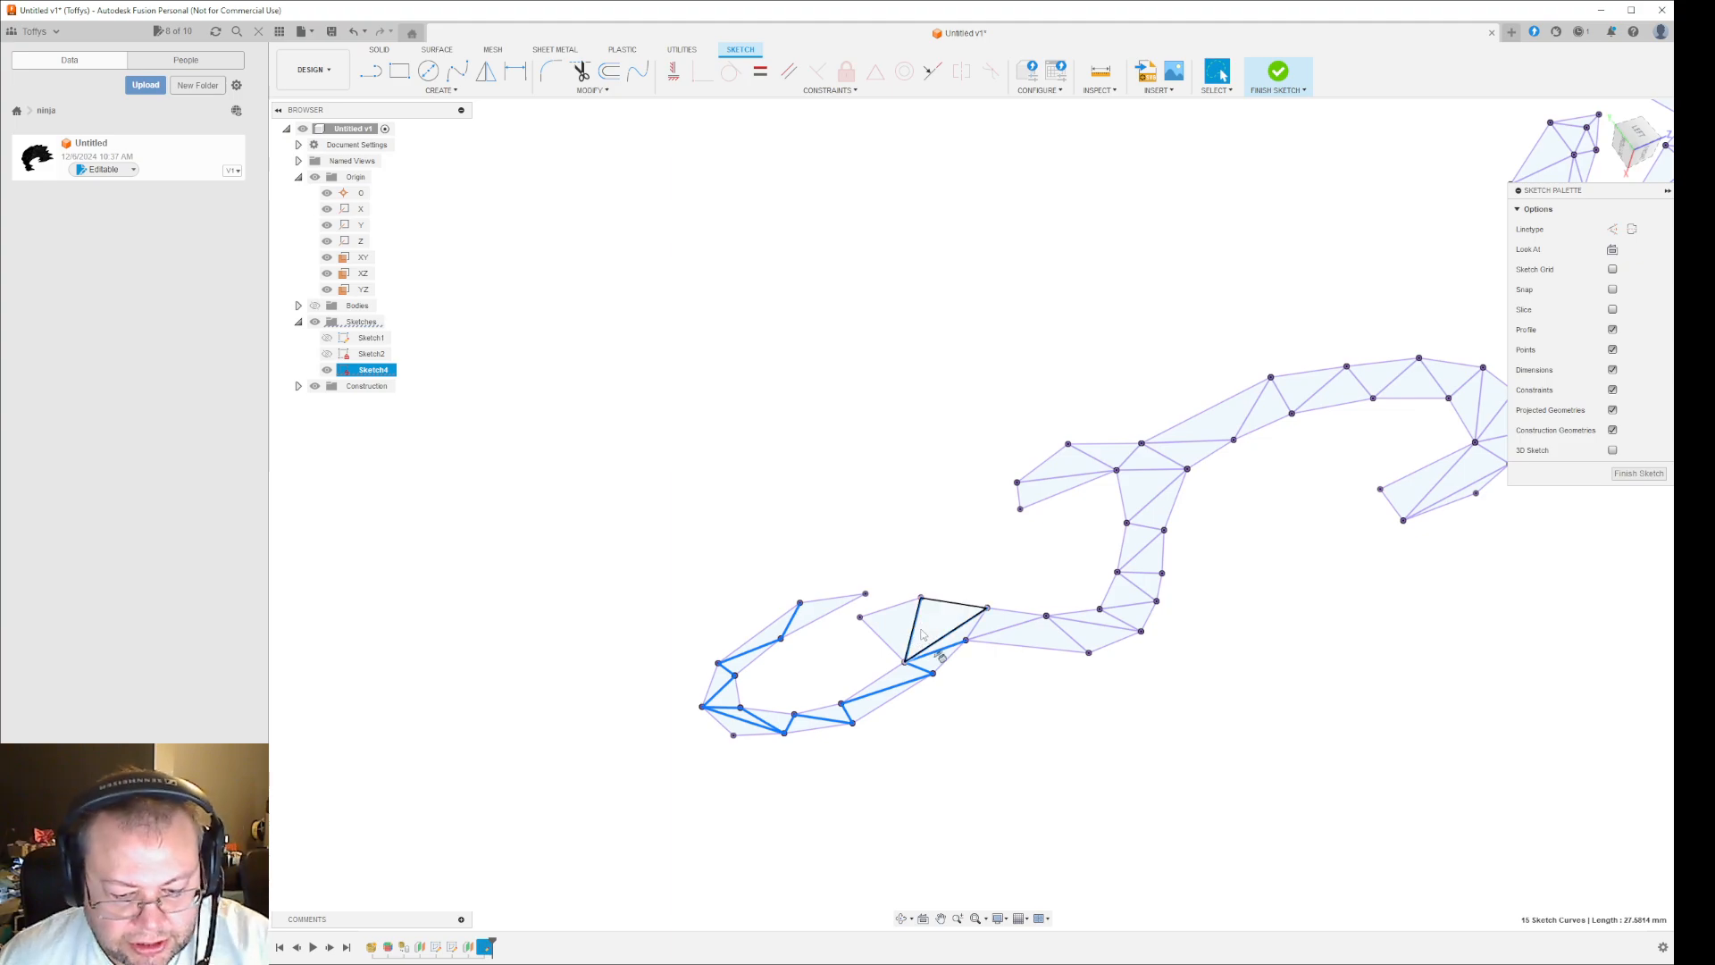
key("Escape")
- Delete the internal triangulation lines inside the lower scroll's loop, from its open tip around to the wide end by the stem
left_click(793, 620)
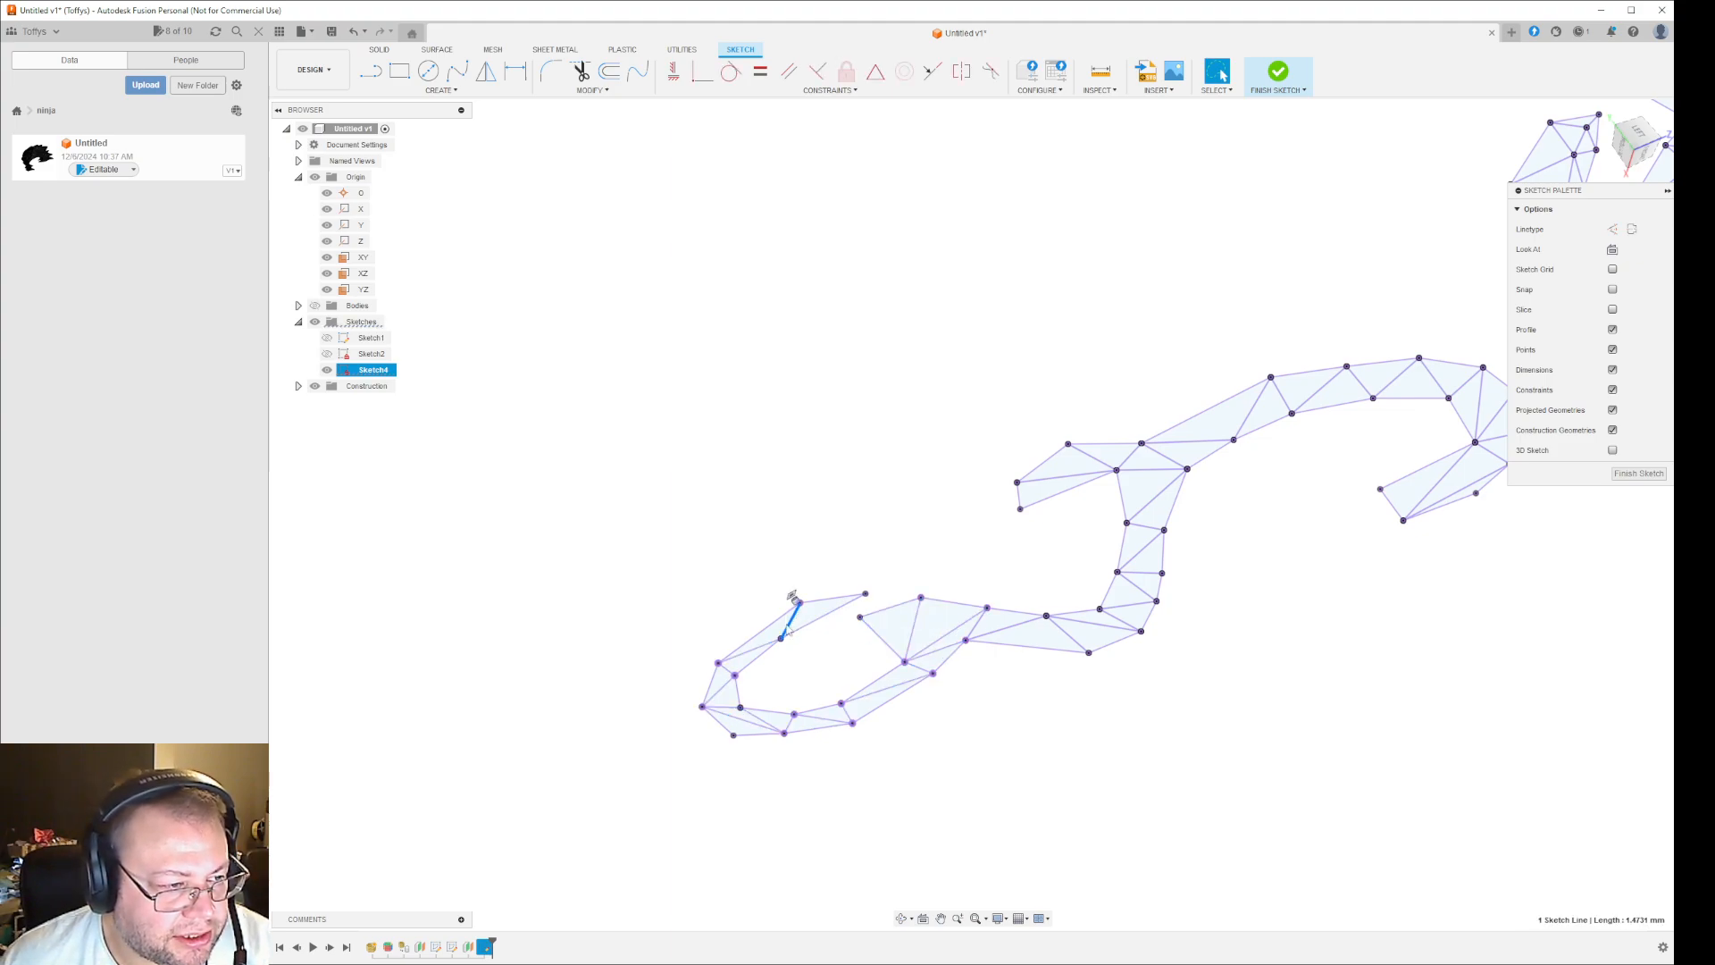
left_click(749, 650, "shift")
left_click(729, 672, "shift")
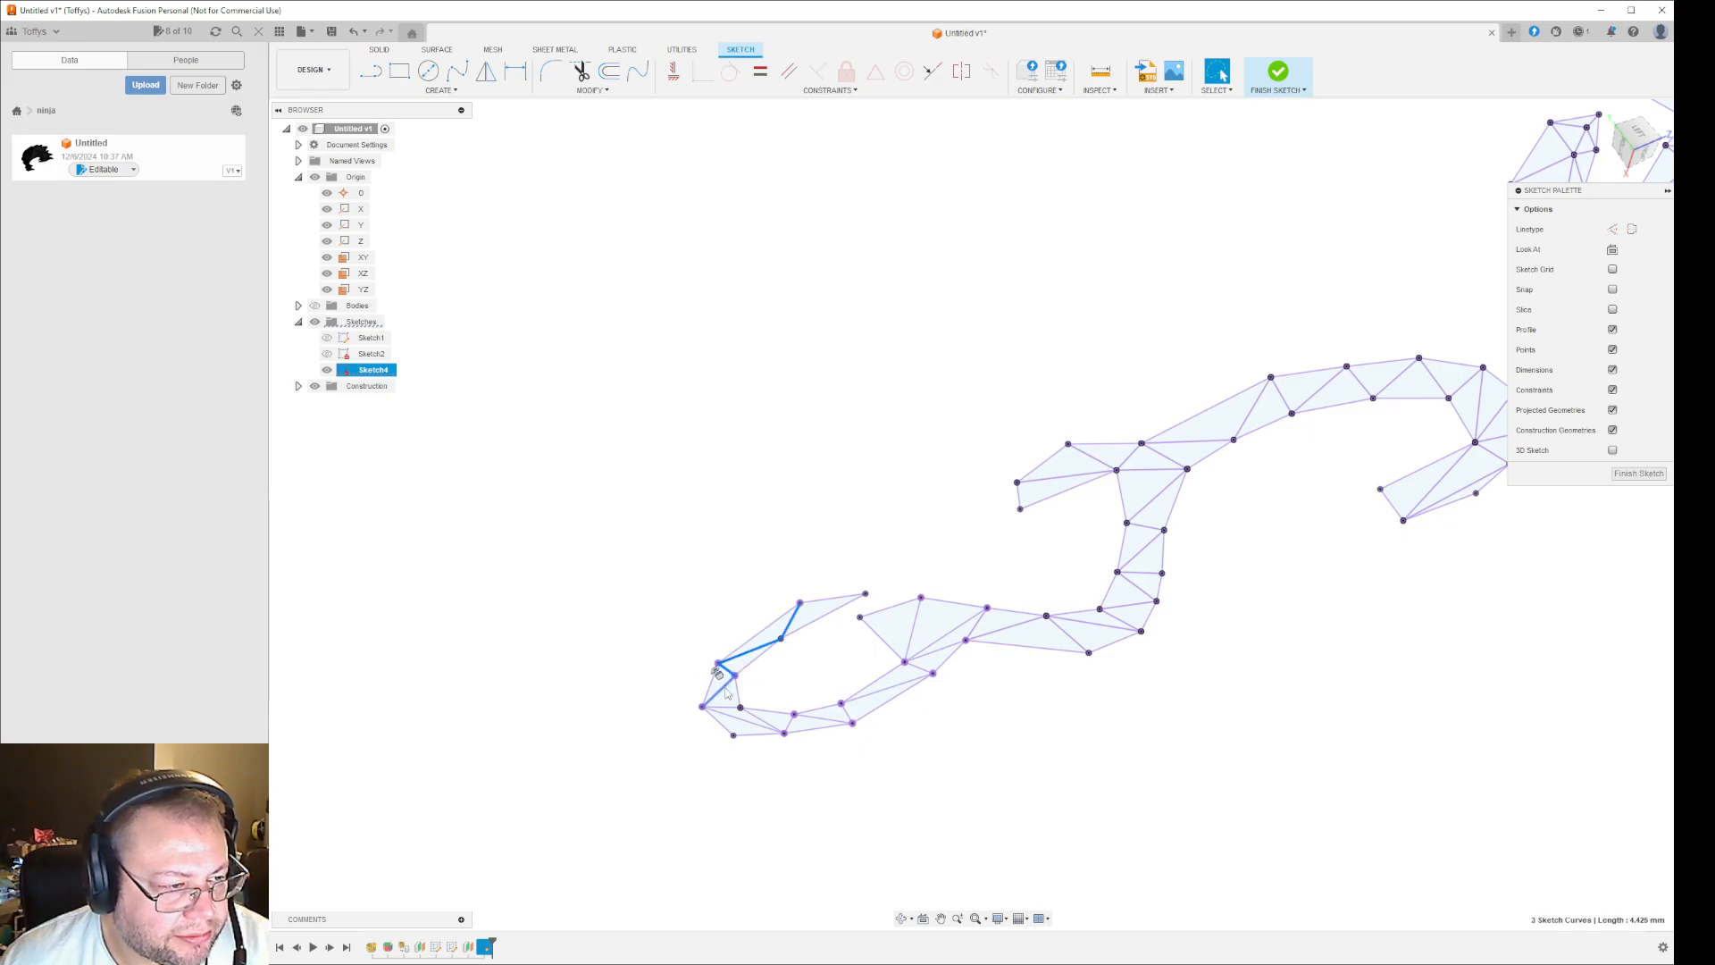
left_click(732, 718, "shift")
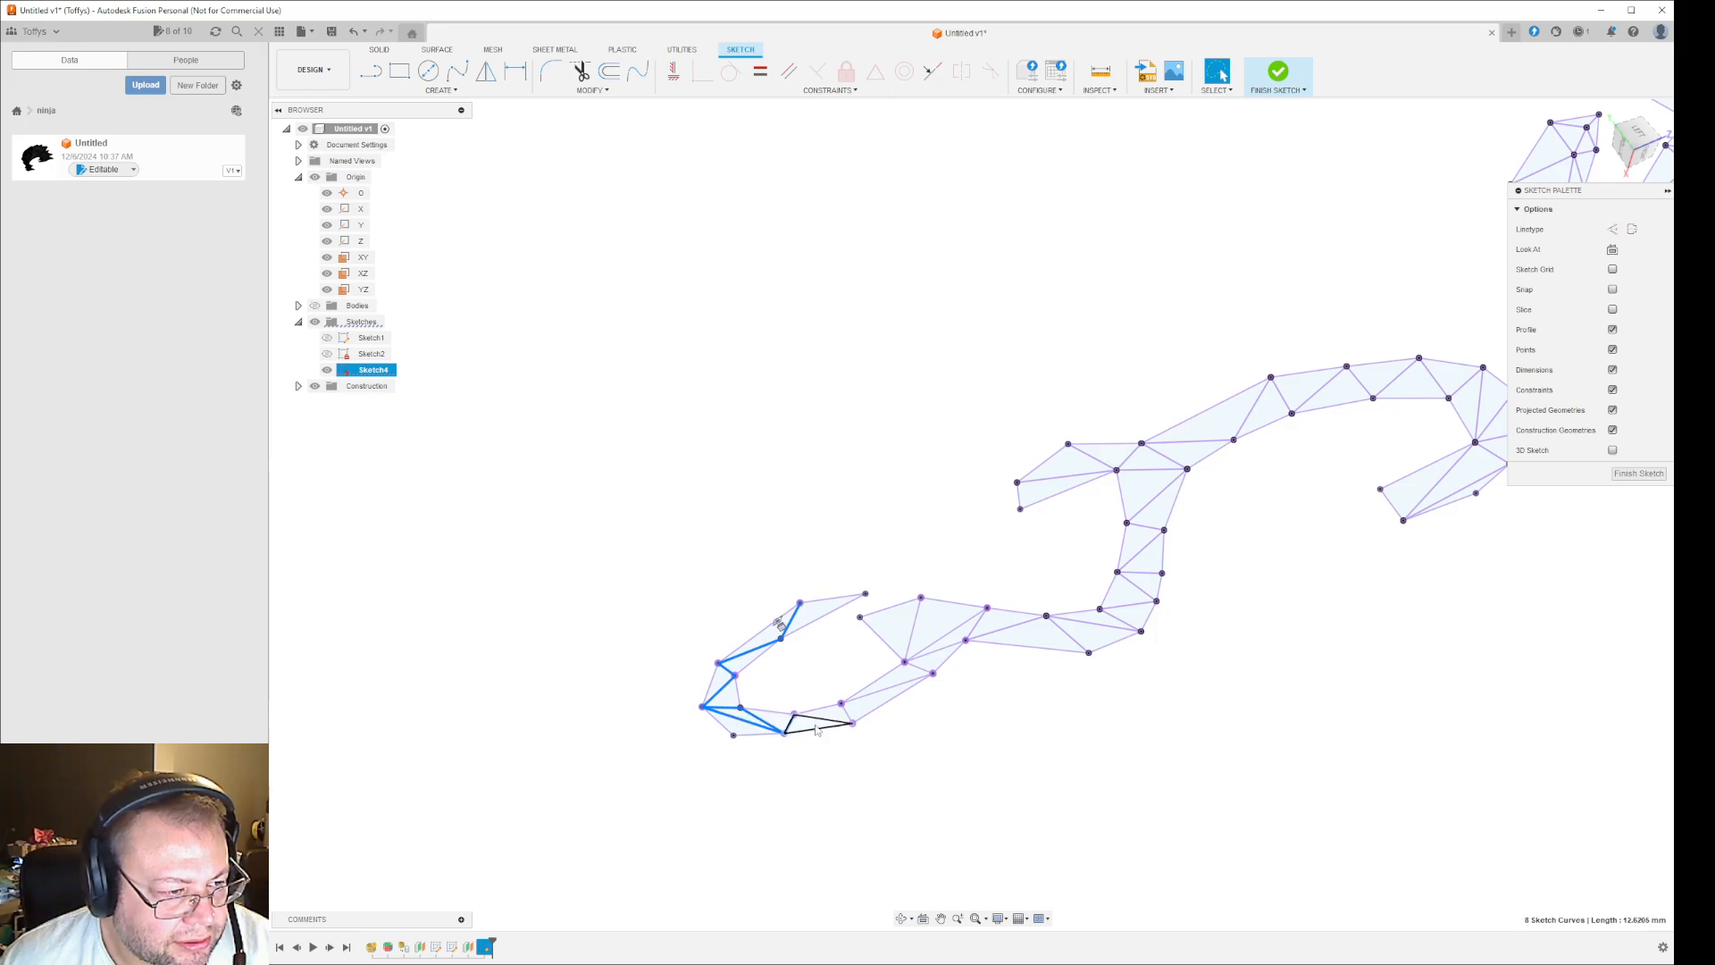
left_click(880, 704, "shift")
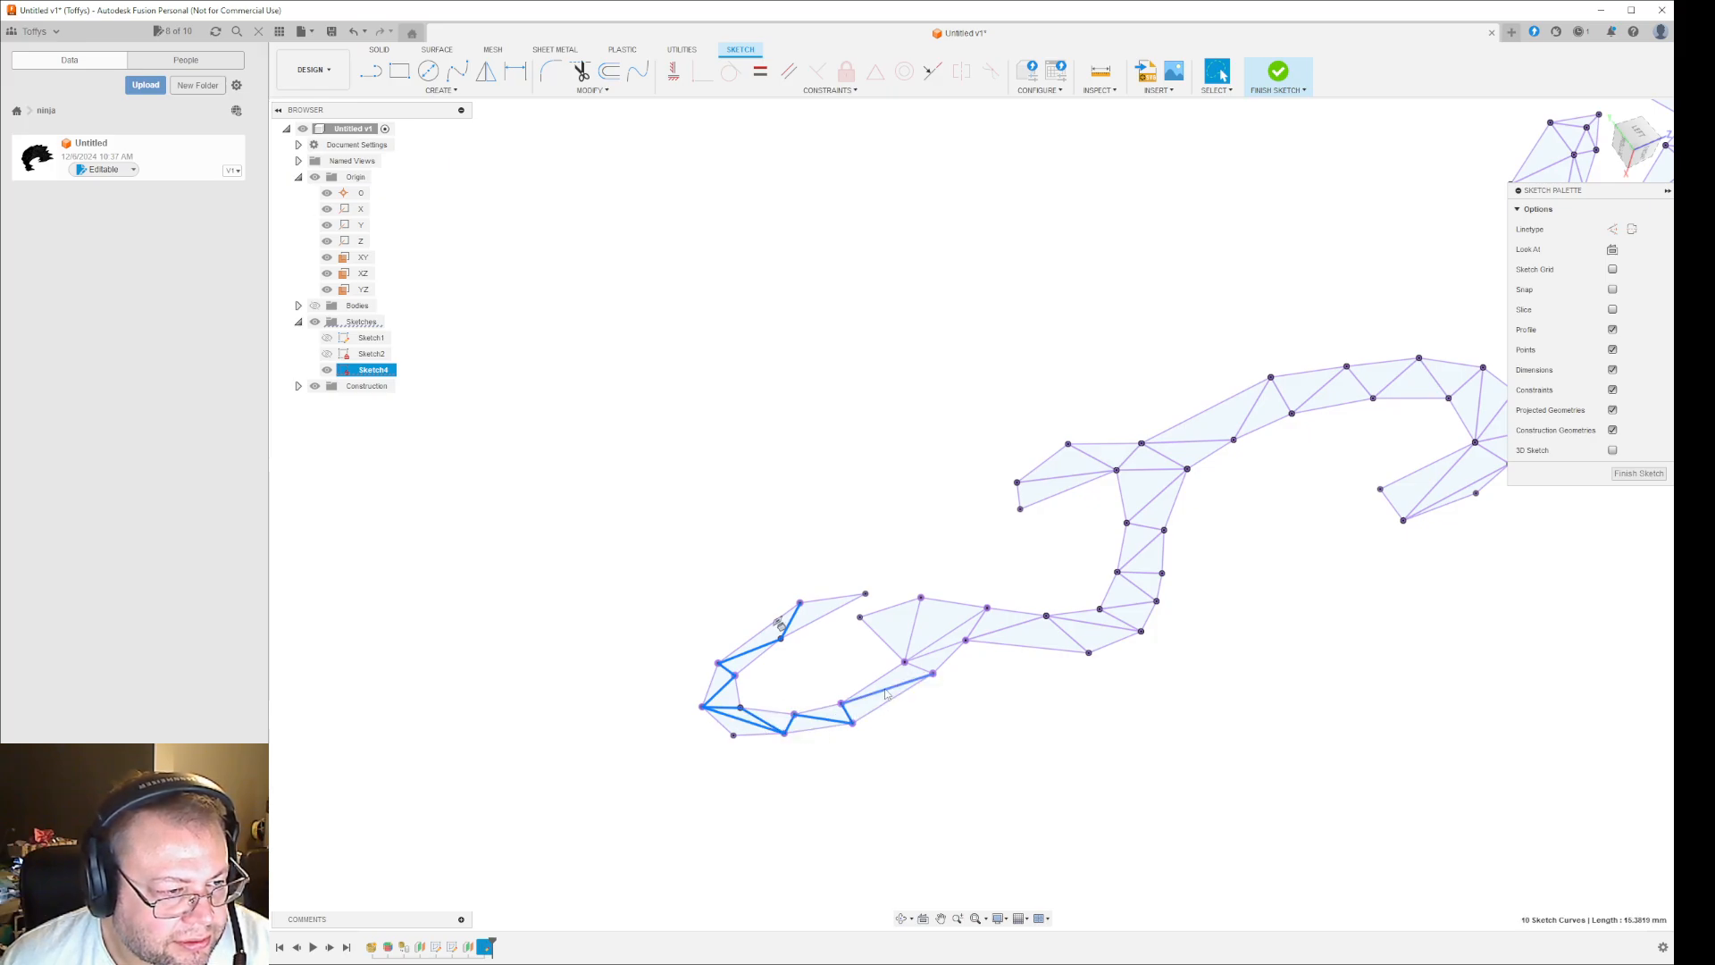
left_click(933, 658, "shift")
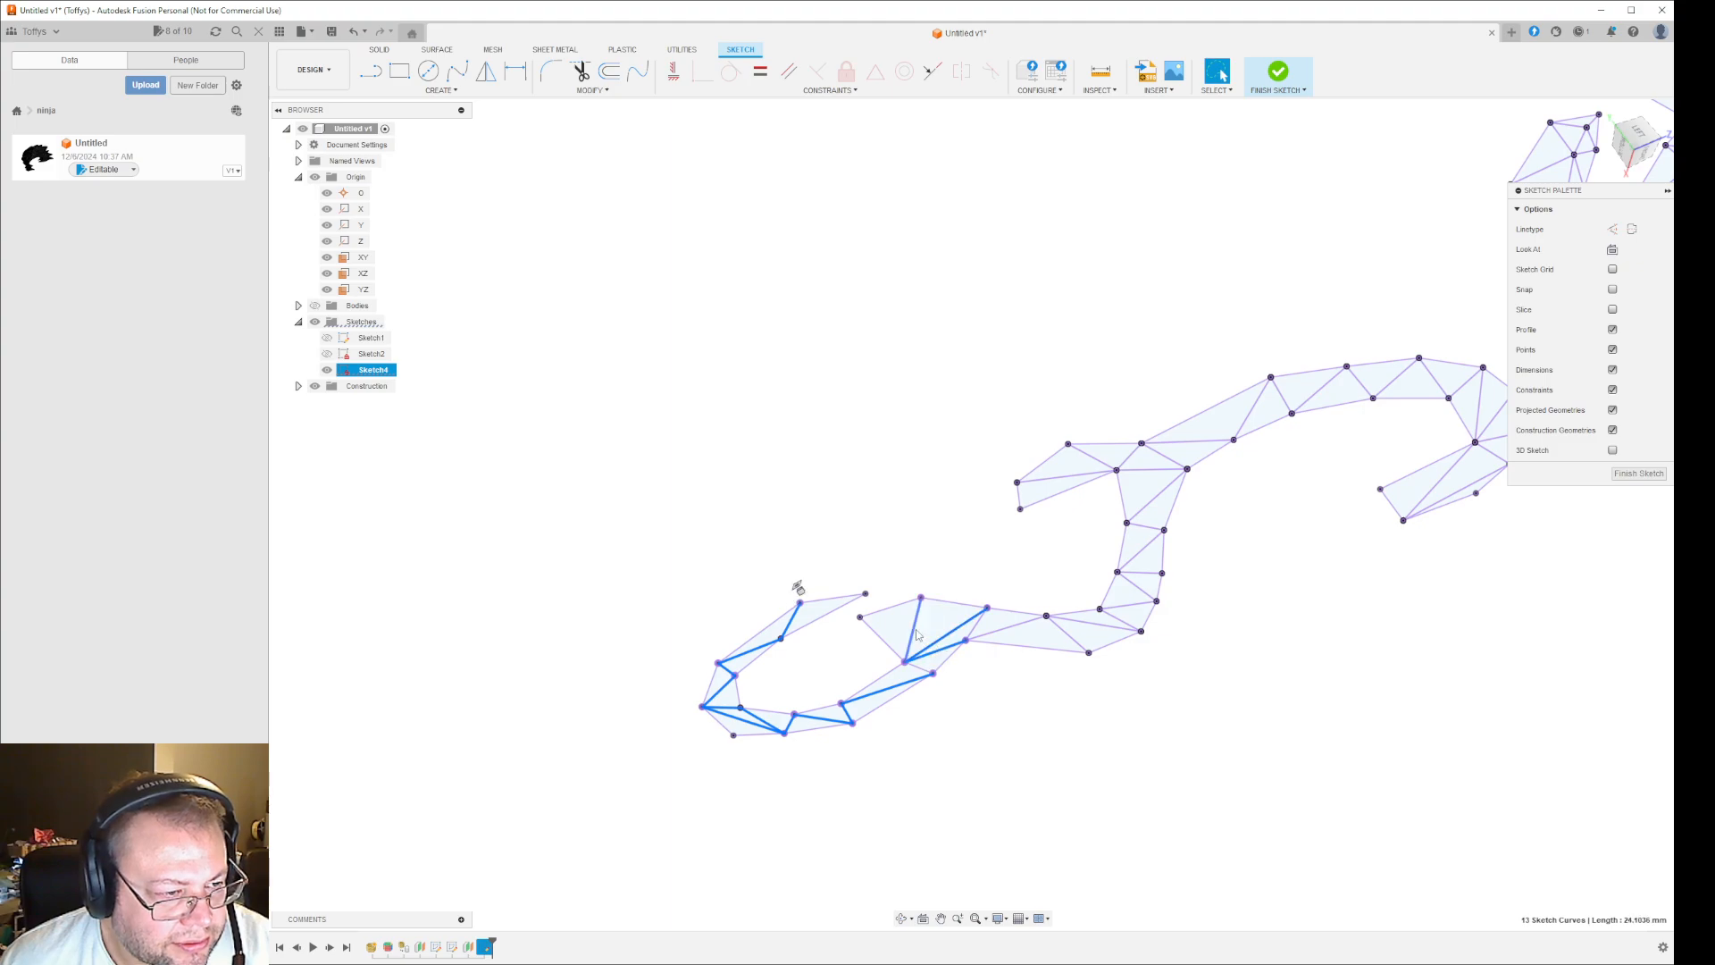
key("Delete")
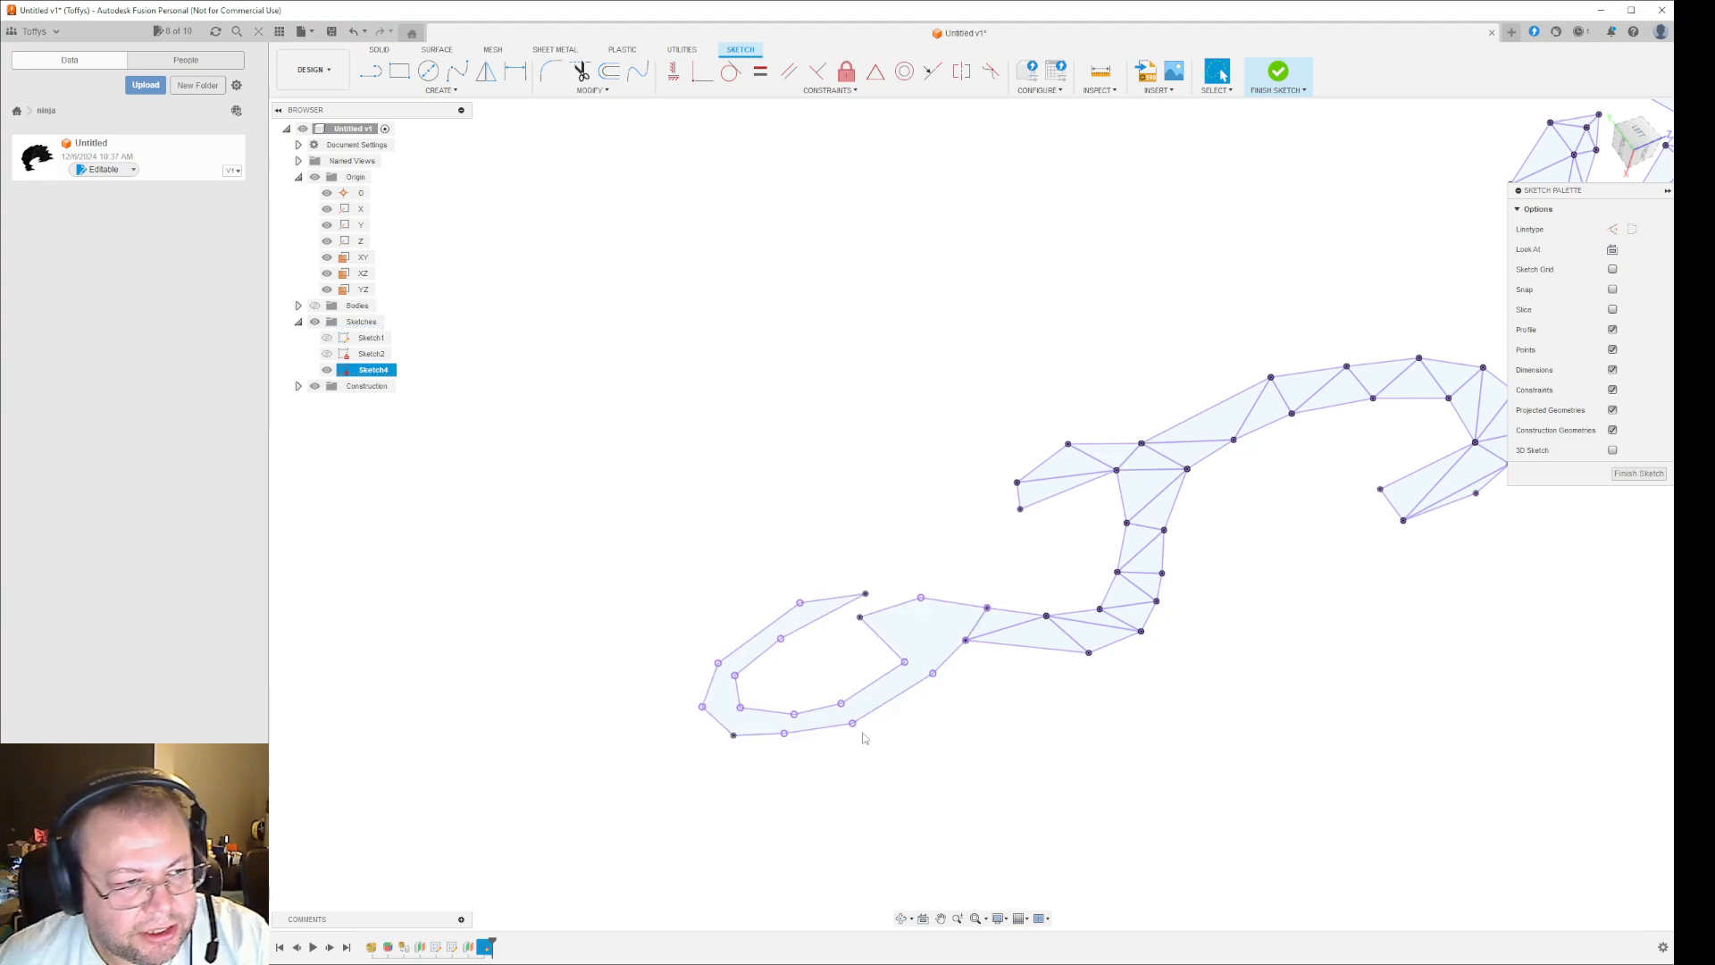
- Start extruding the lower scroll's cleaned loop profile about -2.8 mm toward the mask and show the bodies
mouse_move(1084, 774)
middle_mouse_down("shift")
mouse_move(1091, 758)
mouse_move(1140, 769)
mouse_move(1153, 732)
mouse_move(1185, 753)
mouse_move(1073, 766)
mouse_move(1084, 720)
mouse_move(1141, 709)
mouse_move(1083, 712)
middle_mouse_up("shift")
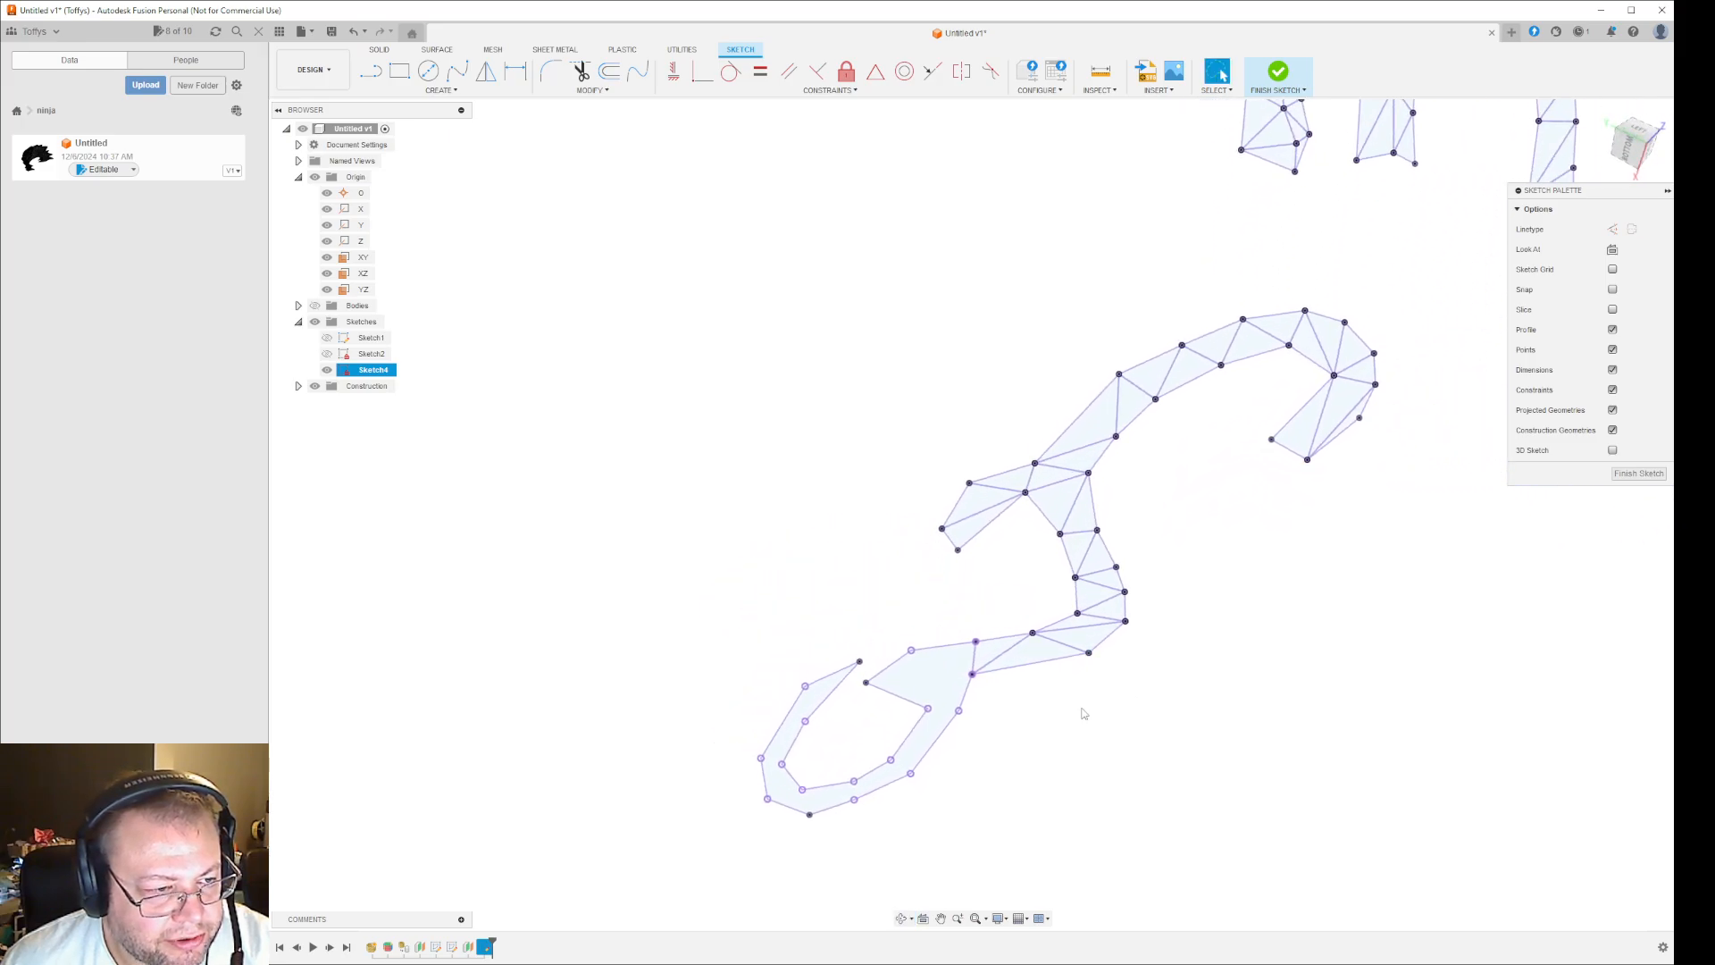
left_click(932, 677)
scroll(991, 777, "down", 3)
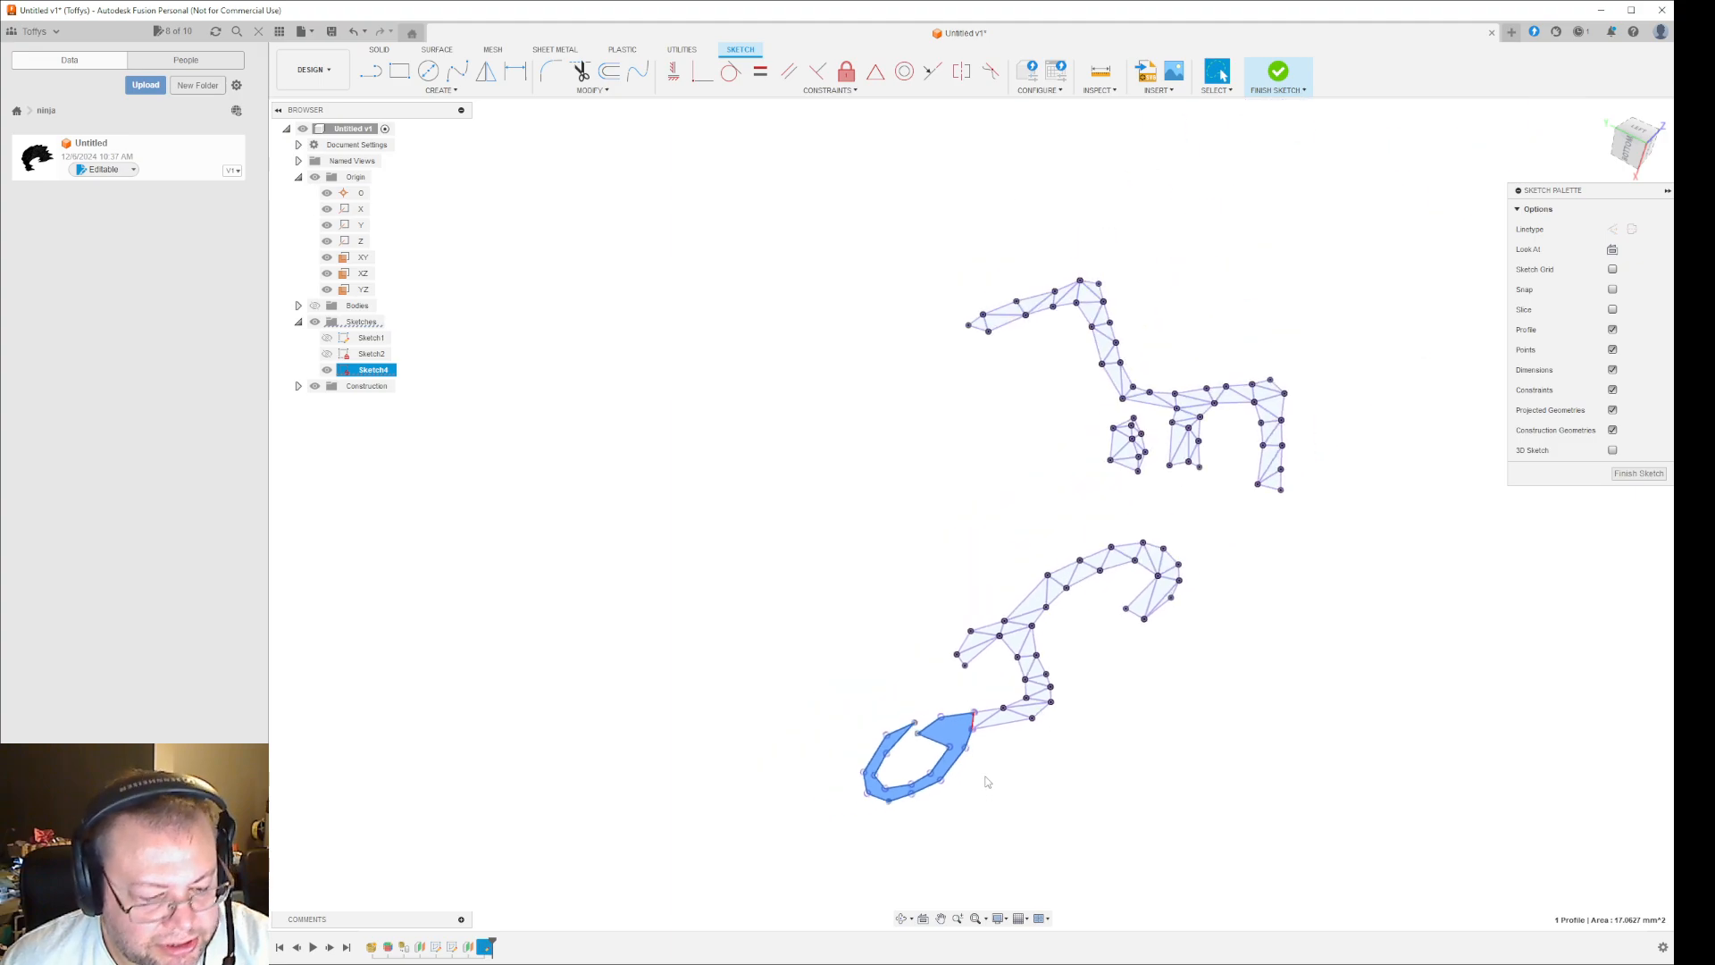
key("e")
left_click_drag(932, 701, 925, 761)
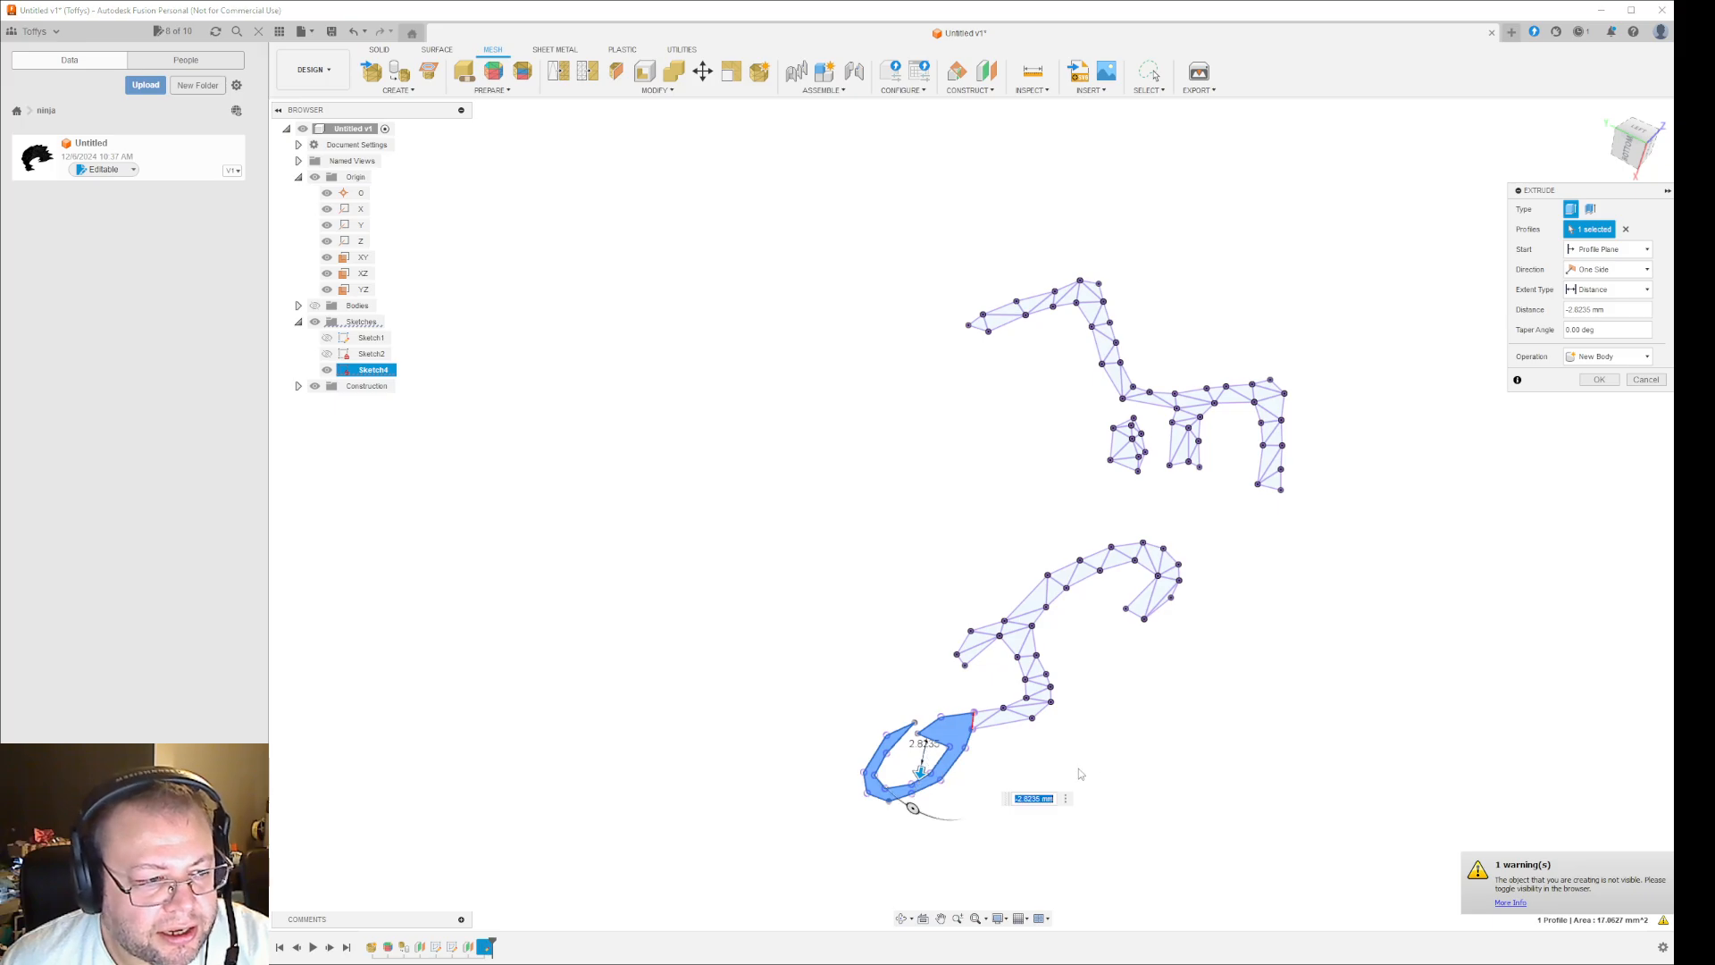
left_click(314, 305)
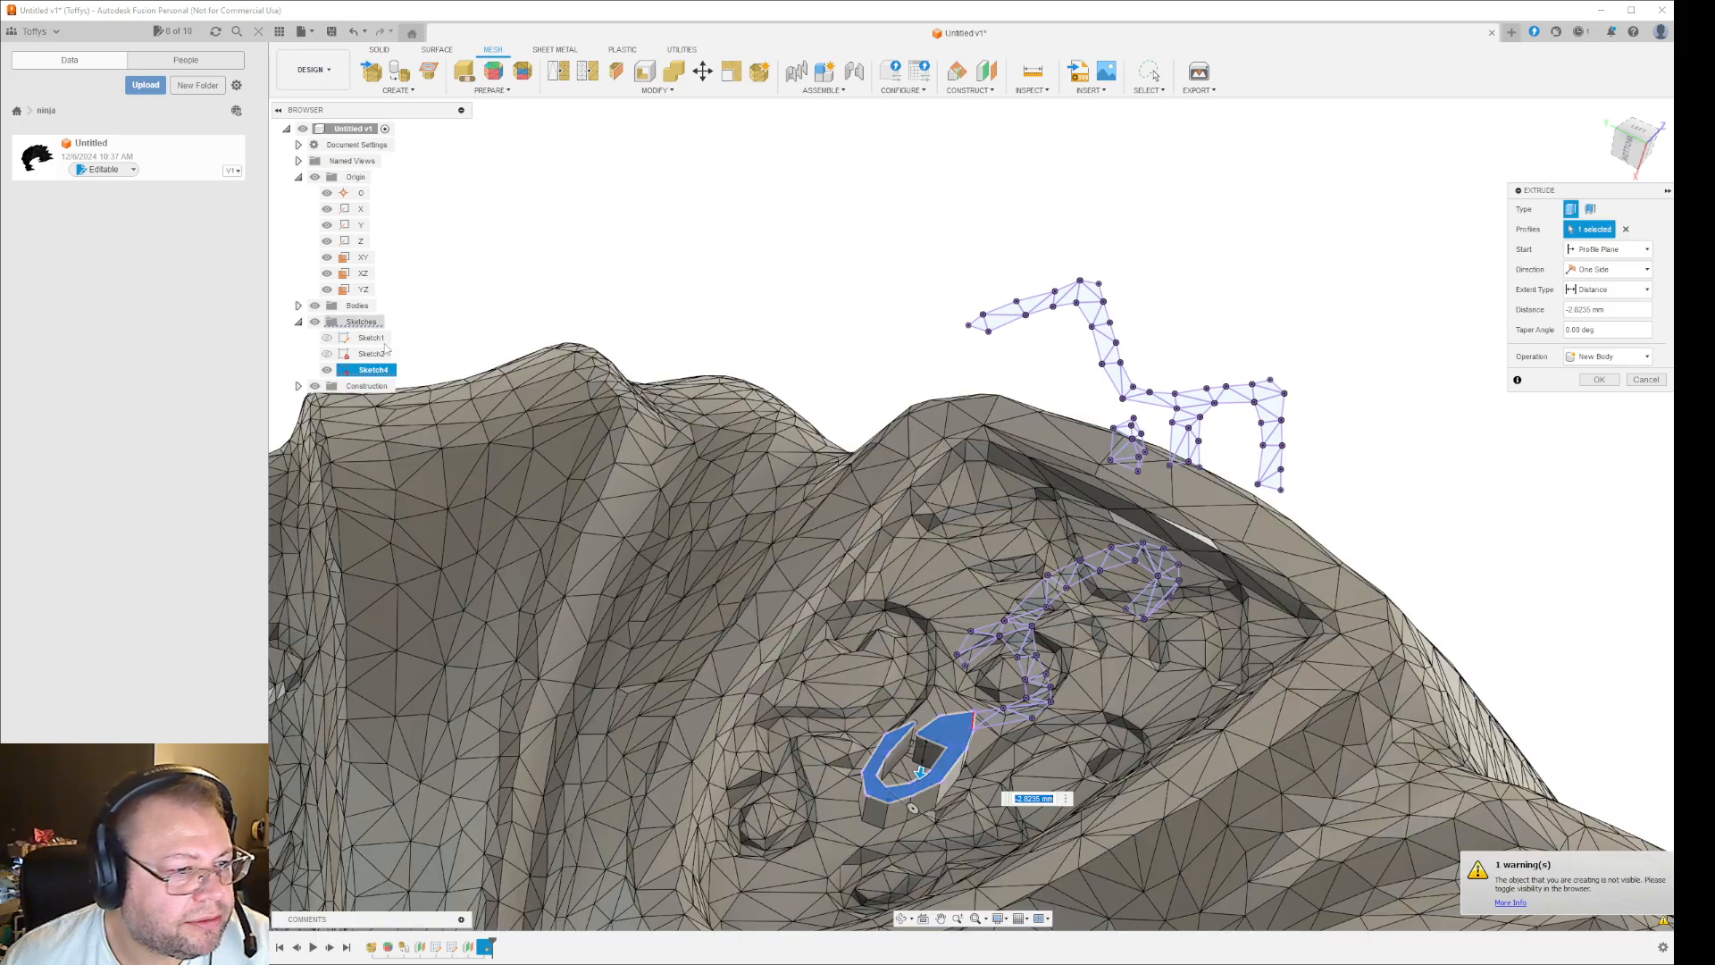
- Try to cut the loop profile into the mask body with an extrusion distance of about -29 mm
middle_click_drag(1120, 861, 1110, 706, "shift")
middle_click_drag(1133, 819, 1082, 849, "shift")
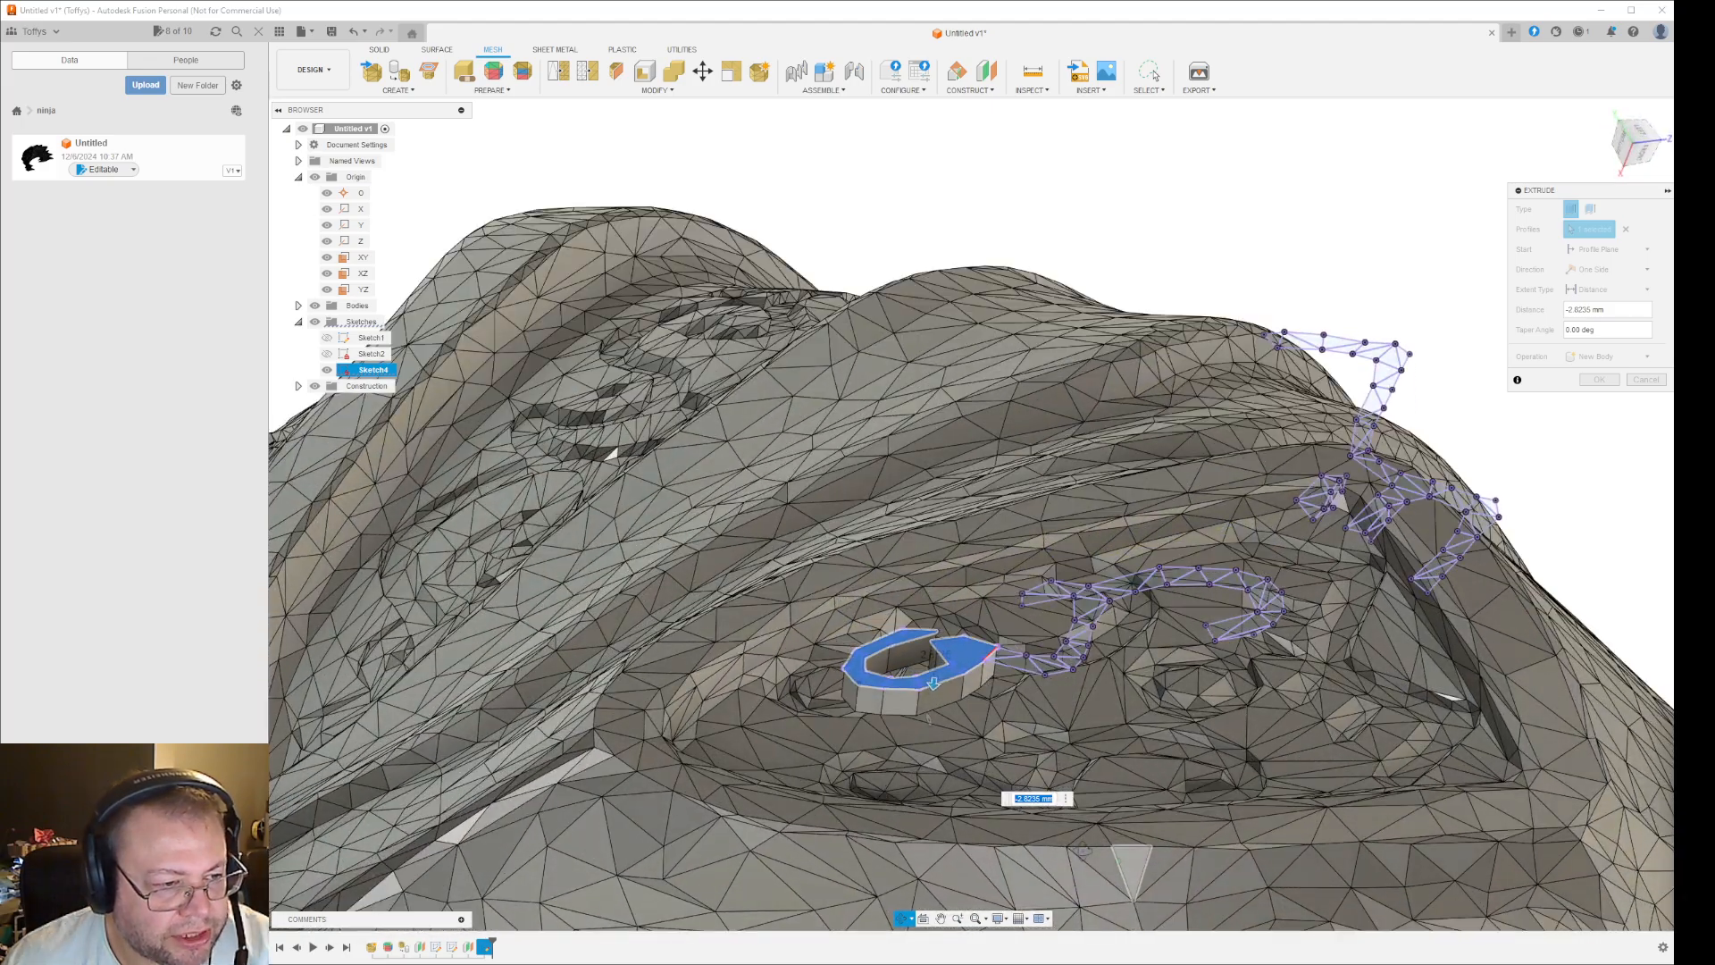
middle_click_drag(1084, 854, 1081, 860, "shift")
left_click_drag(934, 698, 922, 952)
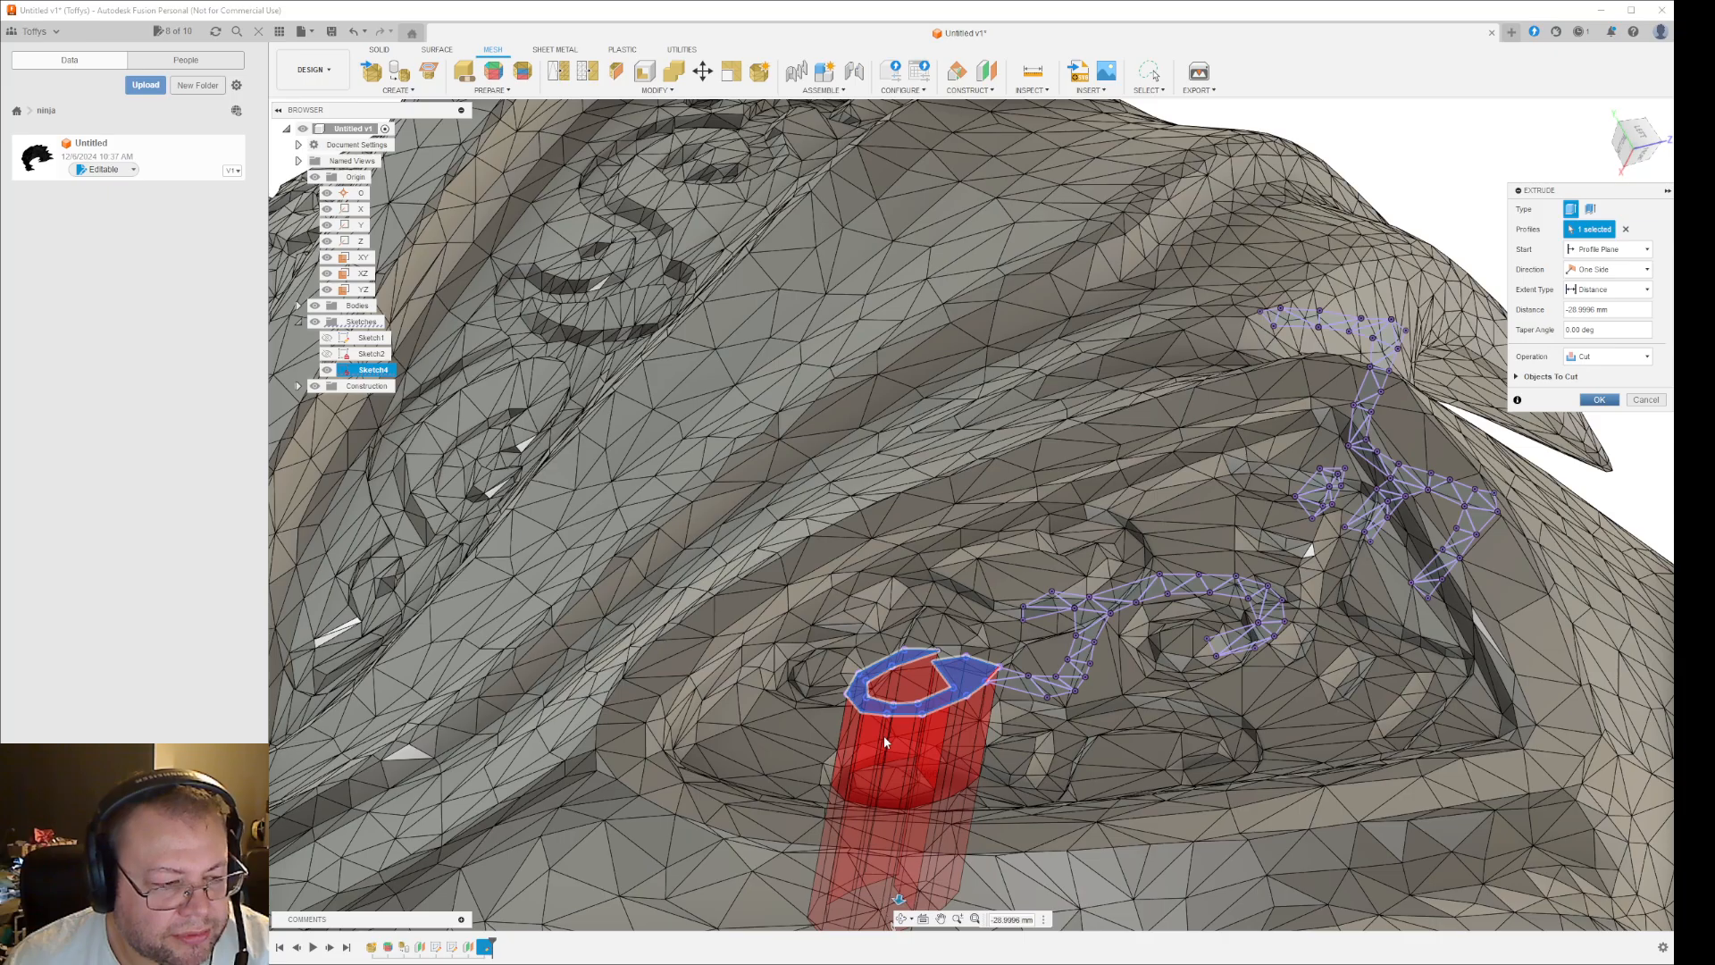
key("Return")
scroll(969, 817, "down", 3)
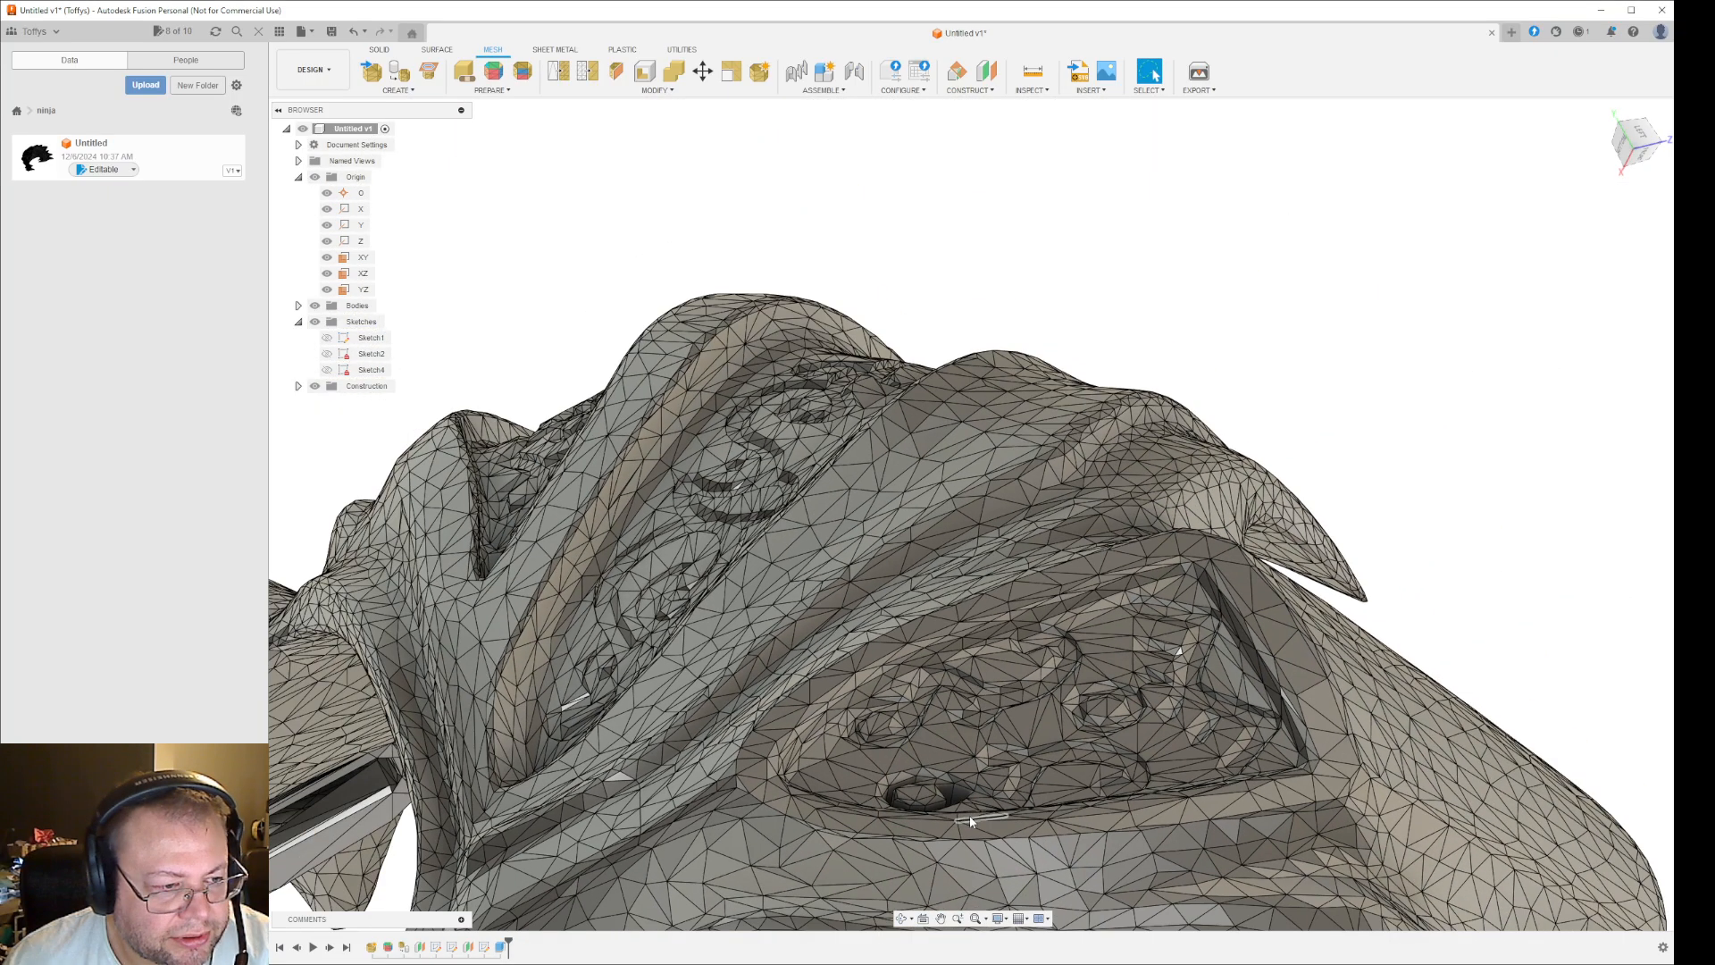
- Undo the loop's cut extrusion, return to editing the groove sketch, and dismiss the Loft command
middle_click_drag(1017, 792, 1061, 811, "shift")
key("ctrl+z")
key("ctrl+z")
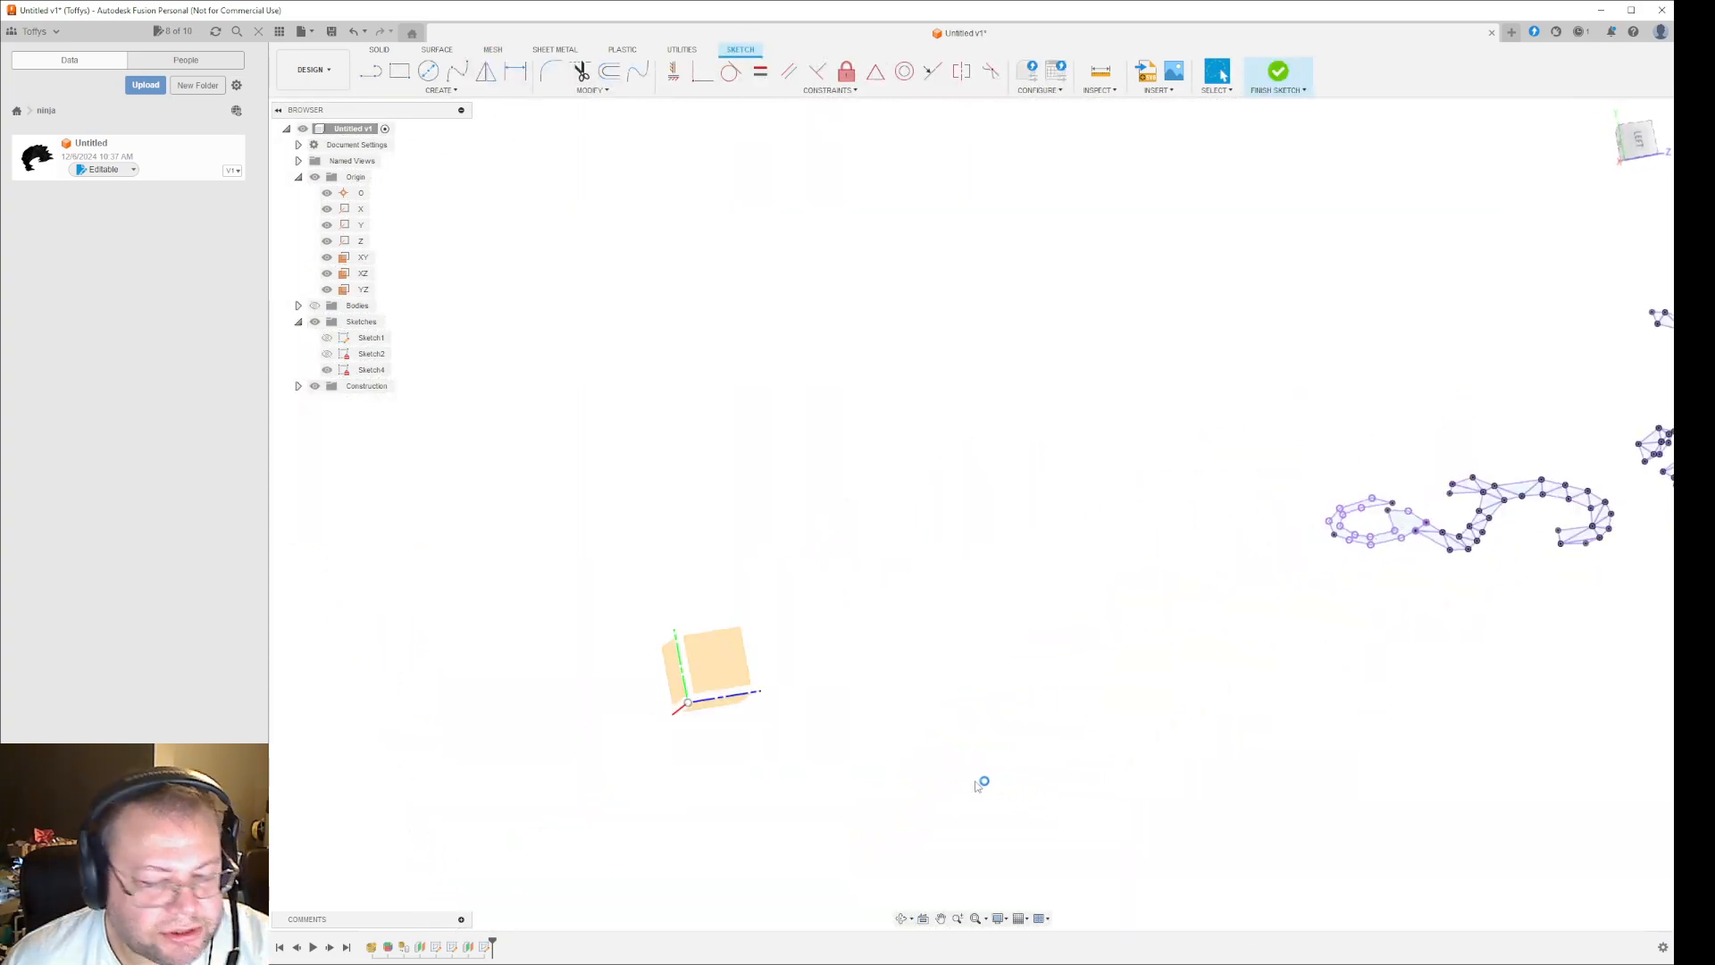
scroll(1192, 790, "up", 1)
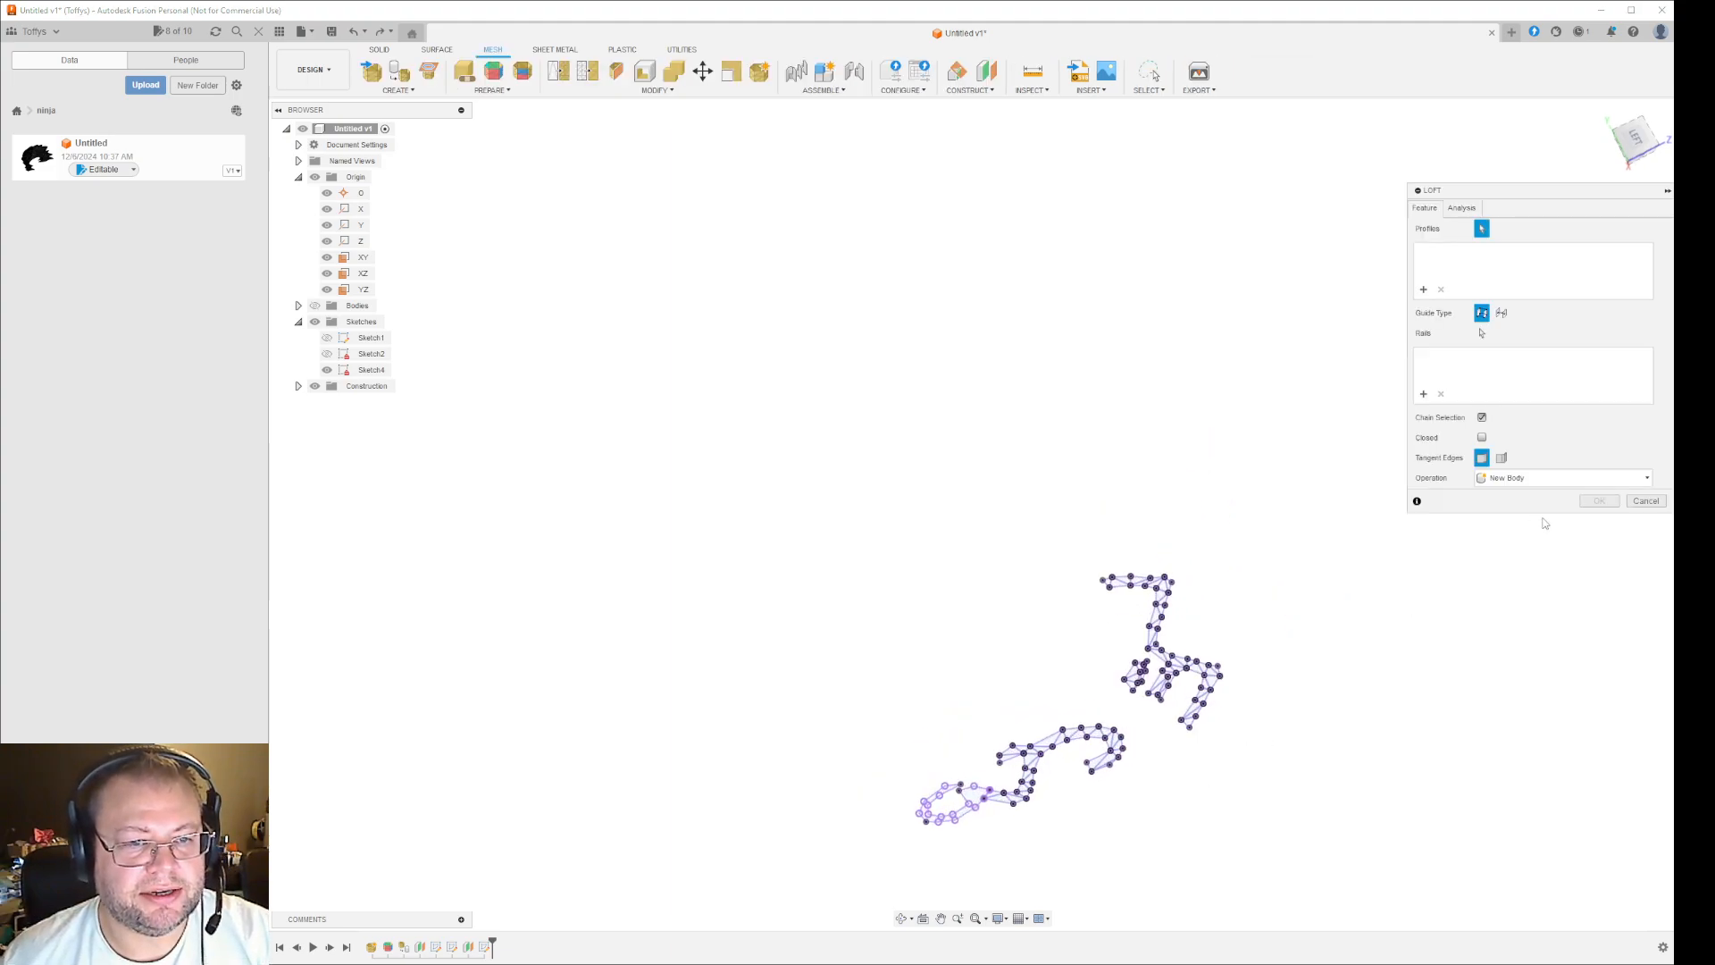
left_click(1646, 501)
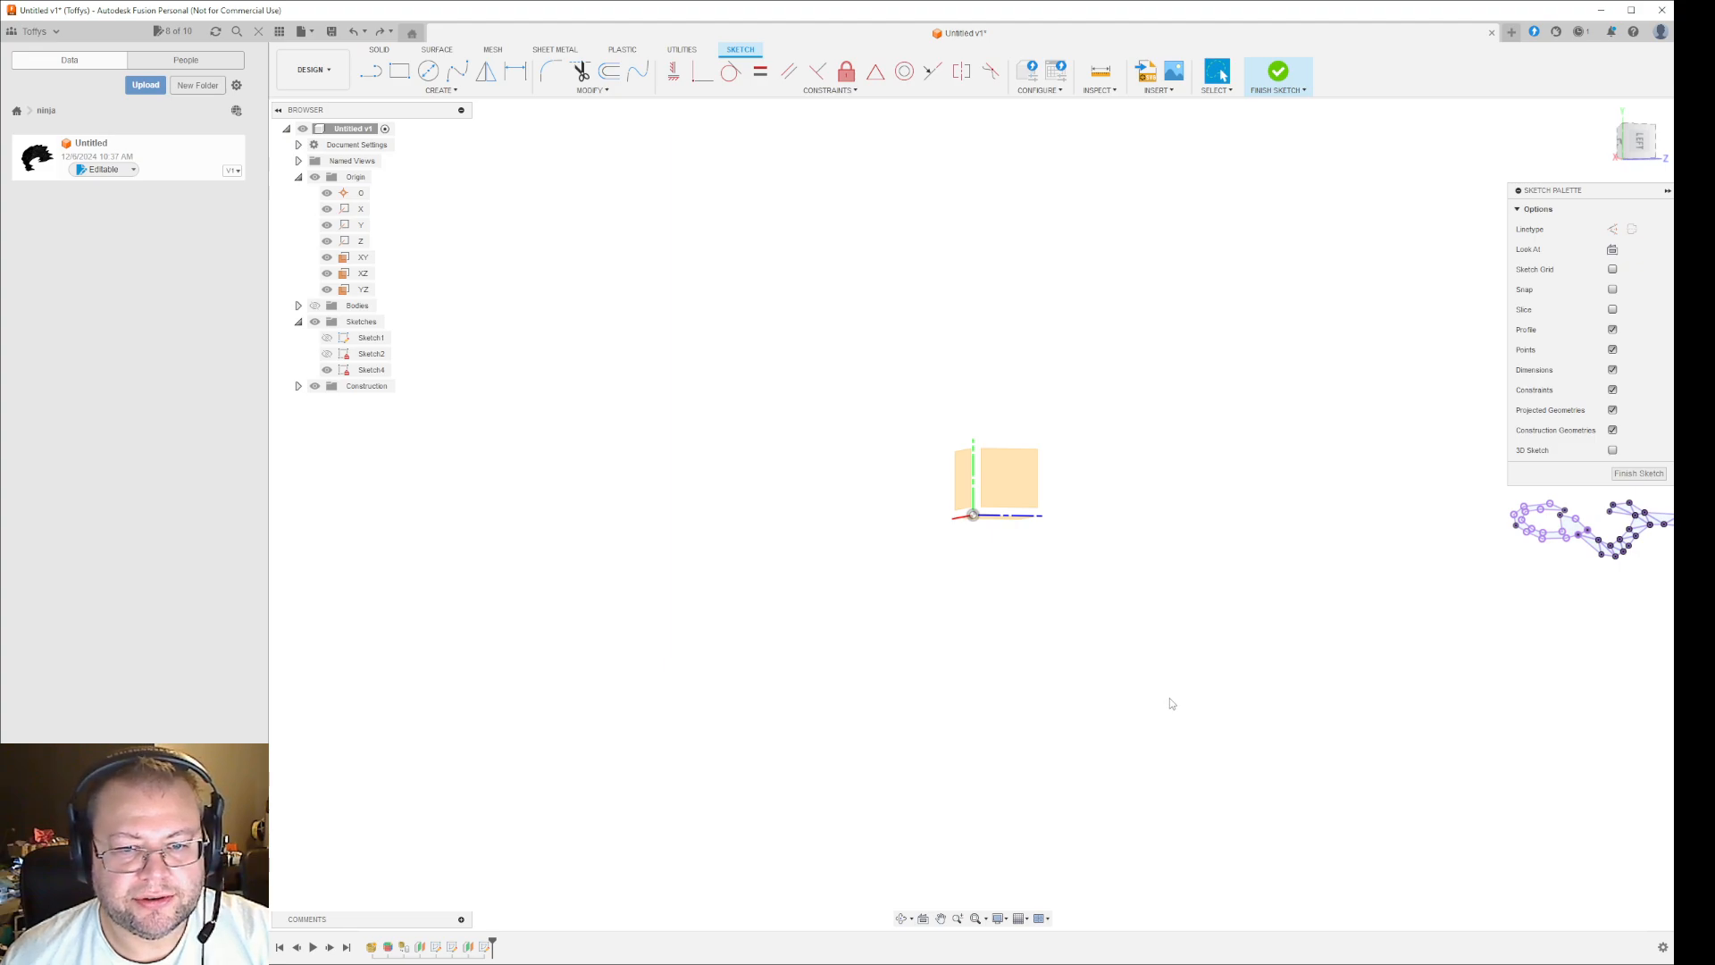
- Hide Sketch4 and display Sketch2 to examine its projected groove lines
mouse_move(1170, 703)
middle_mouse_down()
mouse_move(1252, 720)
mouse_move(1348, 693)
mouse_move(926, 686)
middle_mouse_up()
mouse_move(1325, 708)
middle_mouse_down("shift")
mouse_move(1268, 693)
mouse_move(1267, 655)
mouse_move(1287, 688)
mouse_move(1301, 681)
mouse_move(1233, 630)
middle_mouse_up("shift")
left_click(327, 370)
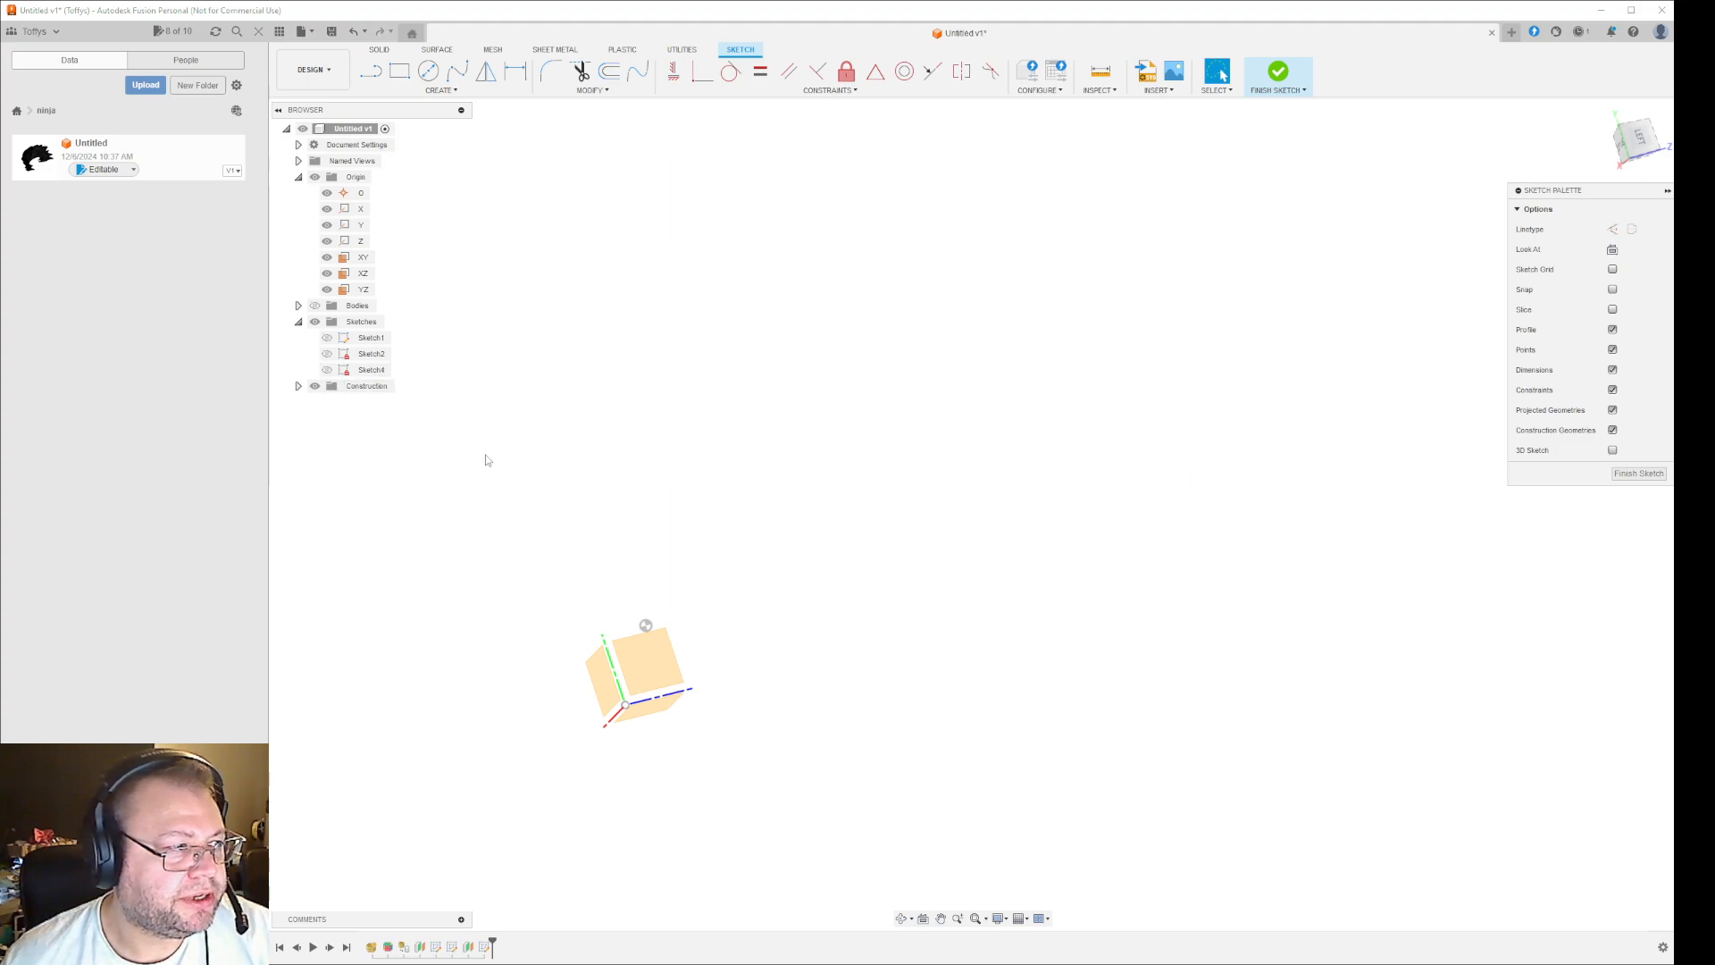
left_click(327, 341)
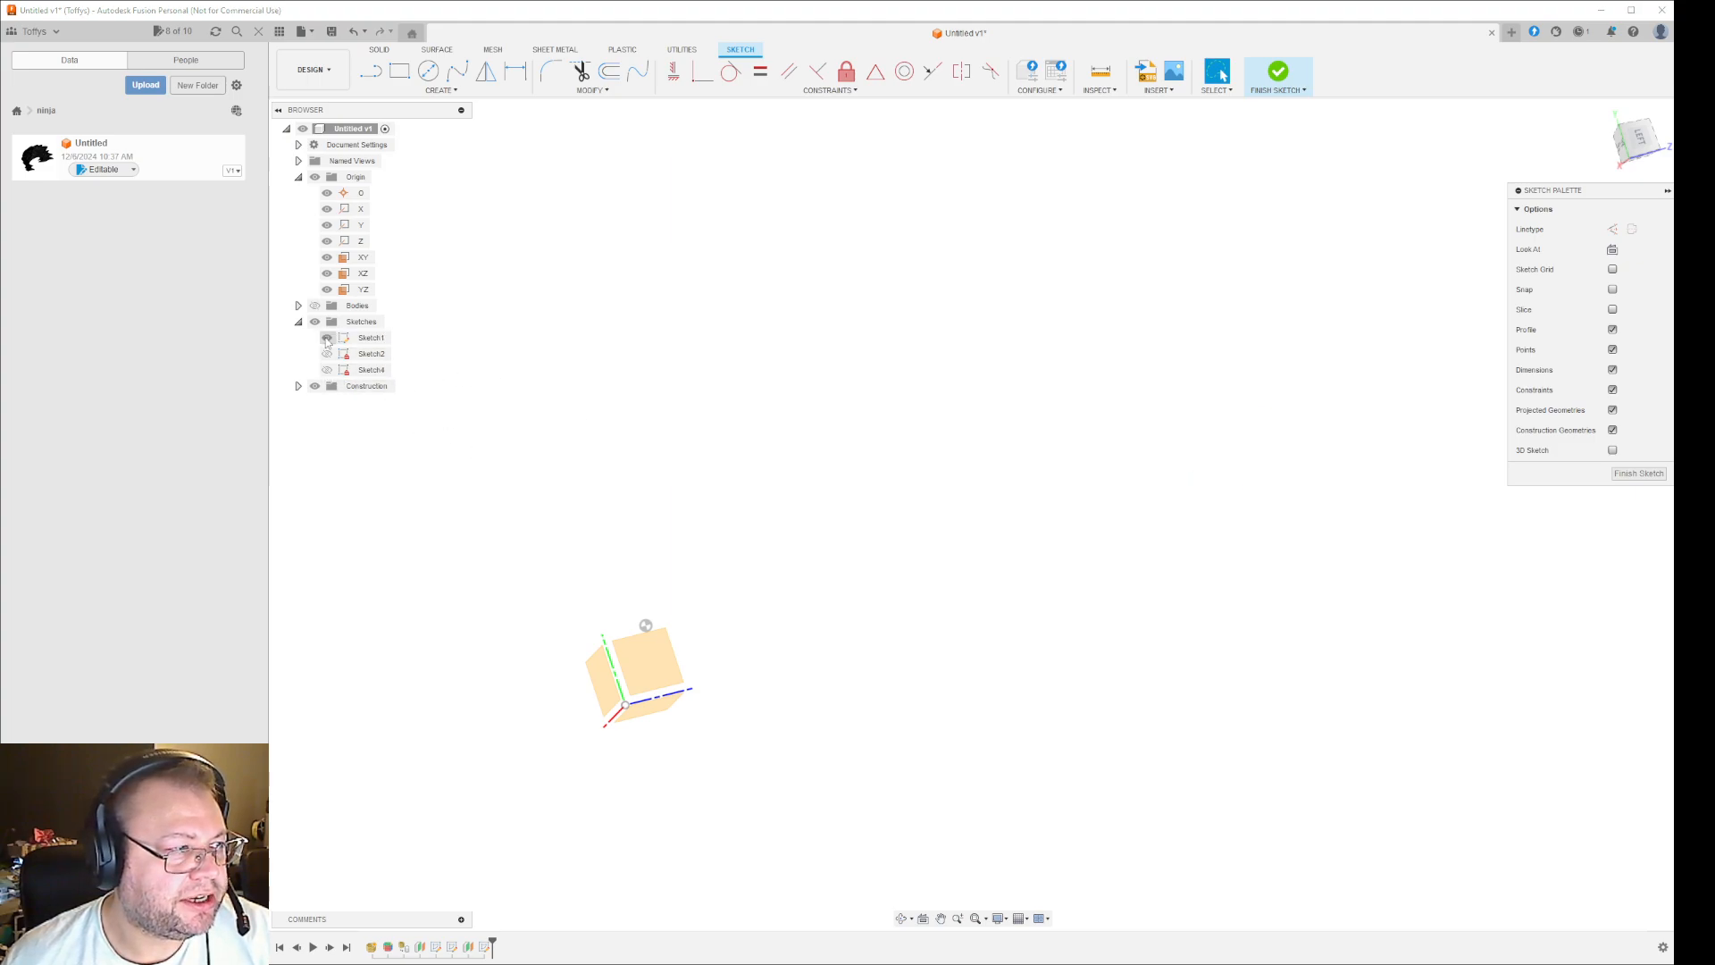
scroll(677, 634, "down", 5)
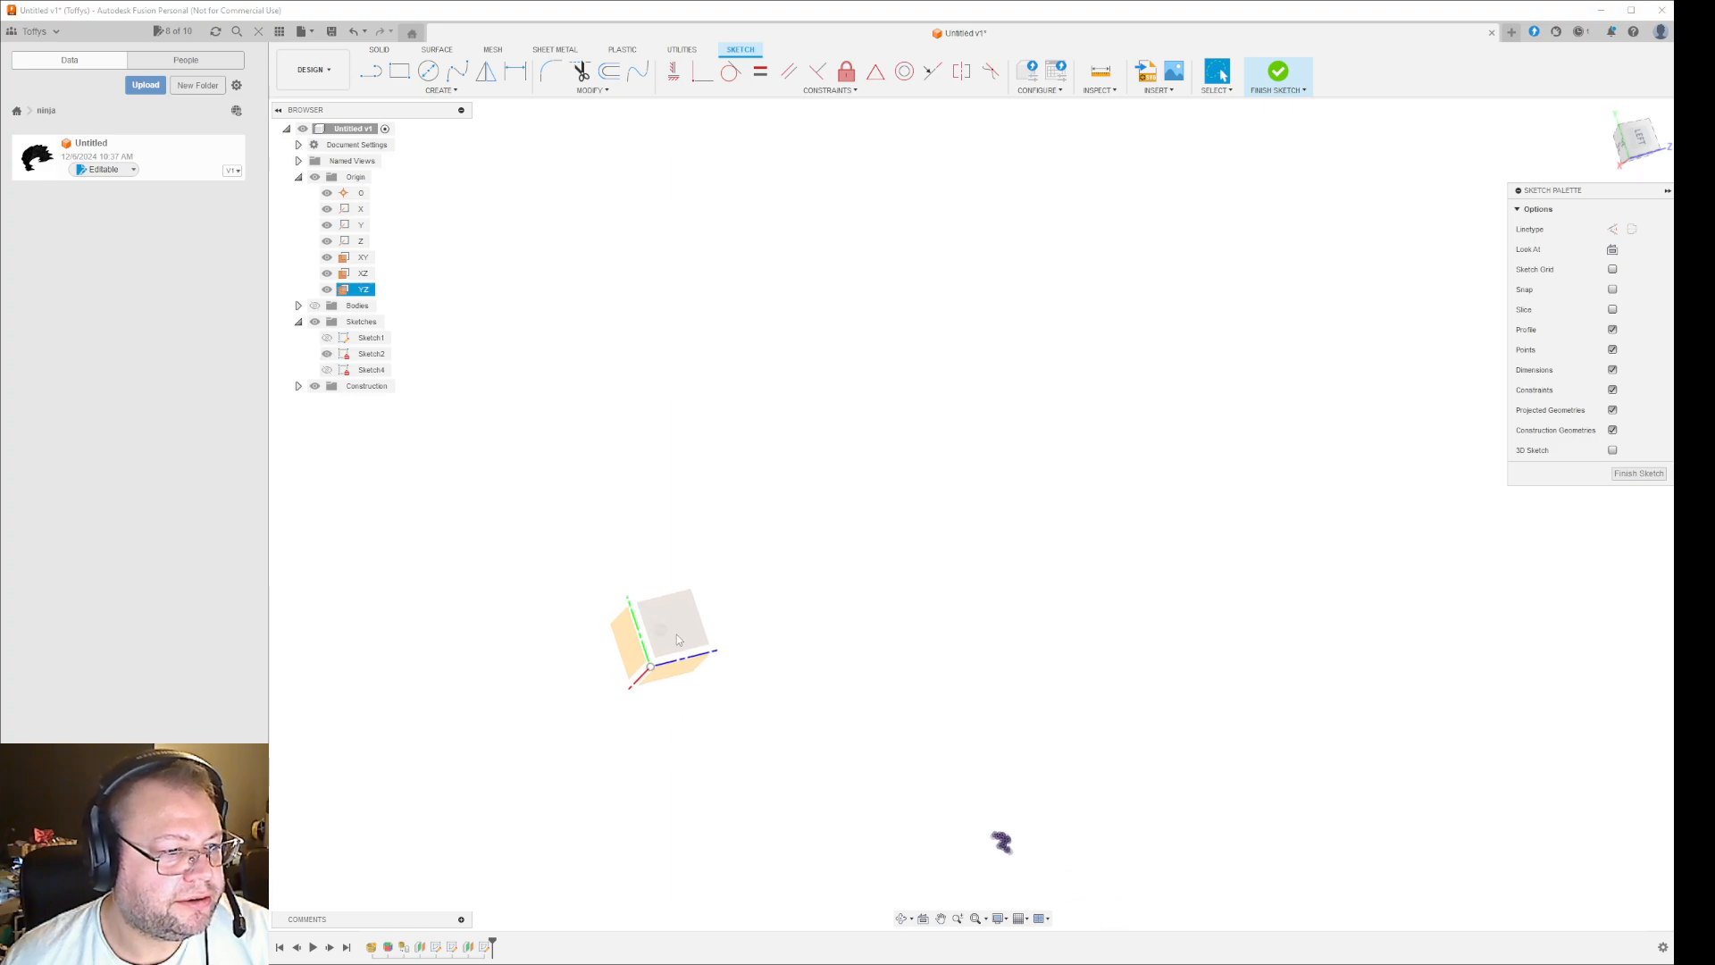
scroll(886, 793, "up", 7)
scroll(807, 718, "up", 3)
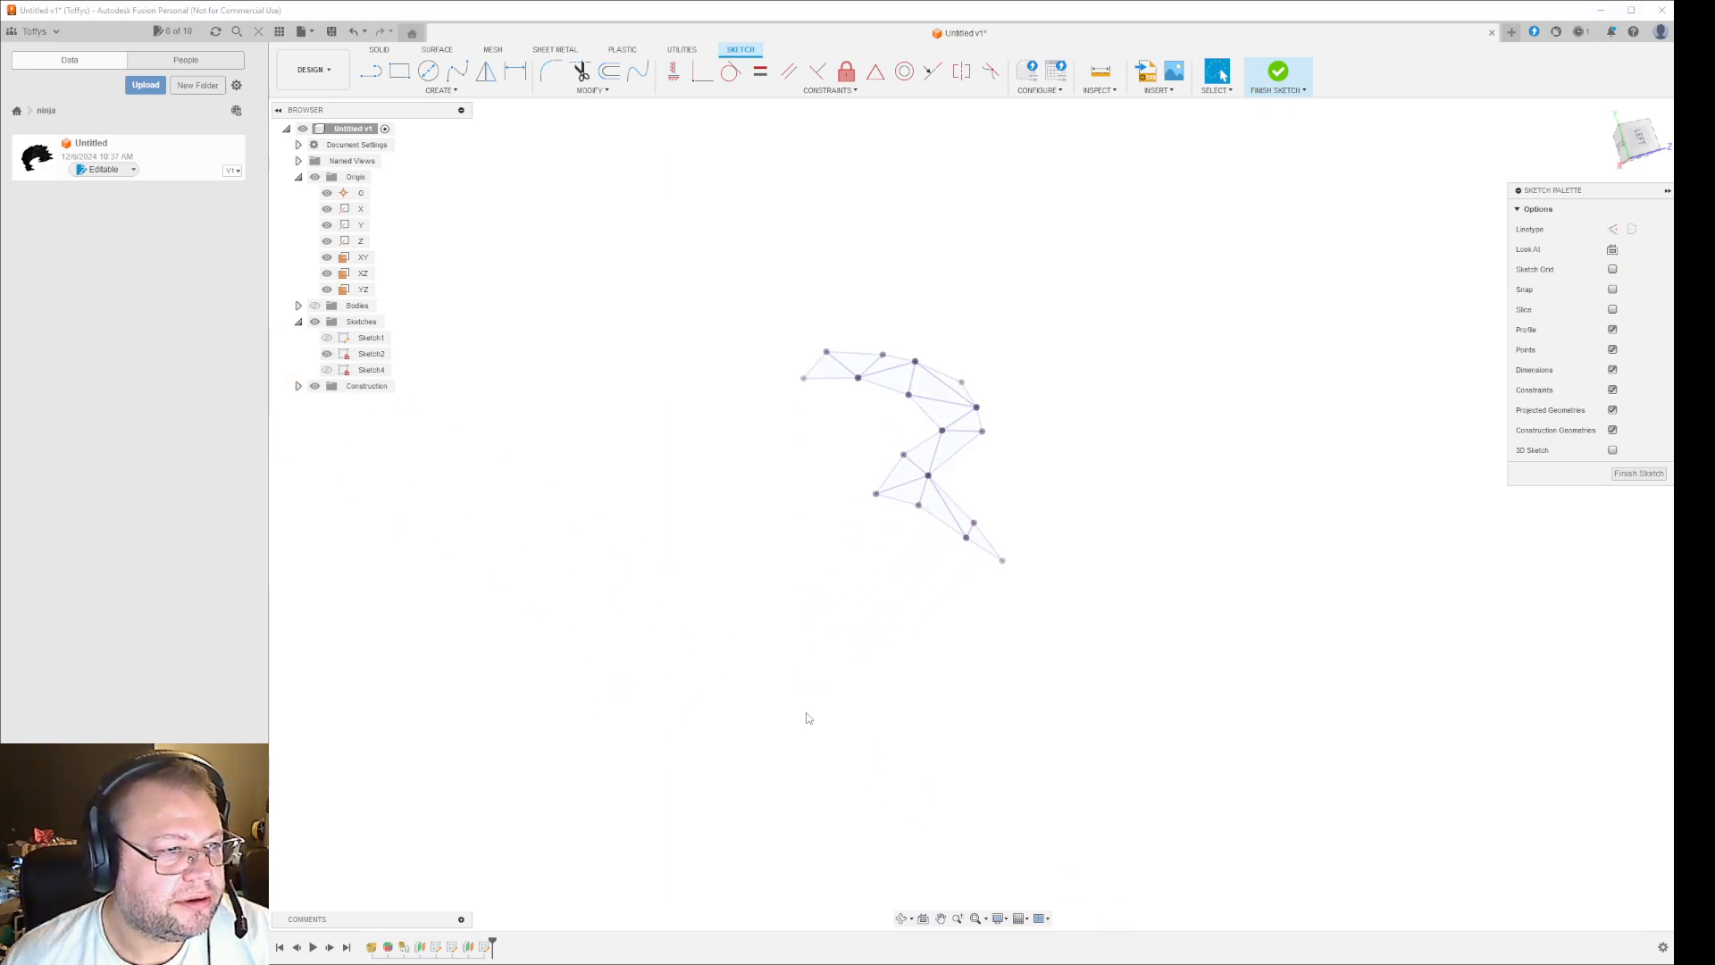
- Hide Sketch2 and display Sketch1 so its whole cleaned scroll outline can be viewed
left_click(326, 356)
left_click(327, 339)
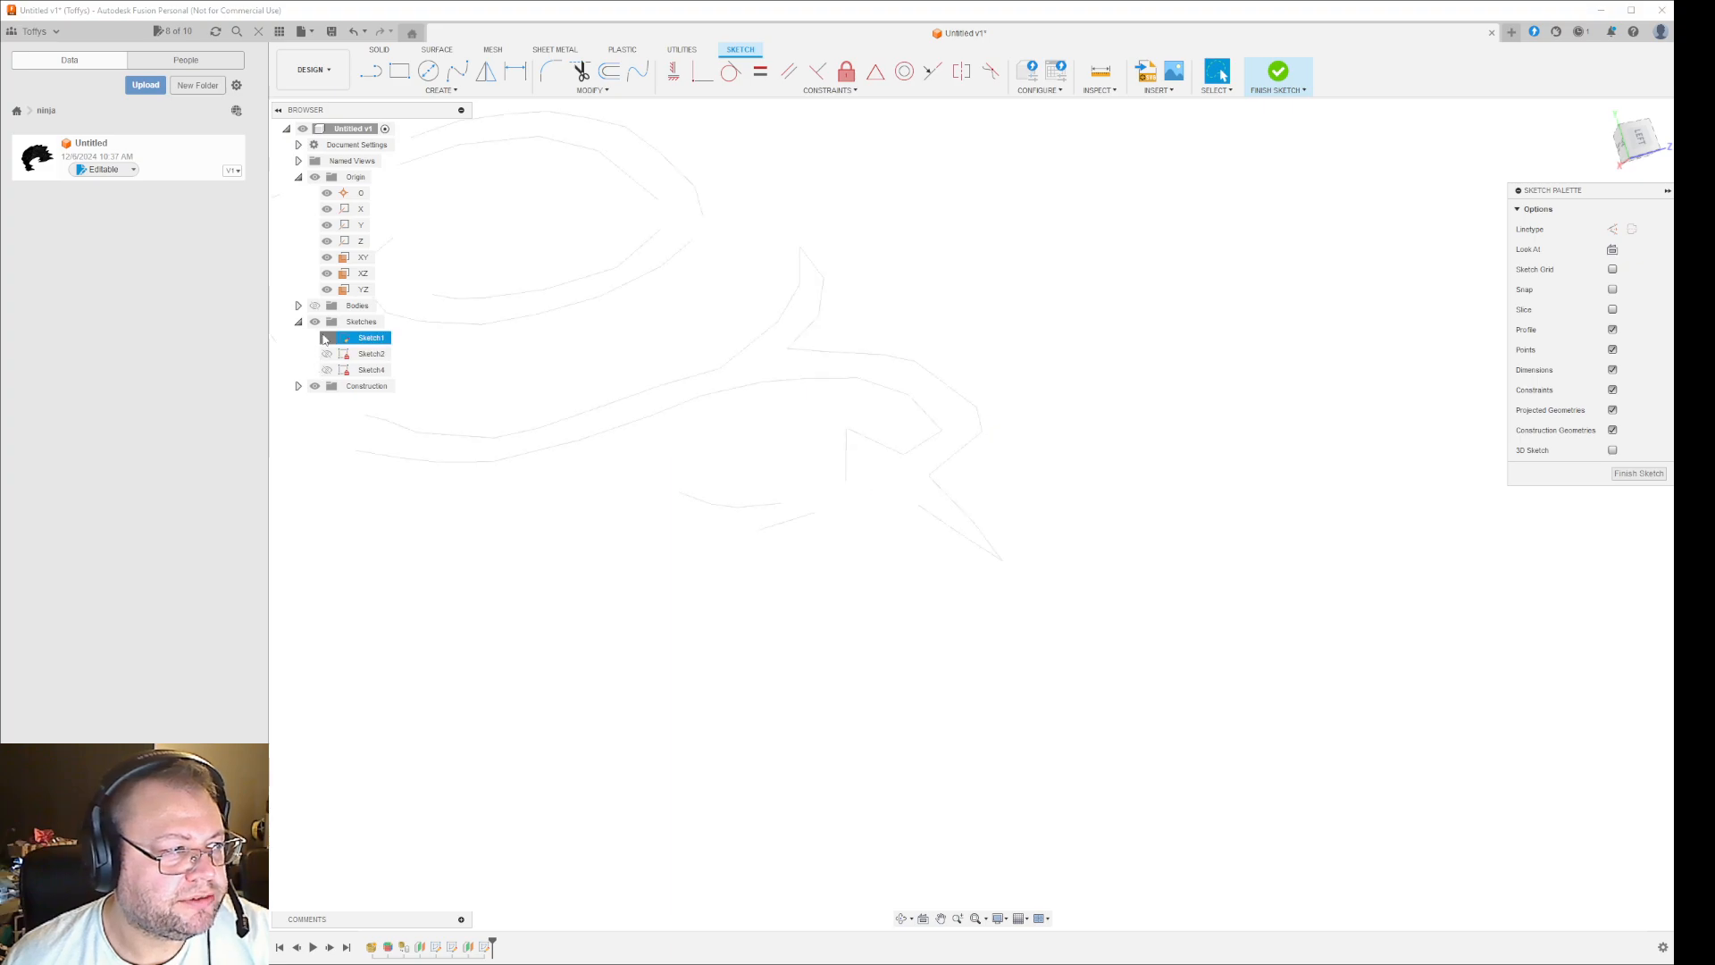
scroll(549, 594, "down", 3)
mouse_move(514, 588)
middle_mouse_down()
mouse_move(1056, 696)
mouse_move(1097, 758)
middle_mouse_up()
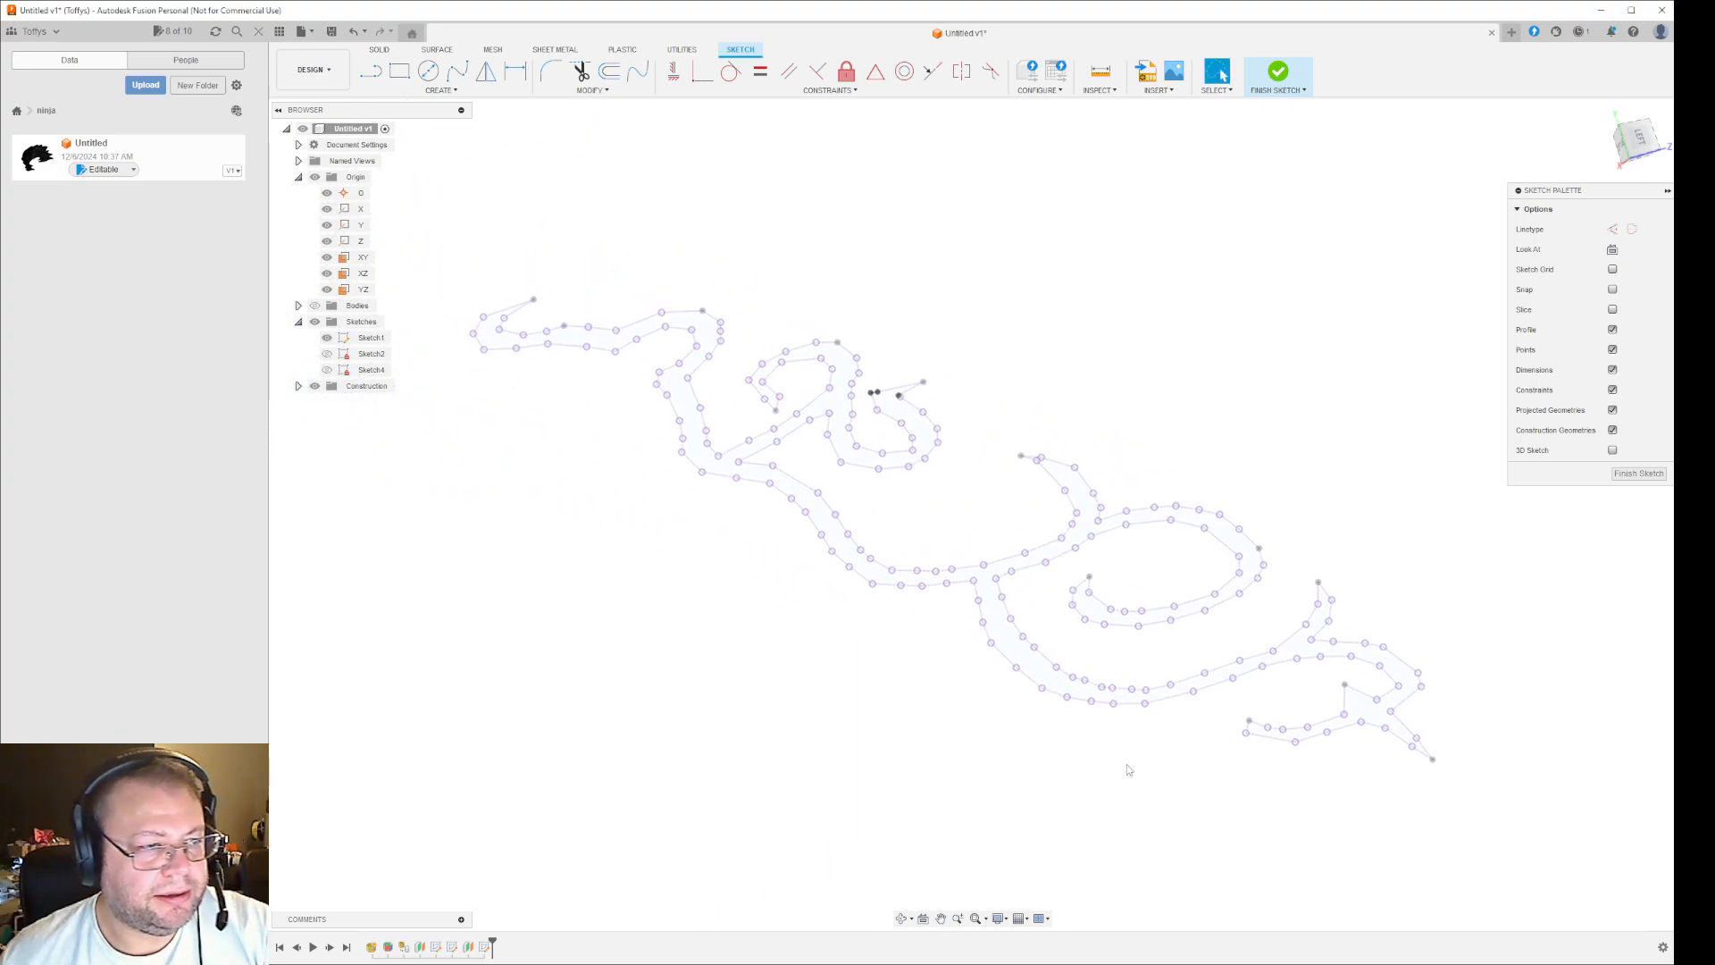
scroll(1097, 758, "down", 2)
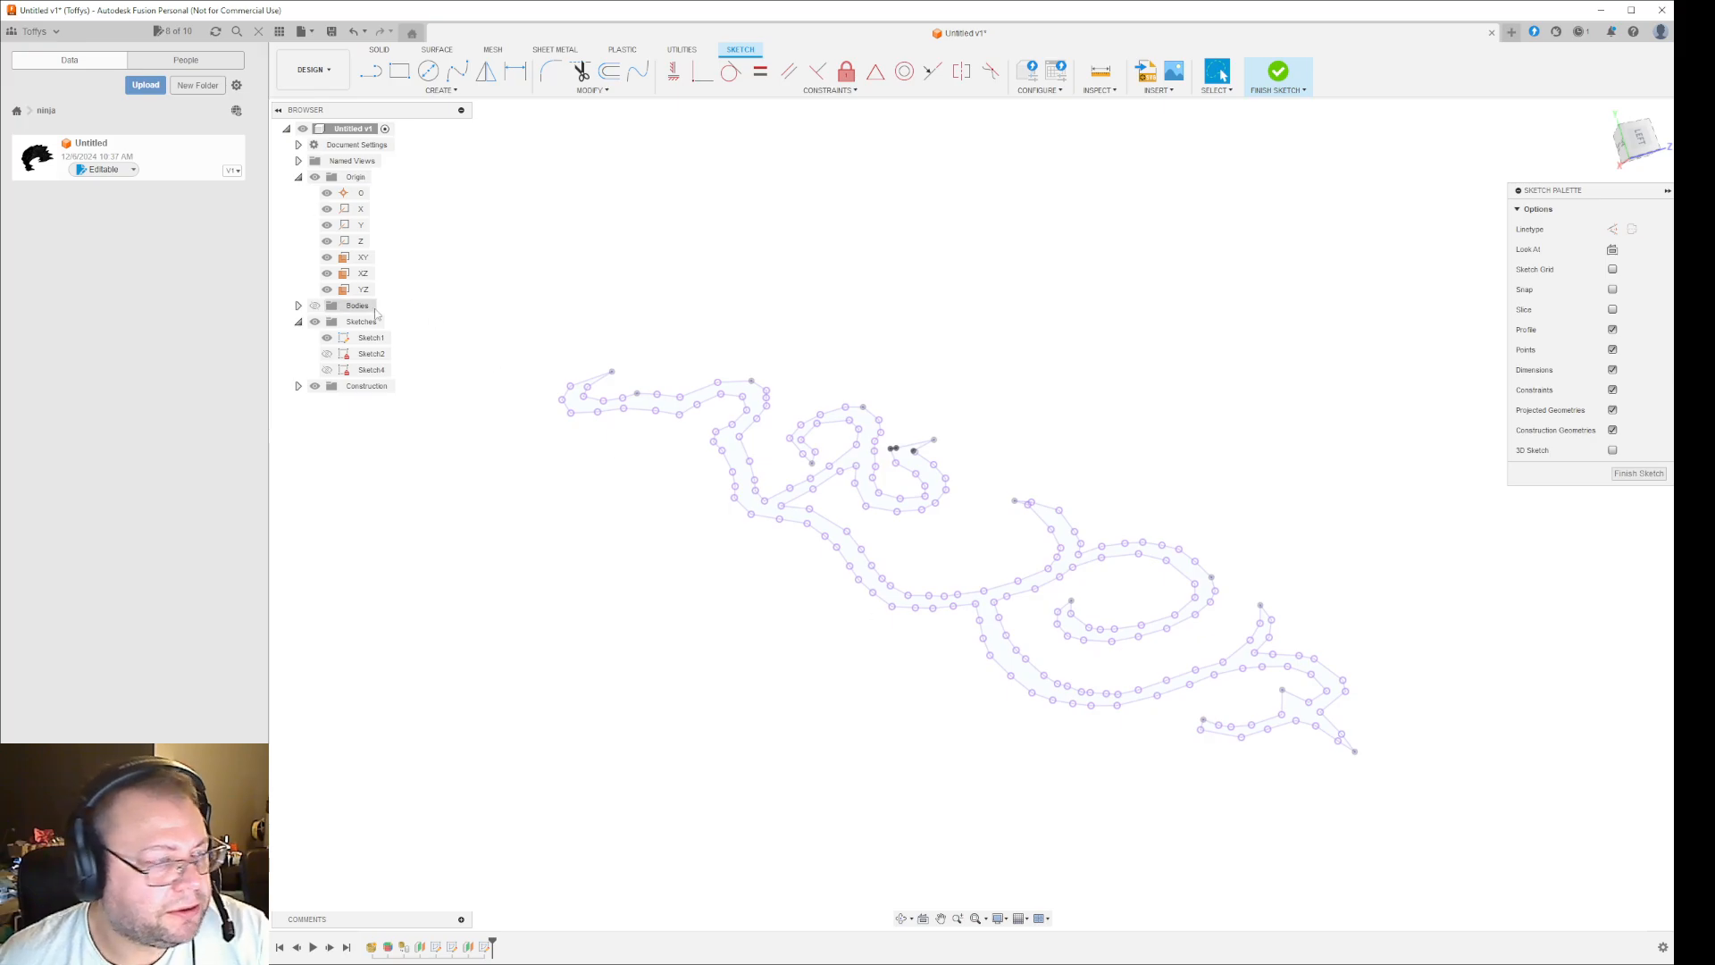
- Show the bodies and examine how Sketch1's scroll outline lies over the engraved side panel of the mask
left_click(314, 306)
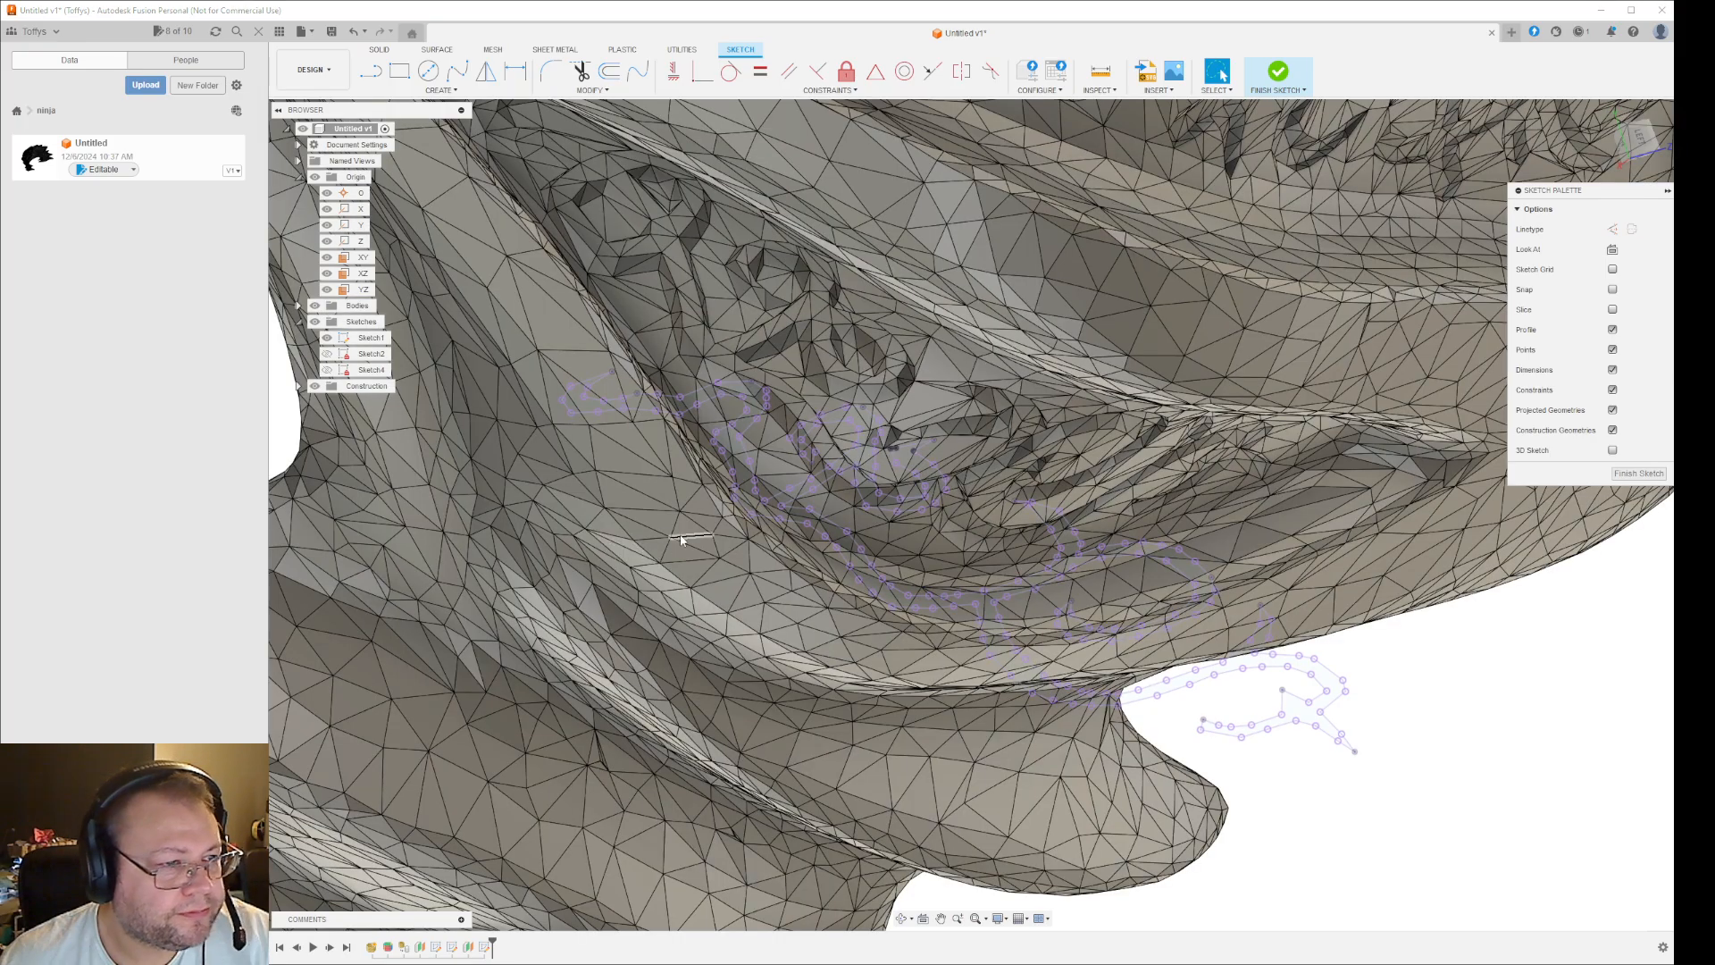
mouse_move(682, 536)
middle_mouse_down("shift")
mouse_move(635, 536)
mouse_move(725, 379)
mouse_move(720, 421)
mouse_move(626, 425)
mouse_move(613, 516)
mouse_move(669, 519)
middle_mouse_up("shift")
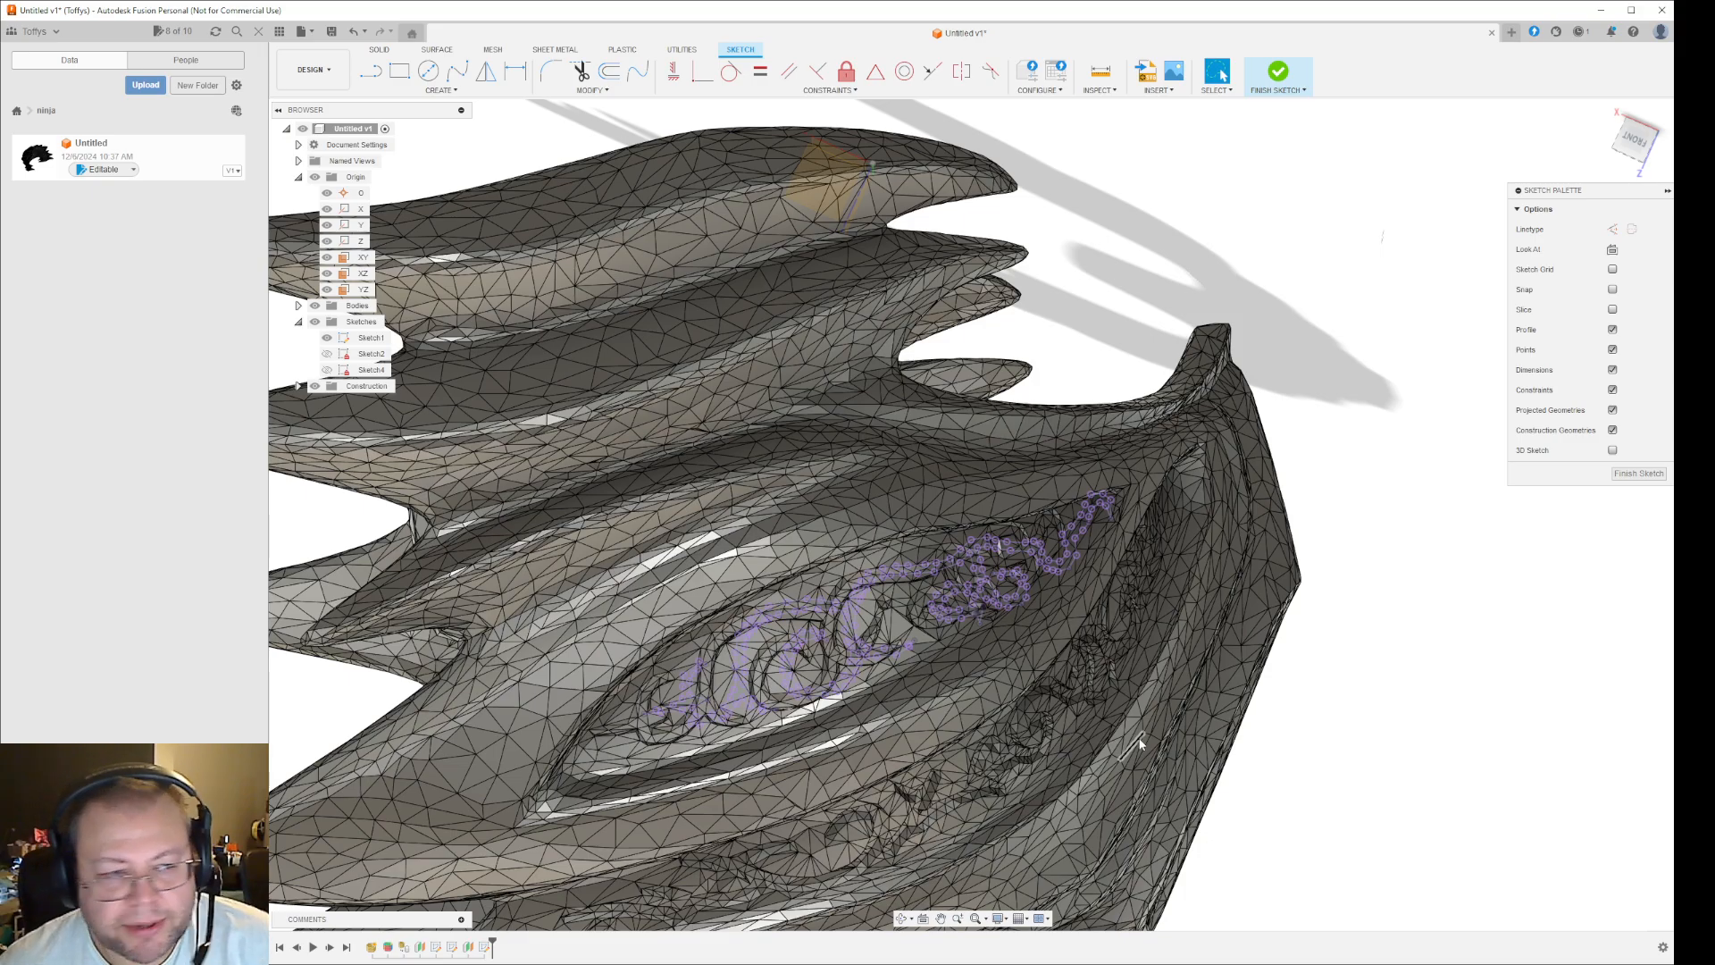
scroll(1129, 789, "up", 2)
scroll(1130, 790, "down", 5)
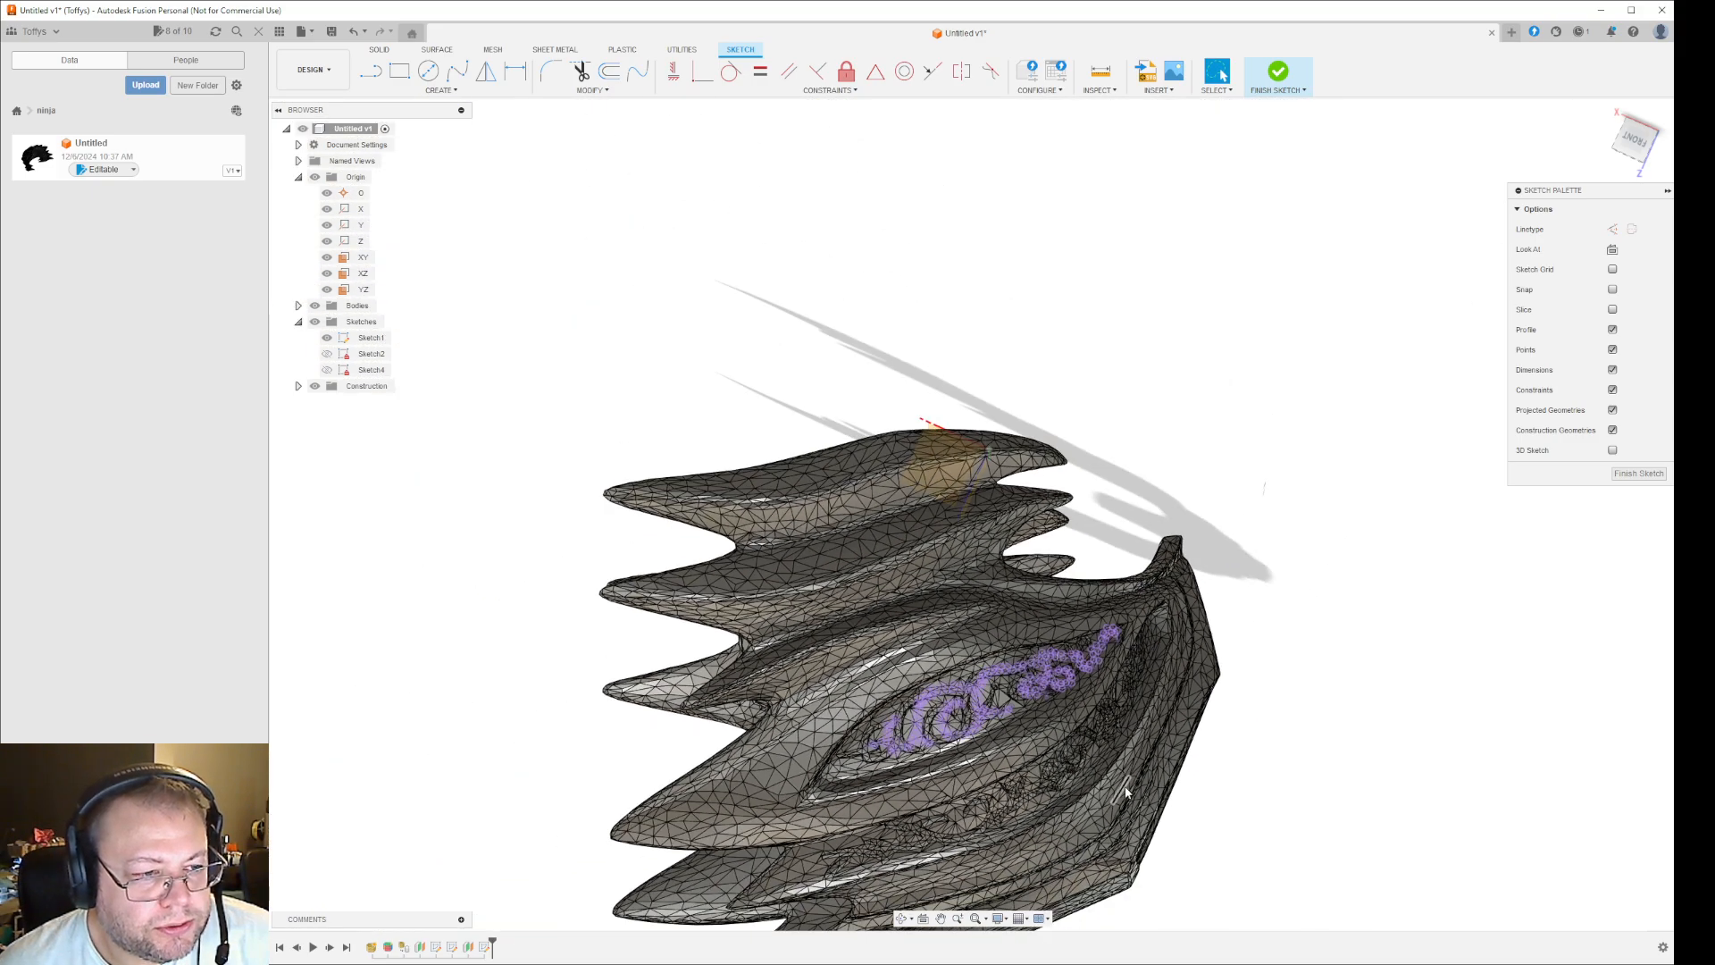
scroll(1127, 791, "up", 3)
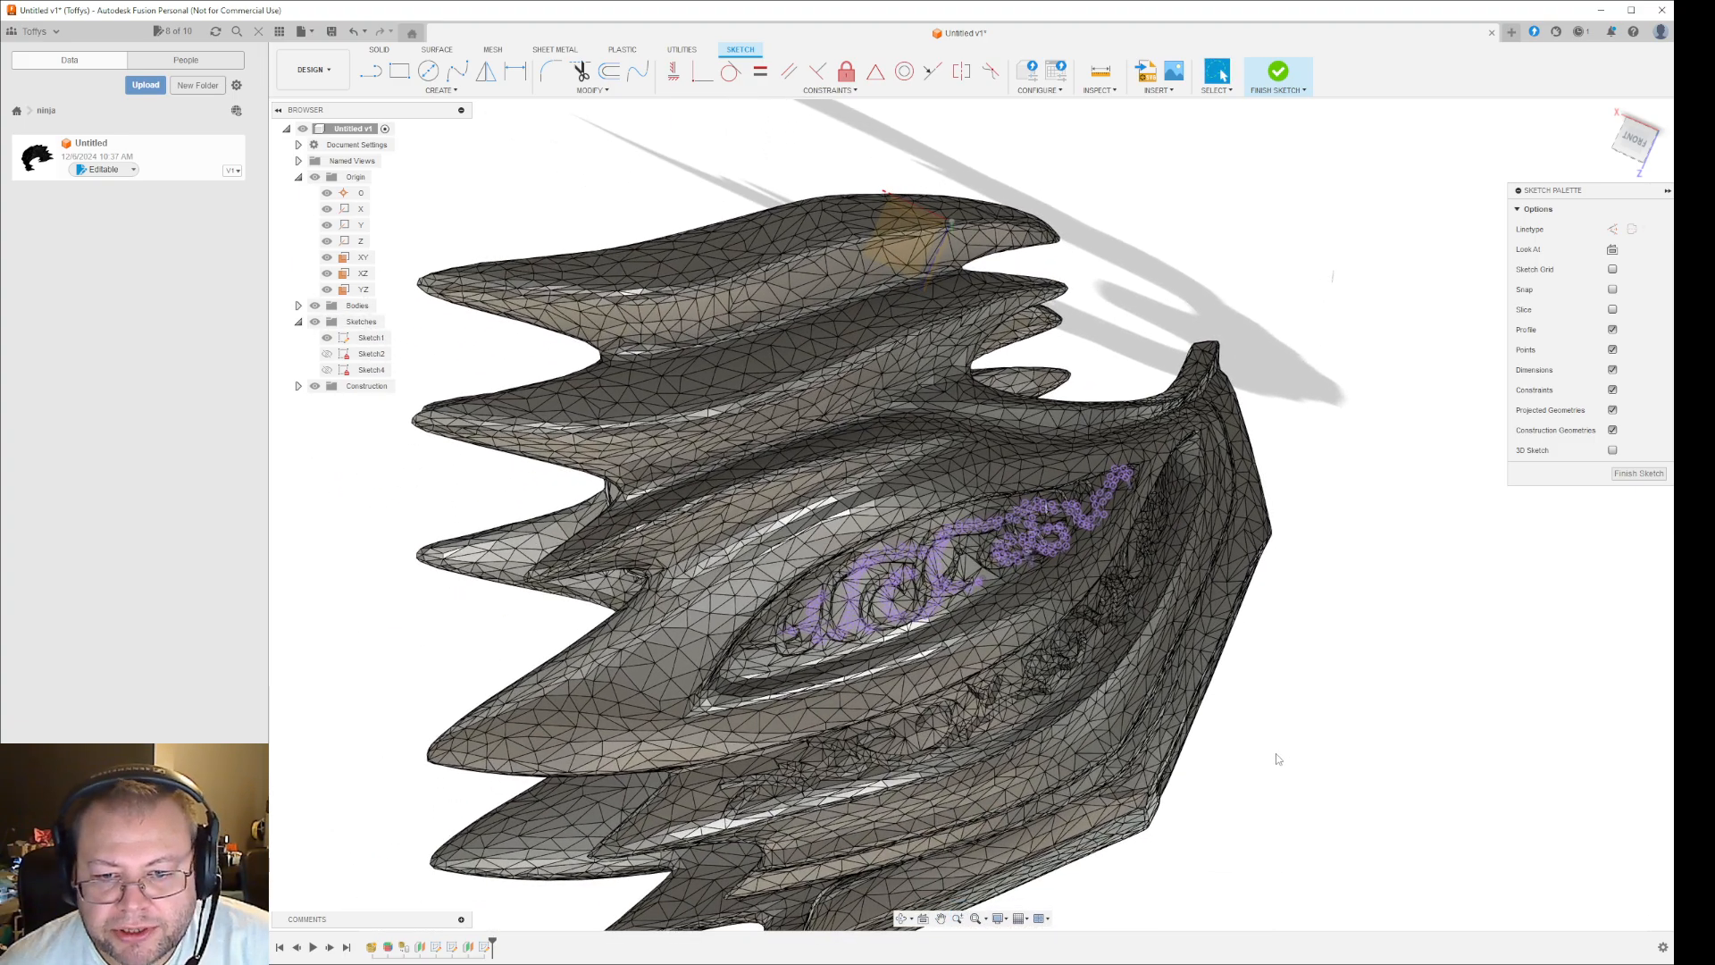